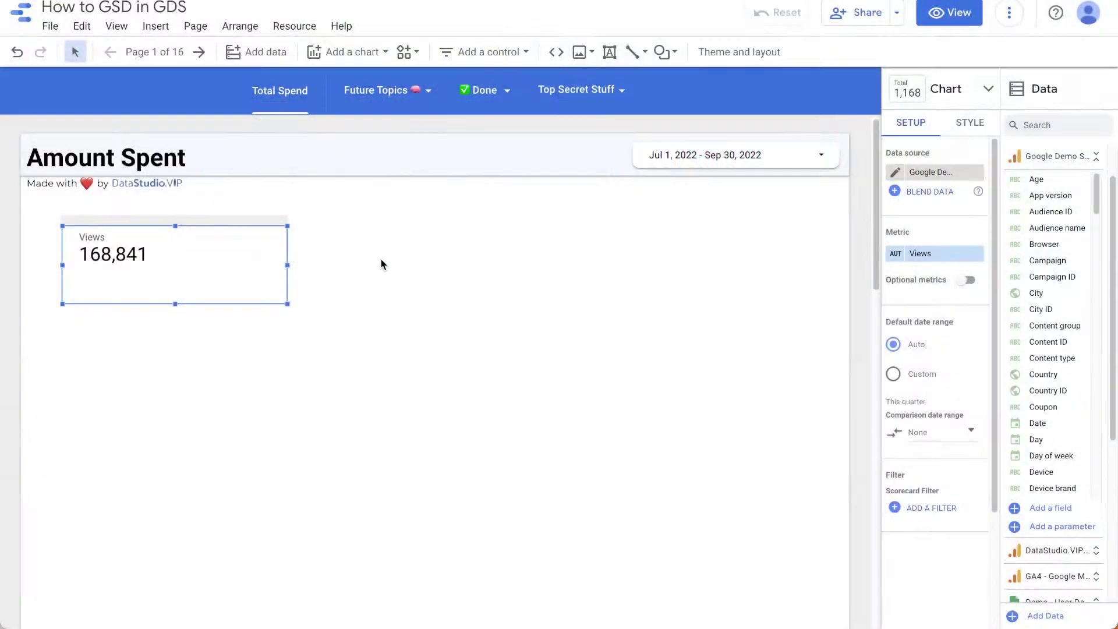
# Switch to the Demo - User Data - 100% Fake Data spreadsheet and review its Hrly Costs, Sales Rep Commissions and GAds worksheets
pyautogui.click(488, 305)
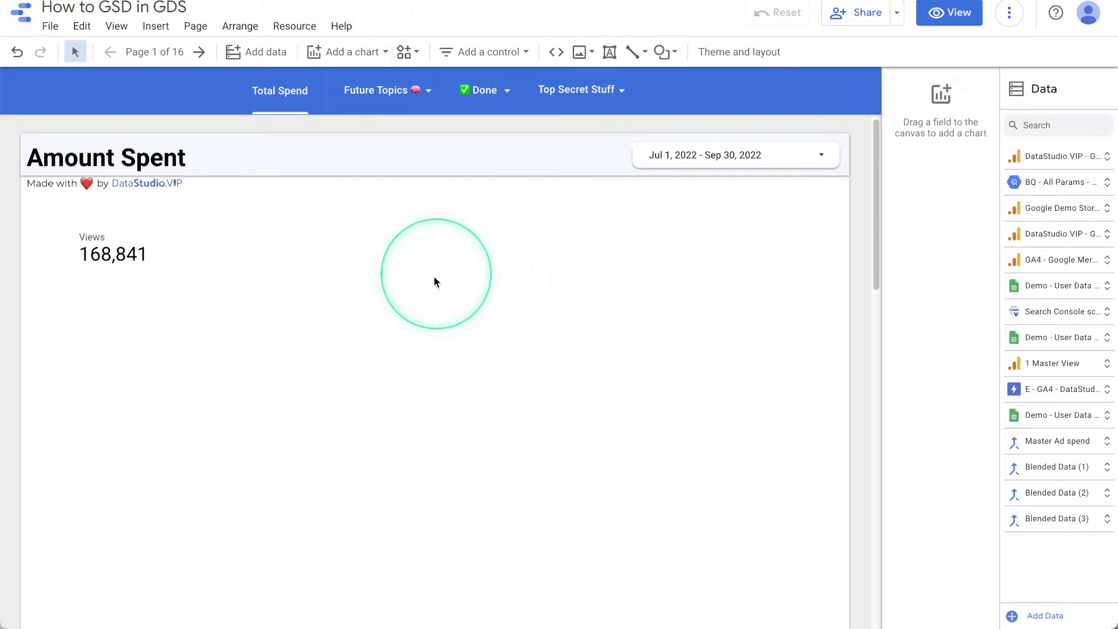
pyautogui.scroll(-1, 406, 333)
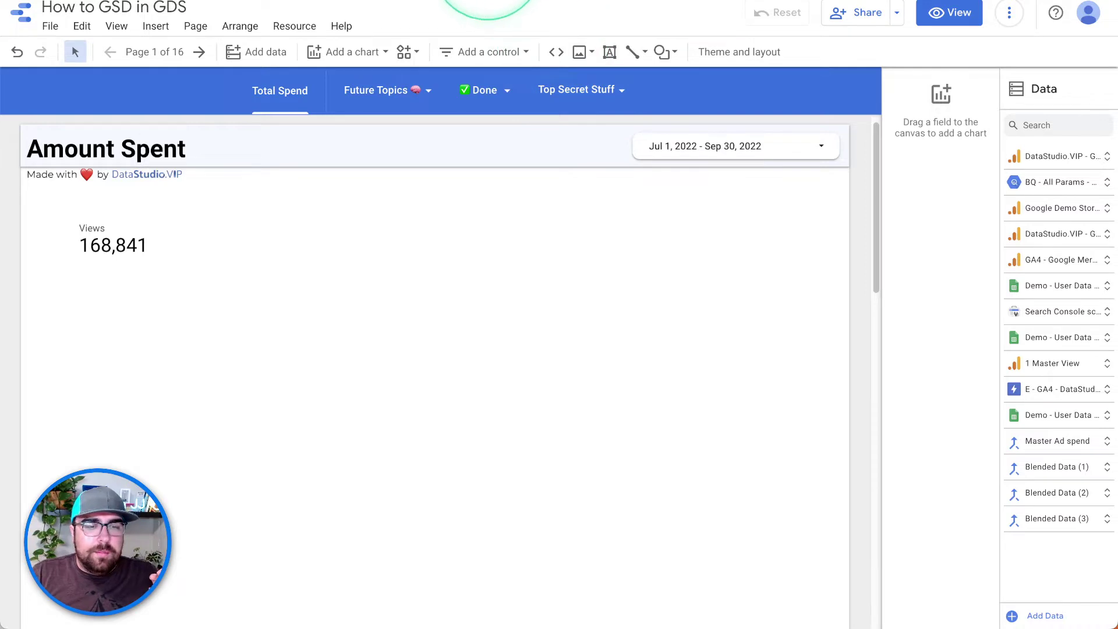
pyautogui.click(377, 2)
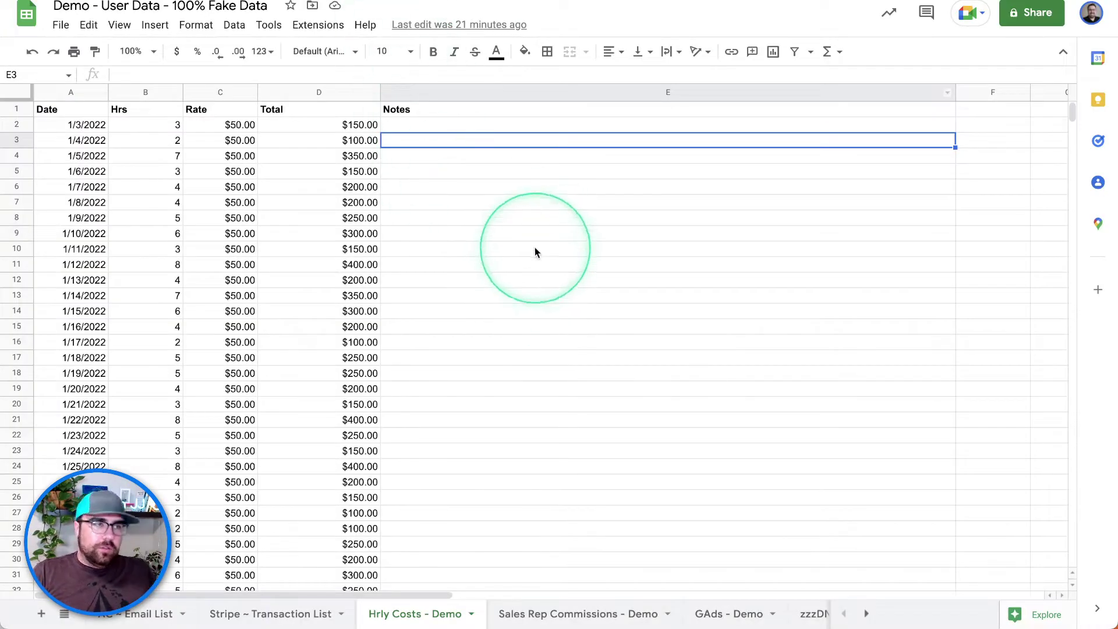
pyautogui.click(503, 296)
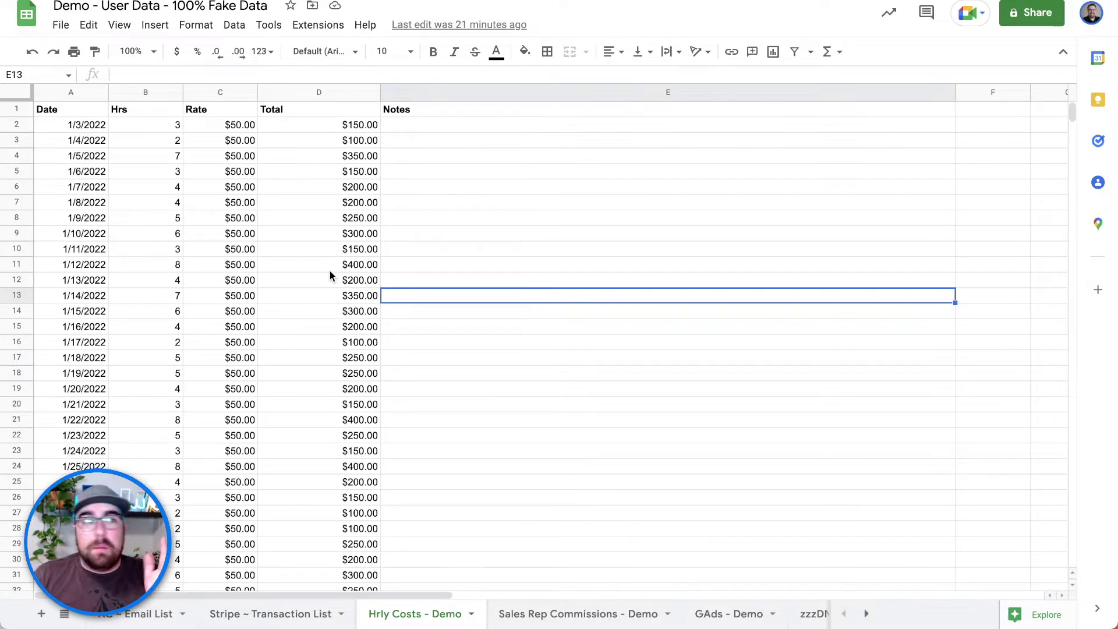
pyautogui.click(577, 612)
pyautogui.click(355, 234)
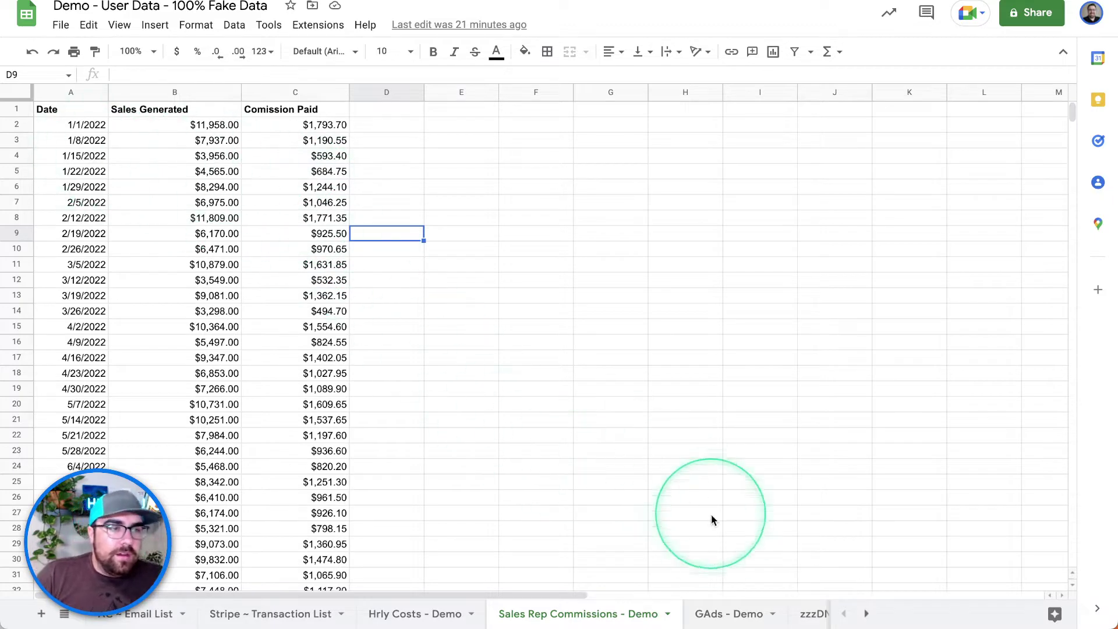
pyautogui.click(721, 609)
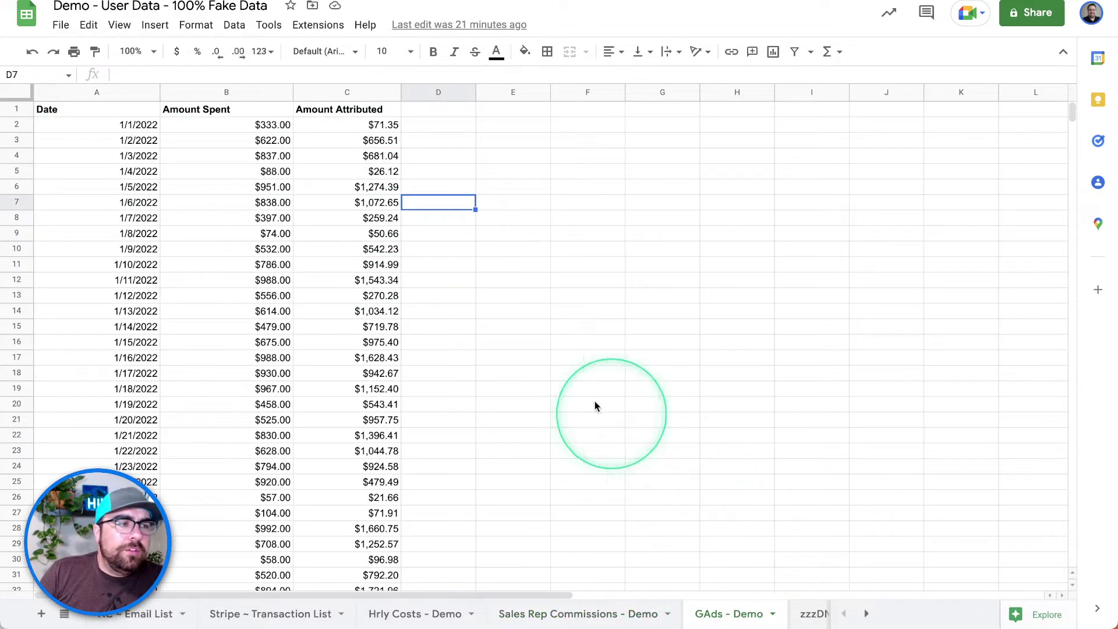
pyautogui.click(357, 249)
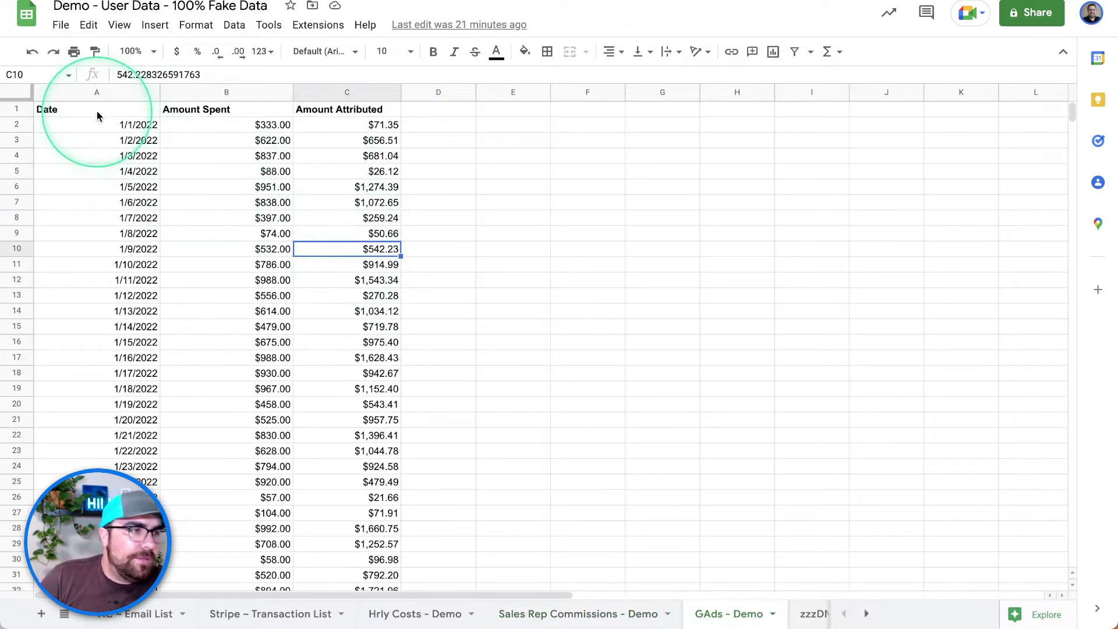
pyautogui.click(208, 112)
pyautogui.click(327, 111)
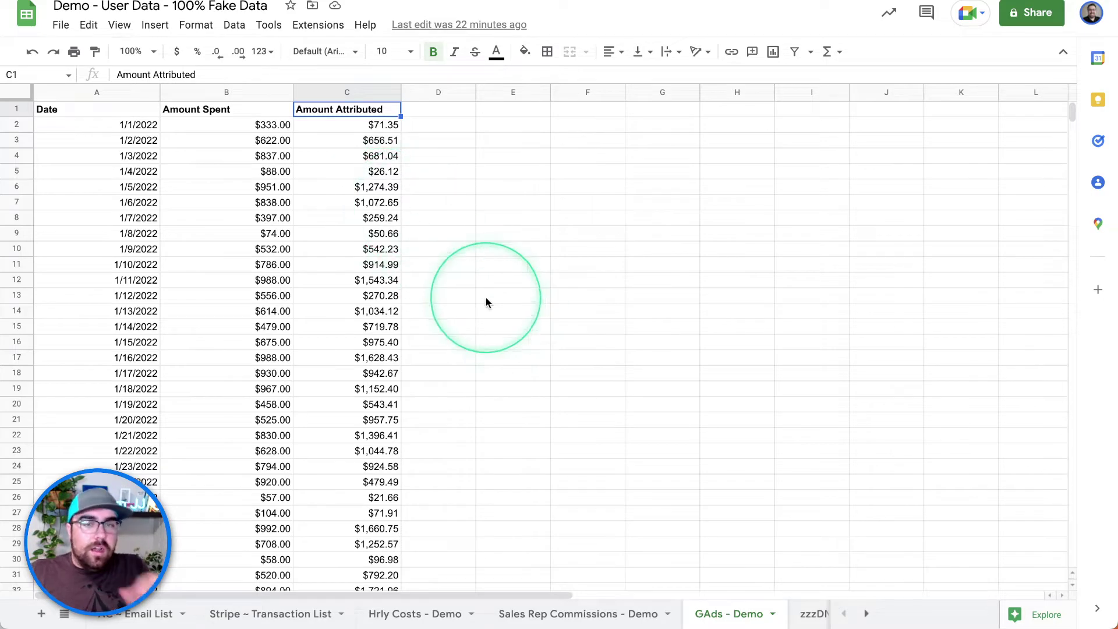
# Return to the Data Studio report and add the Hrly Costs - Demo worksheet of Demo - User Data - 100% Fake Data as a Google Sheets source
pyautogui.click(216, 0)
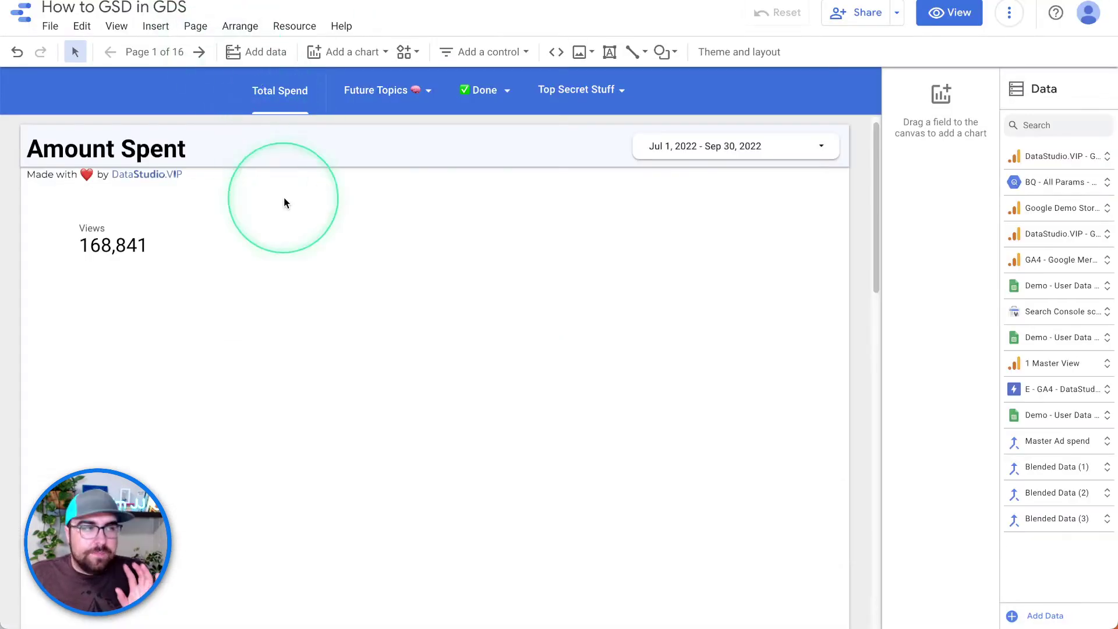
pyautogui.click(121, 234)
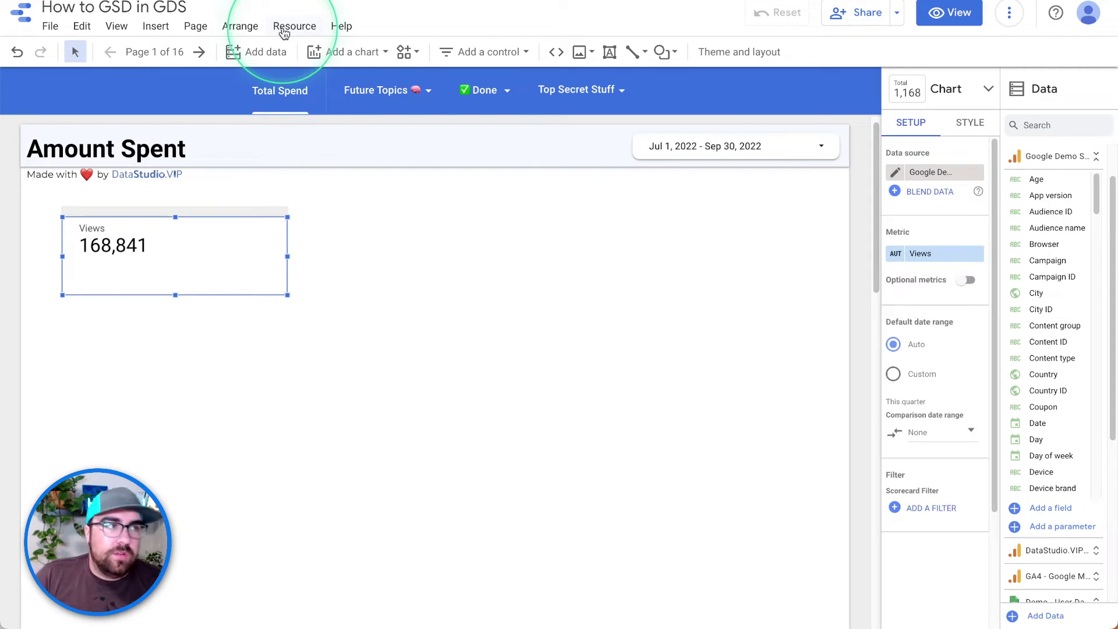
pyautogui.click(253, 58)
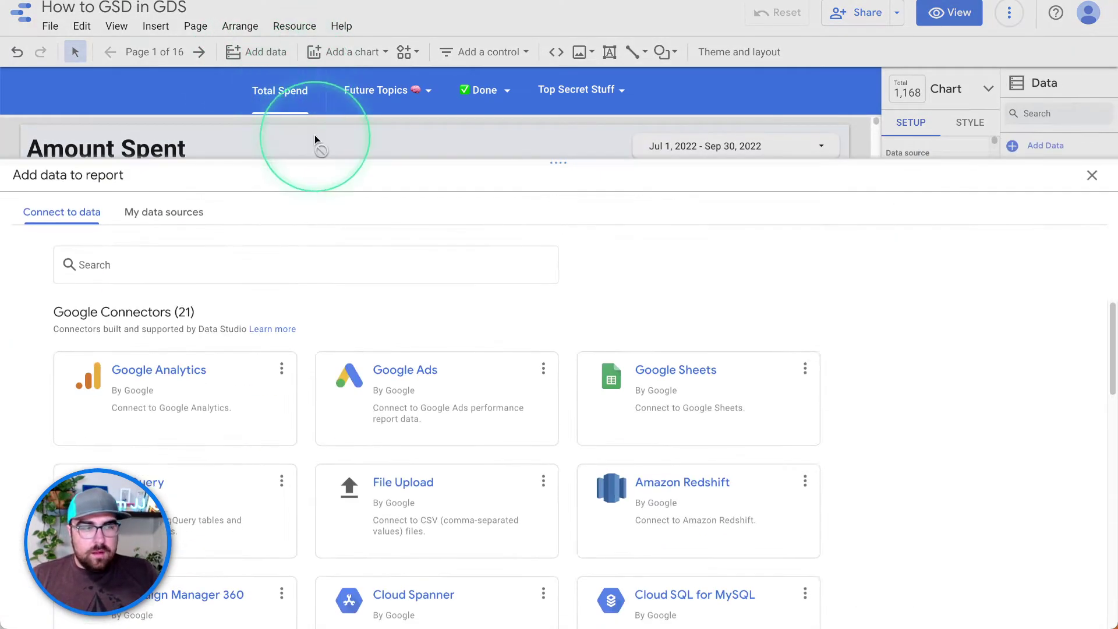
pyautogui.click(696, 393)
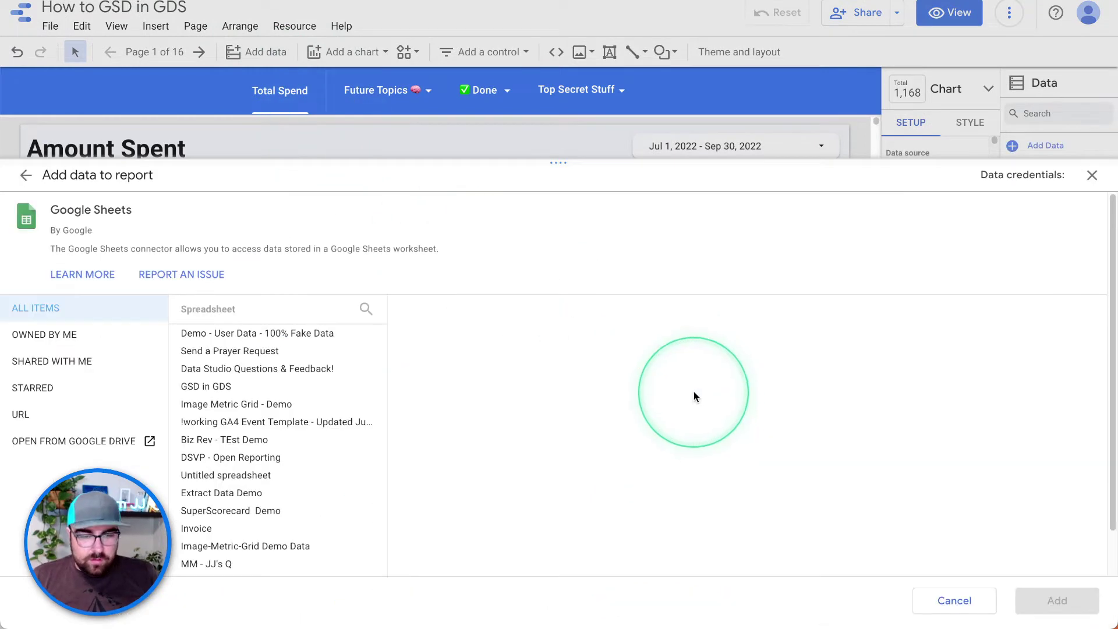
pyautogui.click(334, 333)
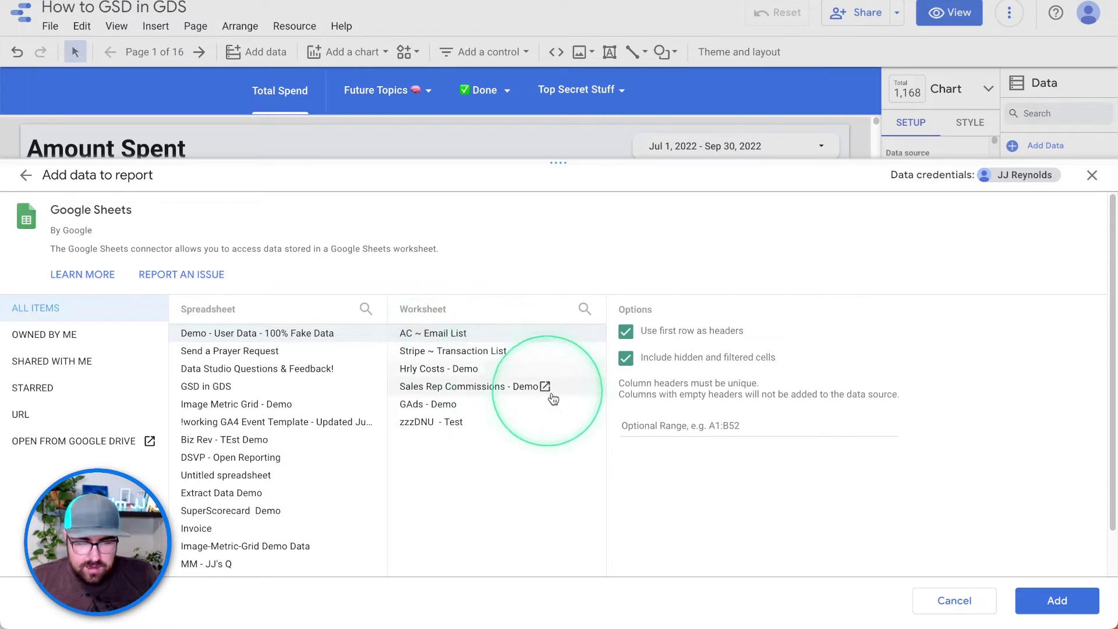
pyautogui.click(456, 379)
pyautogui.click(1044, 600)
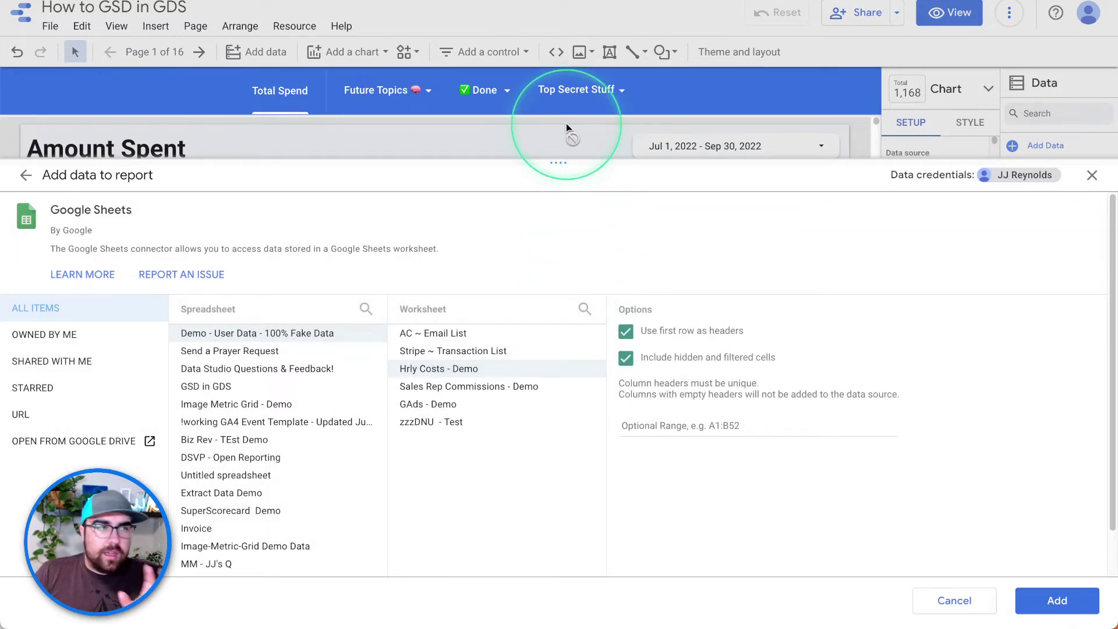
# Add the Sales Rep Commissions - Demo worksheet from the Demo - User Data - 100% Fake Data spreadsheet as another report data source
pyautogui.click(224, 54)
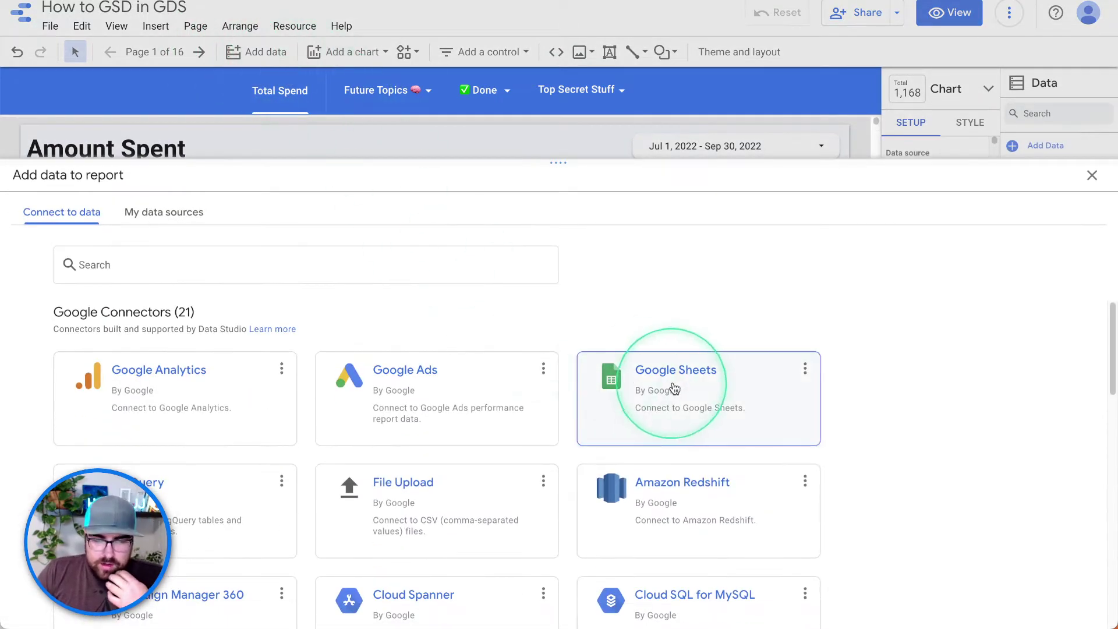
pyautogui.click(674, 389)
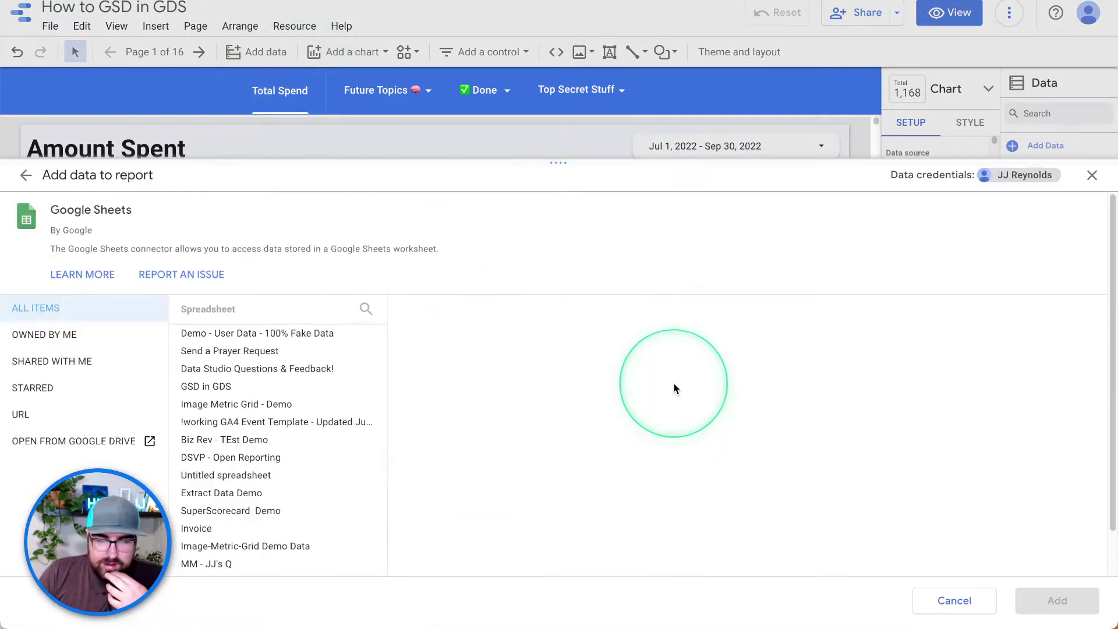
pyautogui.click(244, 340)
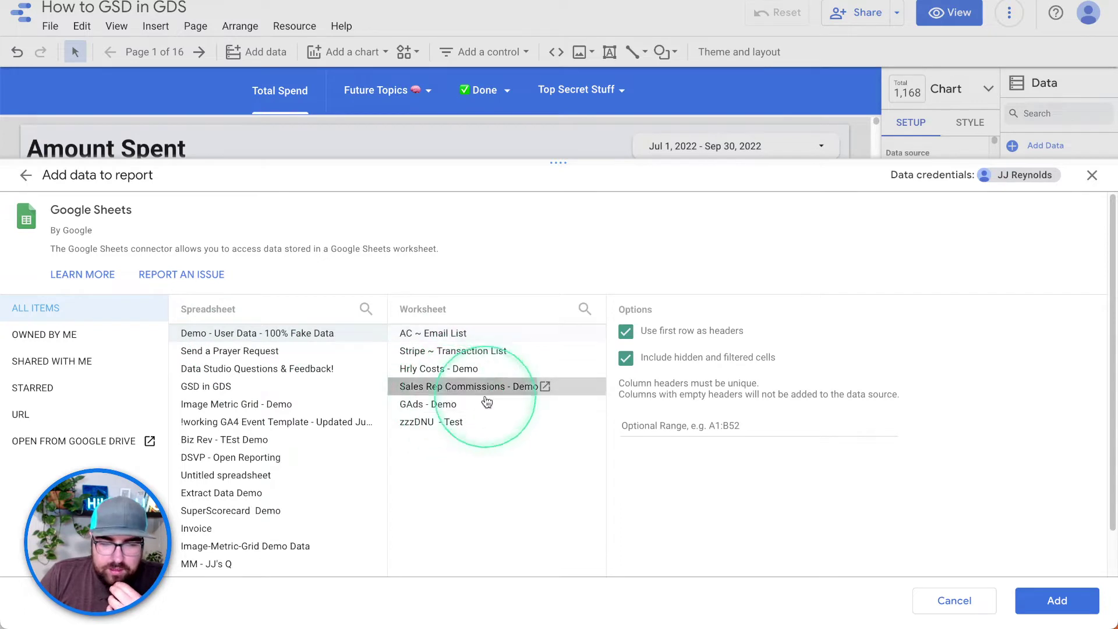
pyautogui.click(1055, 600)
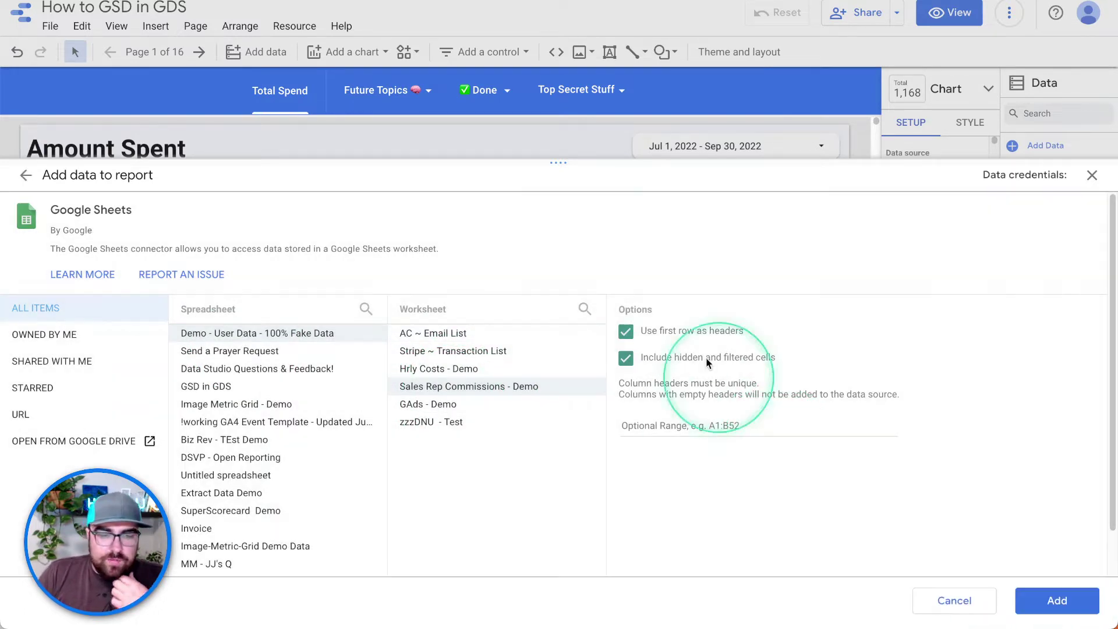
pyautogui.click(1052, 601)
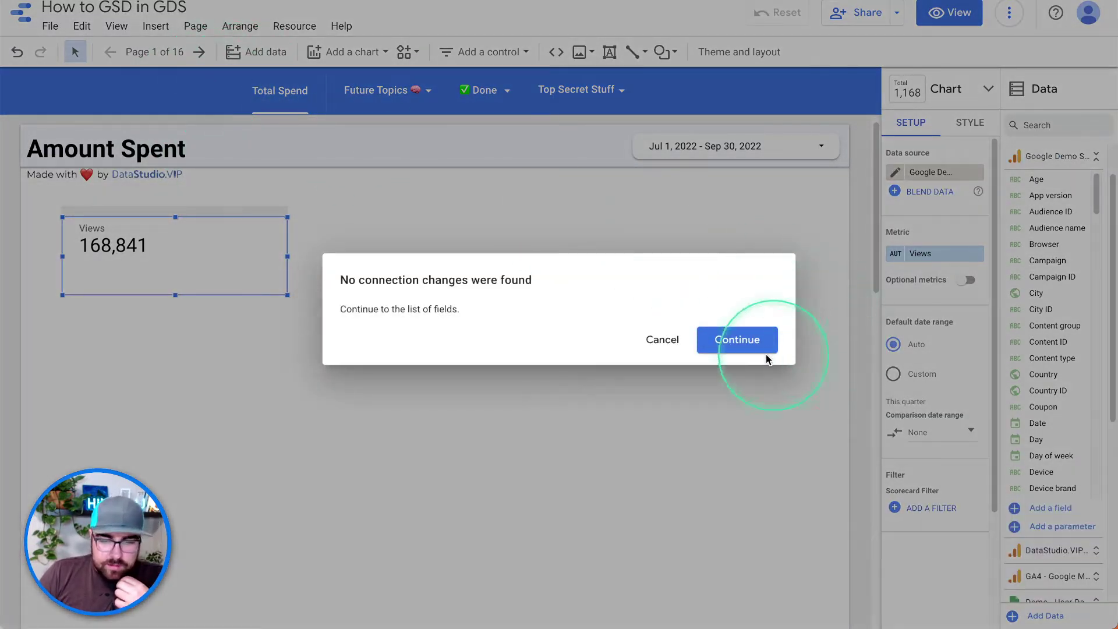
pyautogui.click(646, 341)
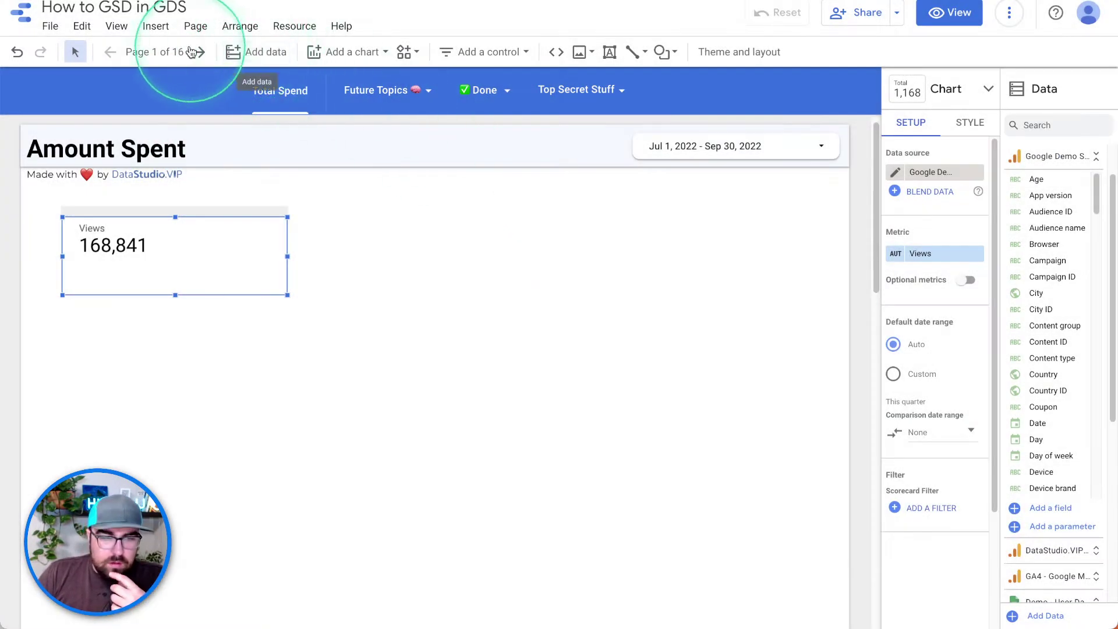
# Add the GAds - Demo worksheet from the Demo - User Data - 100% Fake Data spreadsheet as a report data source
pyautogui.click(261, 52)
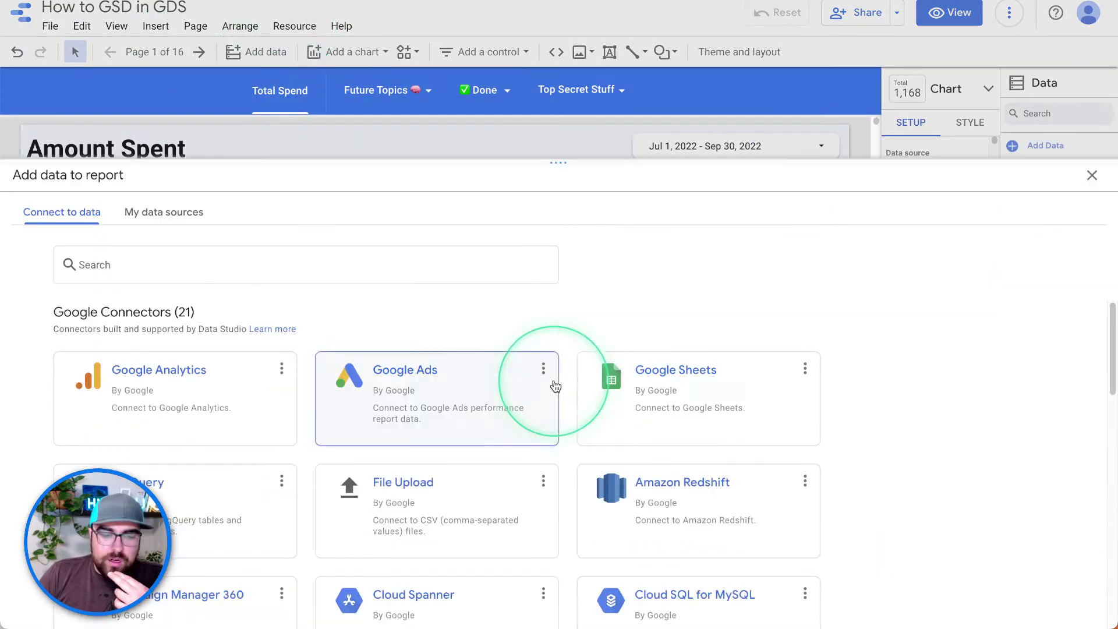
pyautogui.click(611, 378)
pyautogui.click(250, 332)
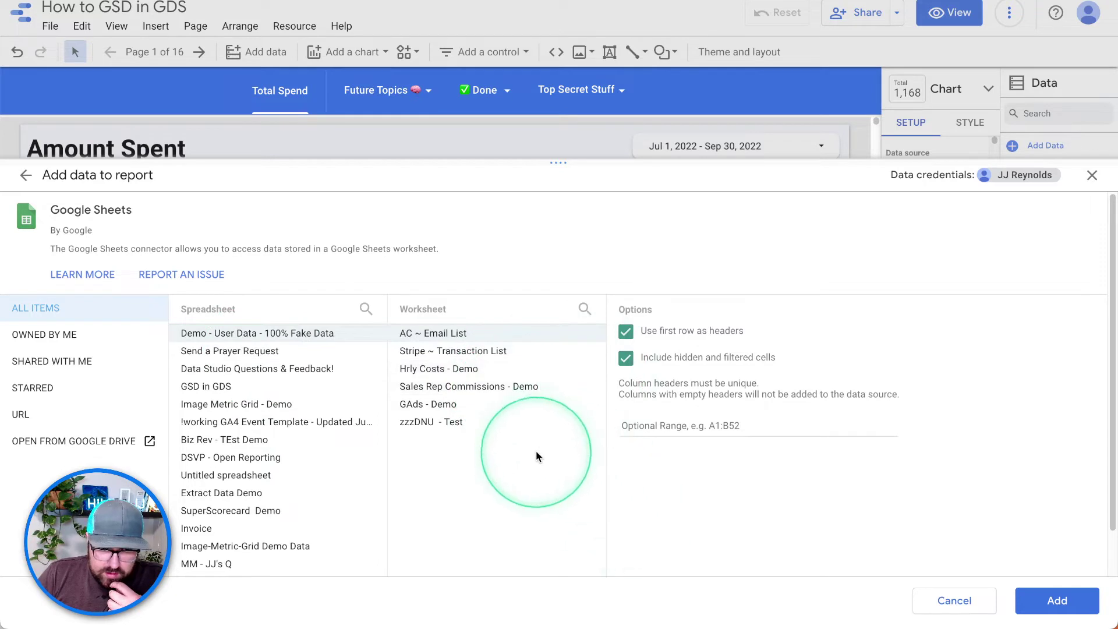
pyautogui.click(425, 404)
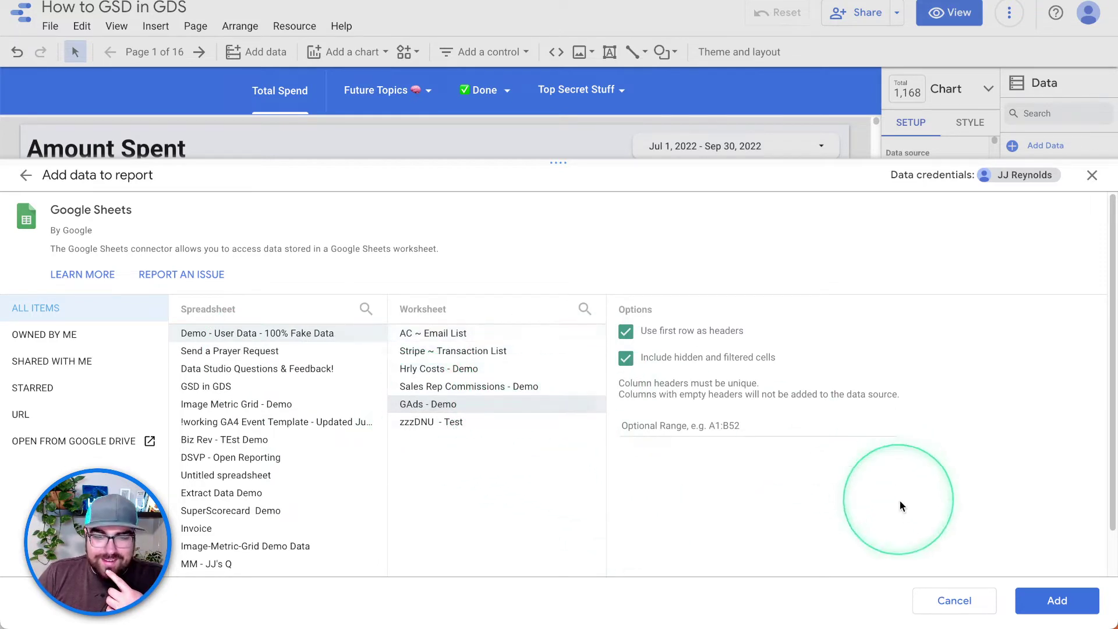
pyautogui.click(1051, 597)
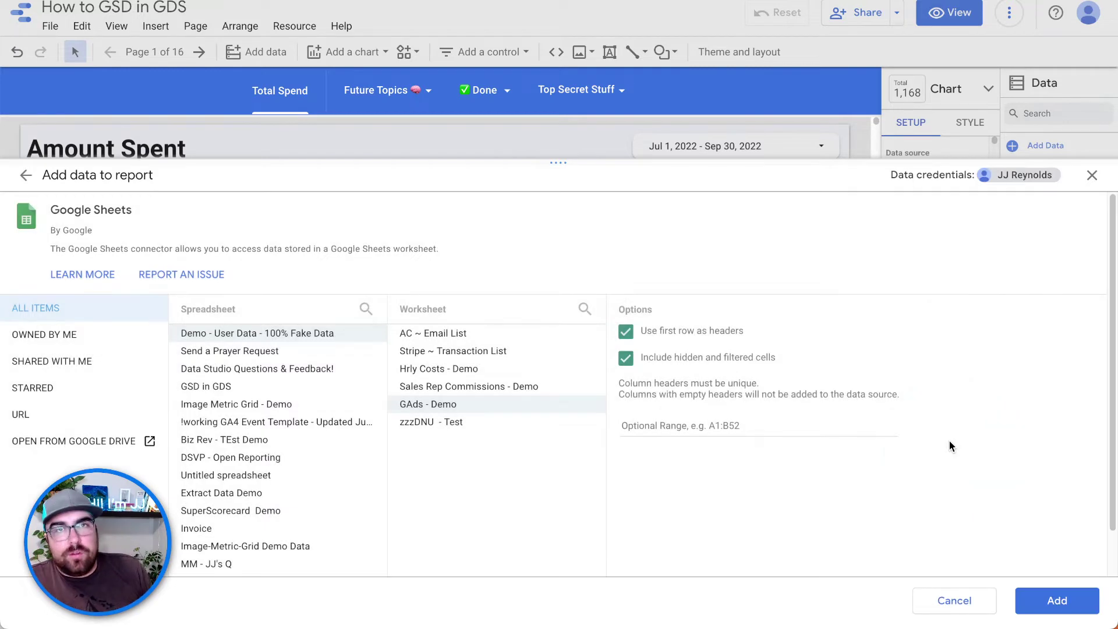
pyautogui.click(966, 428)
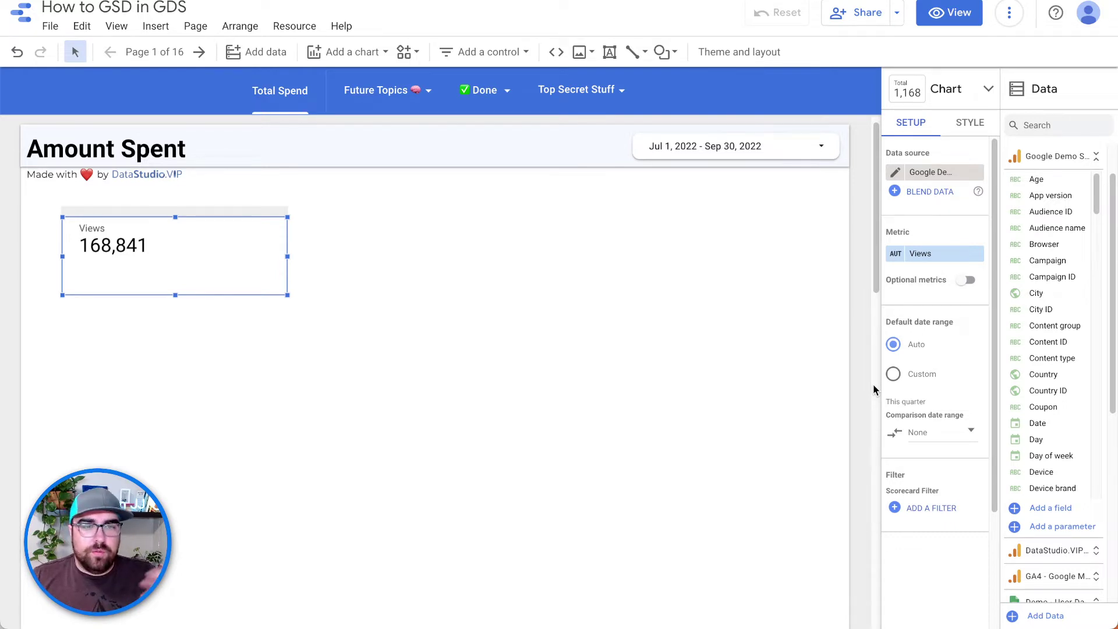
# Shift the Views scorecard slightly to the right on the Amount Spent page
pyautogui.click(787, 397)
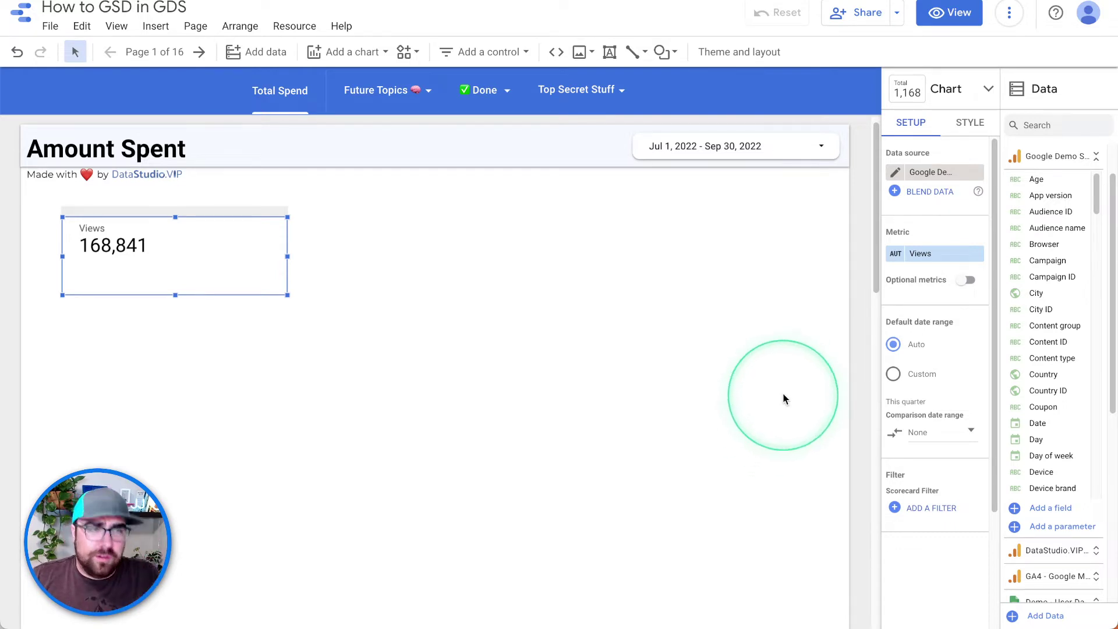
pyautogui.moveTo(211, 232); pyautogui.dragTo(241, 236)
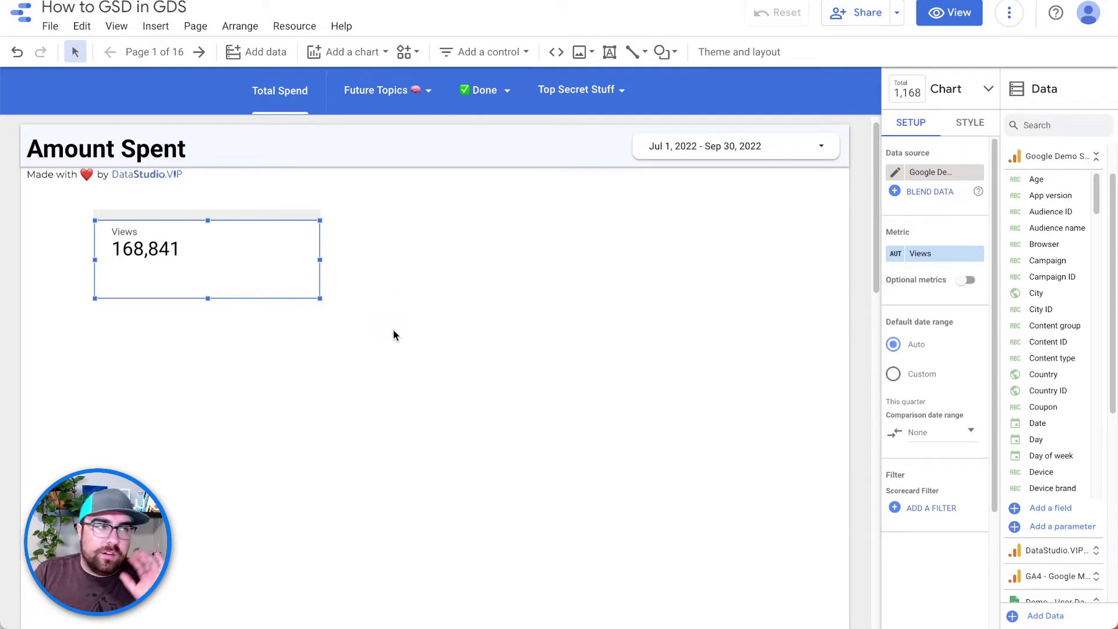
# Add a basic table chart to the page and place it to the right of the Views scorecard
pyautogui.click(367, 53)
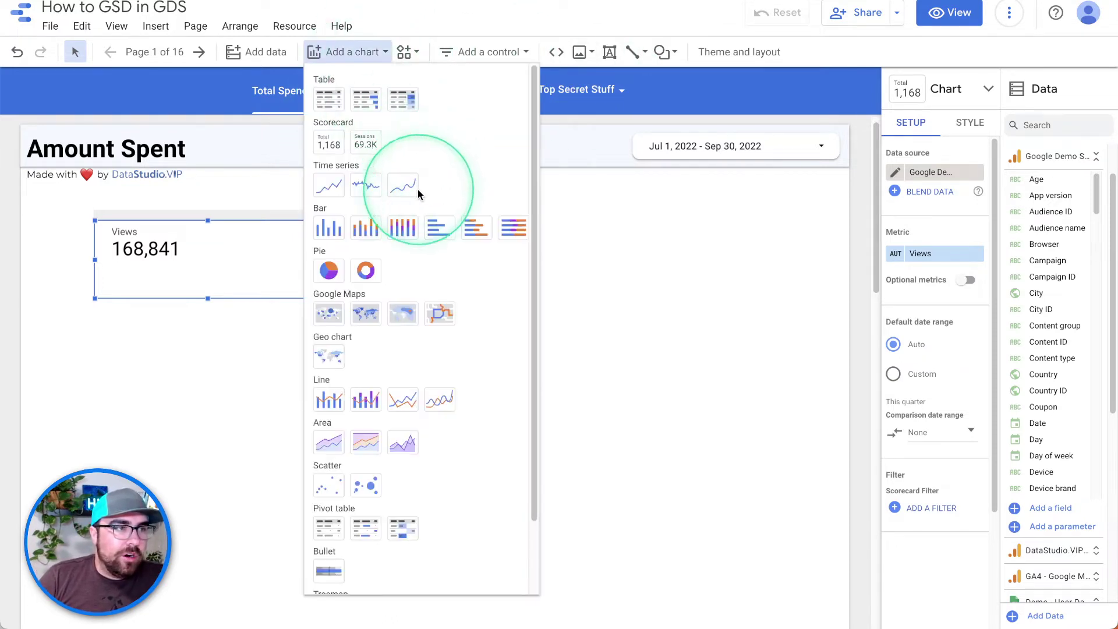
pyautogui.click(332, 102)
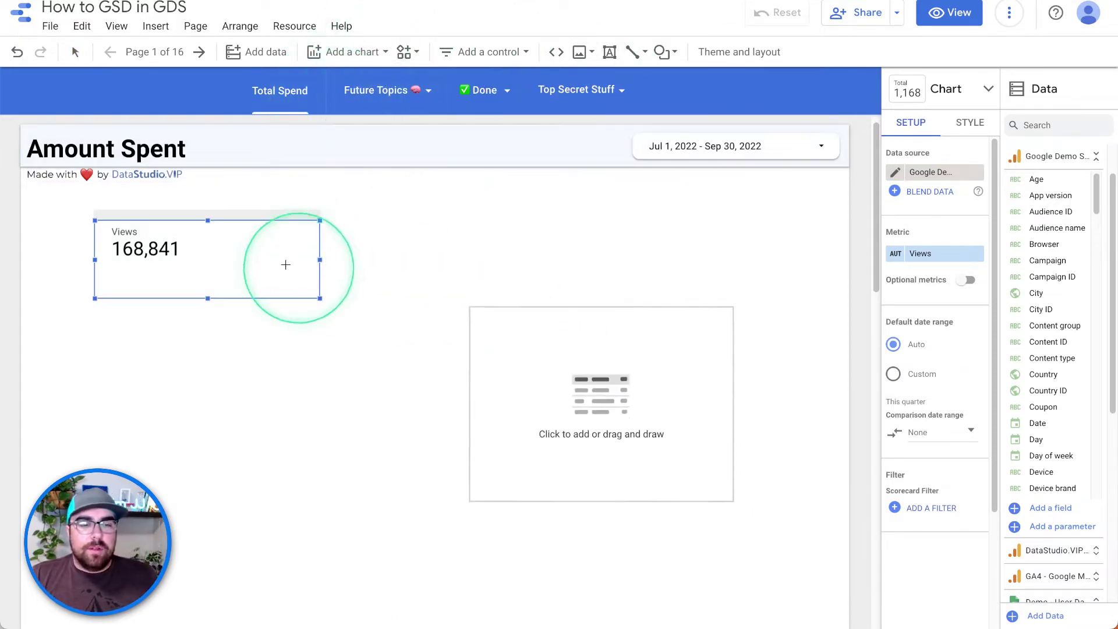
pyautogui.click(253, 257)
pyautogui.moveTo(289, 219); pyautogui.dragTo(674, 198)
# Delete the Views scorecard and move the table to the left, directly below the Amount Spent heading
pyautogui.click(295, 225)
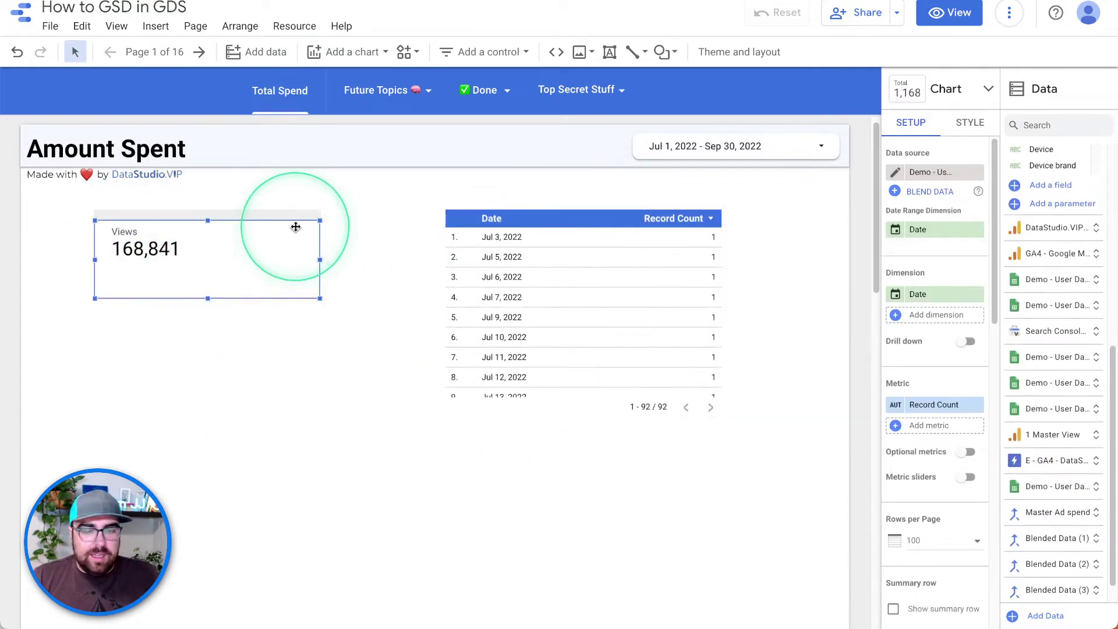
pyautogui.press('BackSpace')
pyautogui.moveTo(645, 270); pyautogui.dragTo(232, 251)
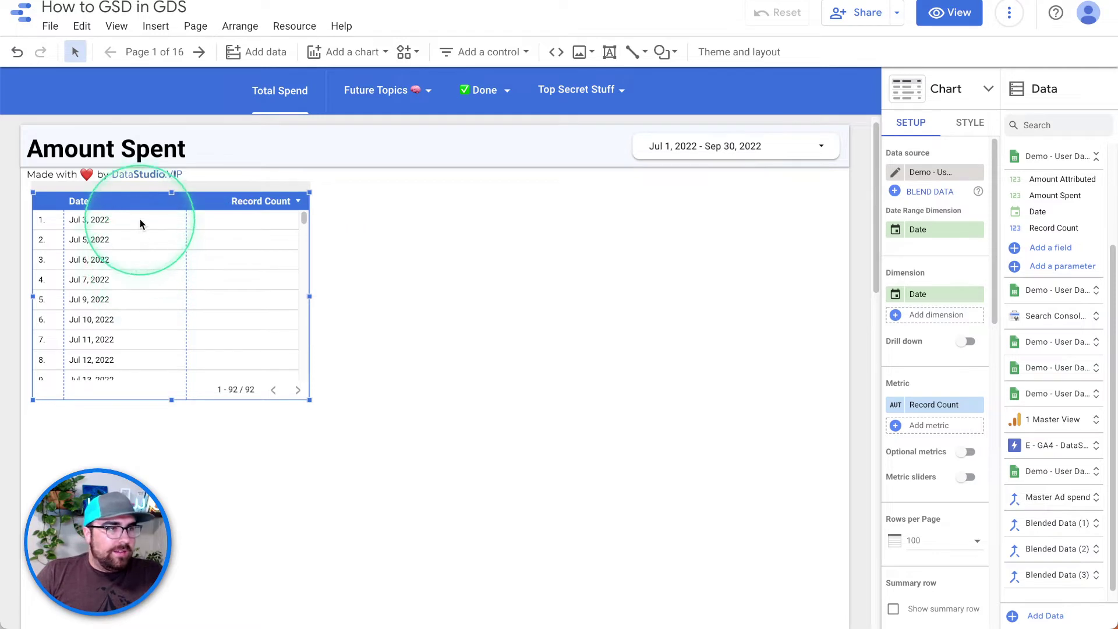
# Replace the table's Record Count metric with Amount Spent
pyautogui.click(943, 404)
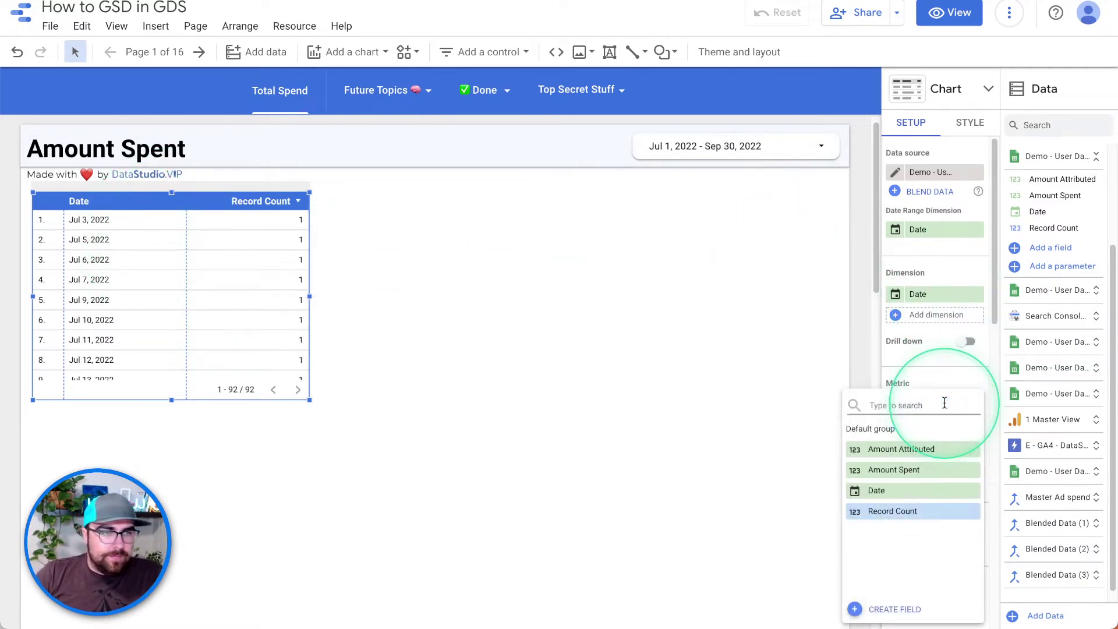
pyautogui.click(947, 468)
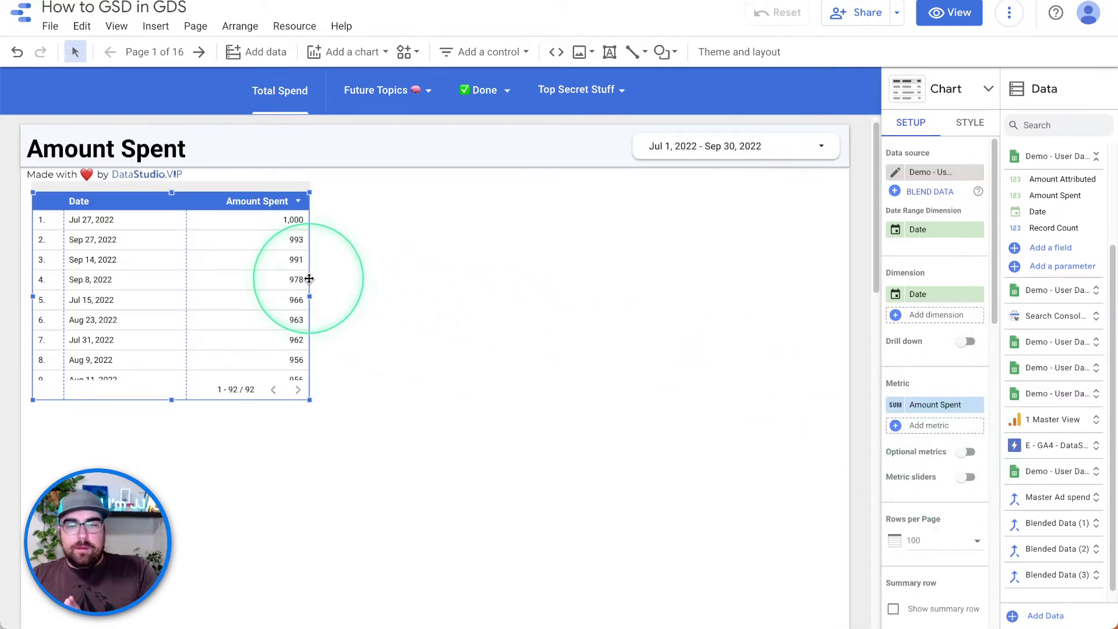
# Duplicate the Amount Spent table and place the copy directly to the right of the original
pyautogui.press('super+c')
pyautogui.press('super+v')
pyautogui.moveTo(150, 270); pyautogui.dragTo(428, 279)
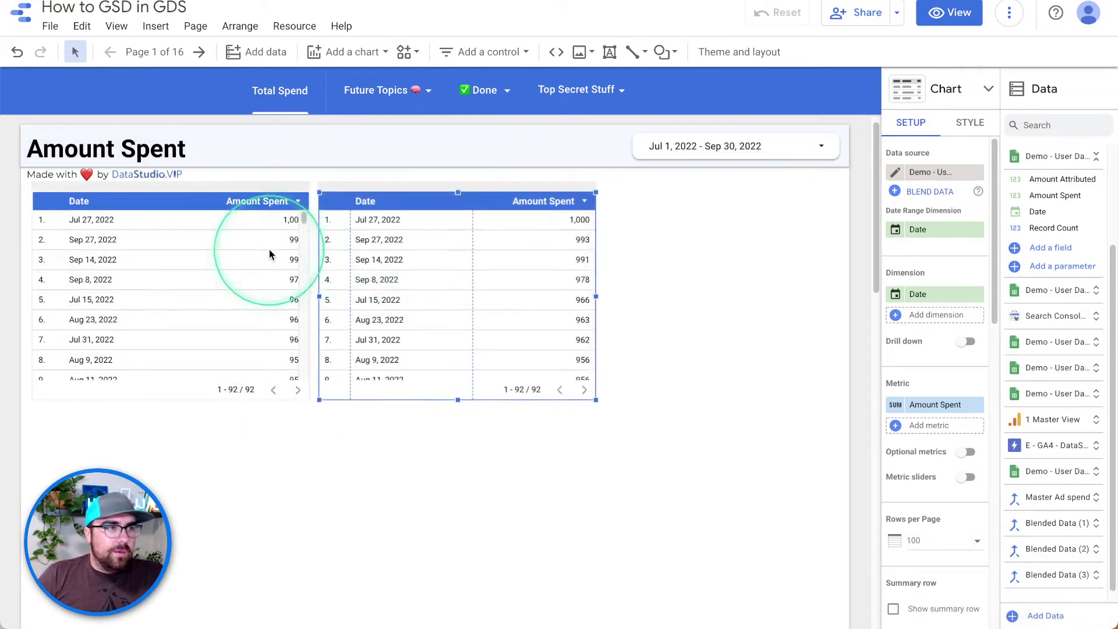
# Switch the duplicated table's data source to the Hrly Costs sheet of the 100% Fake Data demo spreadsheet
pyautogui.click(919, 177)
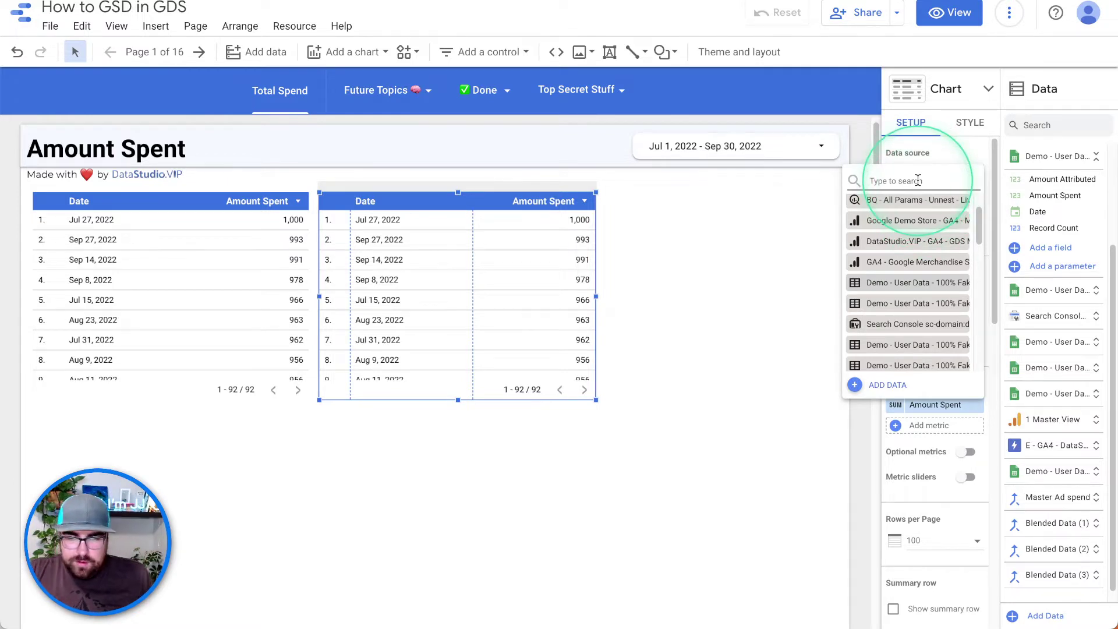
pyautogui.write('demo')
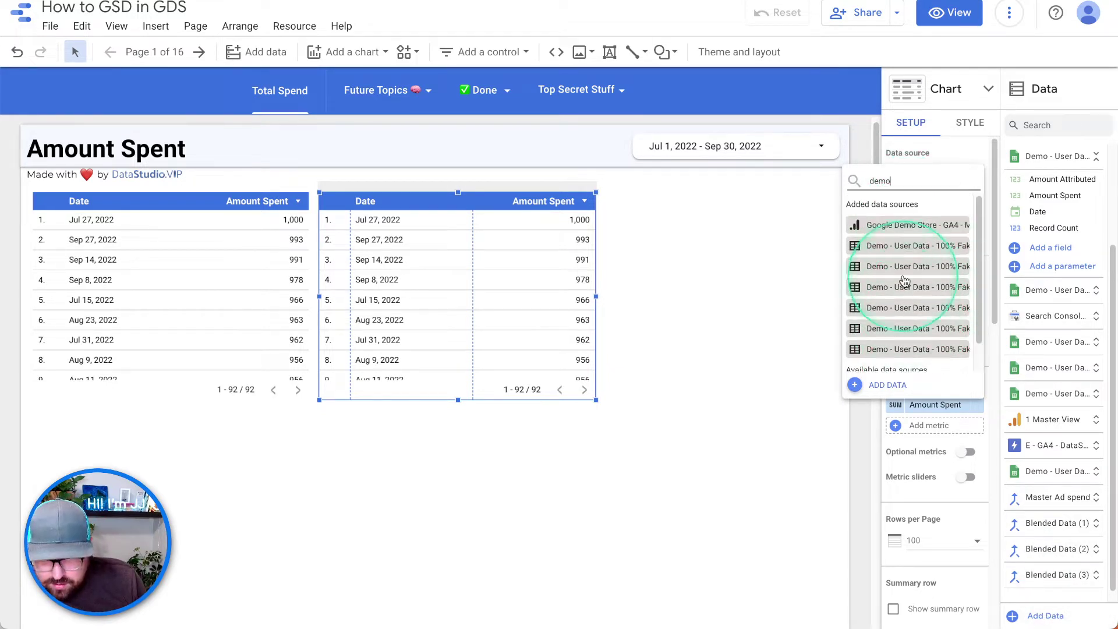
pyautogui.doubleClick(897, 186)
pyautogui.press('BackSpace')
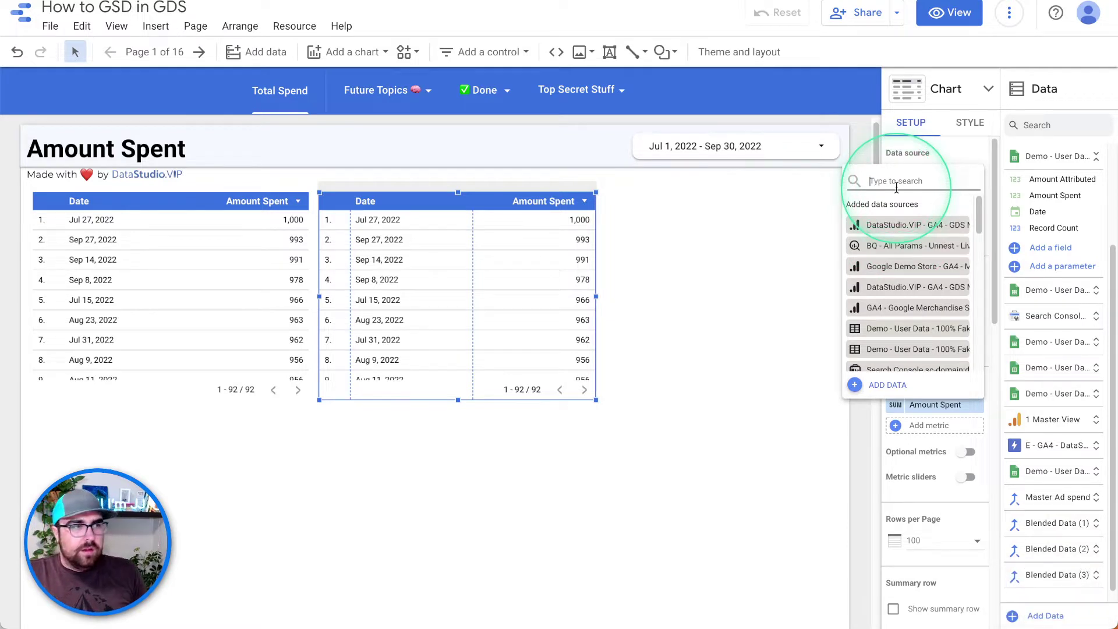
pyautogui.write('hr')
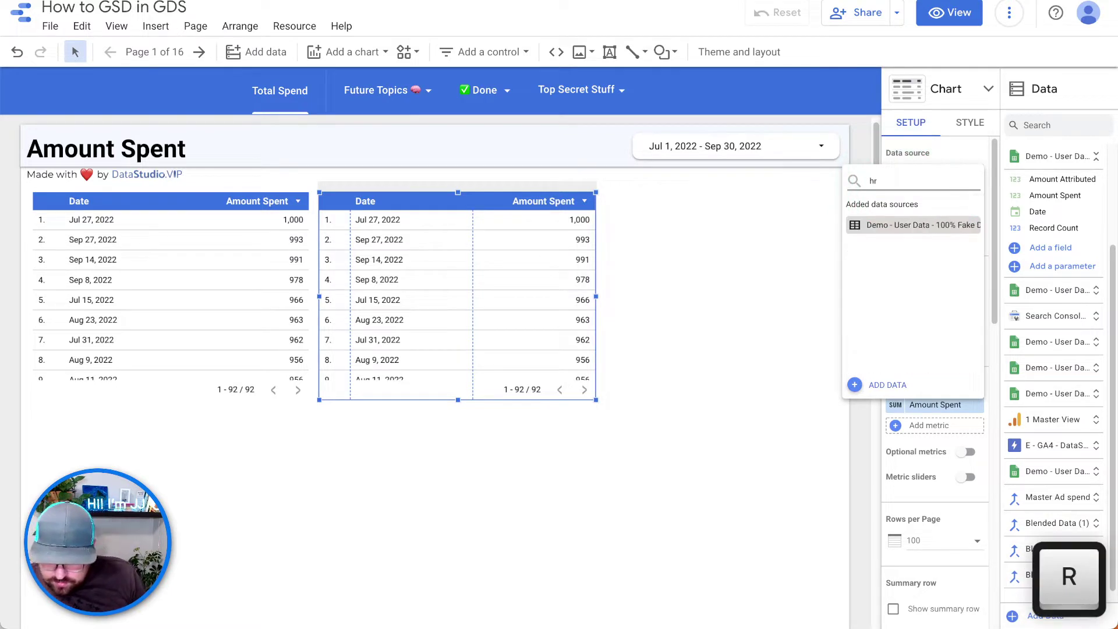
pyautogui.click(932, 226)
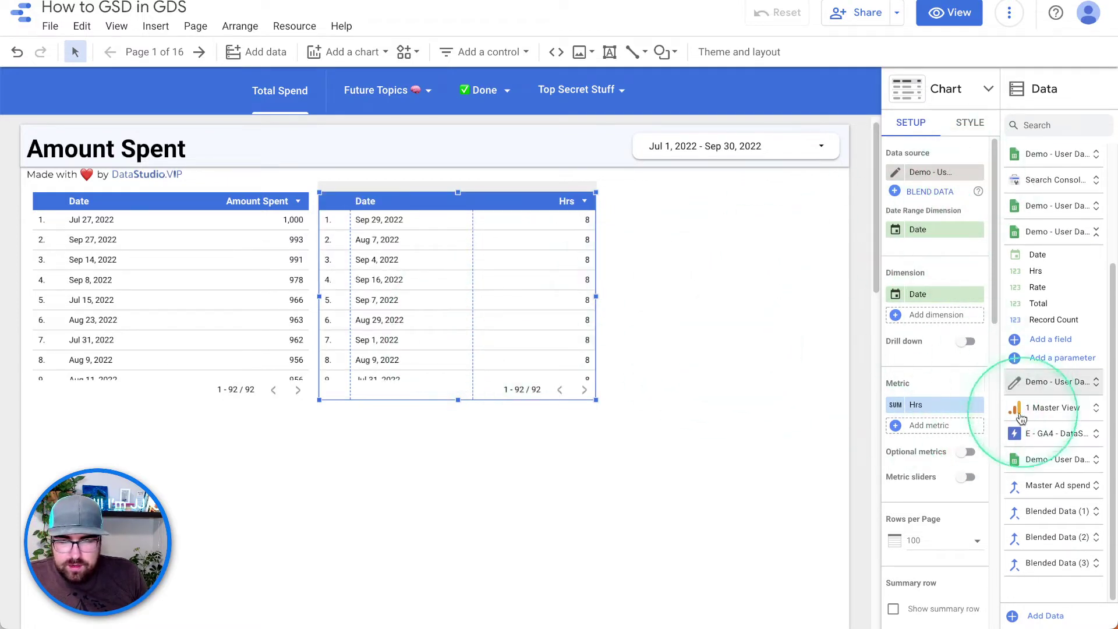
# Replace the Hrs metric with Total in the hourly costs table and make the table narrower
pyautogui.click(947, 405)
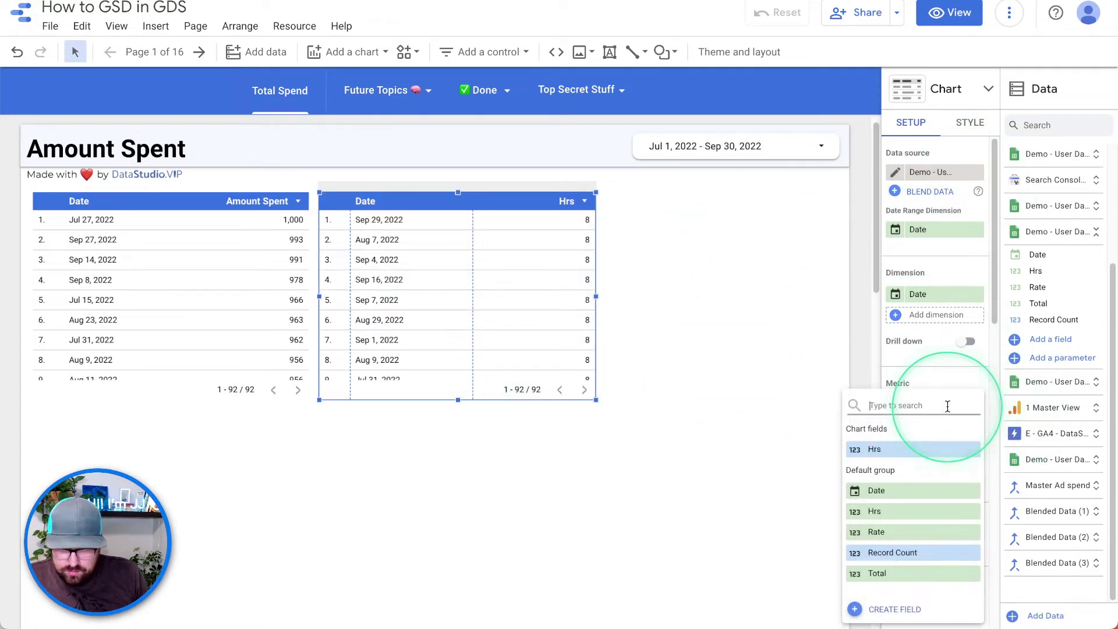
pyautogui.click(907, 574)
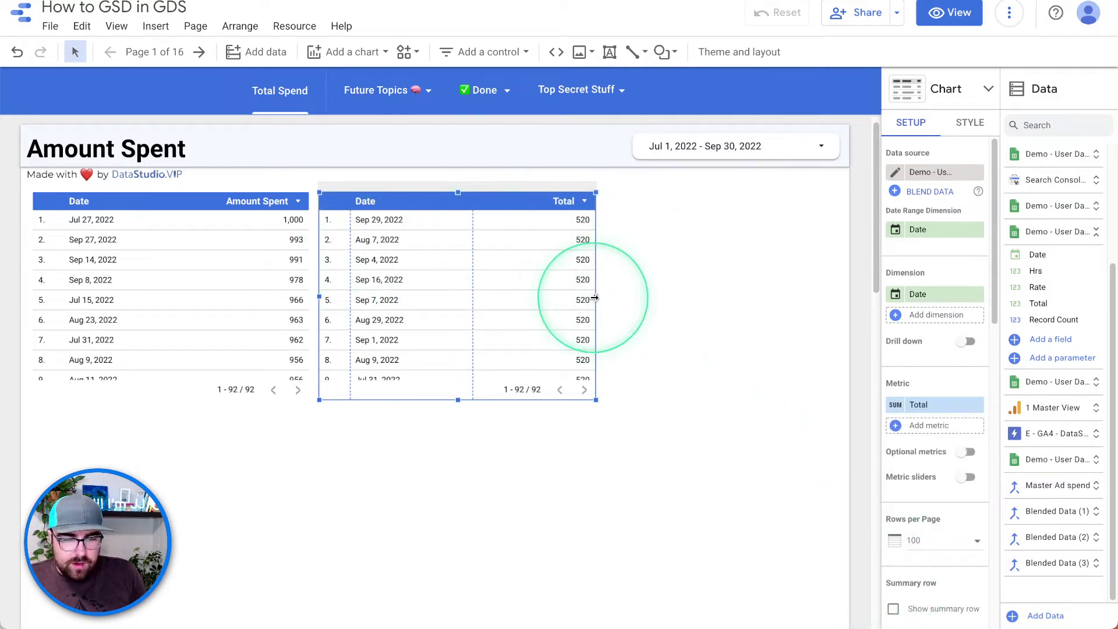
pyautogui.moveTo(598, 298); pyautogui.dragTo(547, 298)
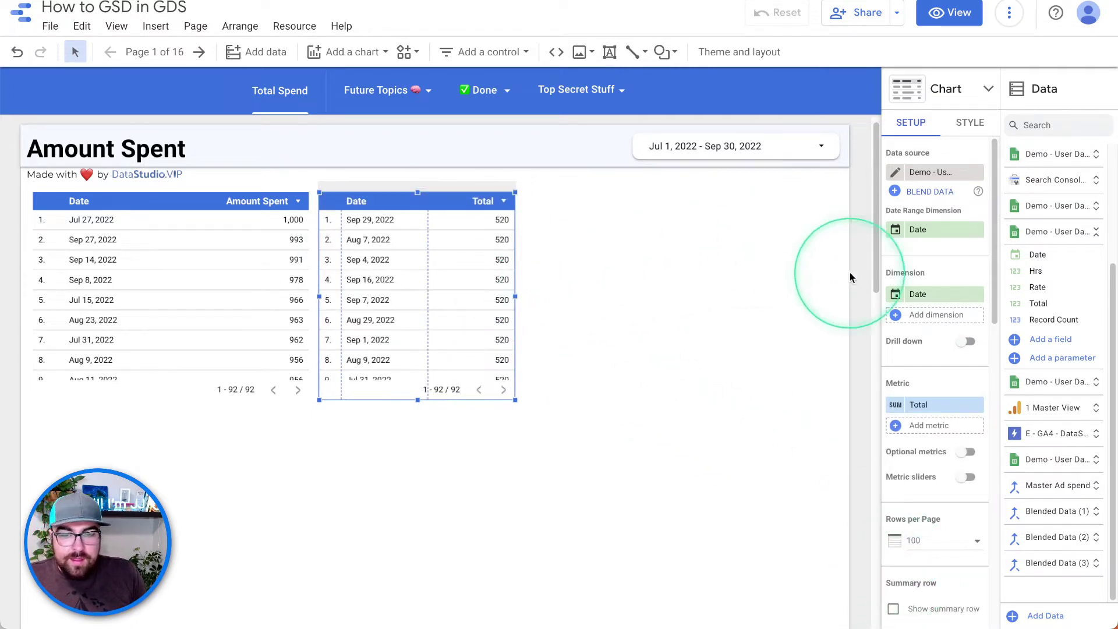
# Duplicate the hourly costs table and place the copy directly to the right of it
pyautogui.press('super')
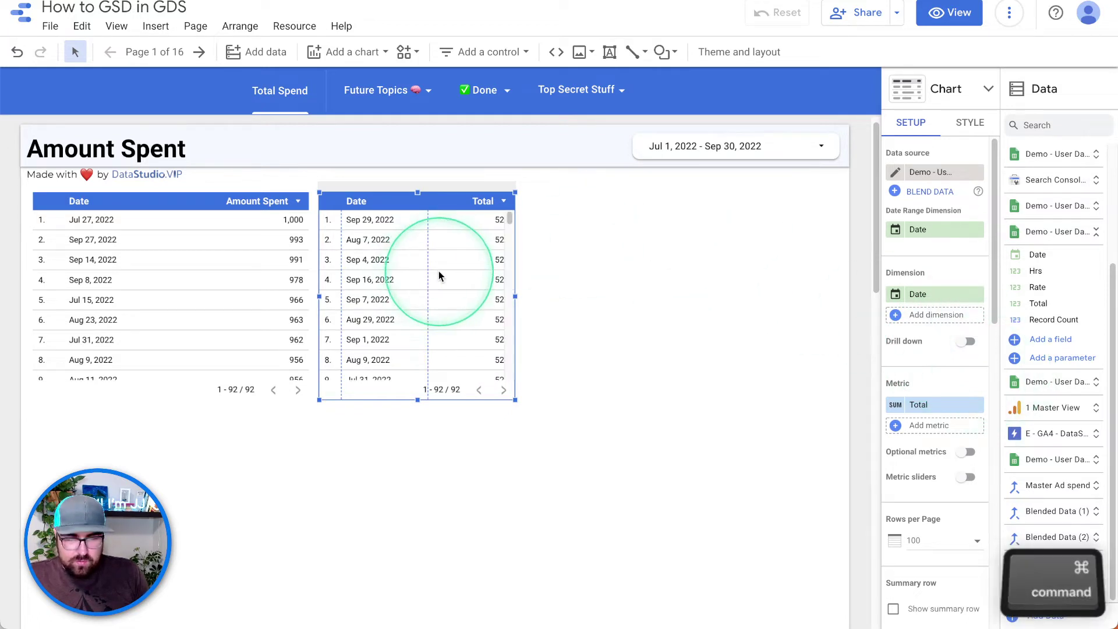
pyautogui.press('super+v')
pyautogui.moveTo(439, 271); pyautogui.dragTo(643, 269)
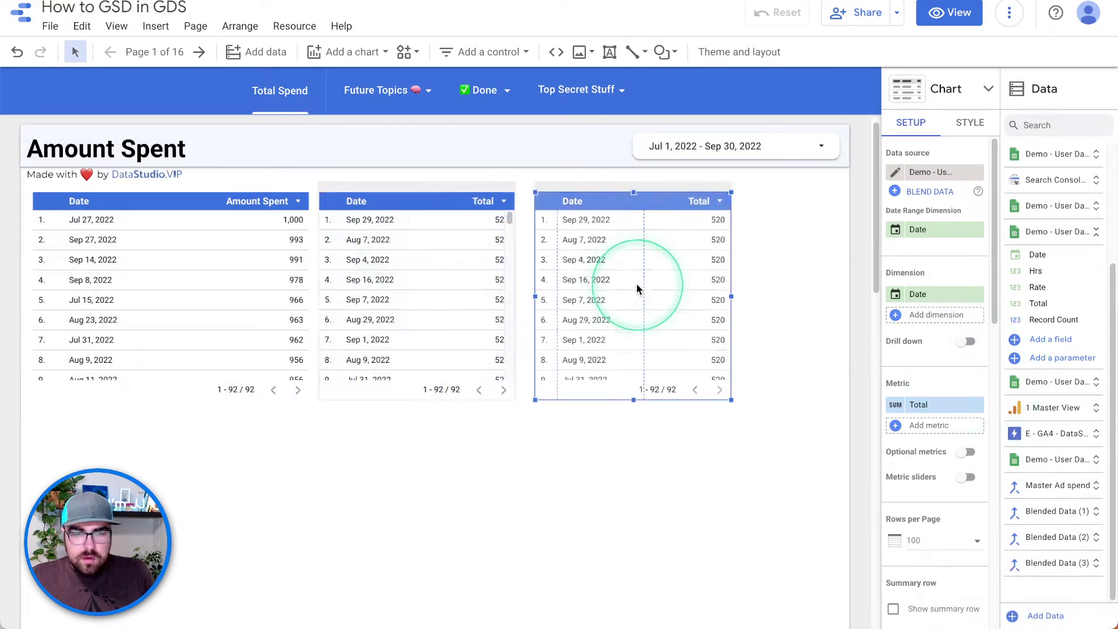
# Search the third table's available data sources for 100 and check which data sources the other two tables use
pyautogui.click(936, 405)
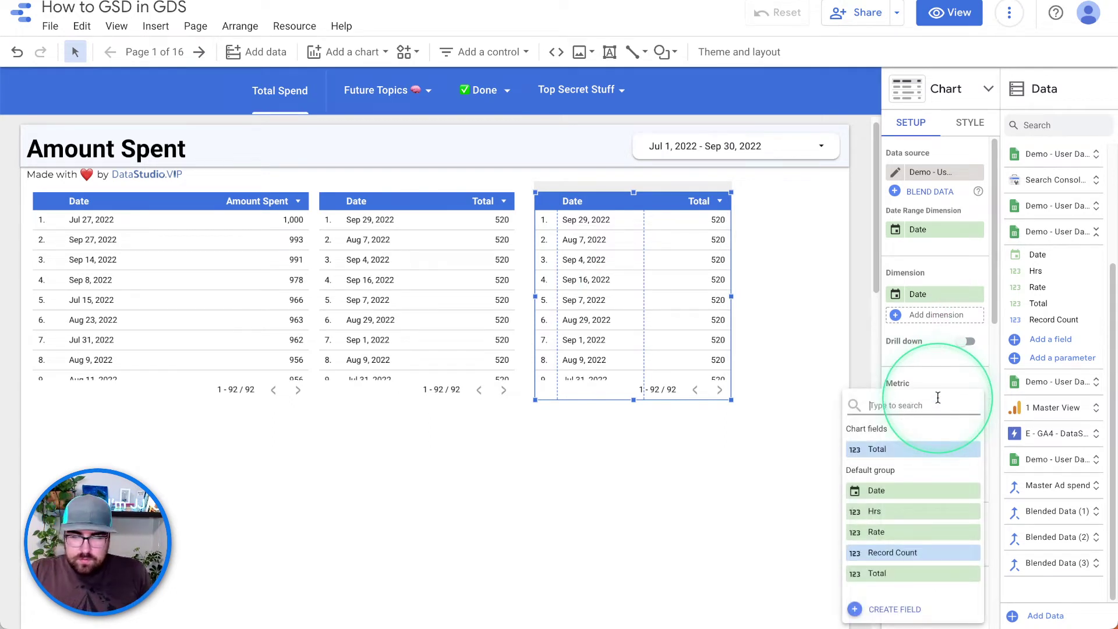
pyautogui.click(937, 174)
pyautogui.click(938, 173)
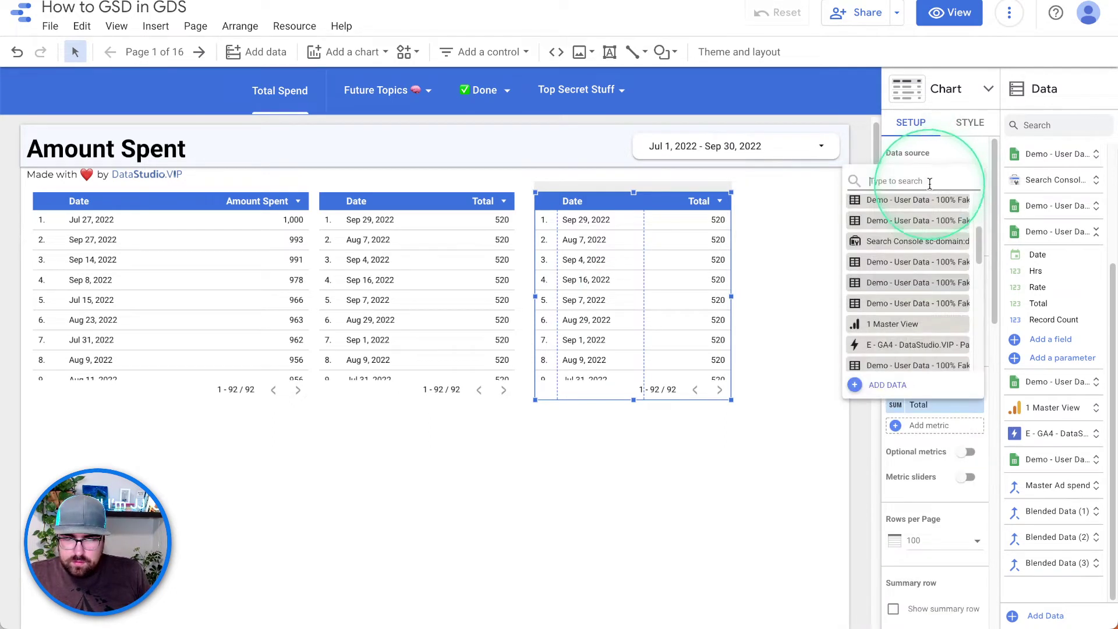
pyautogui.write('100')
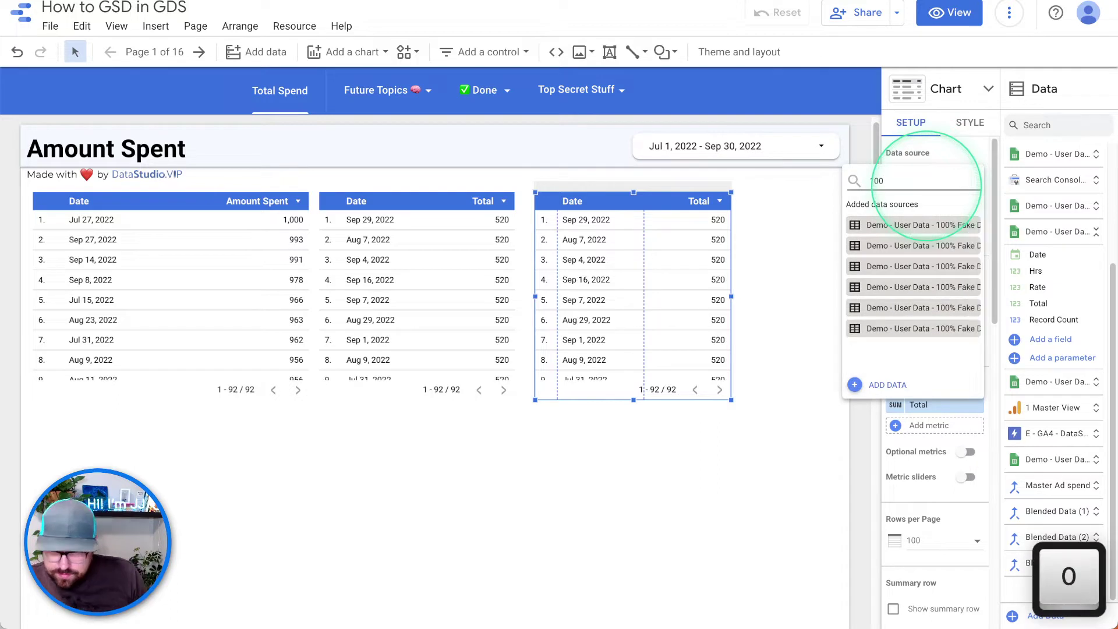
pyautogui.click(935, 226)
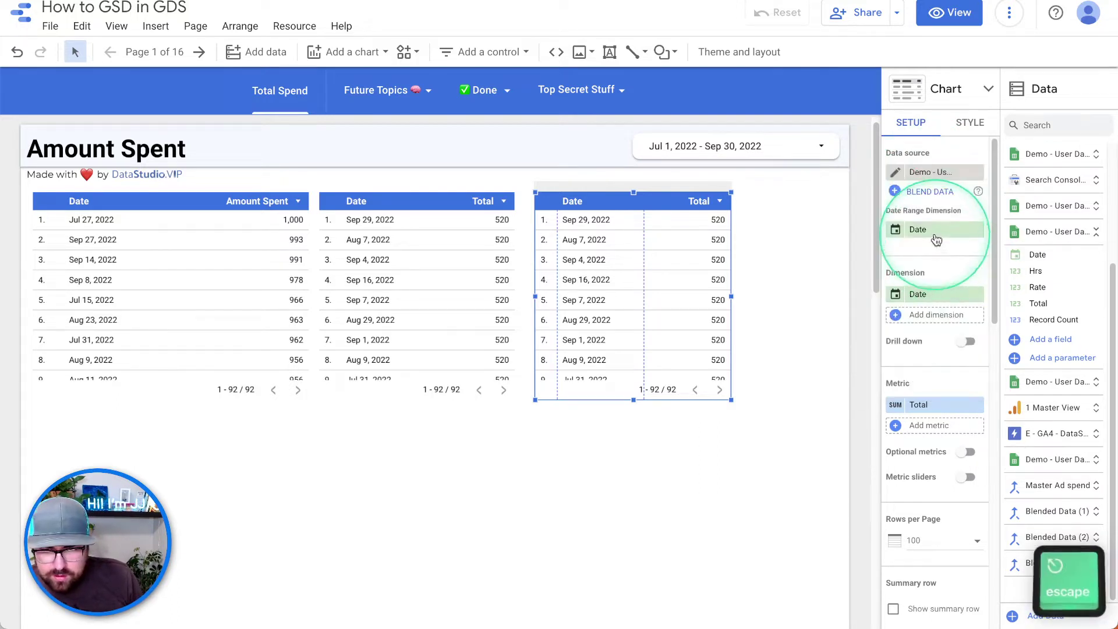
pyautogui.click(926, 173)
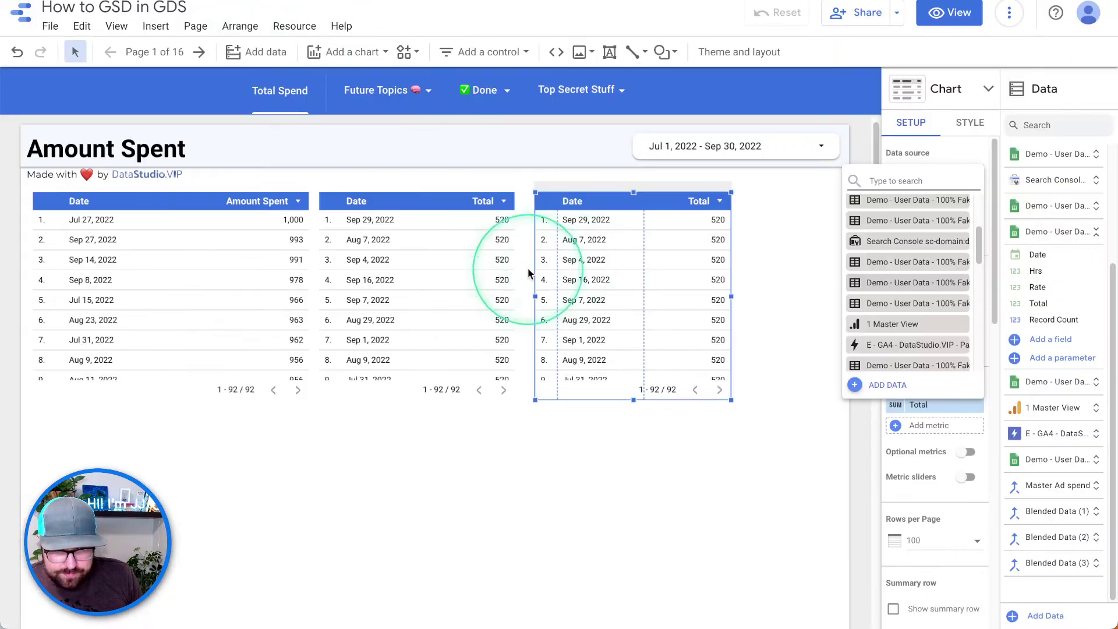
pyautogui.click(440, 271)
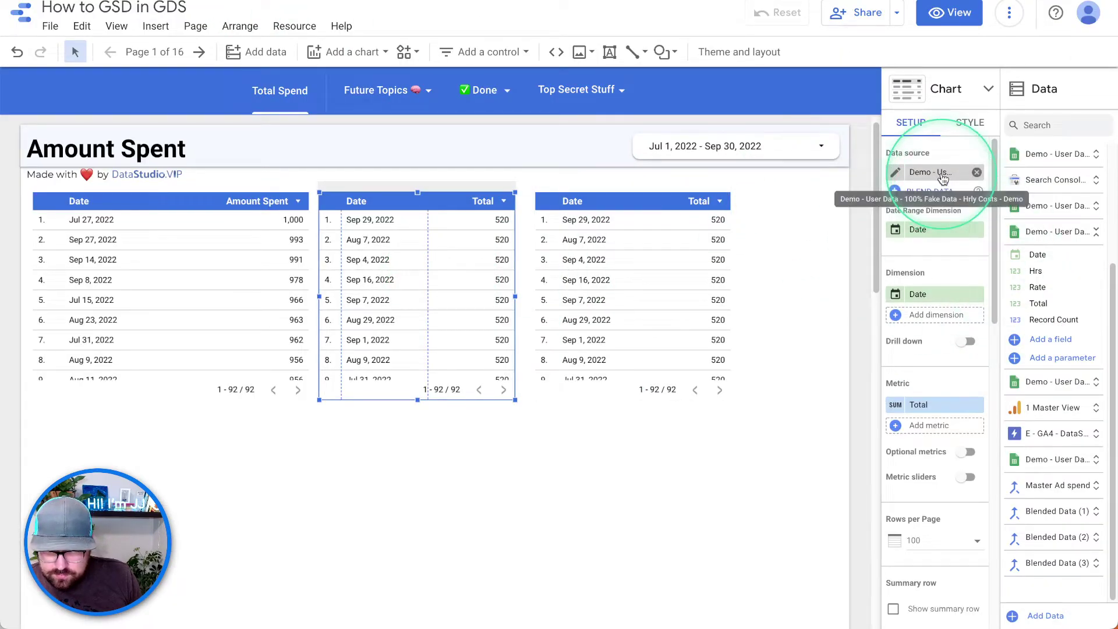
pyautogui.click(150, 244)
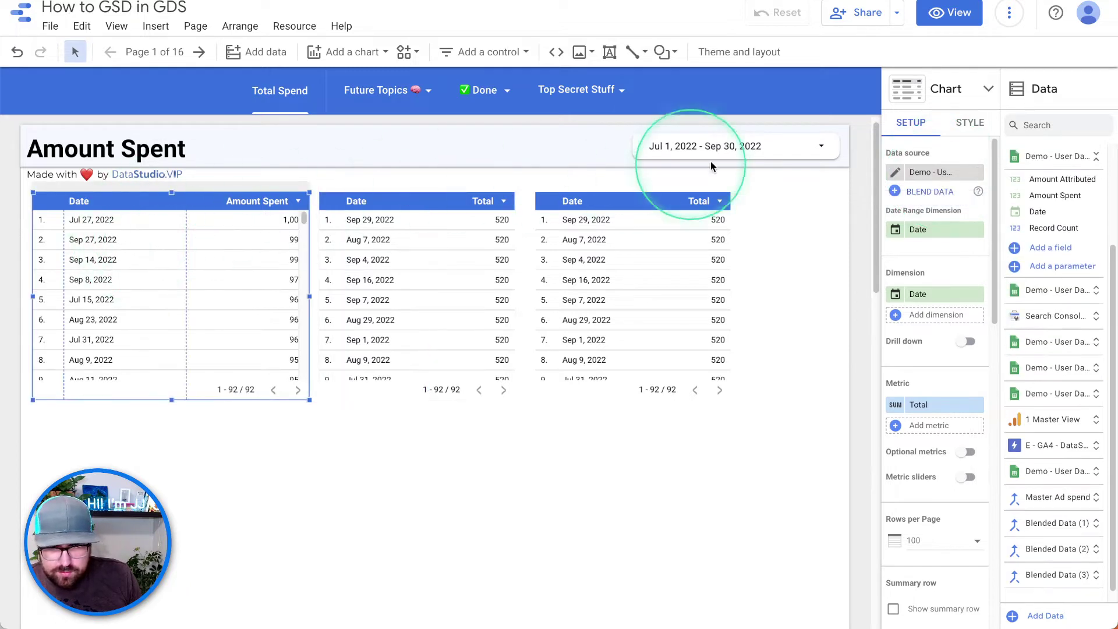
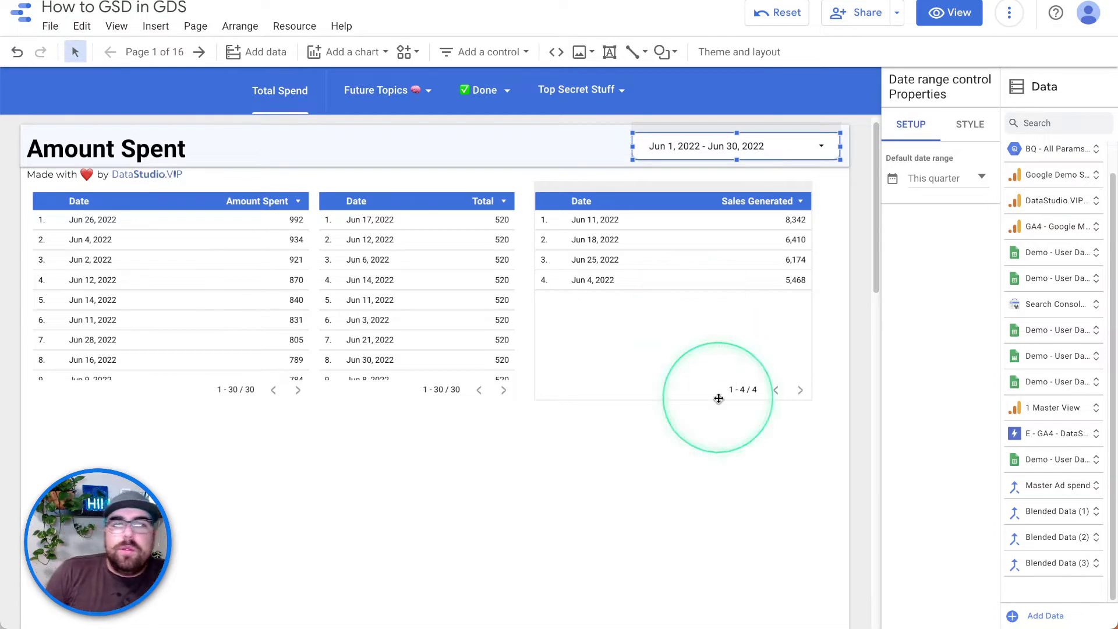
# Blend the data of the Amount Spent, Total and Sales Generated tables and move the resulting blended table below the Total and Sales Generated tables' headers
pyautogui.moveTo(769, 524); pyautogui.dragTo(166, 257)
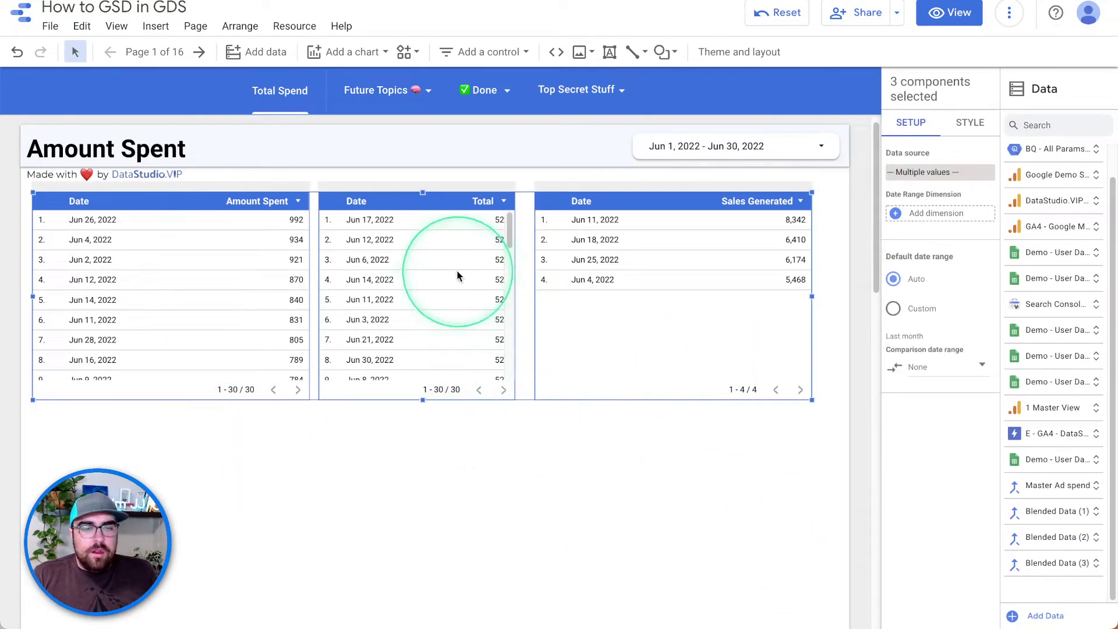
pyautogui.rightClick(387, 250)
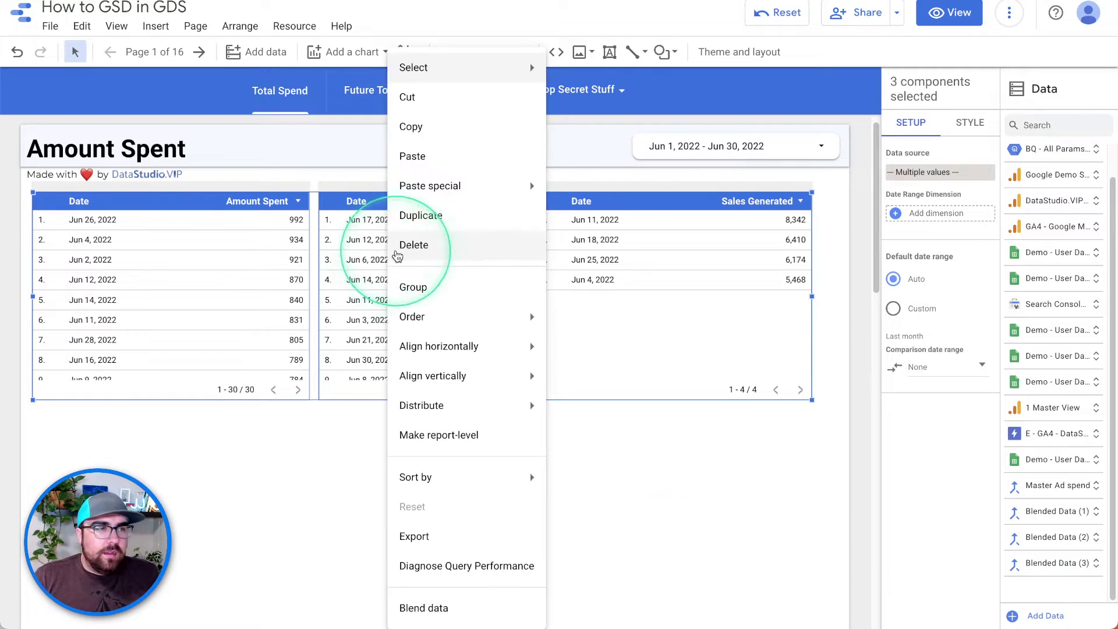
pyautogui.click(461, 608)
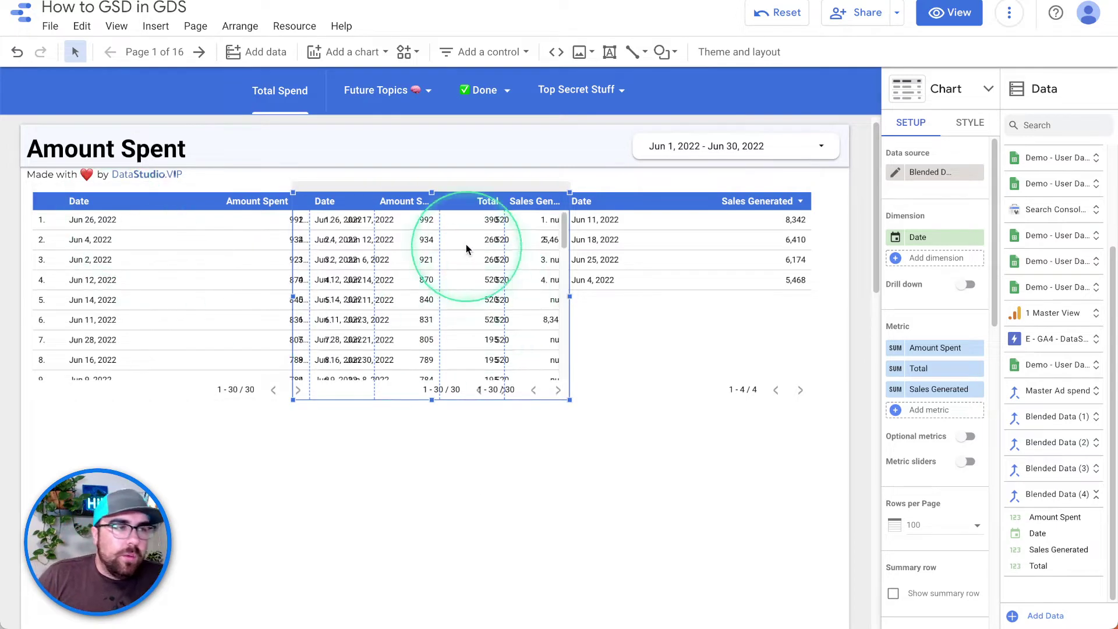
pyautogui.moveTo(414, 203); pyautogui.dragTo(510, 302)
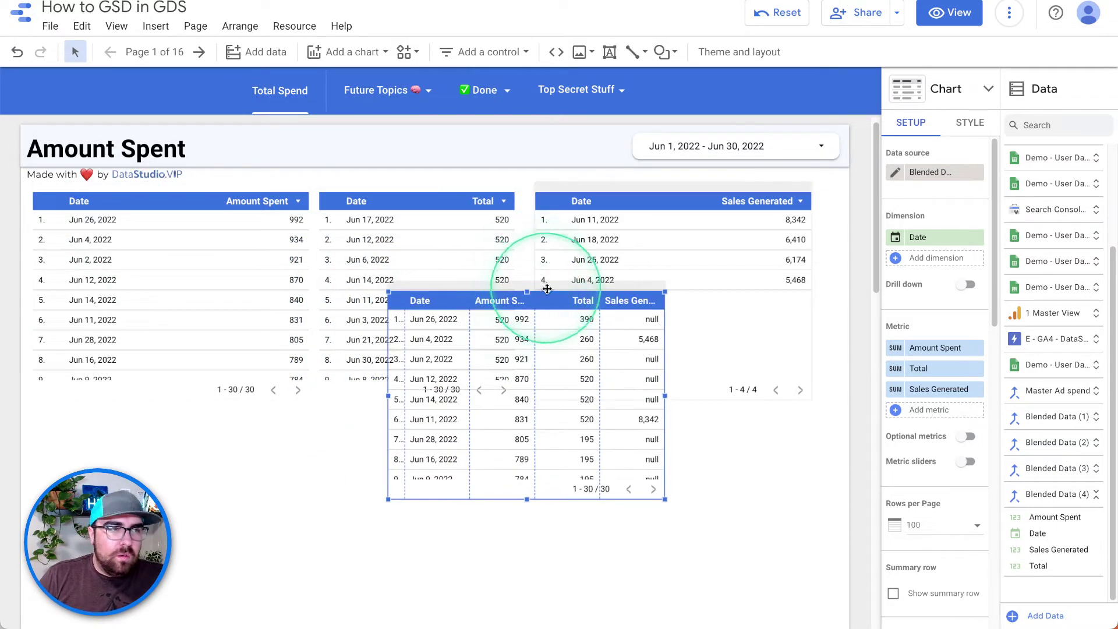
# Edit the blended data source, enlarge the blend editor and set the join between Table 1 and Table 2 to Full outer
pyautogui.click(896, 172)
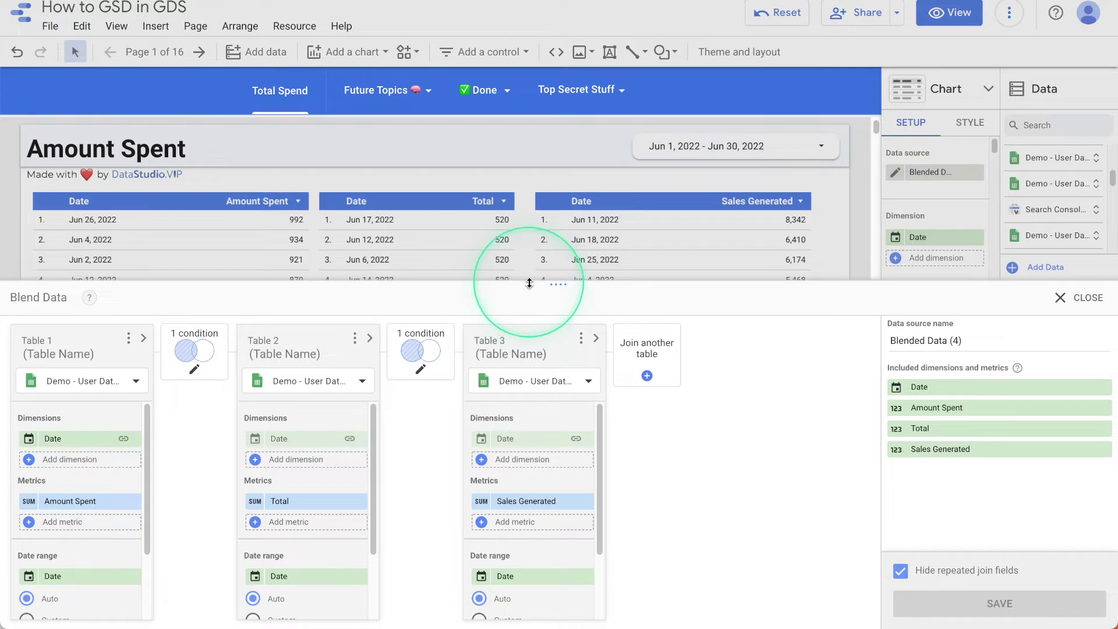
pyautogui.moveTo(529, 284); pyautogui.dragTo(536, 187)
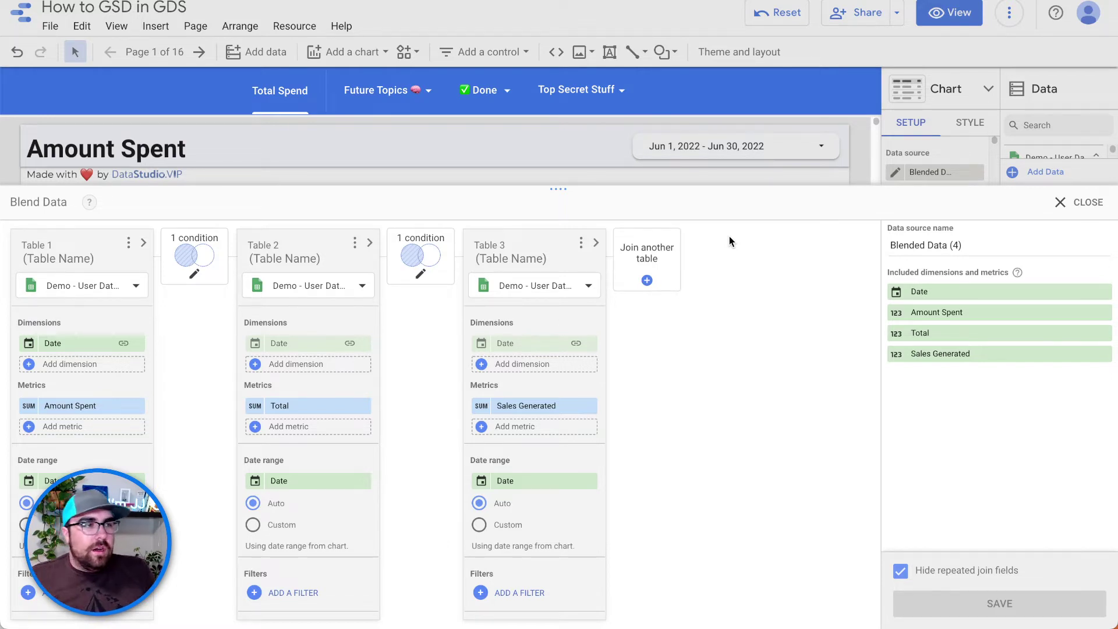
pyautogui.click(201, 272)
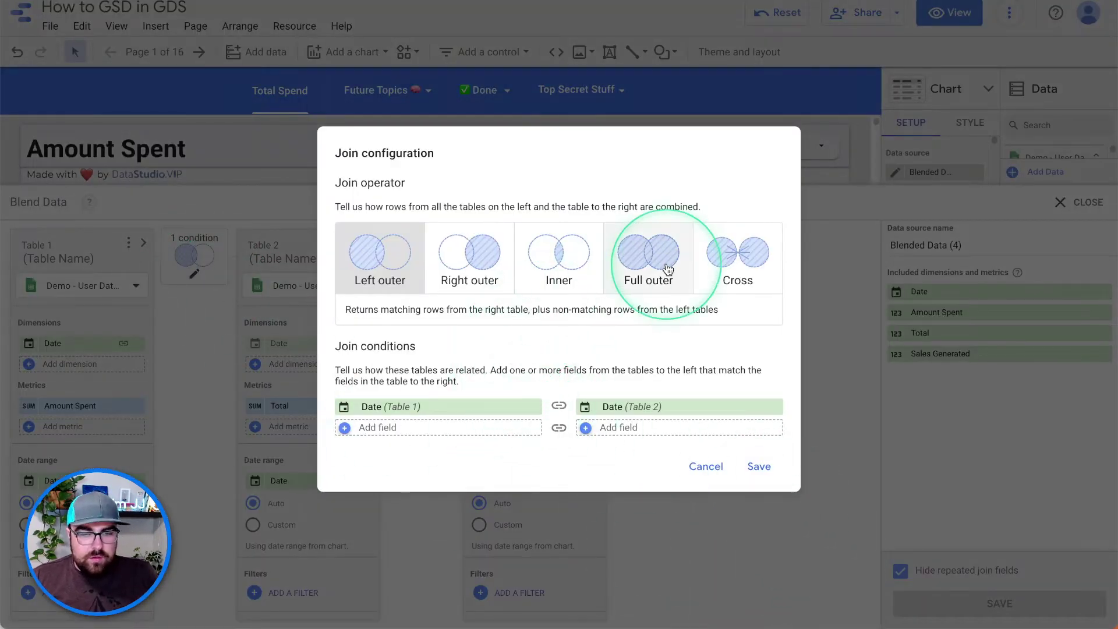
pyautogui.click(660, 271)
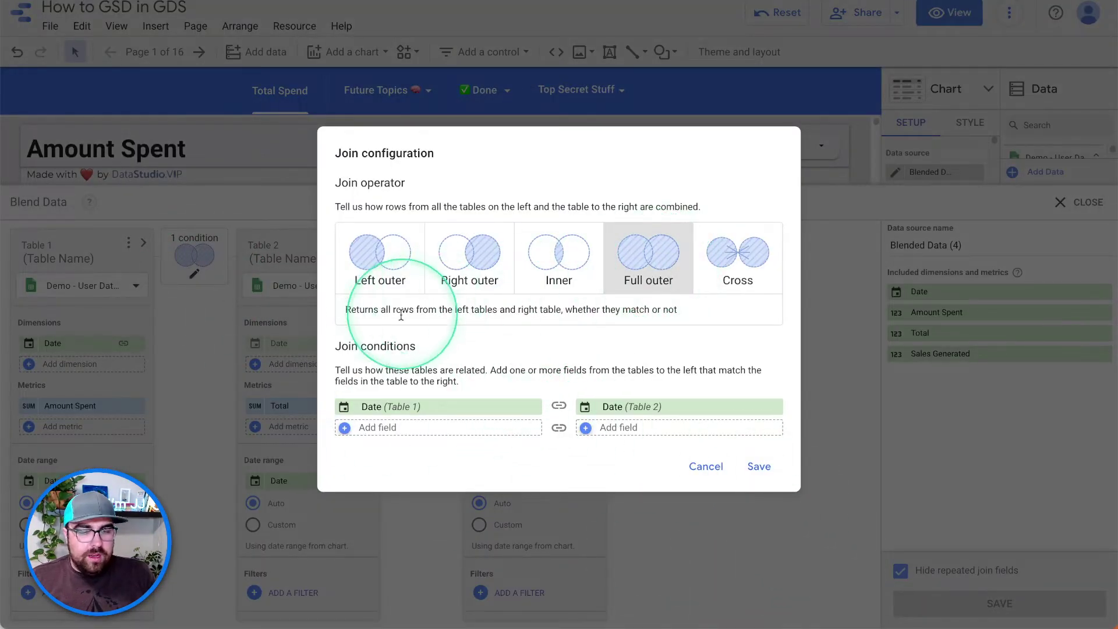
pyautogui.moveTo(359, 310); pyautogui.dragTo(699, 311)
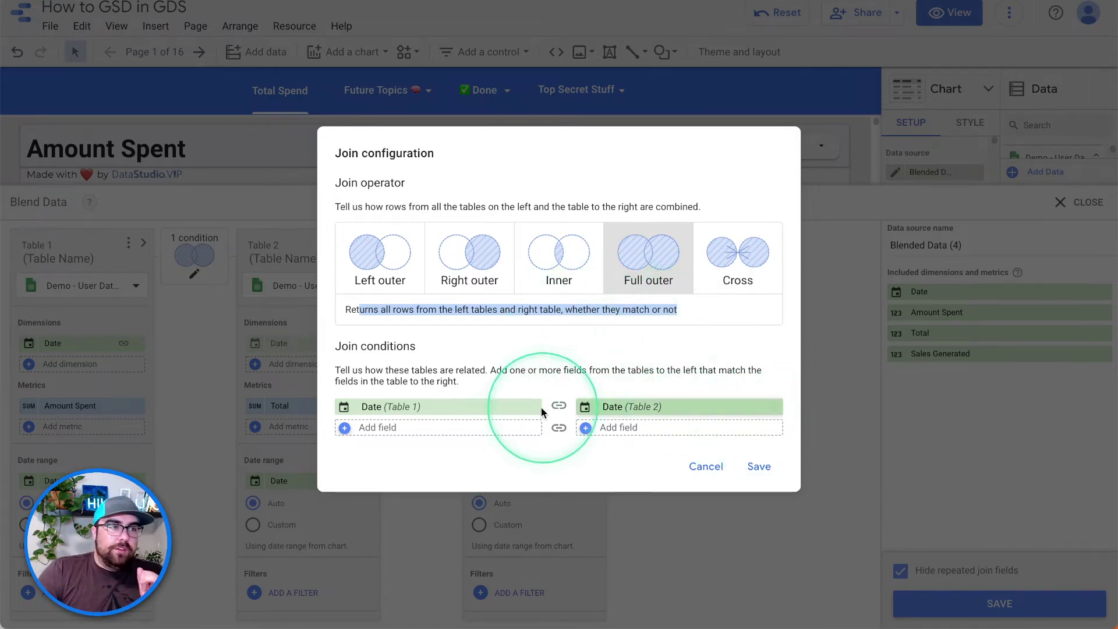
pyautogui.click(757, 467)
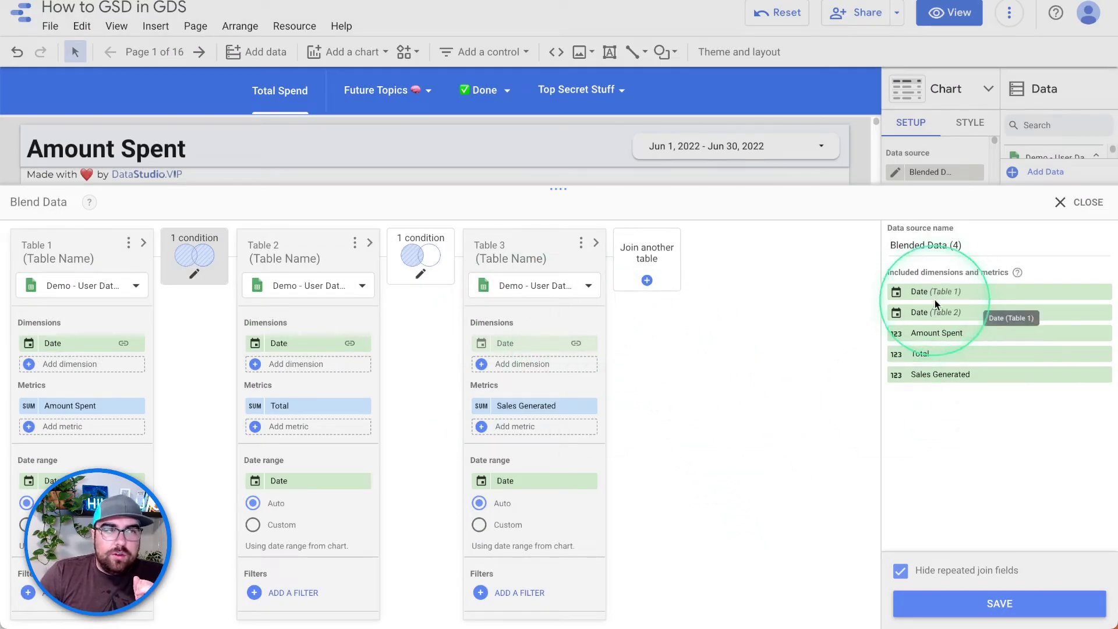
pyautogui.click(221, 276)
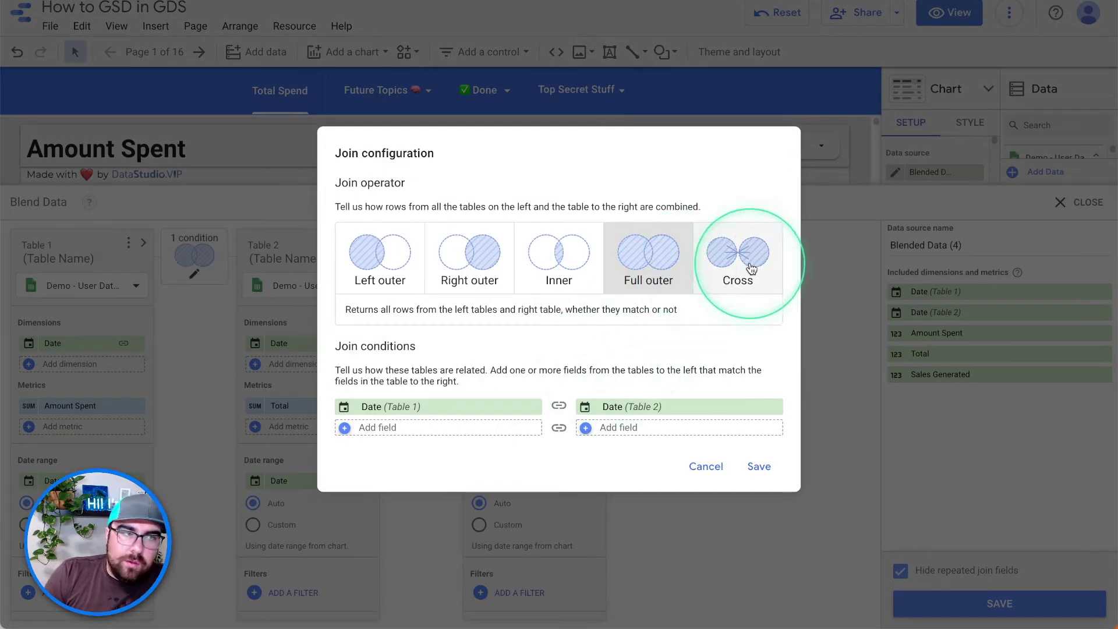
pyautogui.click(750, 268)
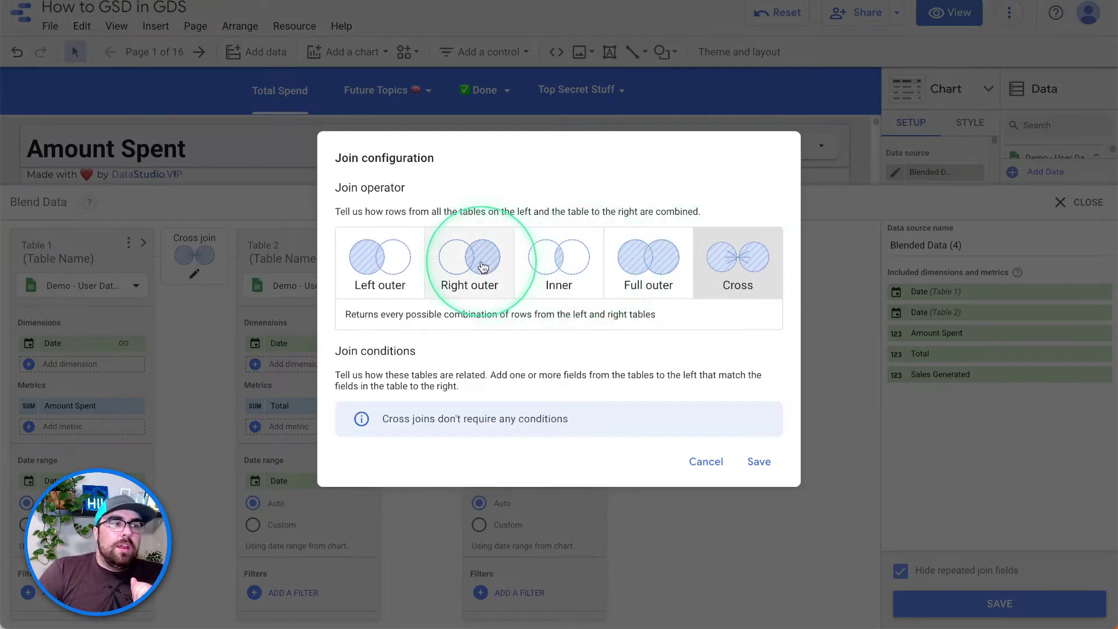
pyautogui.click(417, 274)
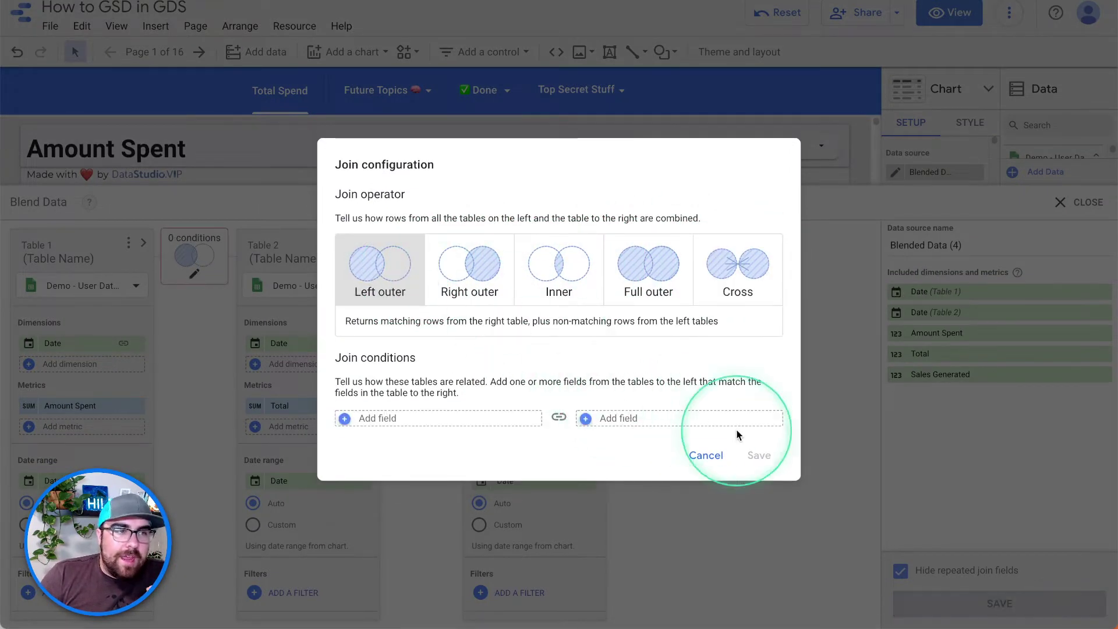
pyautogui.click(699, 456)
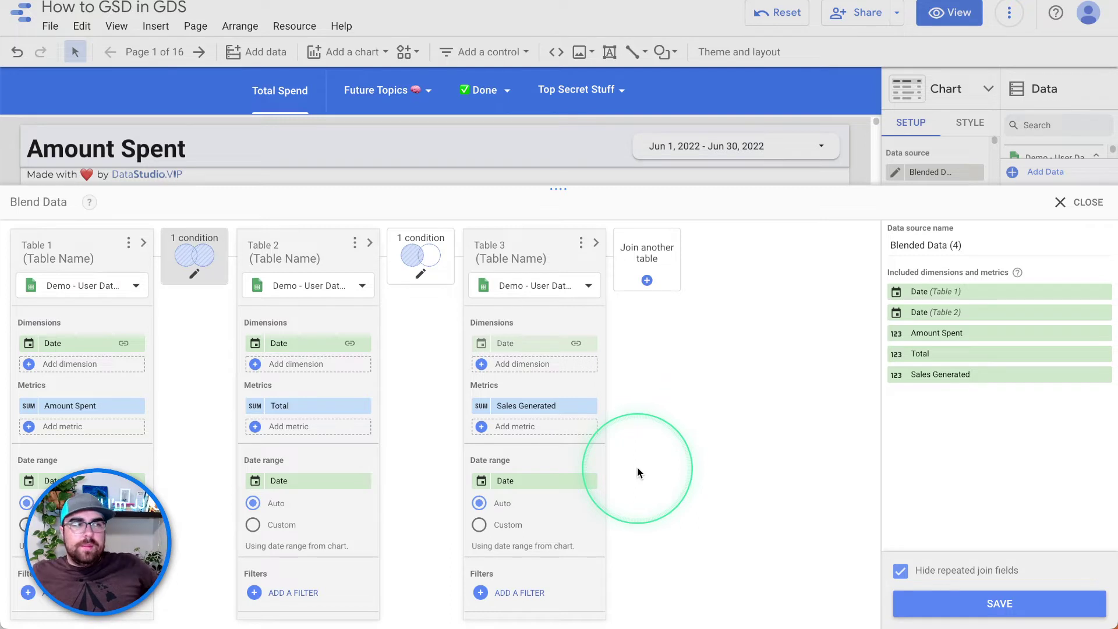
# Add the Google Demo Store - GA4 - Master GDS data source to the blend and shift it to be Table 1
pyautogui.click(647, 280)
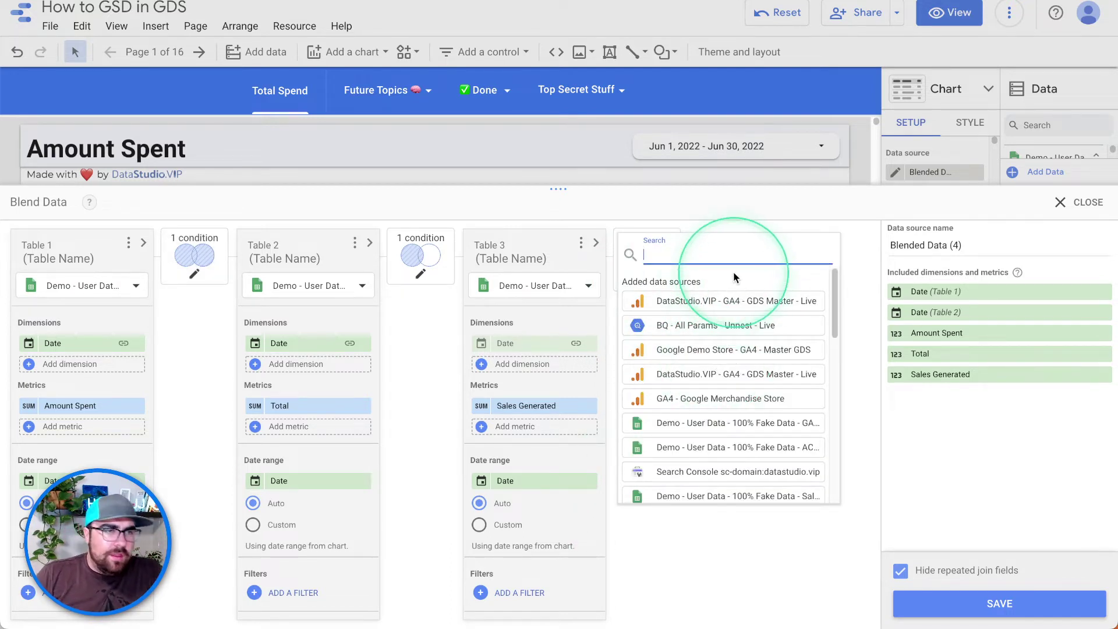
pyautogui.click(744, 351)
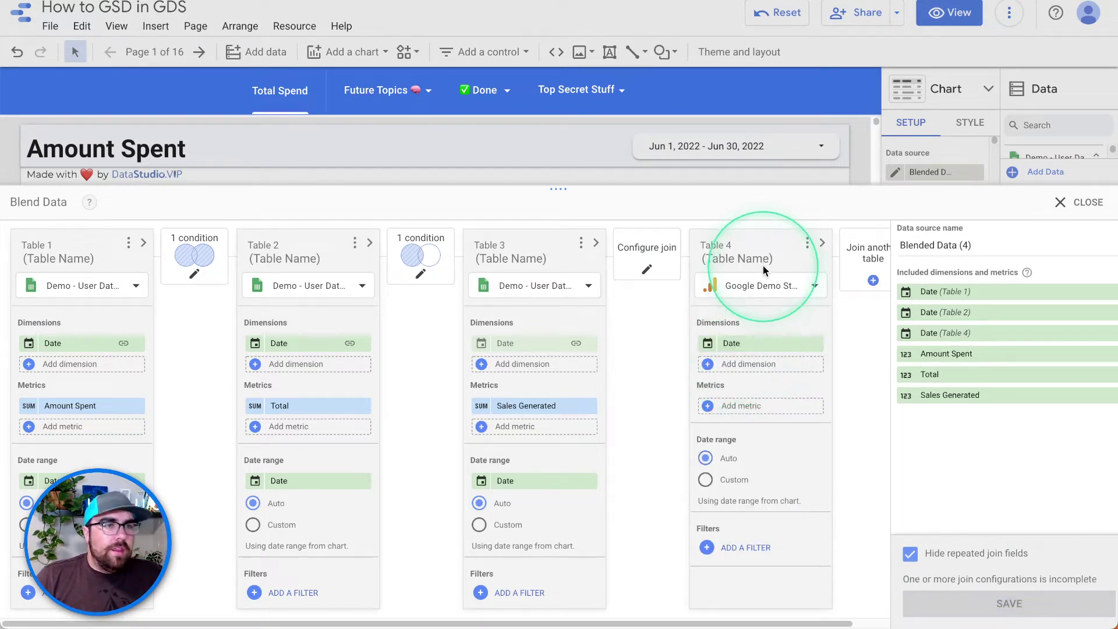
pyautogui.click(808, 242)
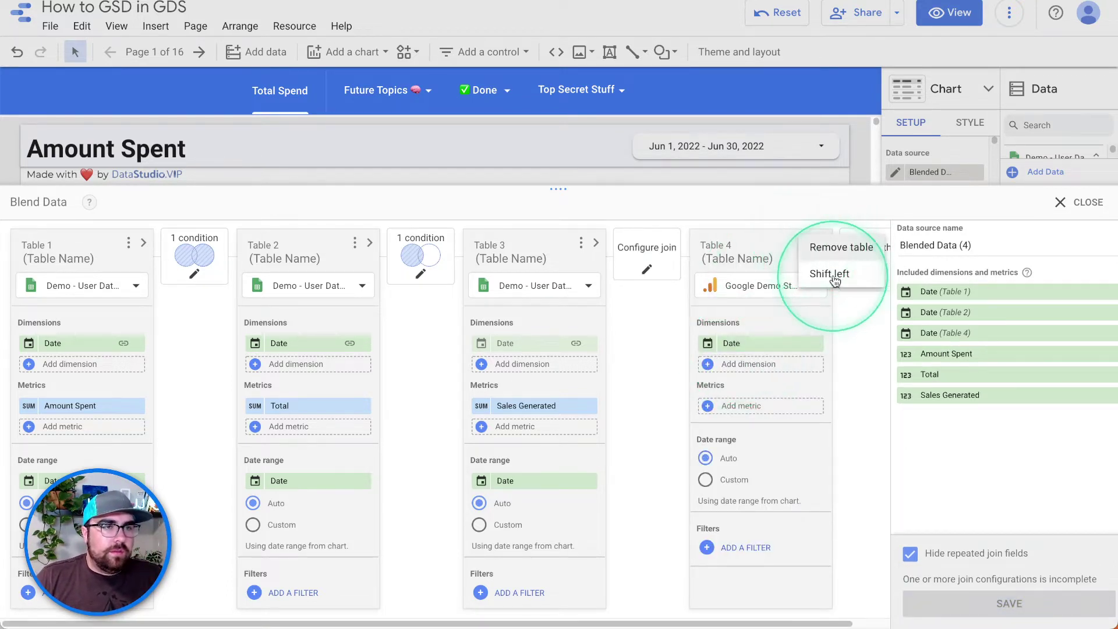
pyautogui.click(813, 286)
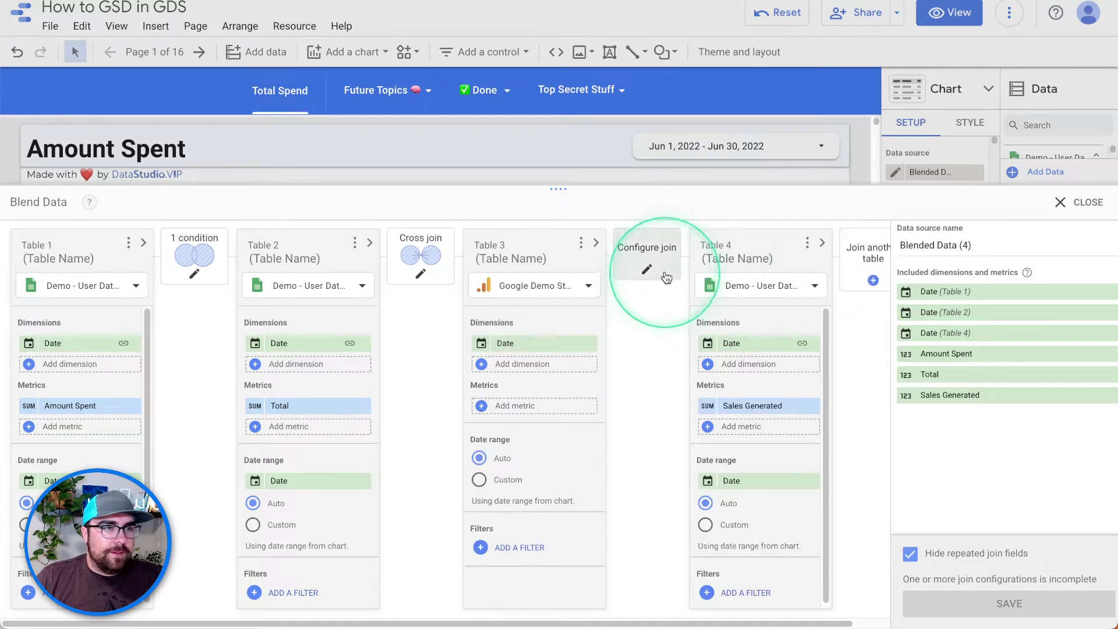
pyautogui.click(581, 242)
pyautogui.click(605, 274)
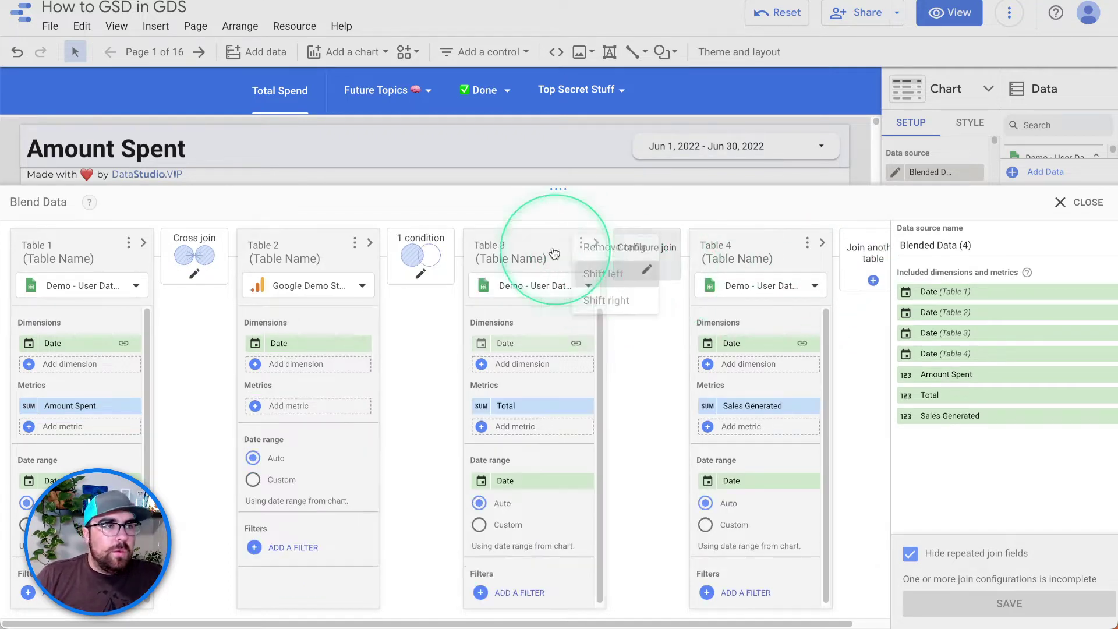
pyautogui.click(355, 243)
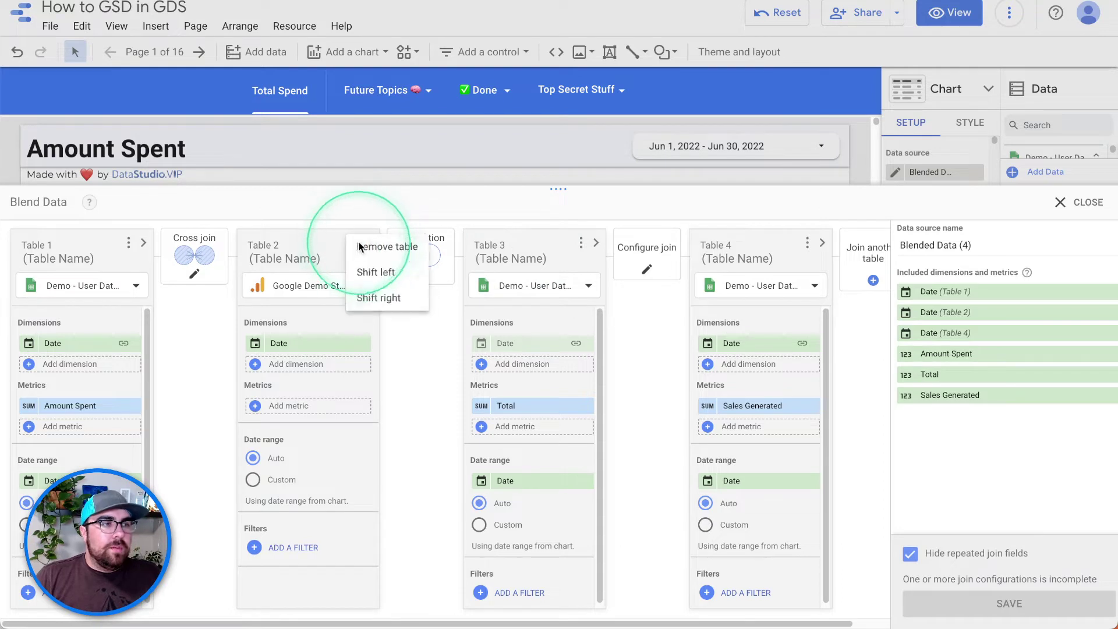
pyautogui.click(388, 275)
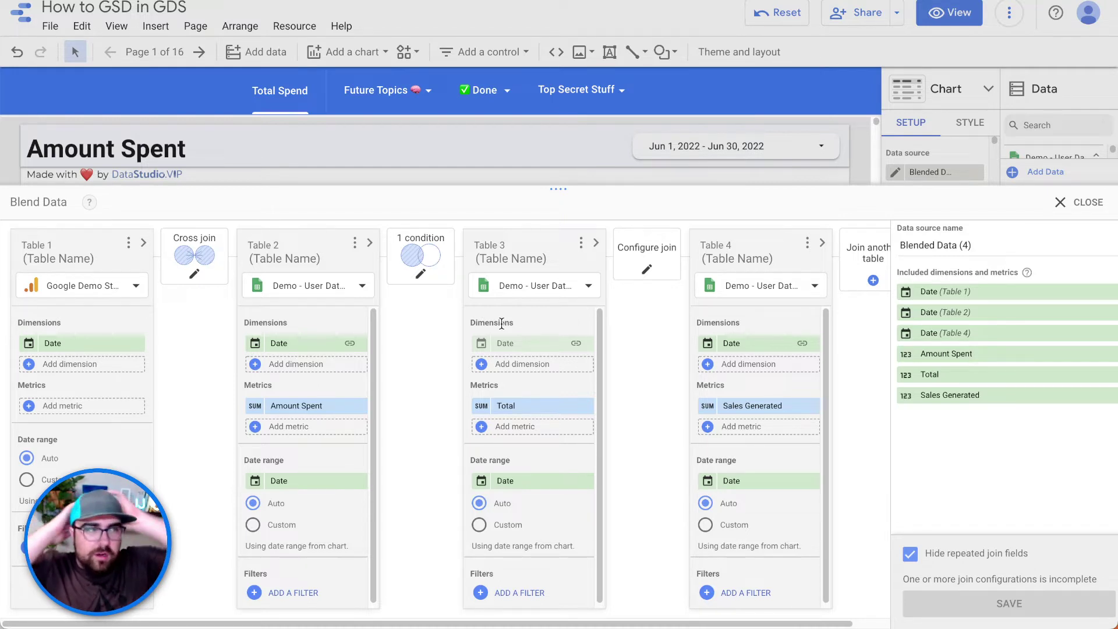
# Set the join between Table 1 and Table 2 to Left outer, matching Date (Table 1) with Date (Table 2)
pyautogui.click(194, 271)
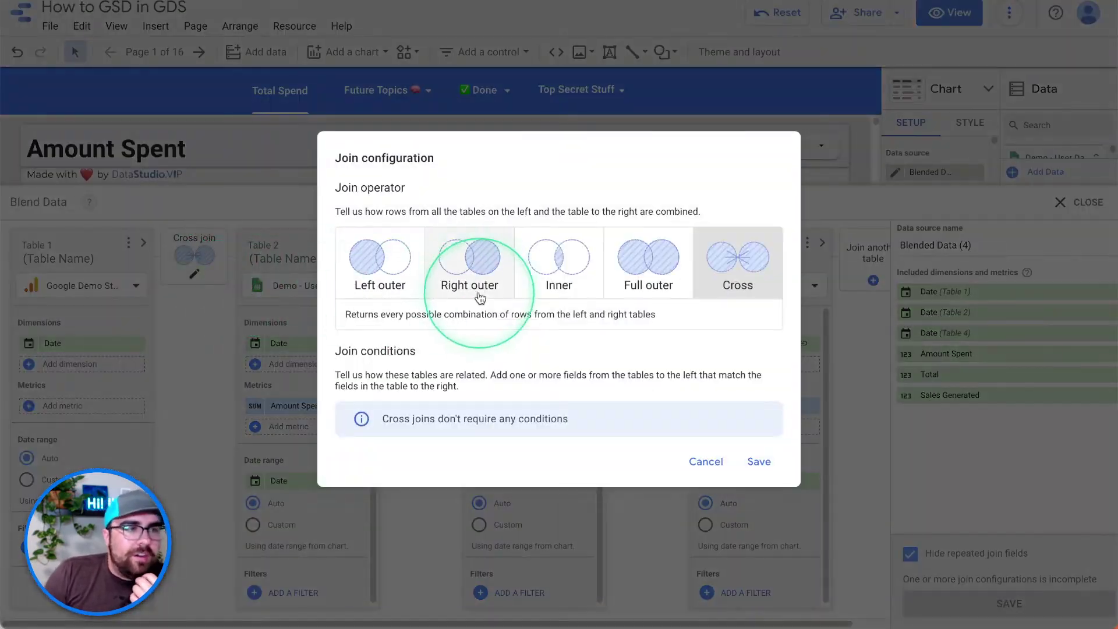
pyautogui.click(379, 274)
pyautogui.click(486, 418)
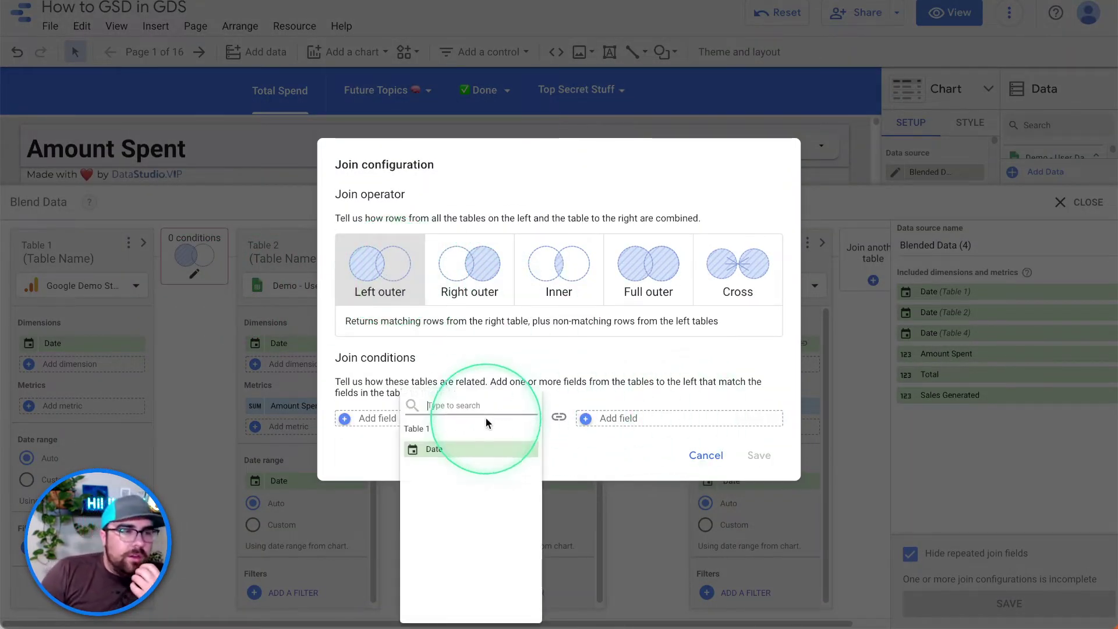
pyautogui.click(477, 452)
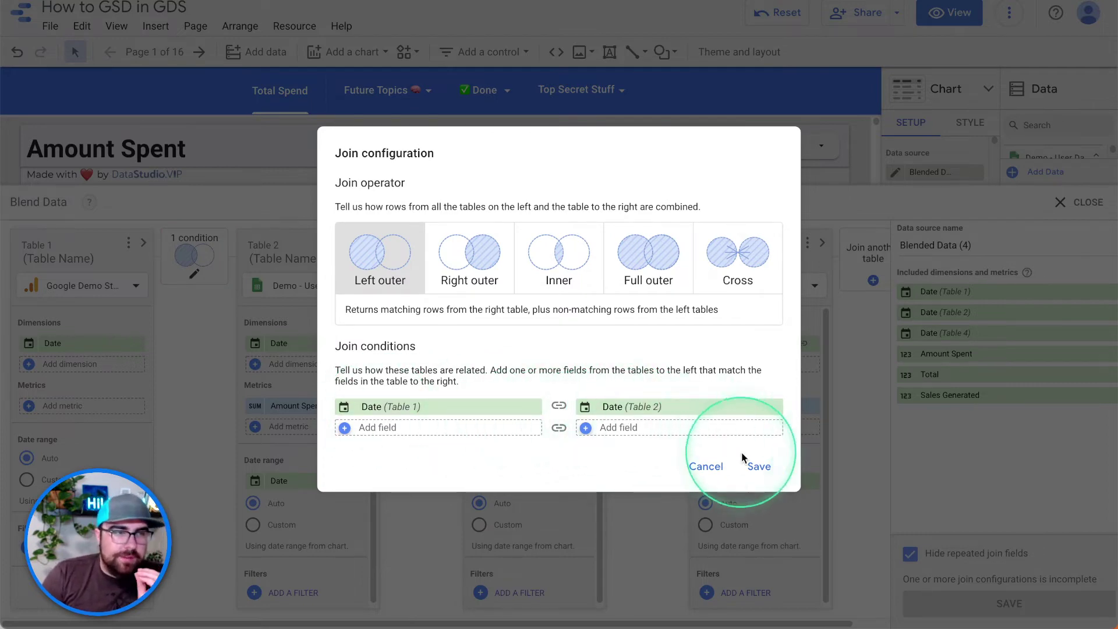
pyautogui.click(756, 466)
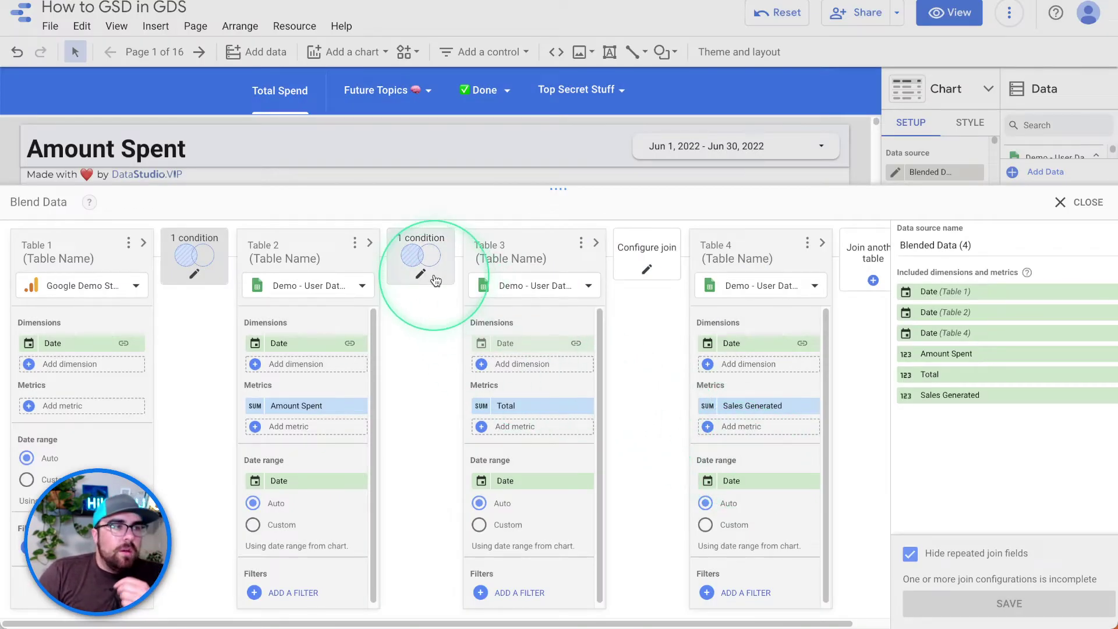
# Configure the Left outer joins of Table 3 and Table 4 so that each matches its Date with Date (Table 1)
pyautogui.click(424, 259)
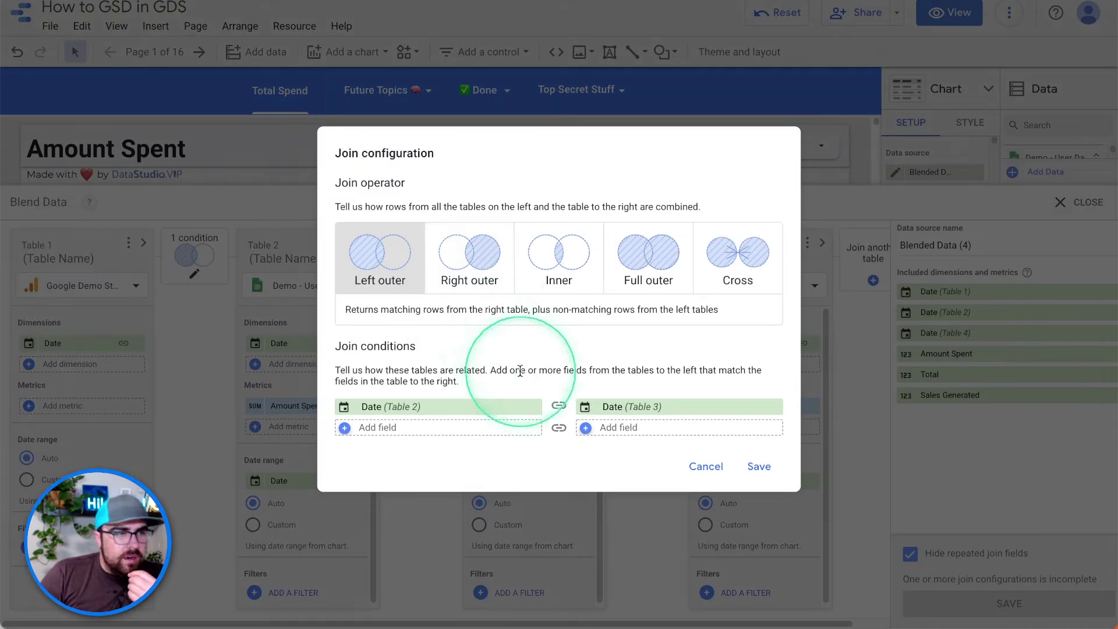
pyautogui.click(417, 407)
pyautogui.click(467, 448)
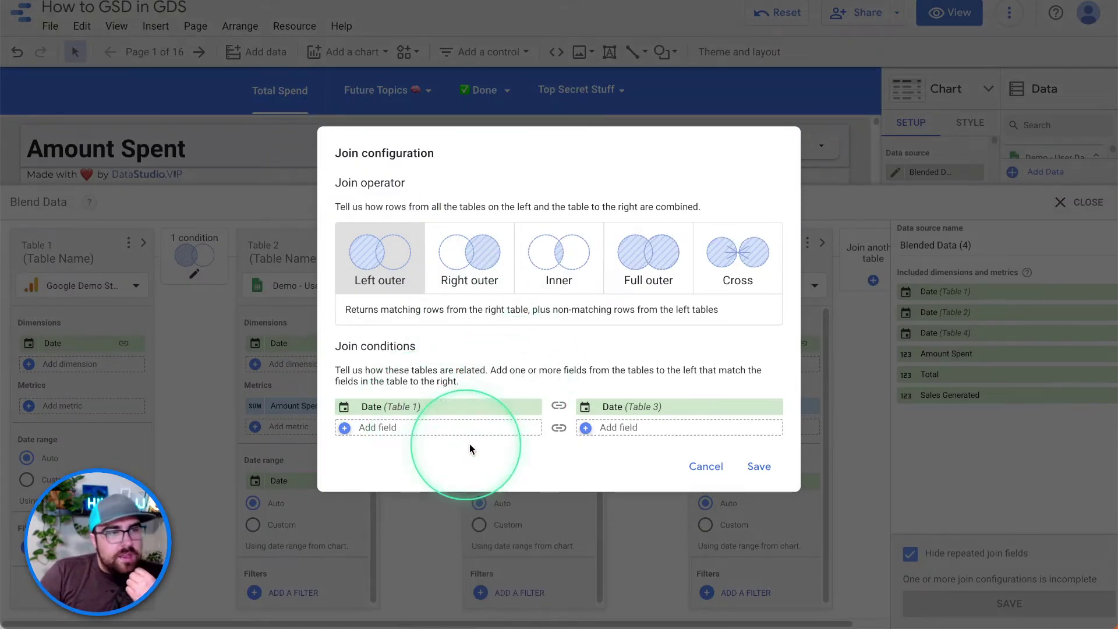
pyautogui.click(763, 468)
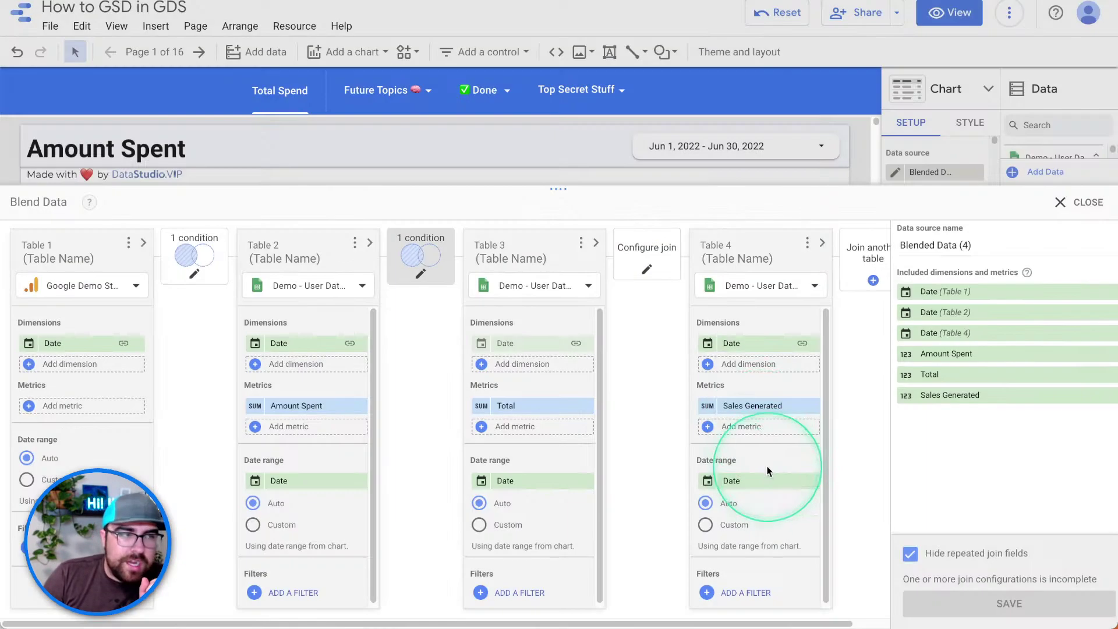
pyautogui.click(661, 265)
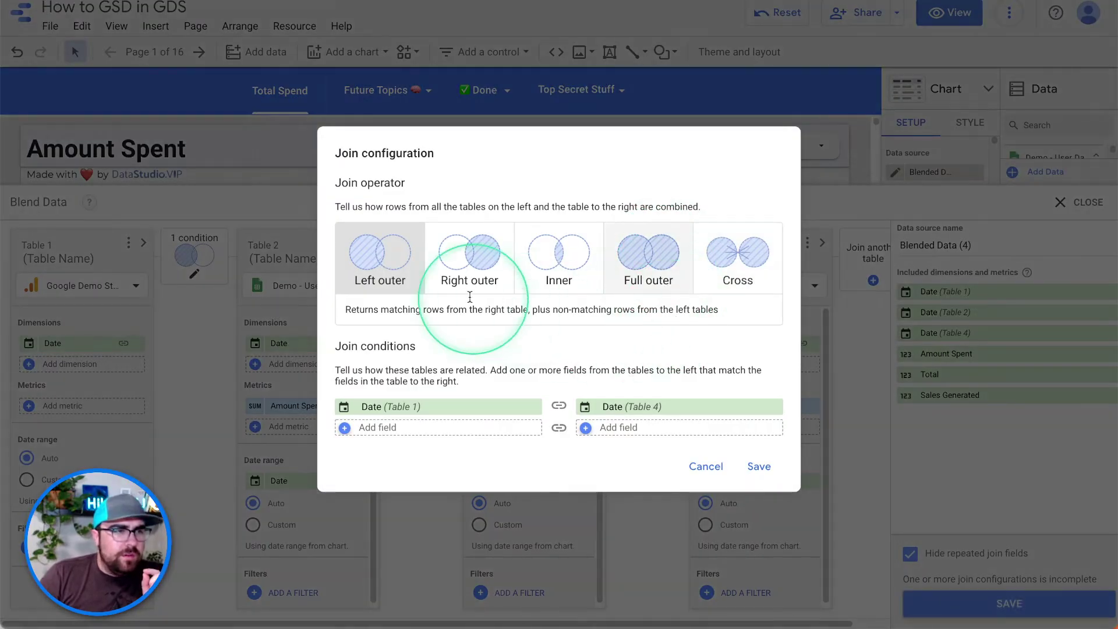
pyautogui.click(760, 468)
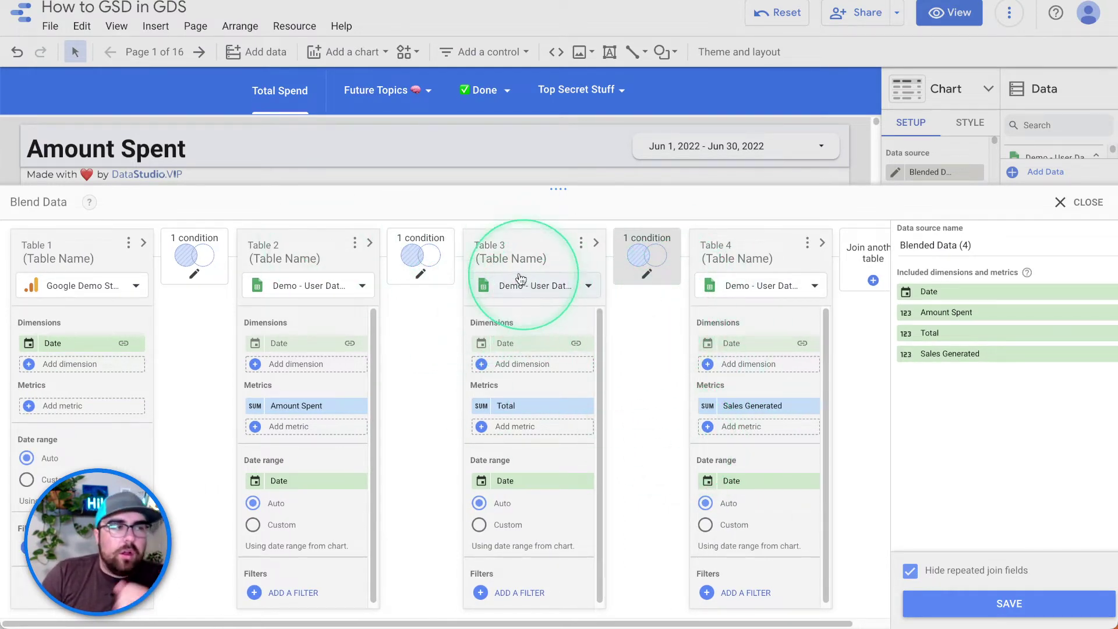
# Name Table 1 GA and add Total users as its metric
pyautogui.click(96, 258)
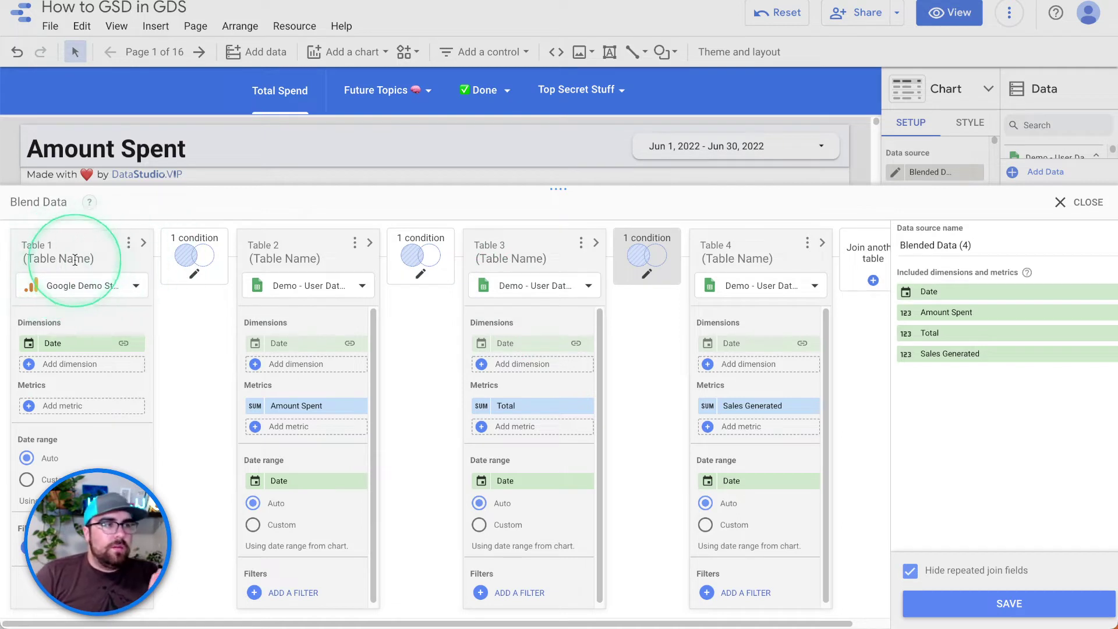
pyautogui.write('GA')
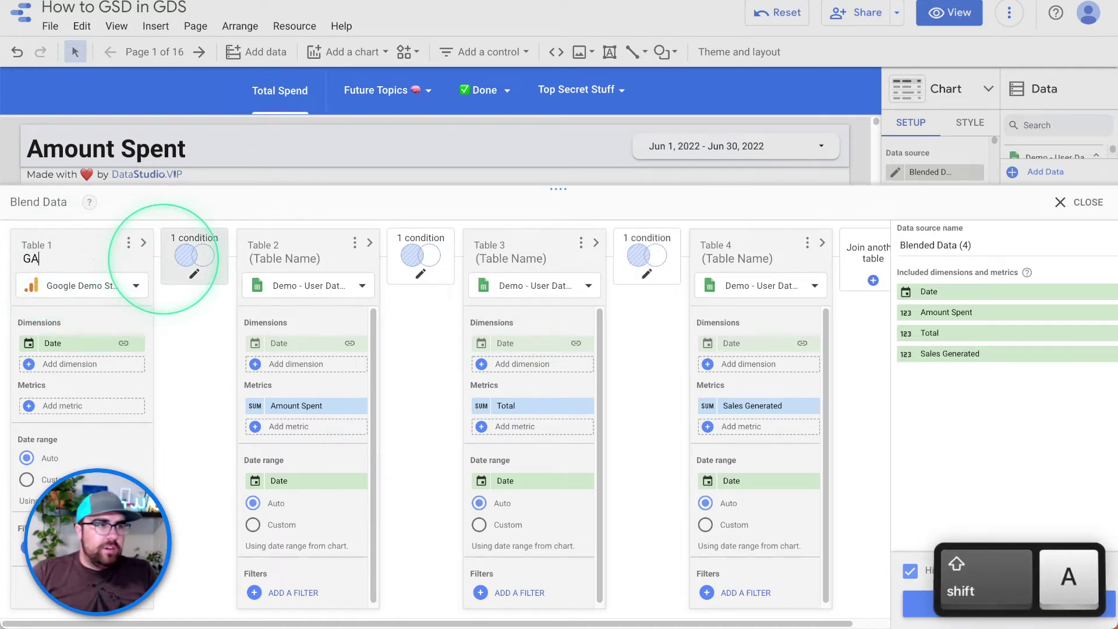
pyautogui.click(50, 405)
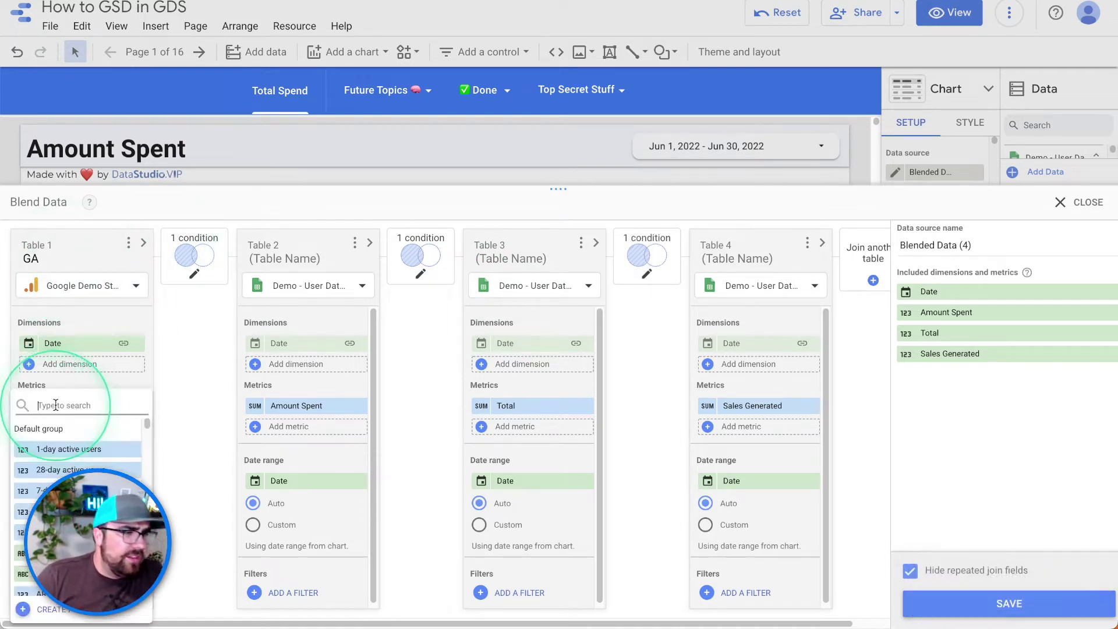
pyautogui.write('users')
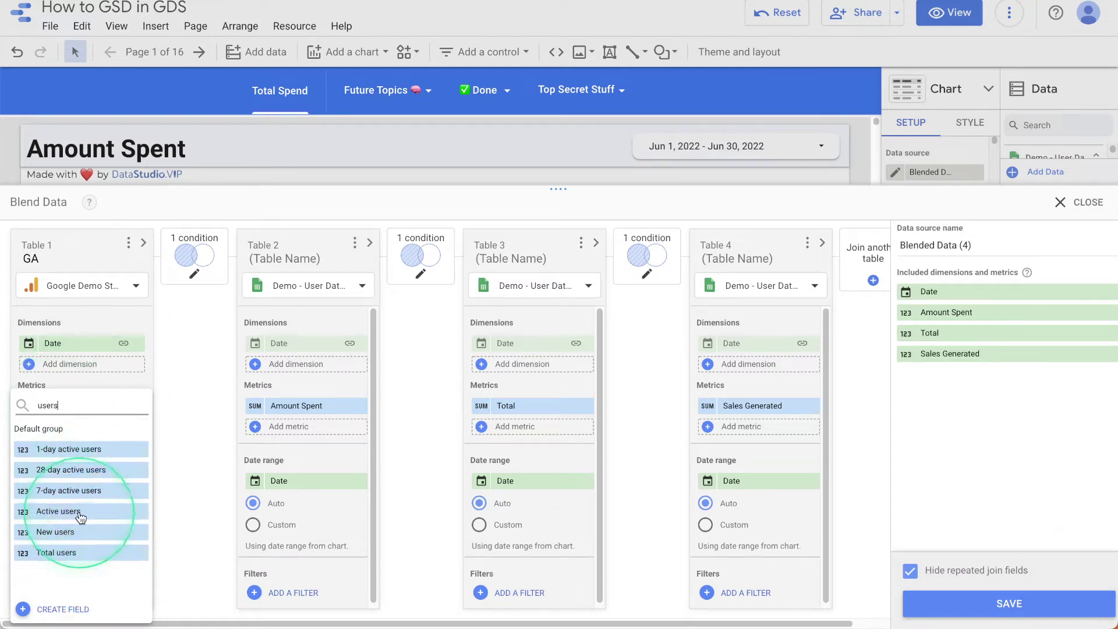
pyautogui.click(70, 552)
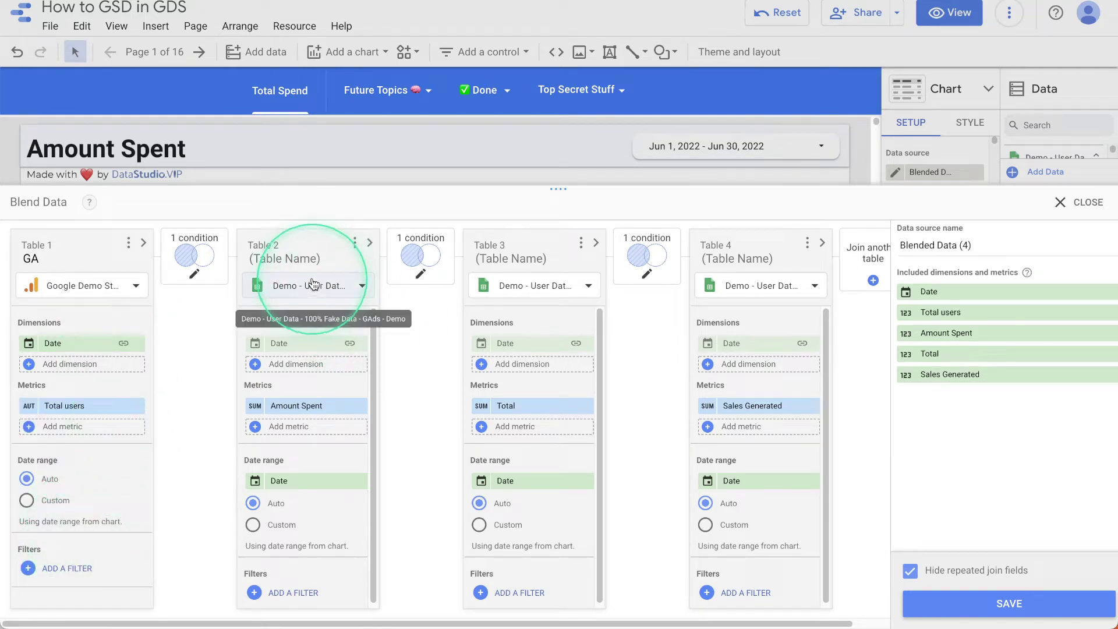
# Rename Table 2's Amount Spent metric to GADS Spend and name the table GADS Spend as well
pyautogui.click(309, 254)
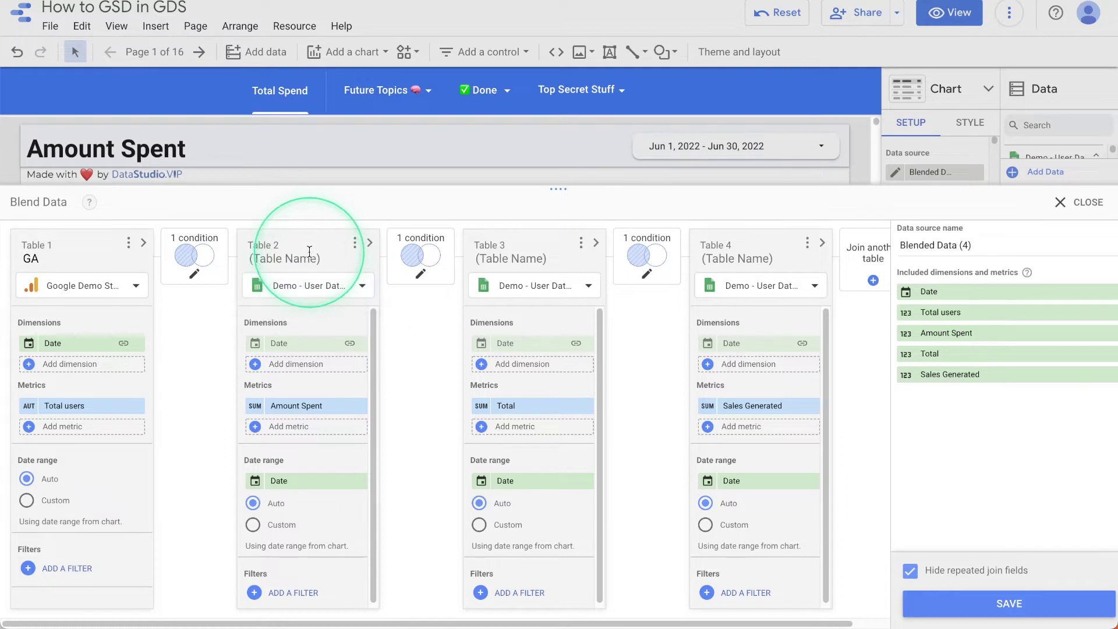
pyautogui.click(251, 401)
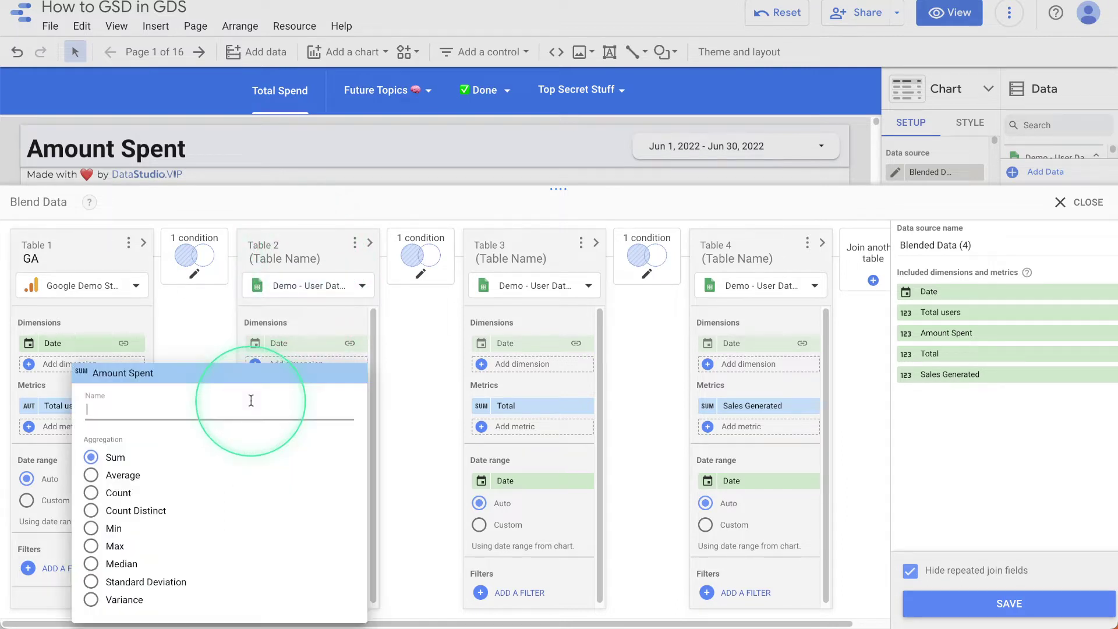
pyautogui.write('GADS Spend')
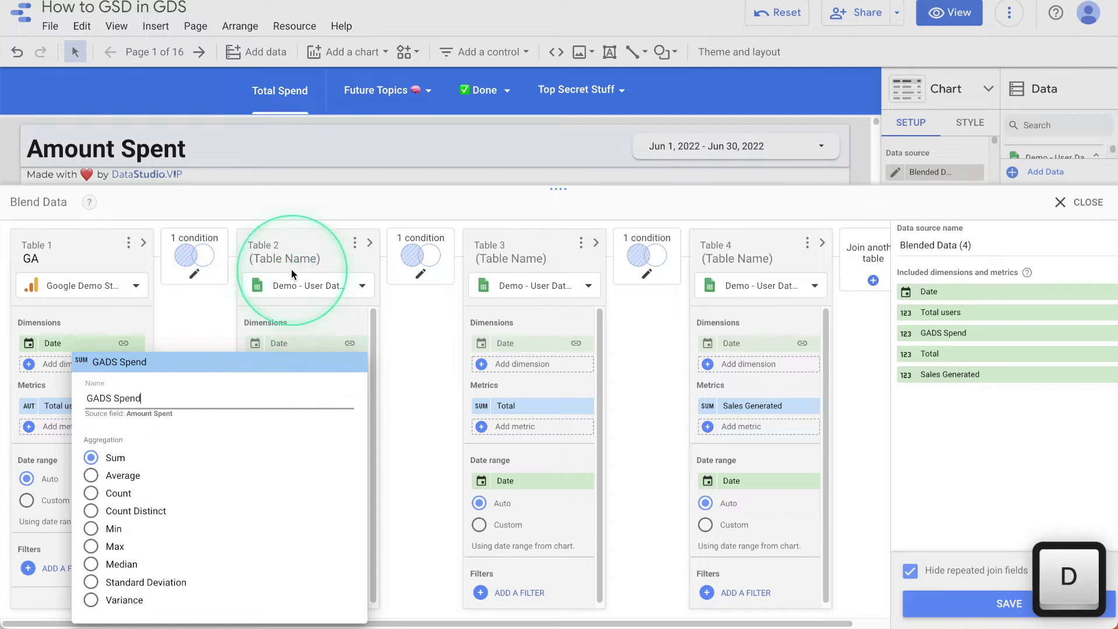
pyautogui.click(289, 259)
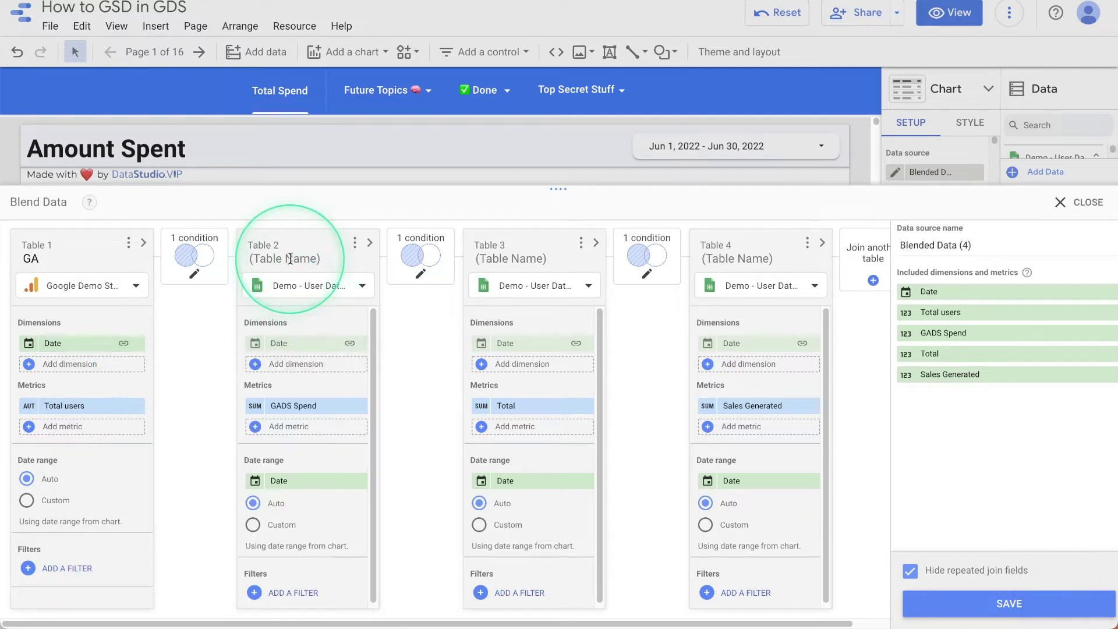
pyautogui.write('GADS Spend')
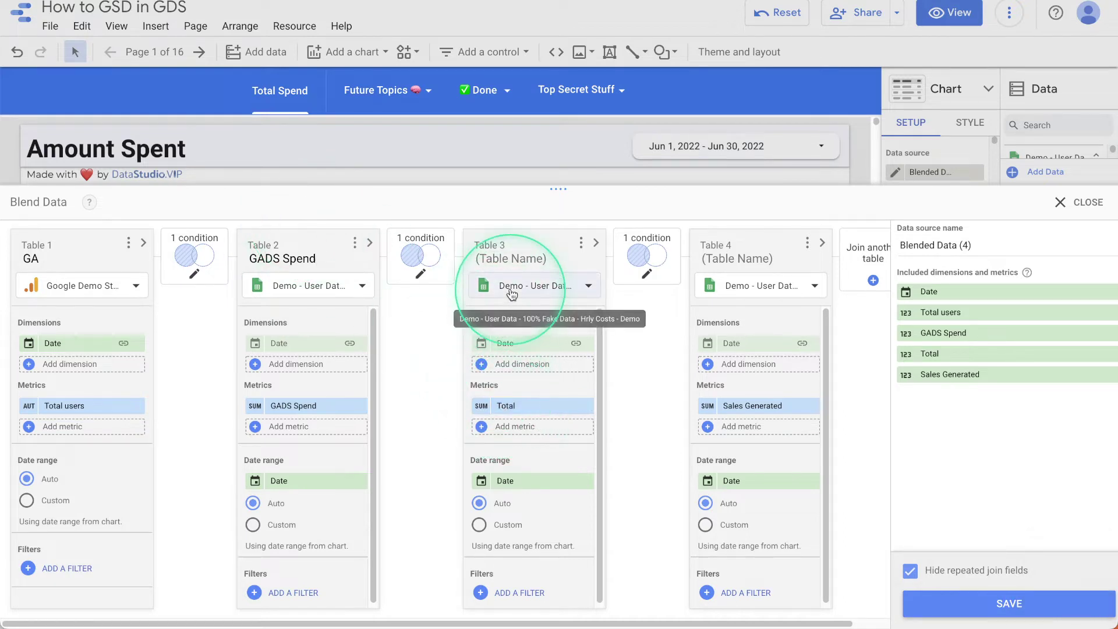
# Rename Table 3's Total metric to HRly Spend, keeping the Sum aggregation
pyautogui.click(479, 405)
pyautogui.write('HRLS')
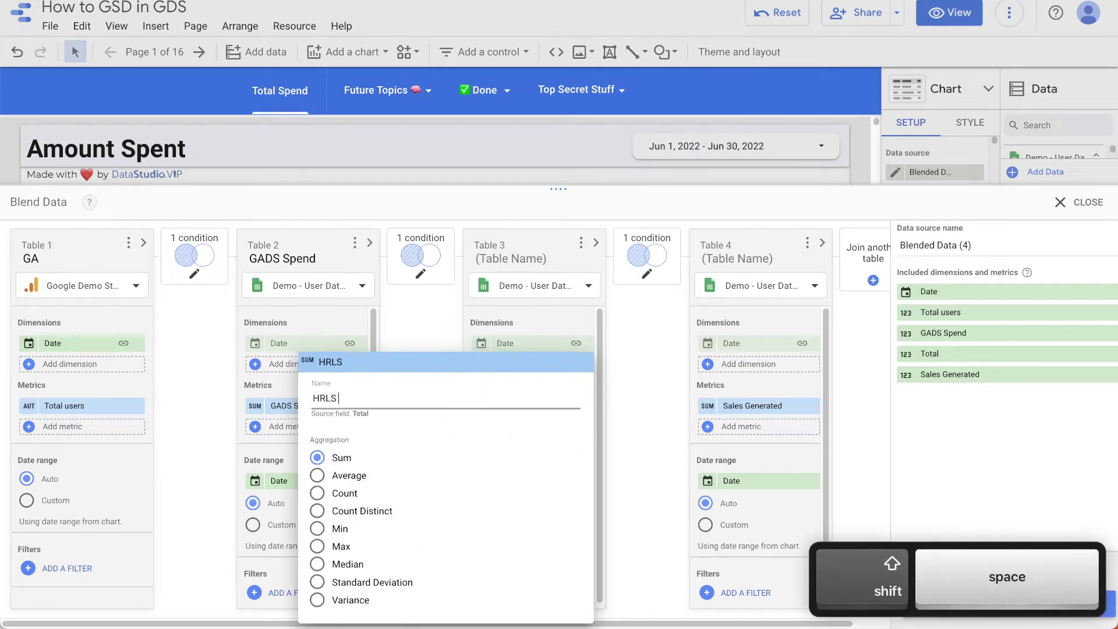
pyautogui.press('BackSpace')
pyautogui.write('ly Spend')
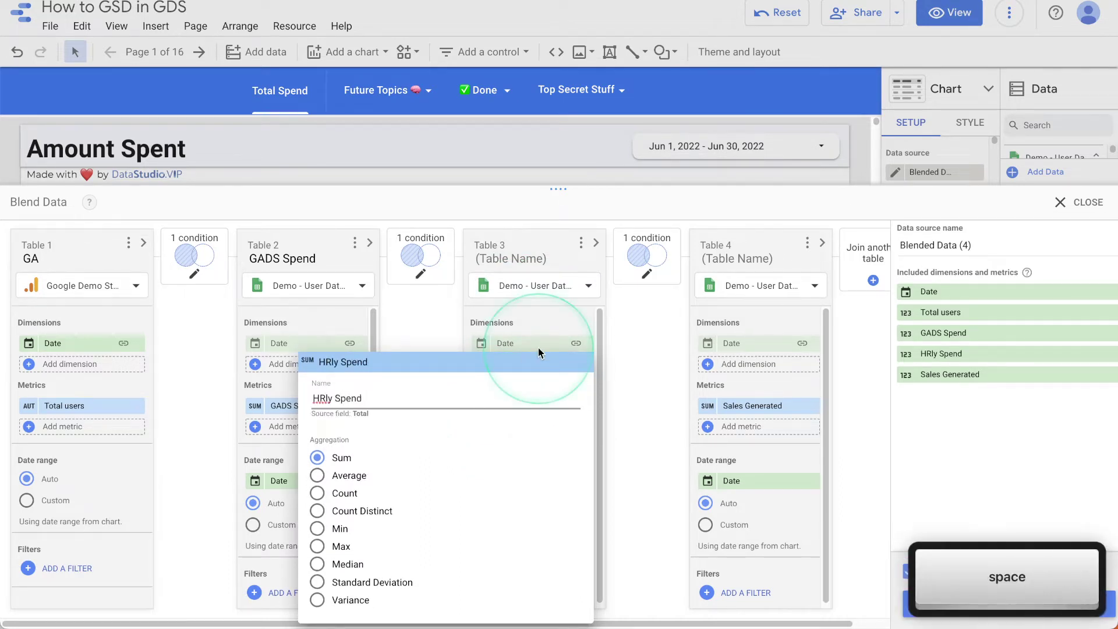
pyautogui.click(609, 343)
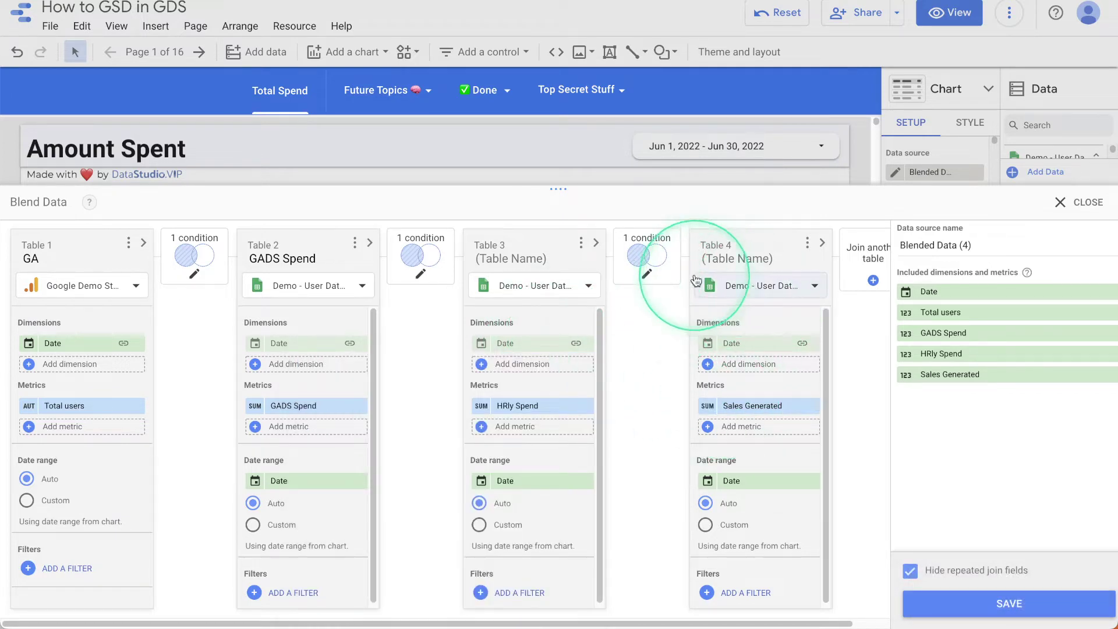
# Rename Table 4's Sales Generated metric to Sales Commission
pyautogui.click(710, 406)
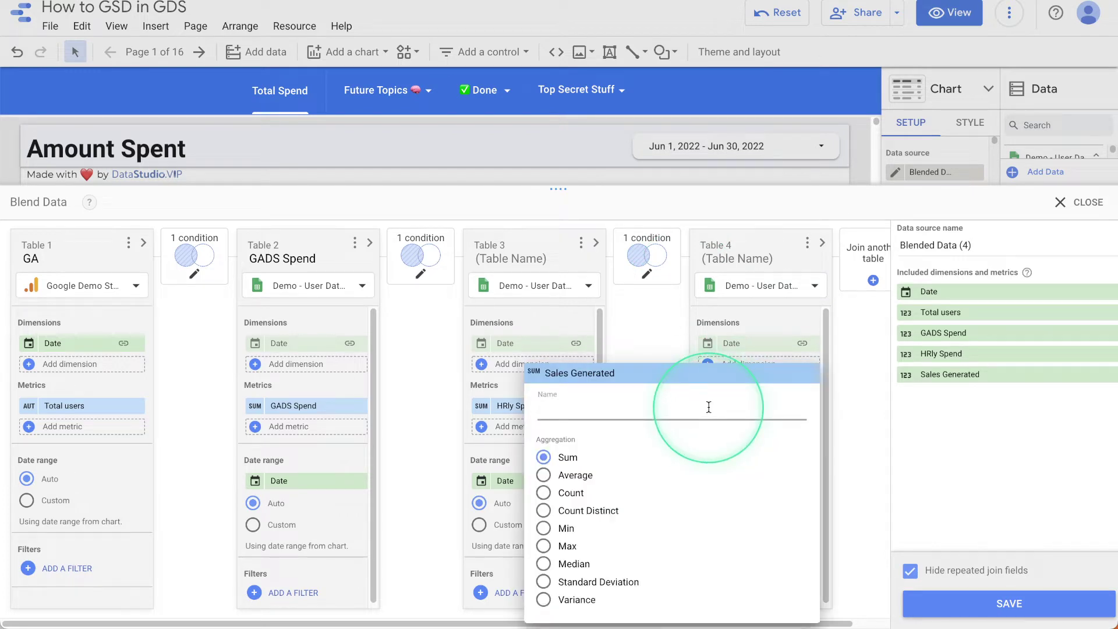
pyautogui.write('Sales C')
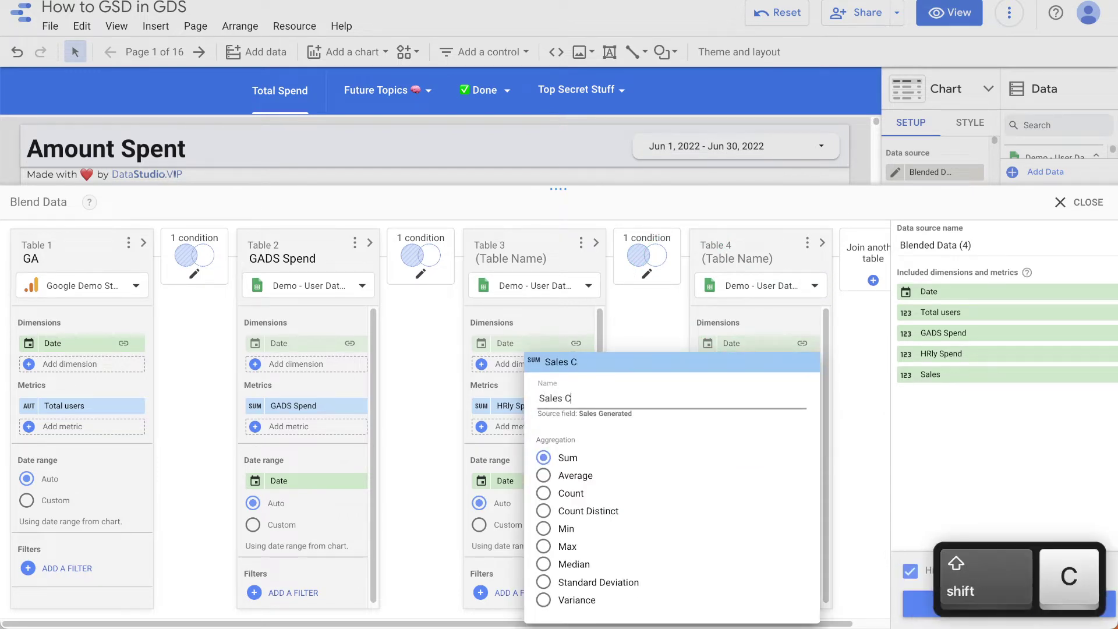
pyautogui.write('ommission')
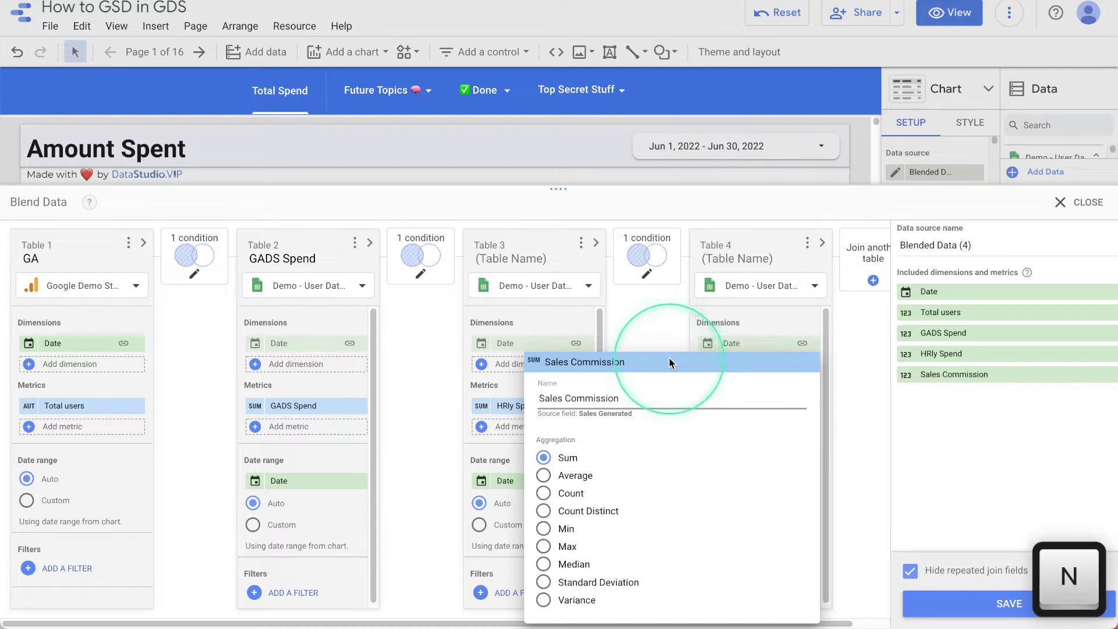
pyautogui.click(671, 363)
# Replace Table 4's metric with the Comission Paid field
pyautogui.click(770, 413)
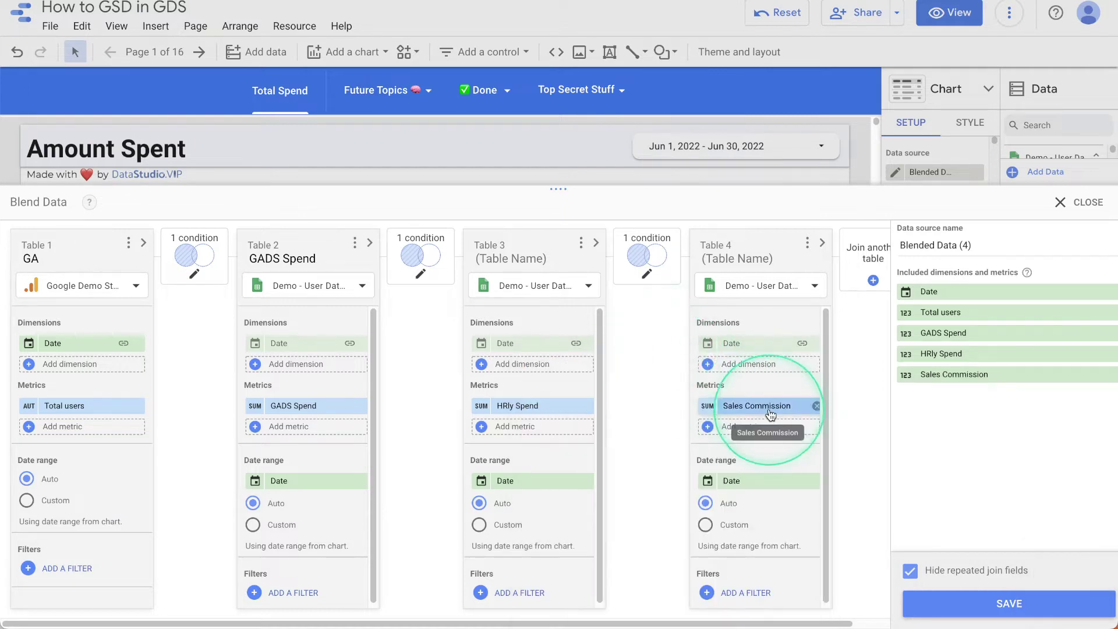
pyautogui.click(727, 408)
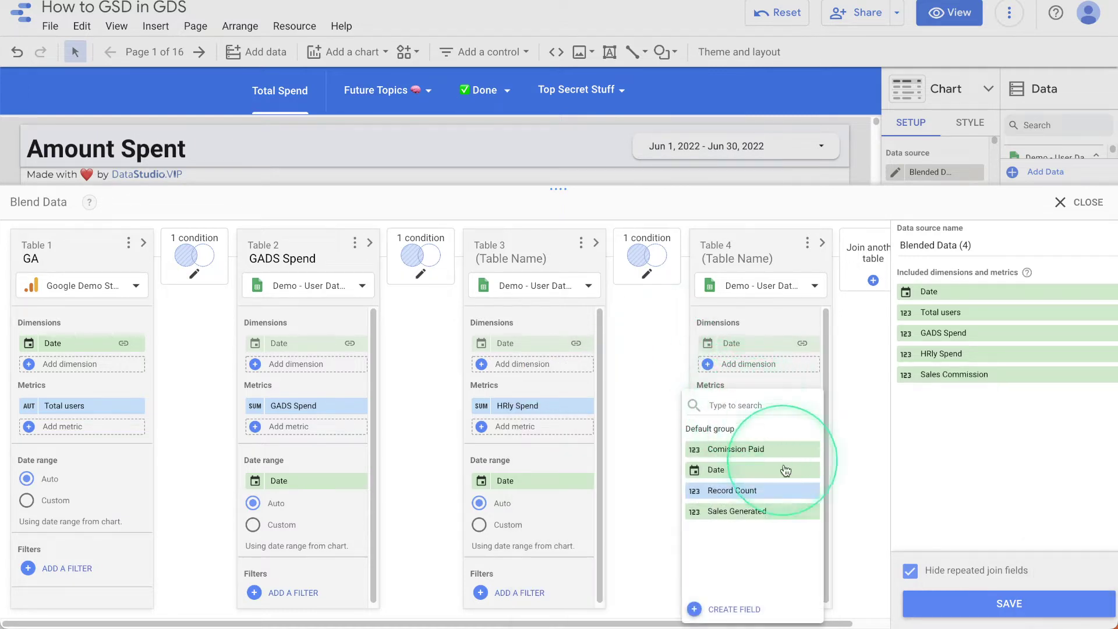
pyautogui.click(748, 451)
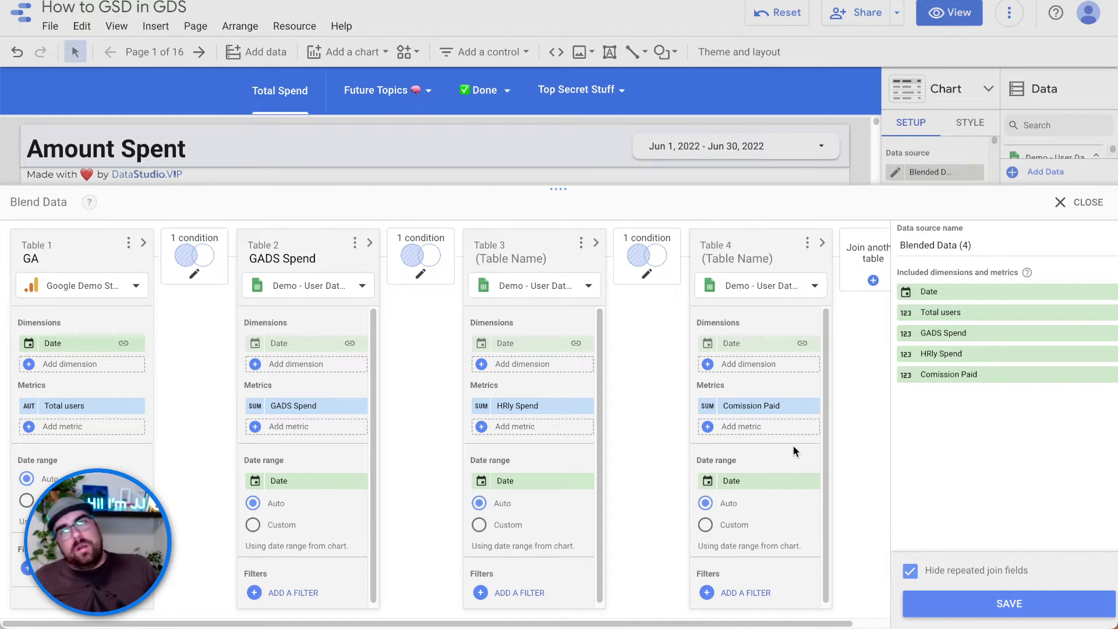
# Keep Table 3's left outer join on Date and save the blend under the name Master Spend
pyautogui.click(421, 256)
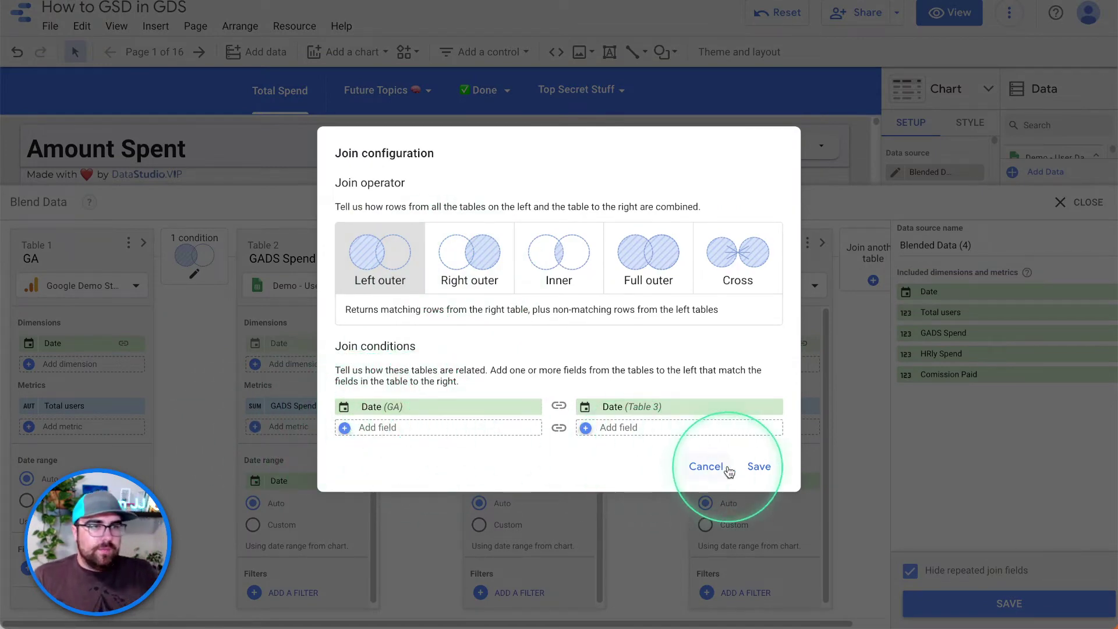
pyautogui.click(758, 467)
pyautogui.tripleClick(944, 246)
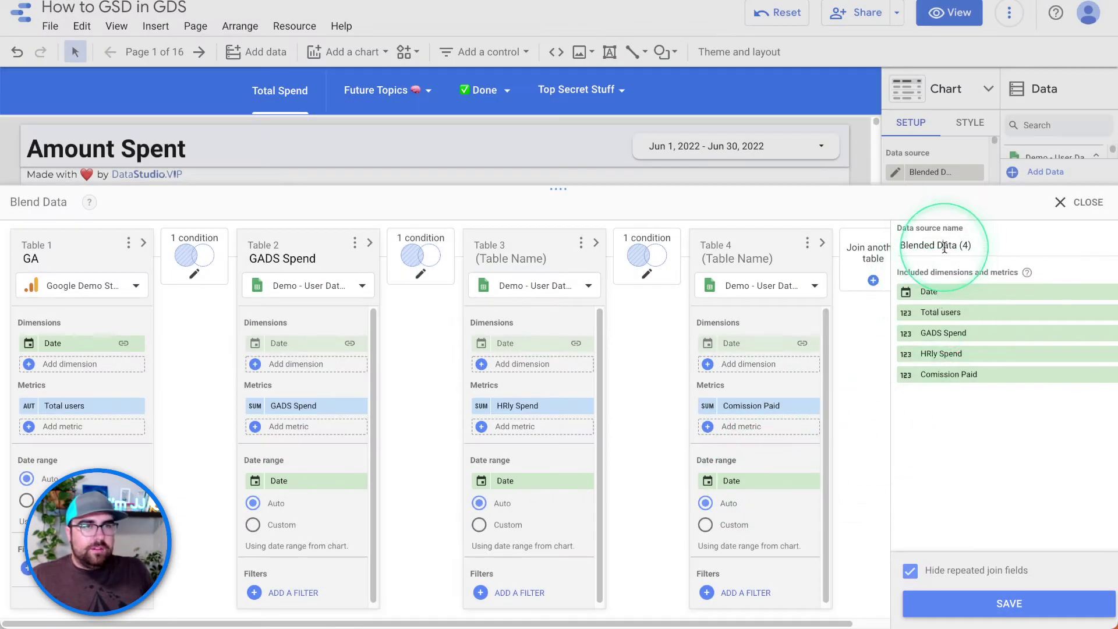
pyautogui.write('Maste')
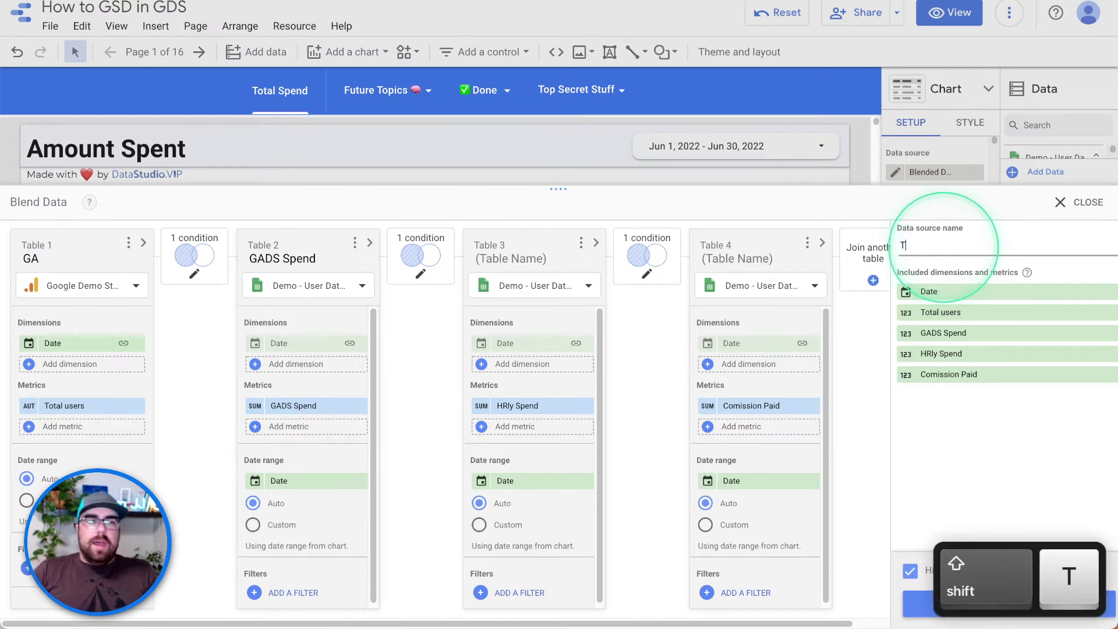
pyautogui.write('r Spend')
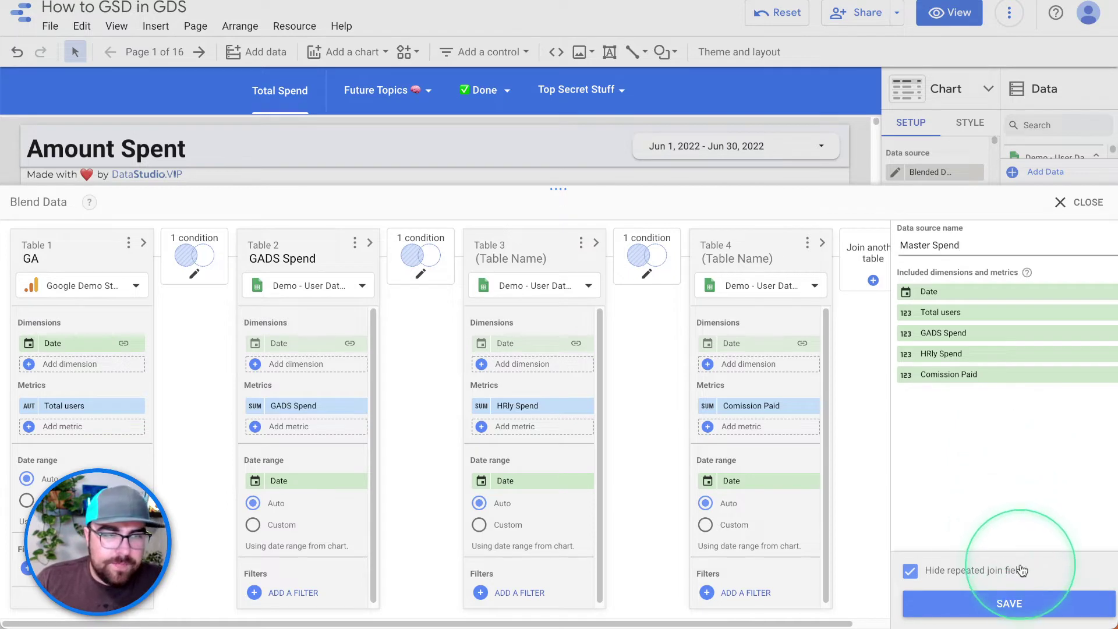
pyautogui.click(1020, 602)
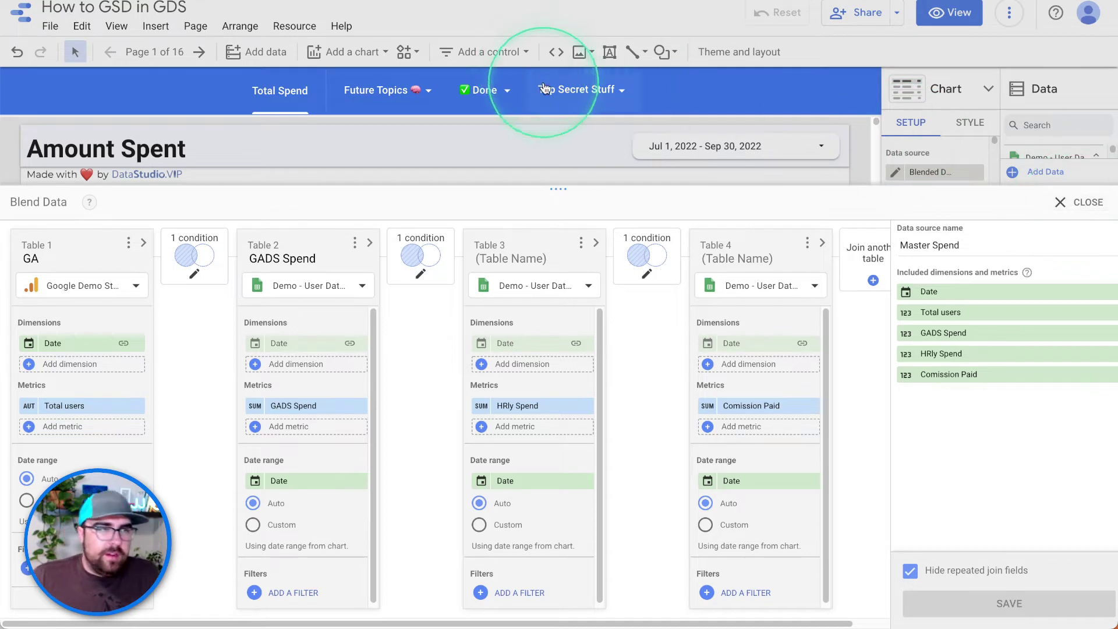
pyautogui.click(1077, 208)
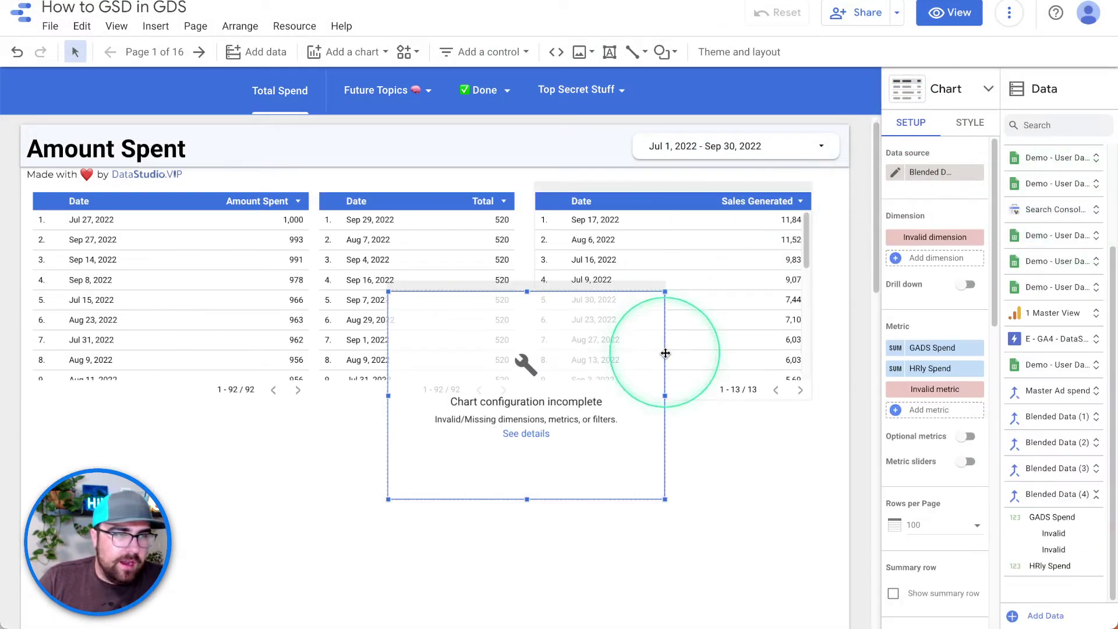
# Move the incomplete blended table below the three source tables and reload the report
pyautogui.moveTo(570, 349); pyautogui.dragTo(539, 452)
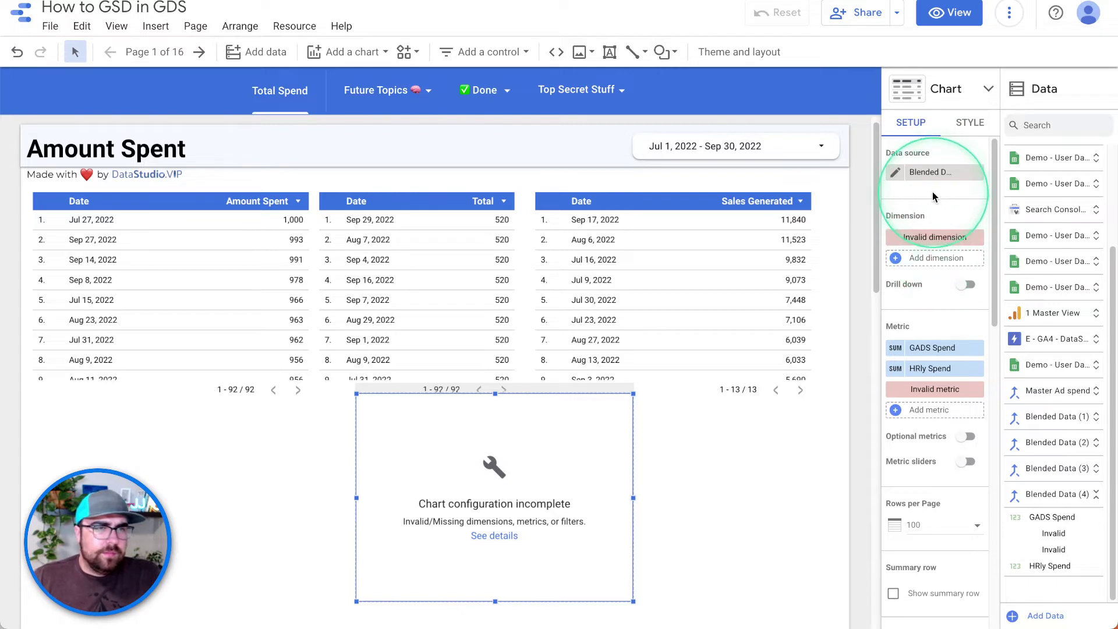
pyautogui.click(903, 171)
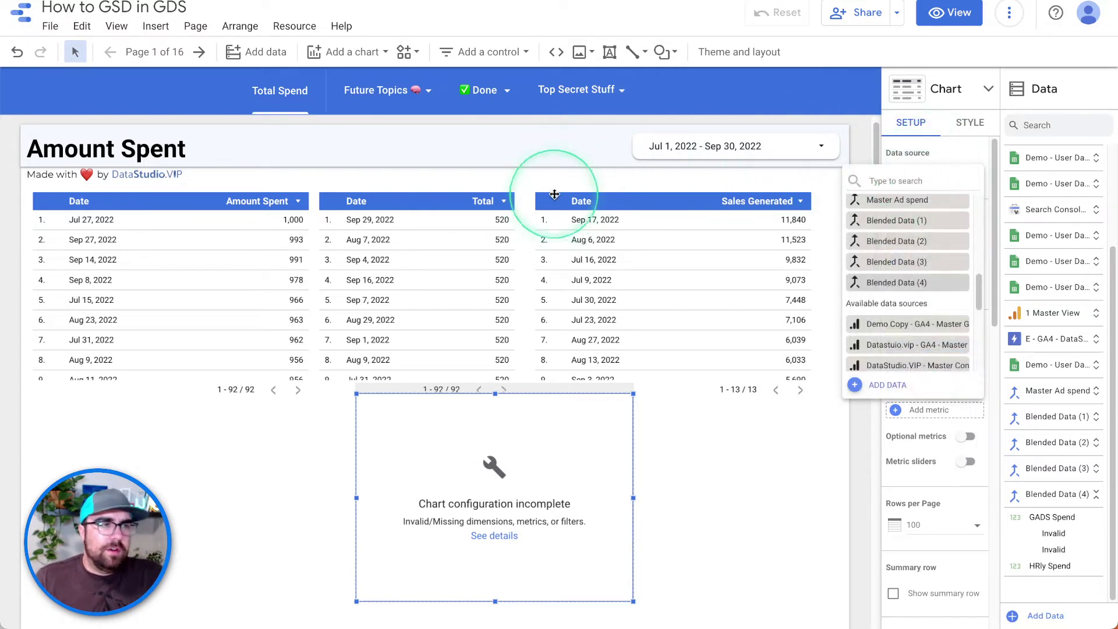
pyautogui.click(555, 194)
pyautogui.press('super+r')
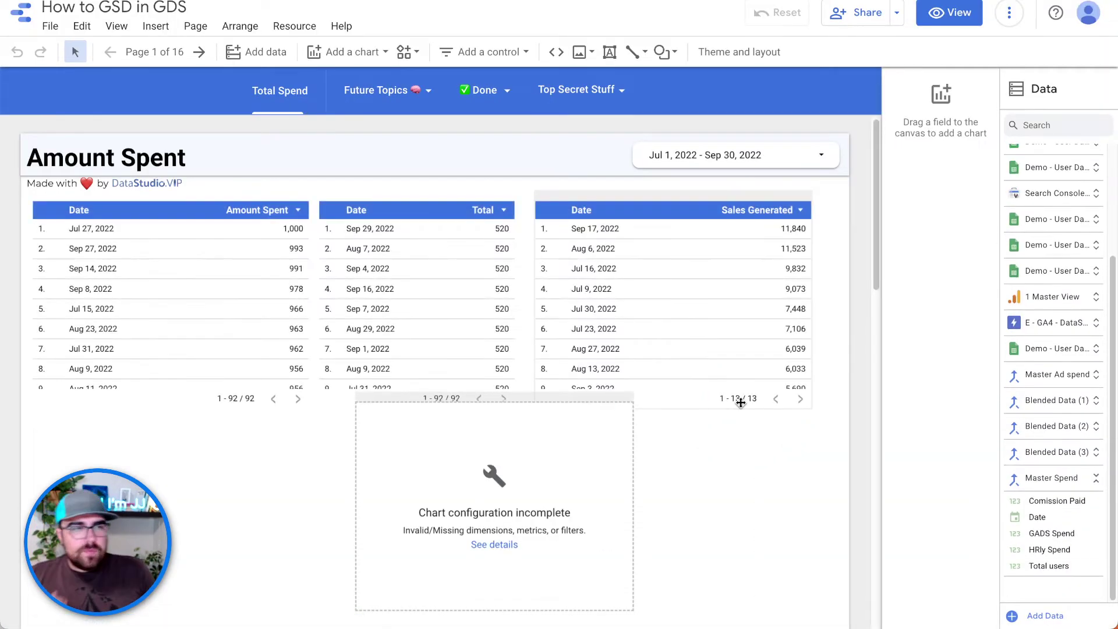
# Set the blended table's dimension to Date and replace its invalid metric with Comission Paid
pyautogui.moveTo(579, 470); pyautogui.dragTo(532, 396)
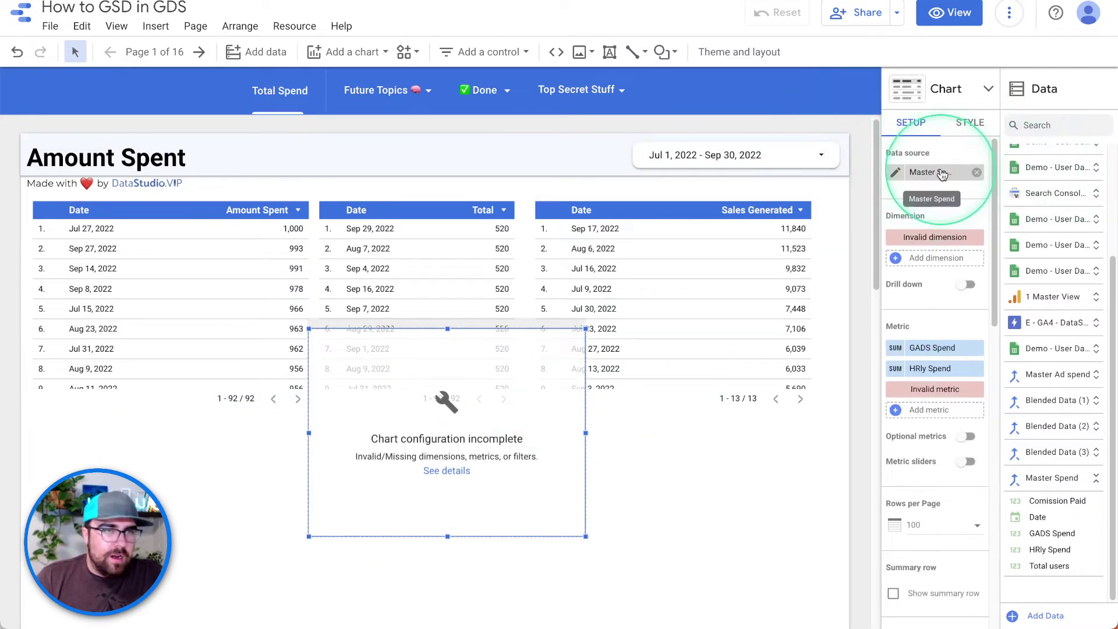
pyautogui.click(928, 239)
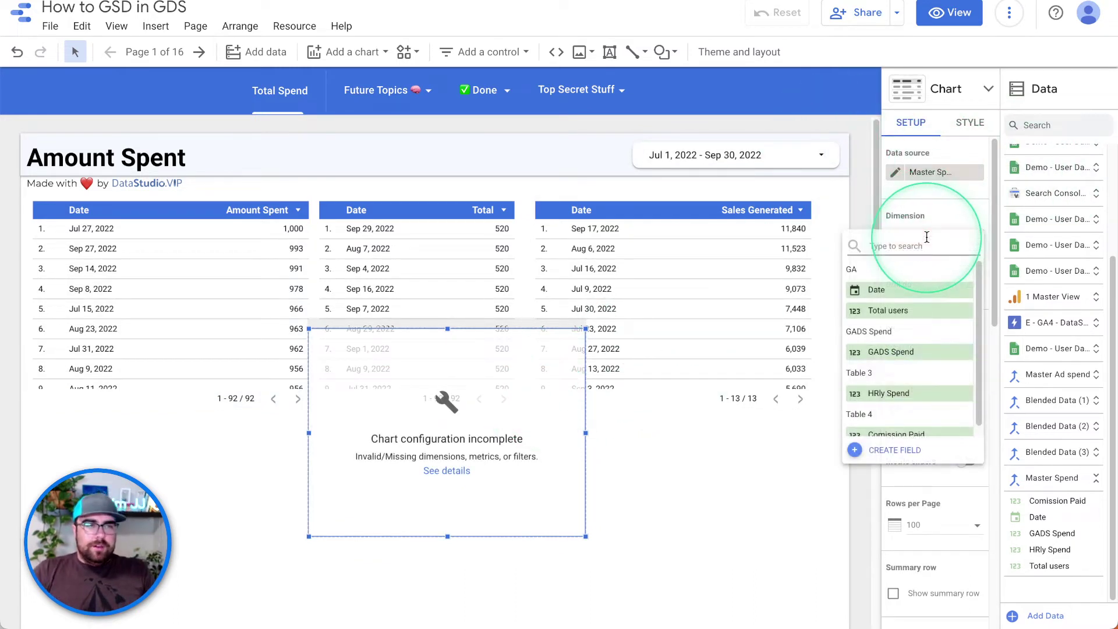
pyautogui.write('date')
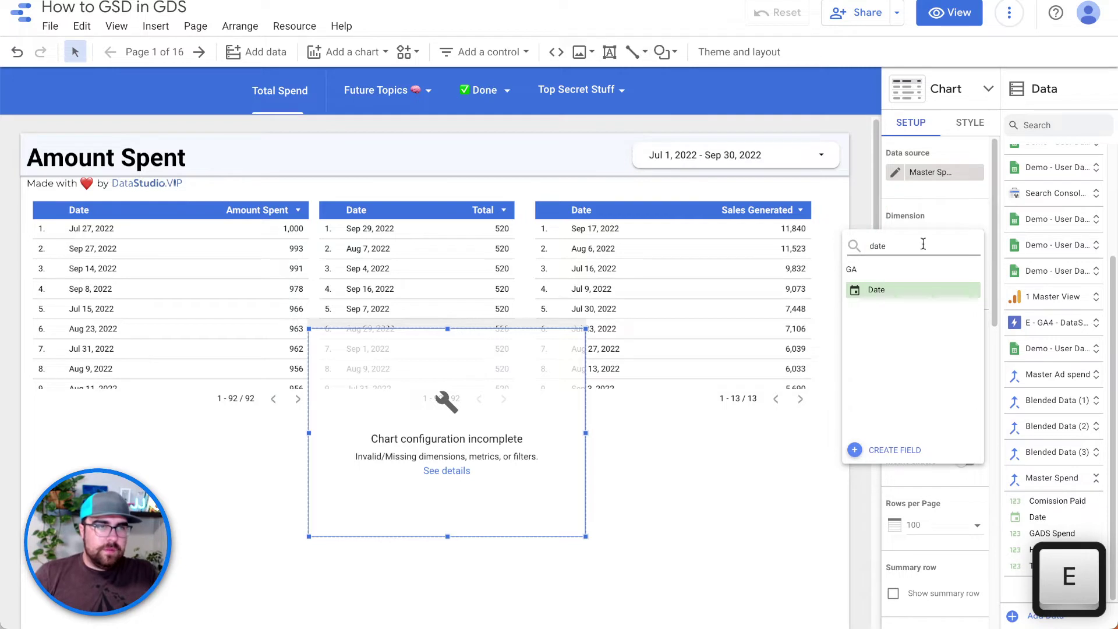
pyautogui.click(905, 289)
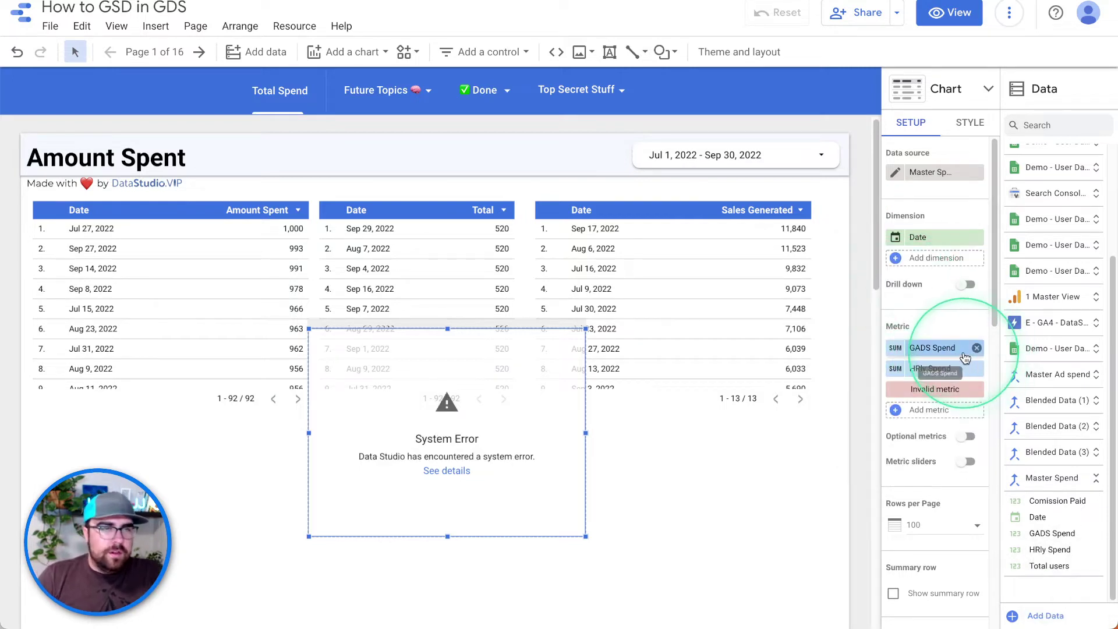
pyautogui.click(948, 391)
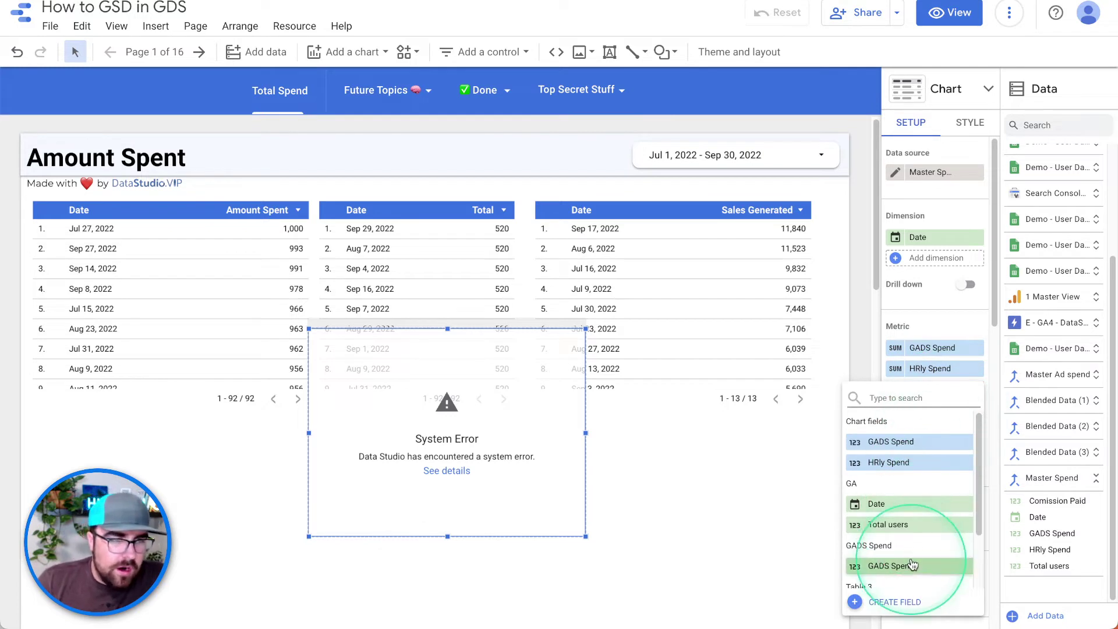
pyautogui.scroll(-2, 916, 511)
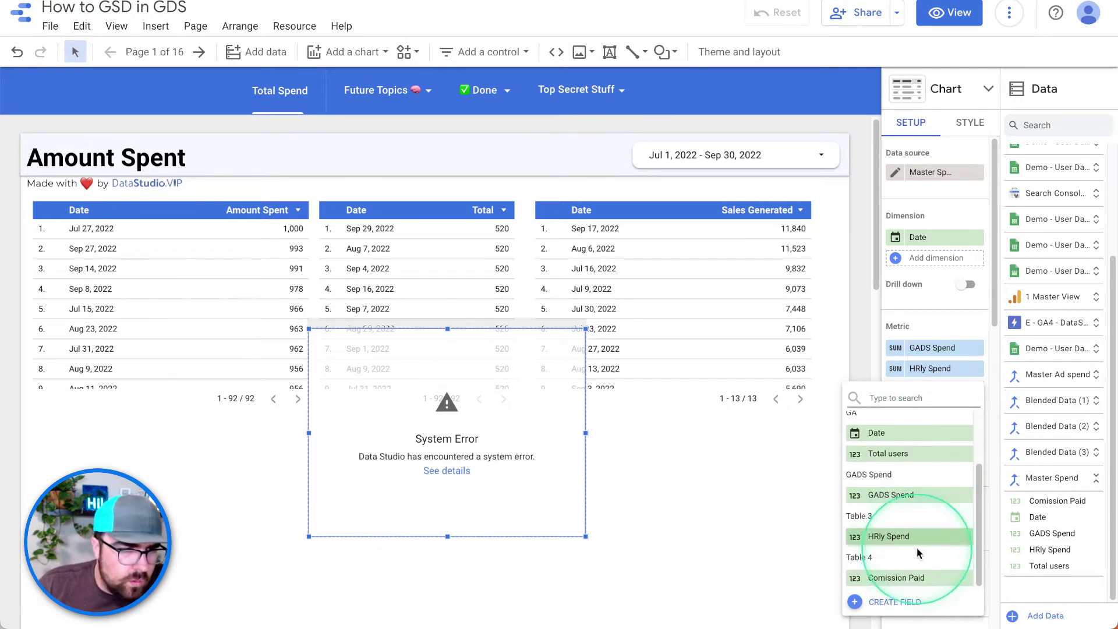
pyautogui.click(907, 578)
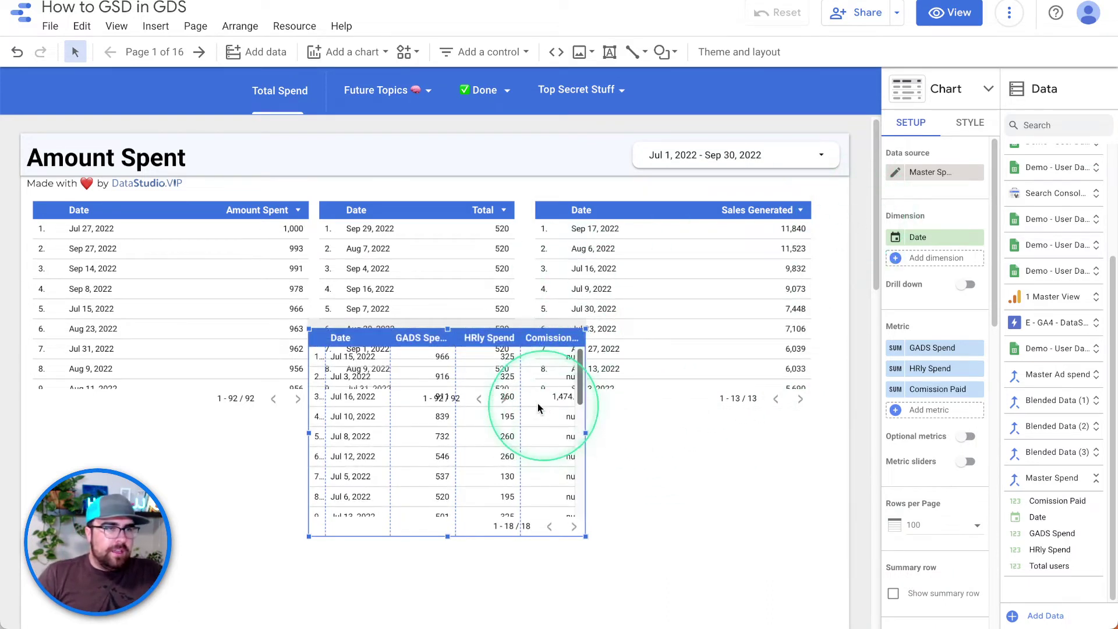
# Move the blended table clear of the three source tables and delete those three tables
pyautogui.moveTo(520, 428); pyautogui.dragTo(524, 474)
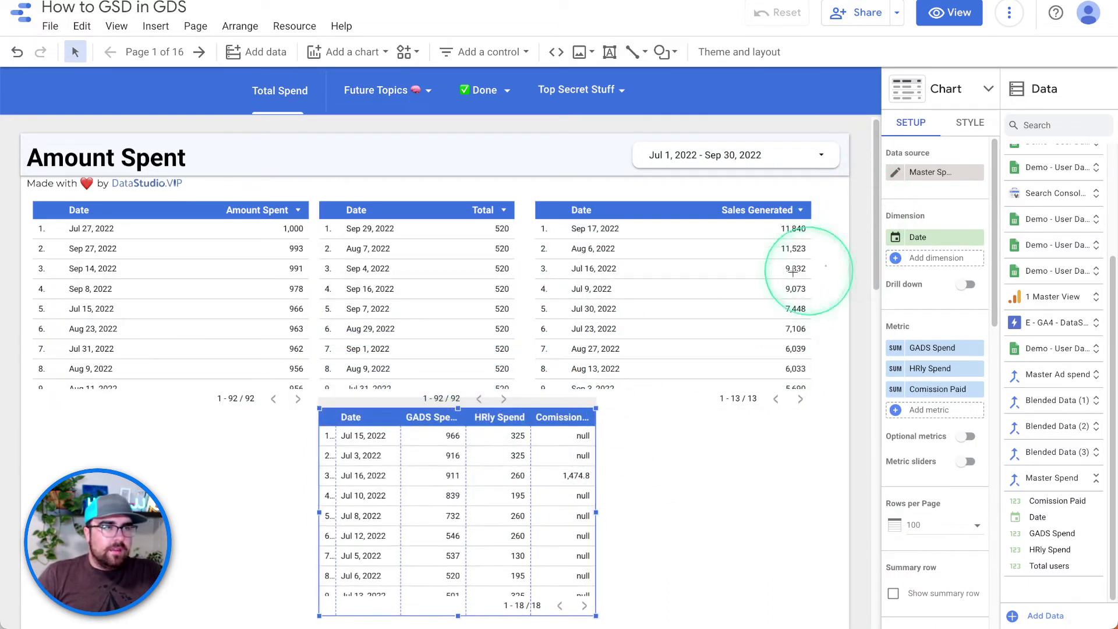
pyautogui.click(235, 298)
pyautogui.press('Delete')
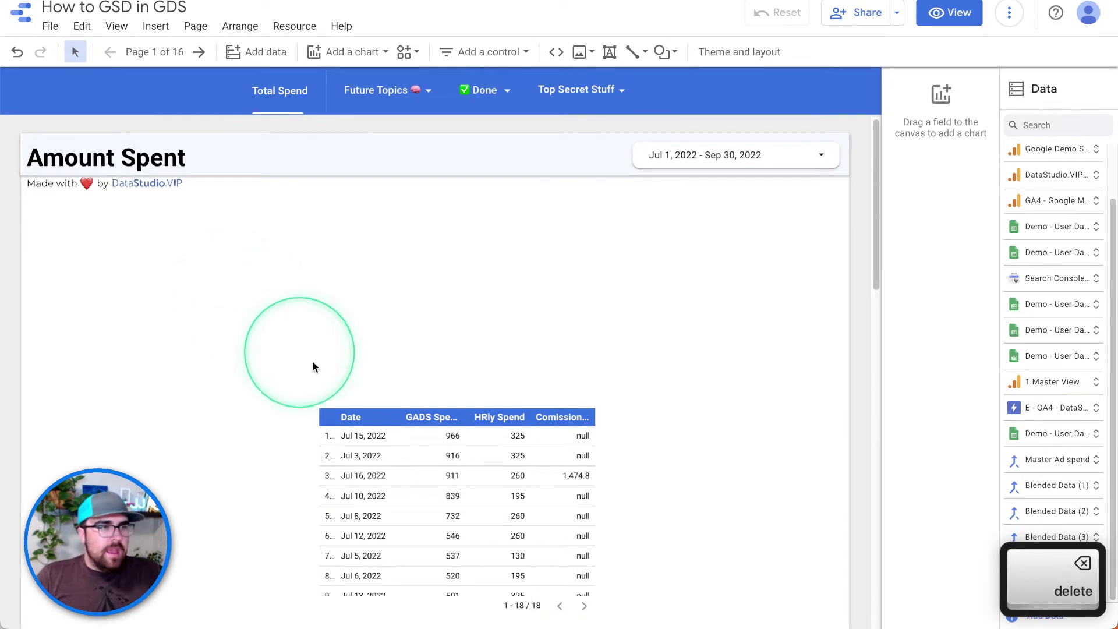
# Move the blended table up beneath the Amount Spent header and widen it to about twice its width
pyautogui.click(481, 417)
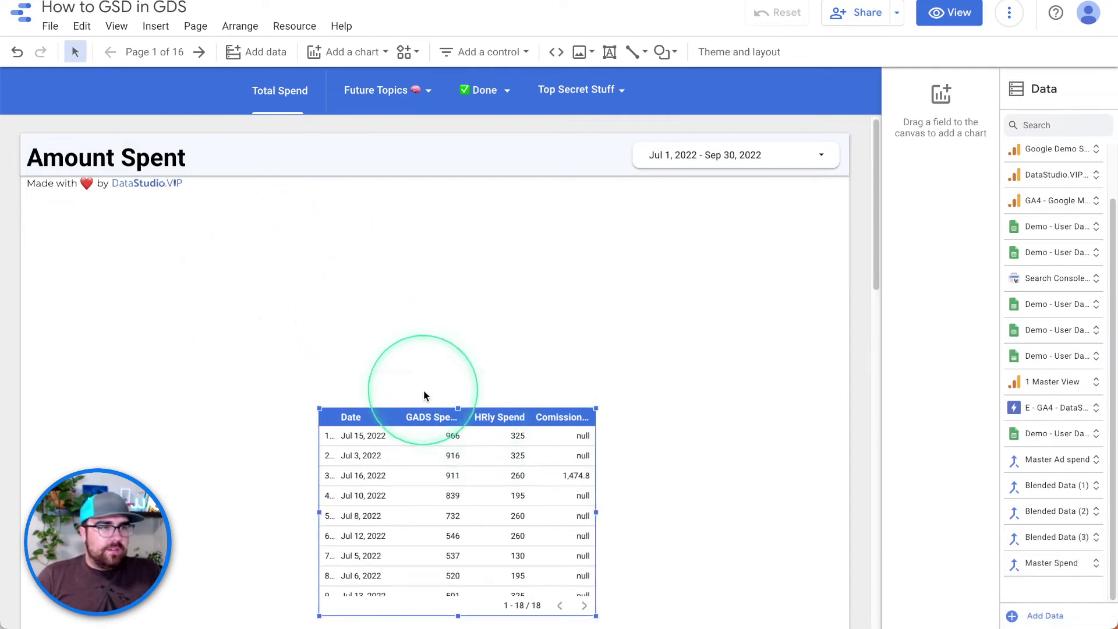
pyautogui.click(423, 435)
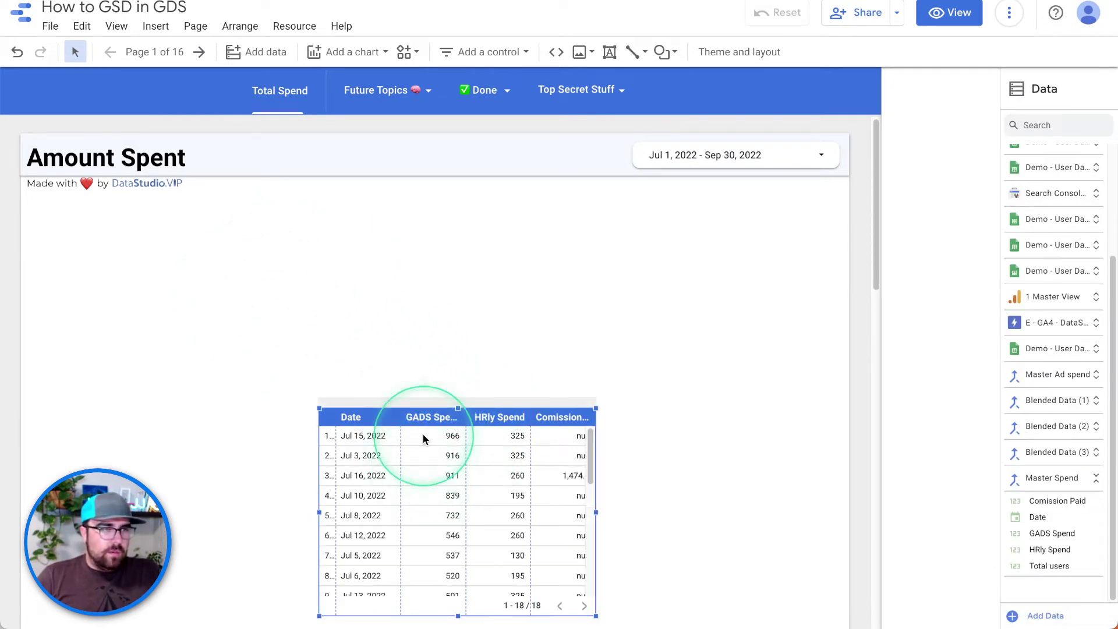
pyautogui.moveTo(420, 420); pyautogui.dragTo(276, 220)
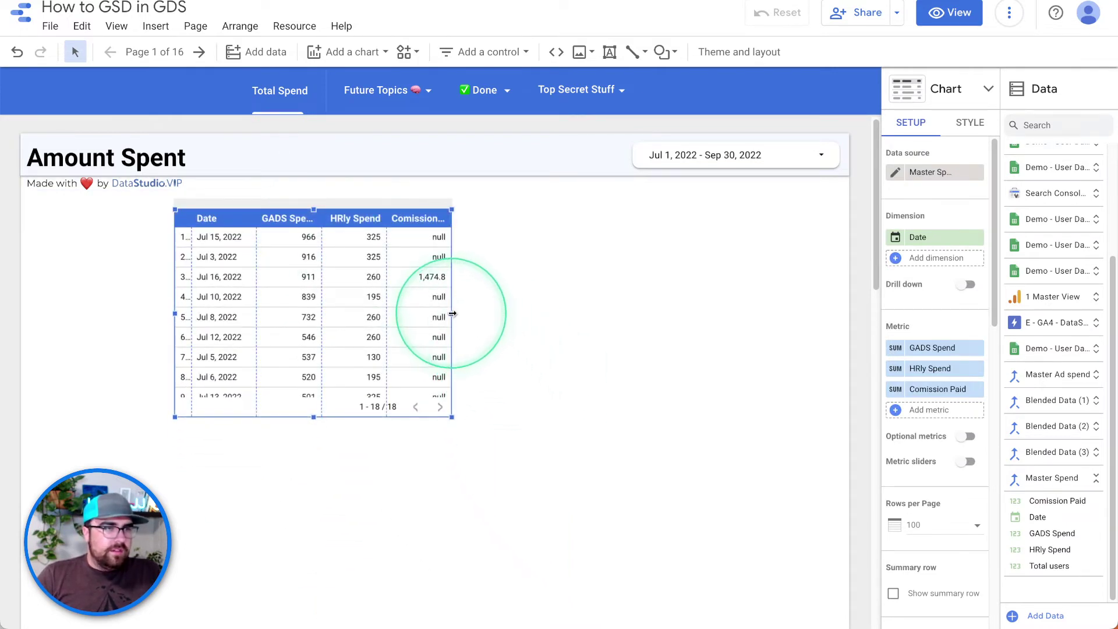
pyautogui.moveTo(452, 314); pyautogui.dragTo(729, 314)
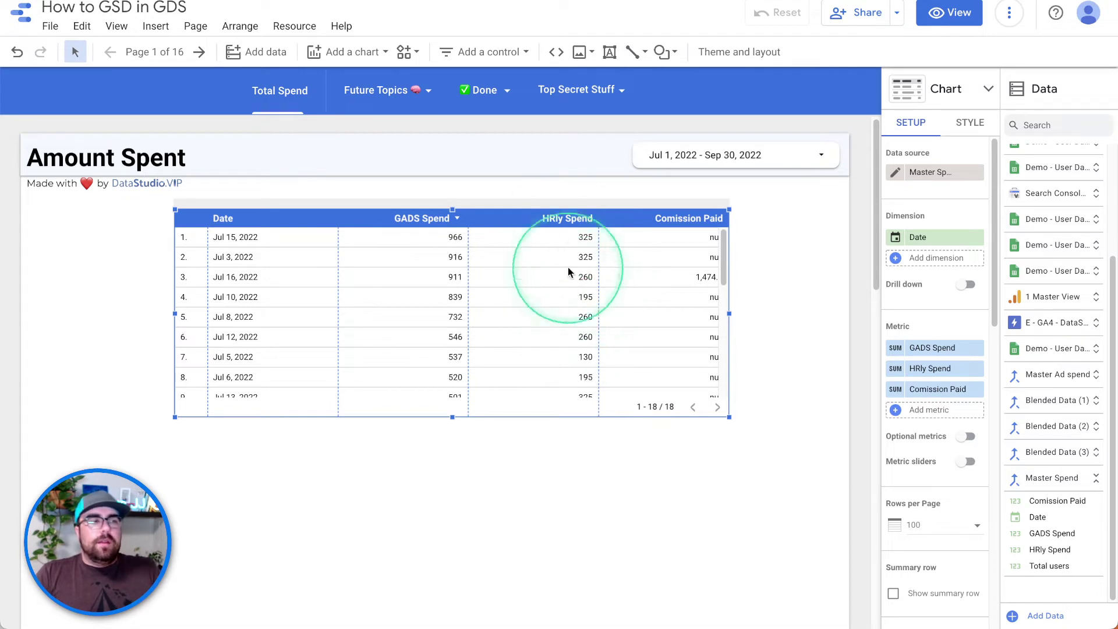
# Review the blended table's rows and move it lower on the page, leaving space beneath the header
pyautogui.scroll(-2, 623, 285)
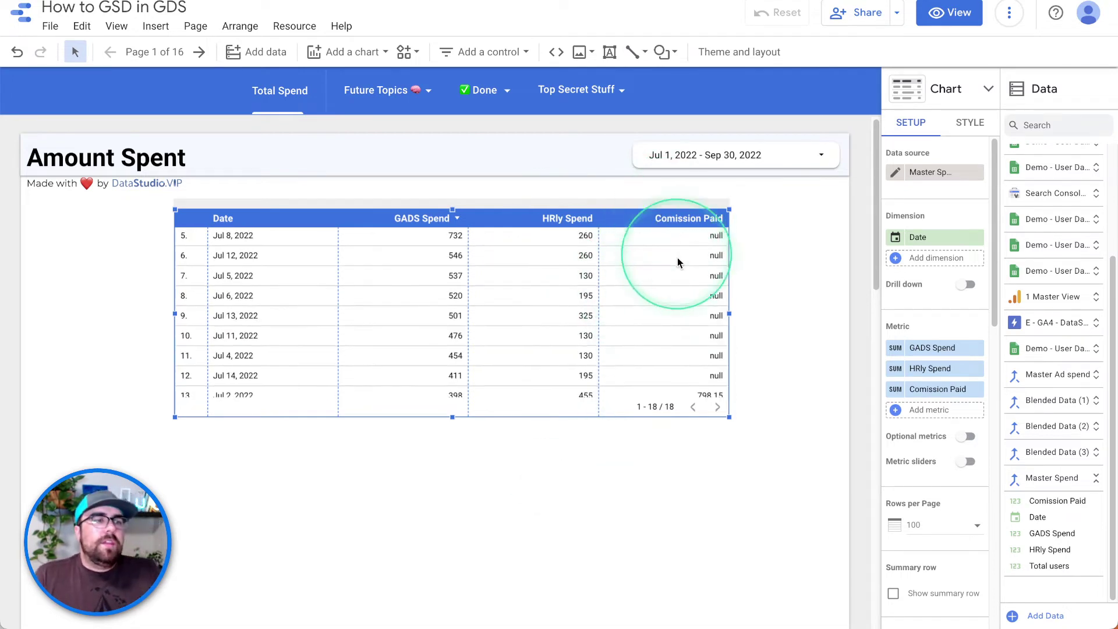
pyautogui.scroll(-3, 678, 268)
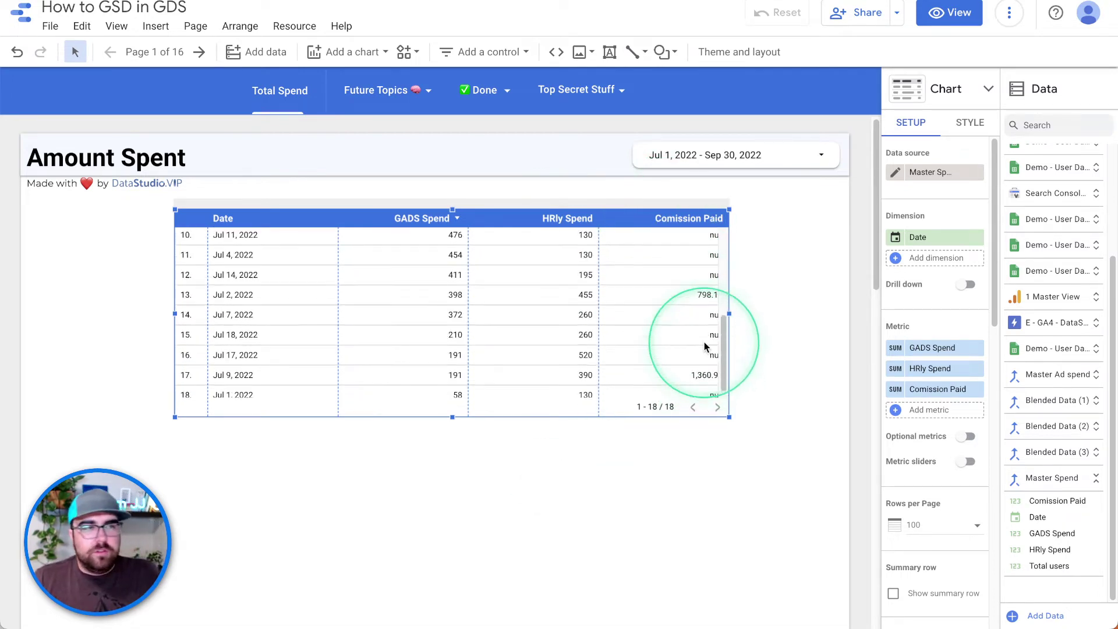
pyautogui.scroll(-1, 705, 350)
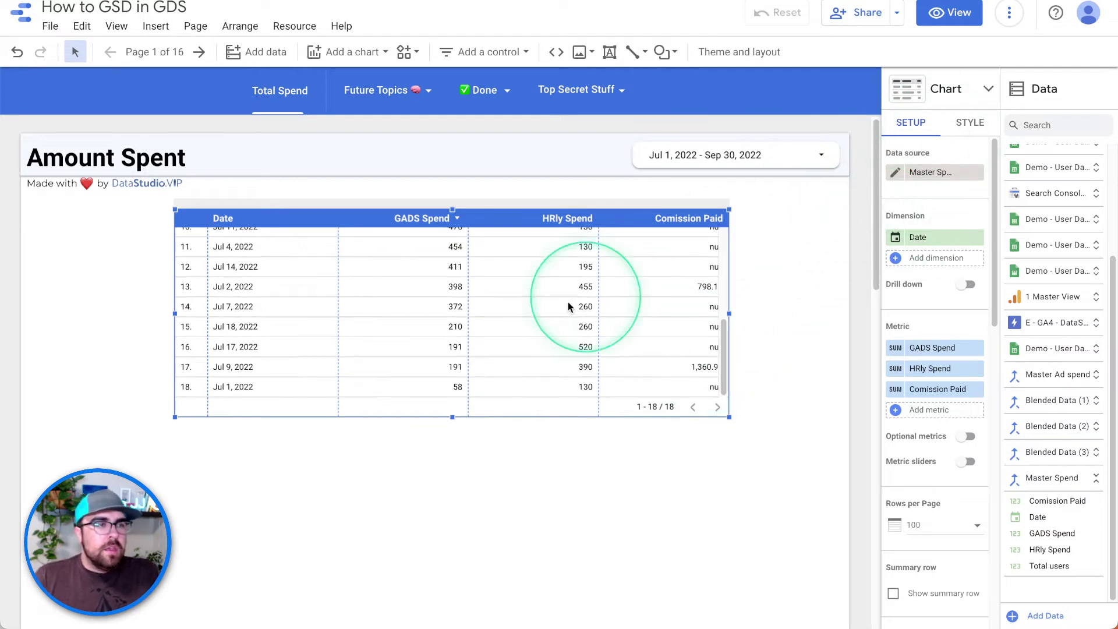
pyautogui.scroll(-3, 530, 340)
pyautogui.scroll(3, 533, 340)
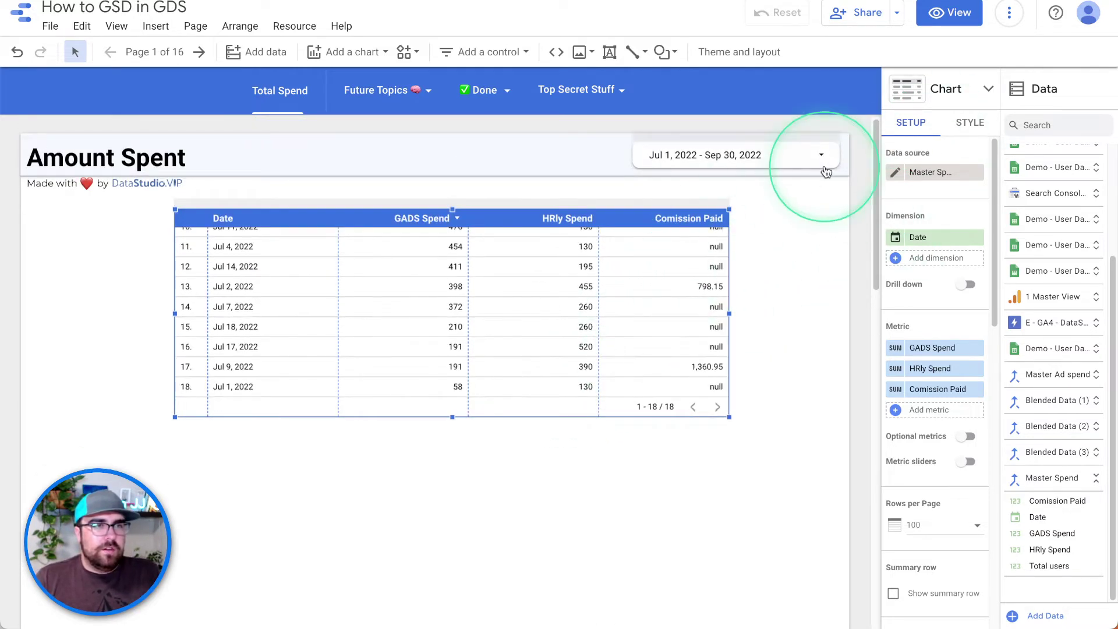
pyautogui.click(563, 224)
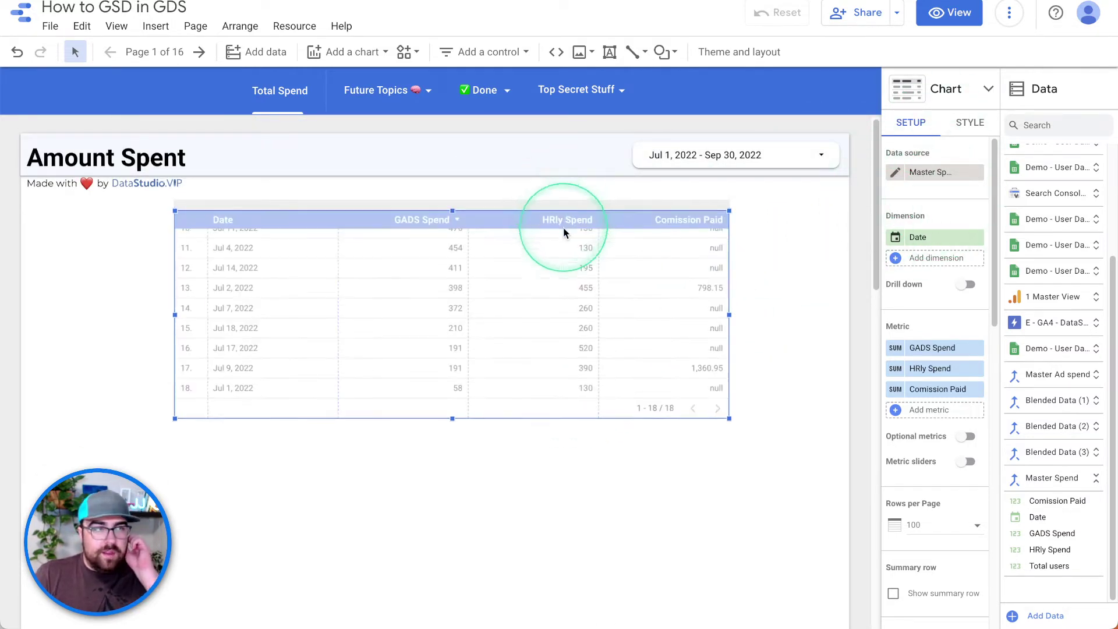
pyautogui.moveTo(564, 233); pyautogui.dragTo(727, 392)
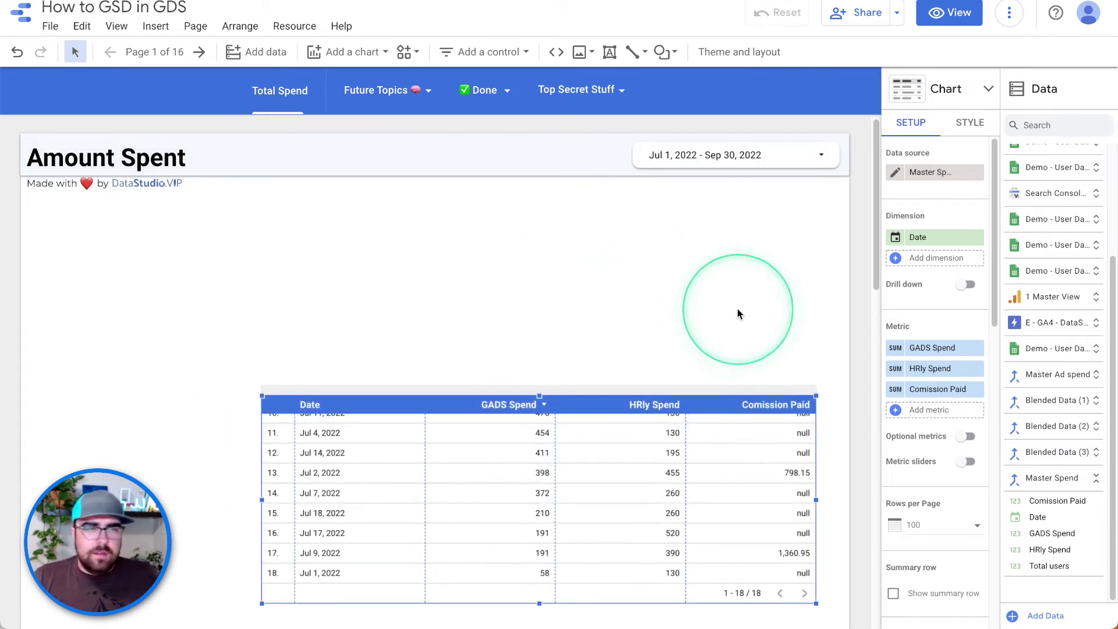
# Add a GADS Spend scorecard from Master Spend in the empty space above the blended table
pyautogui.click(576, 286)
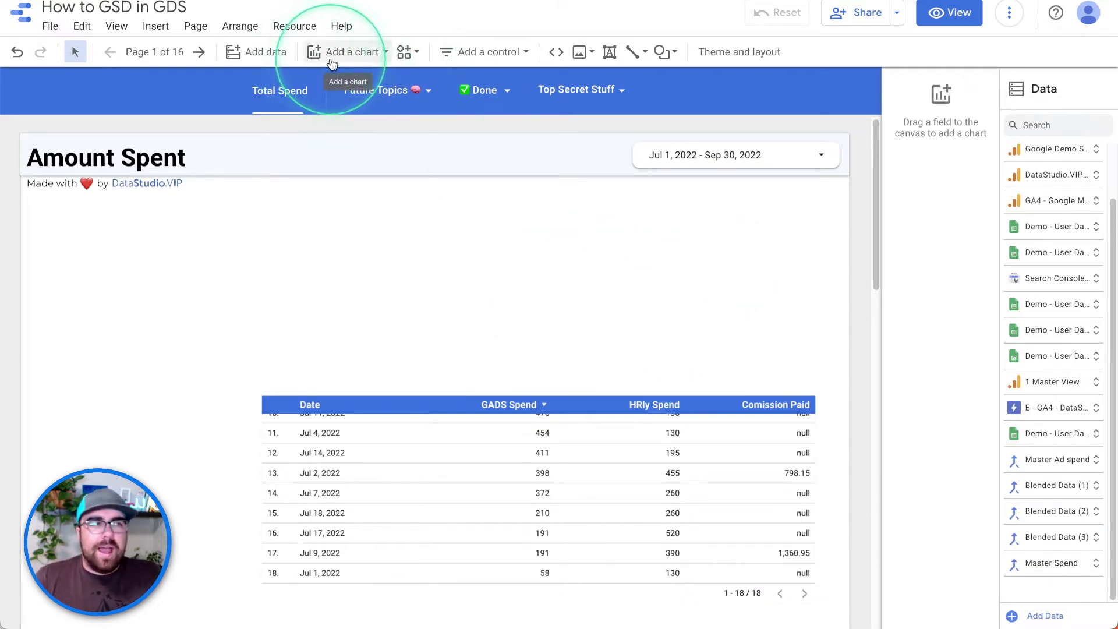
pyautogui.click(348, 52)
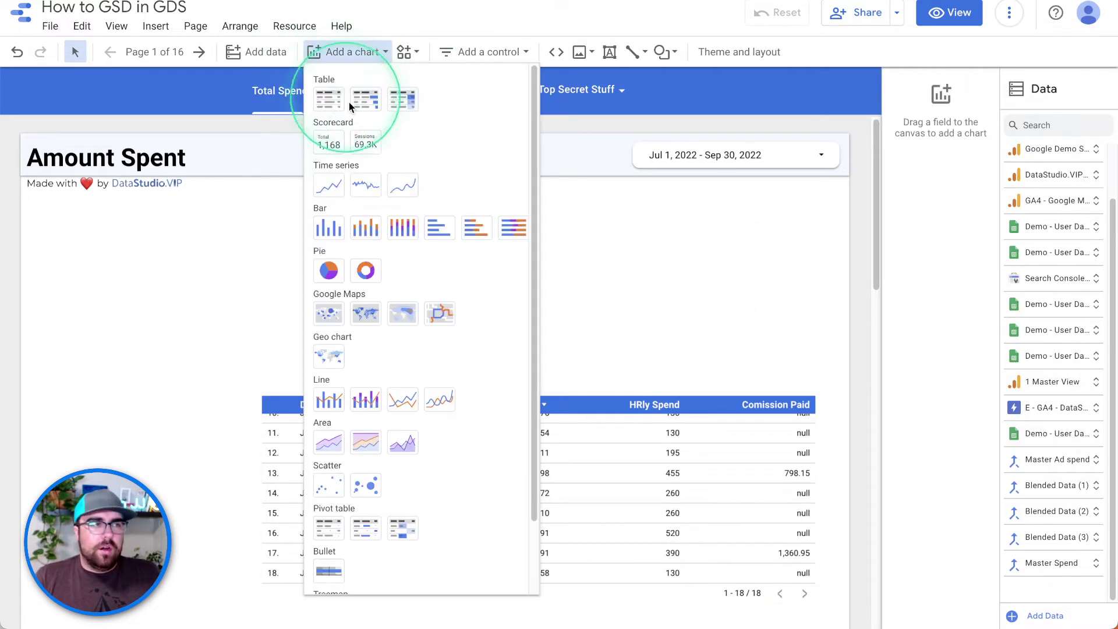
pyautogui.click(329, 150)
pyautogui.click(394, 211)
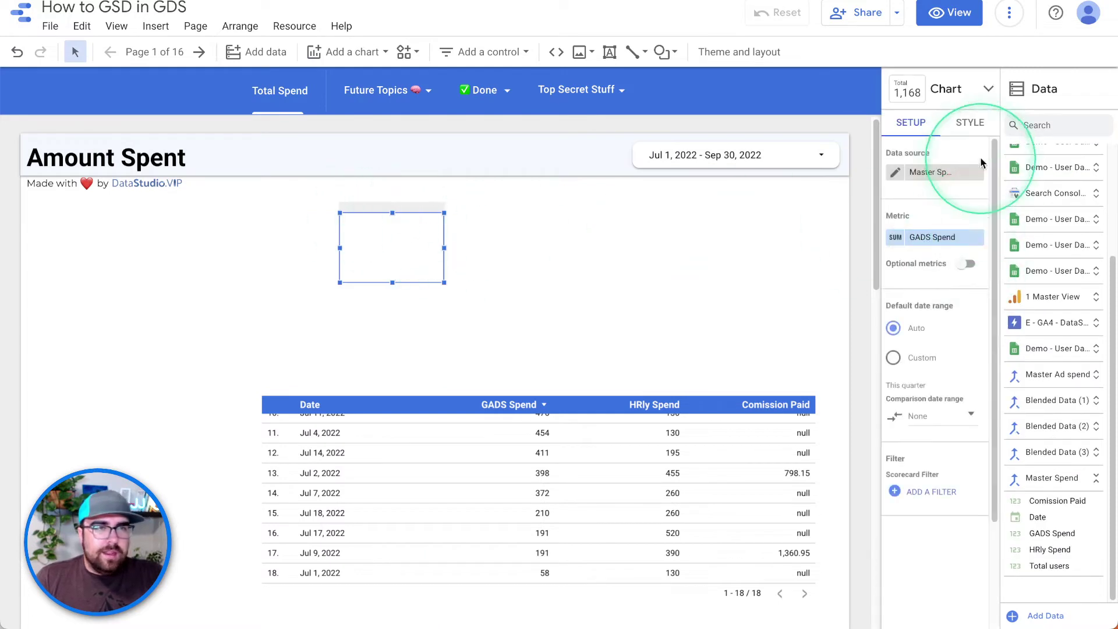
# Set the GADS Spend scorecard's label font size to 48px and enlarge the scorecard to about three times its width
pyautogui.click(970, 124)
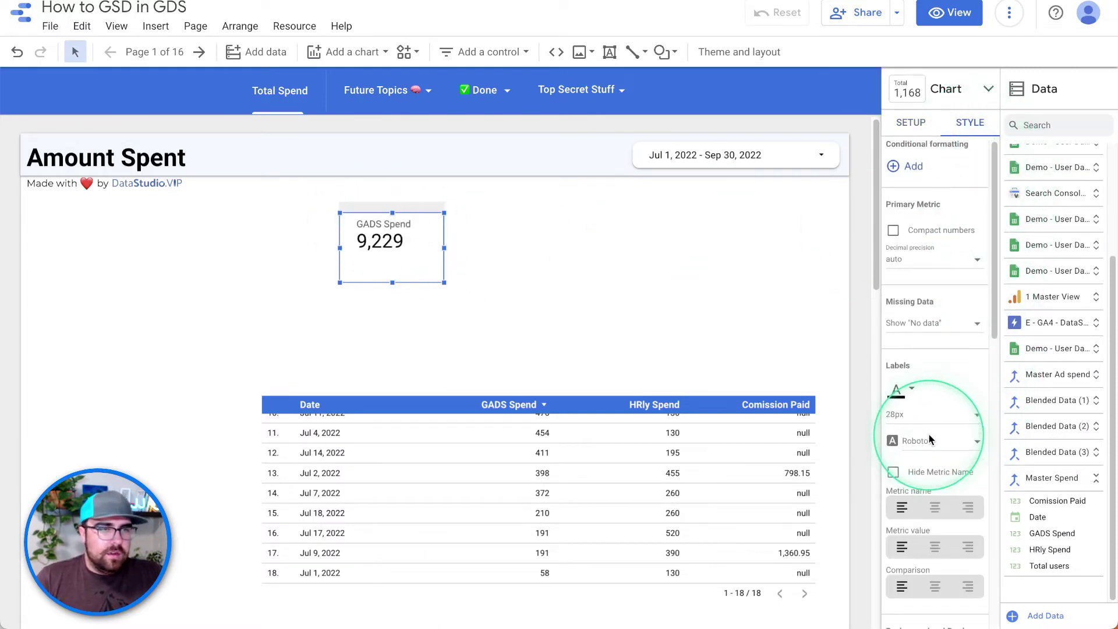
pyautogui.scroll(-3, 932, 443)
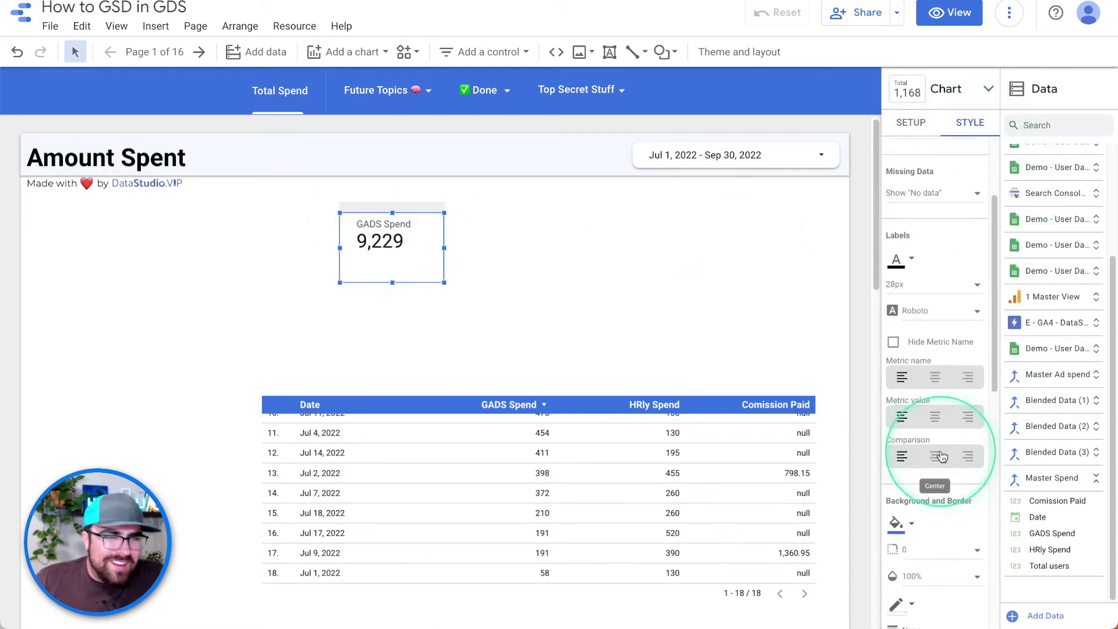
pyautogui.scroll(-1, 941, 451)
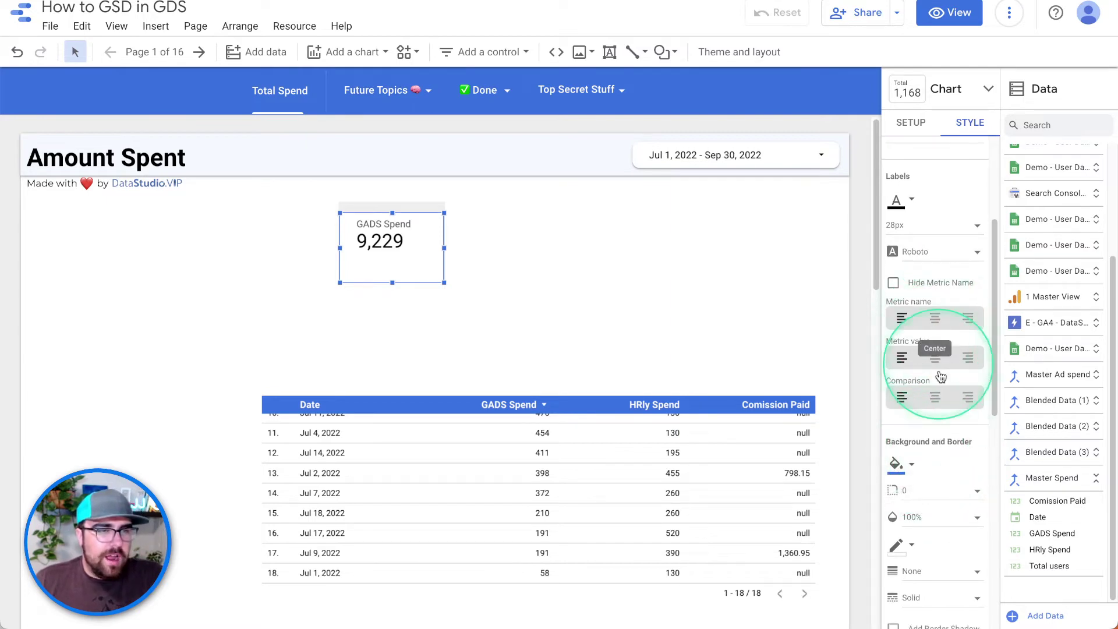
pyautogui.scroll(3, 946, 445)
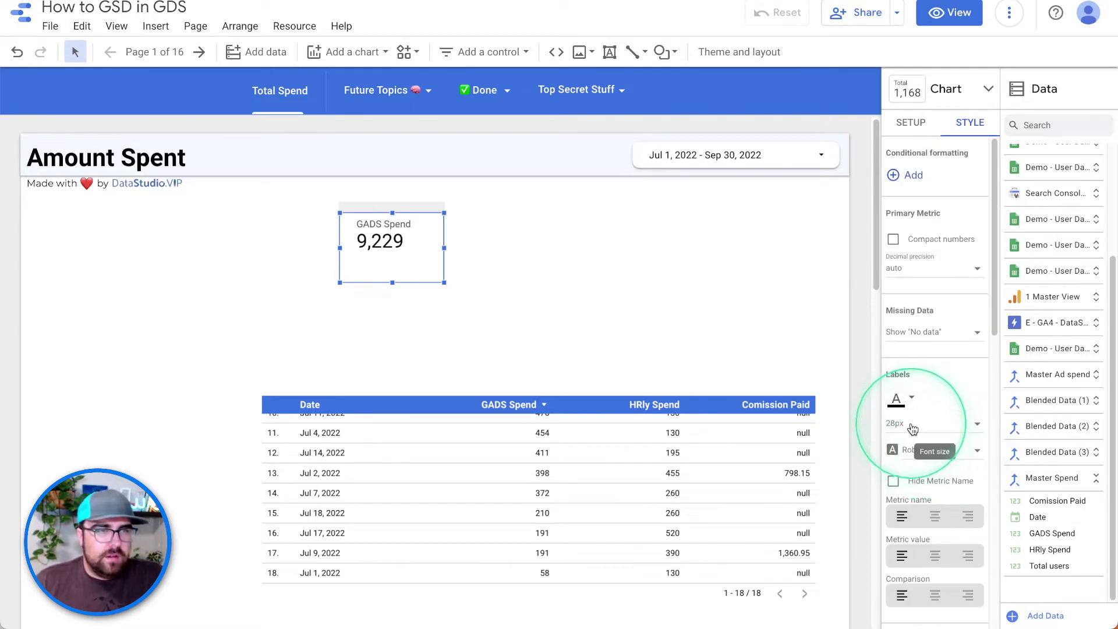
pyautogui.click(917, 426)
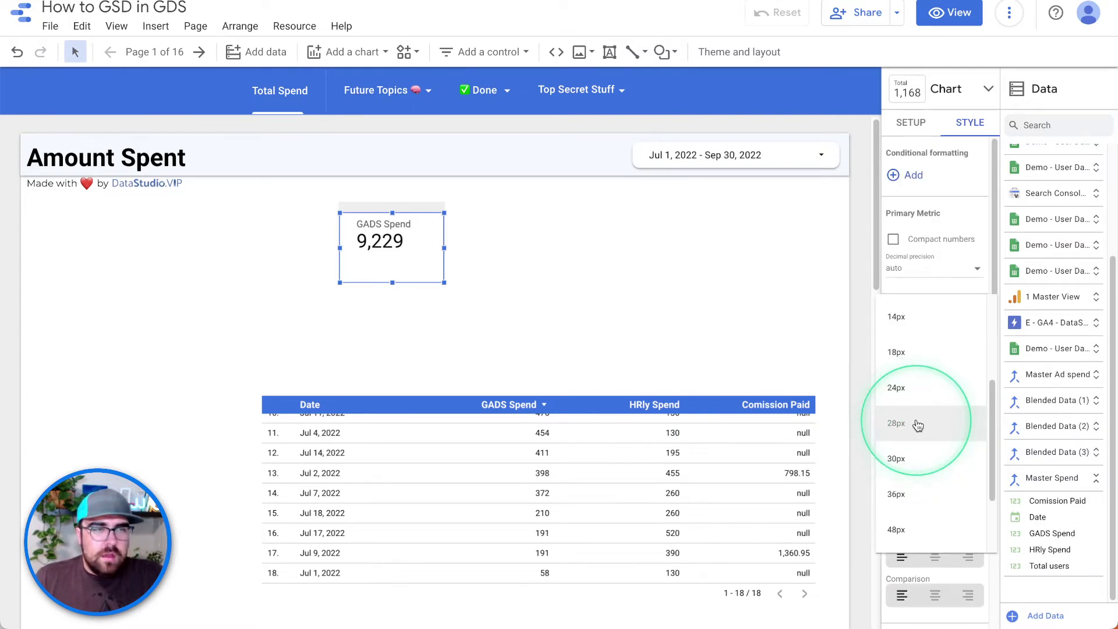
pyautogui.click(918, 529)
pyautogui.moveTo(449, 286); pyautogui.dragTo(670, 315)
# Create a calculated field for the scorecard's metric with the formula GADS Spend + HRly Spend + Comission Paid
pyautogui.click(925, 128)
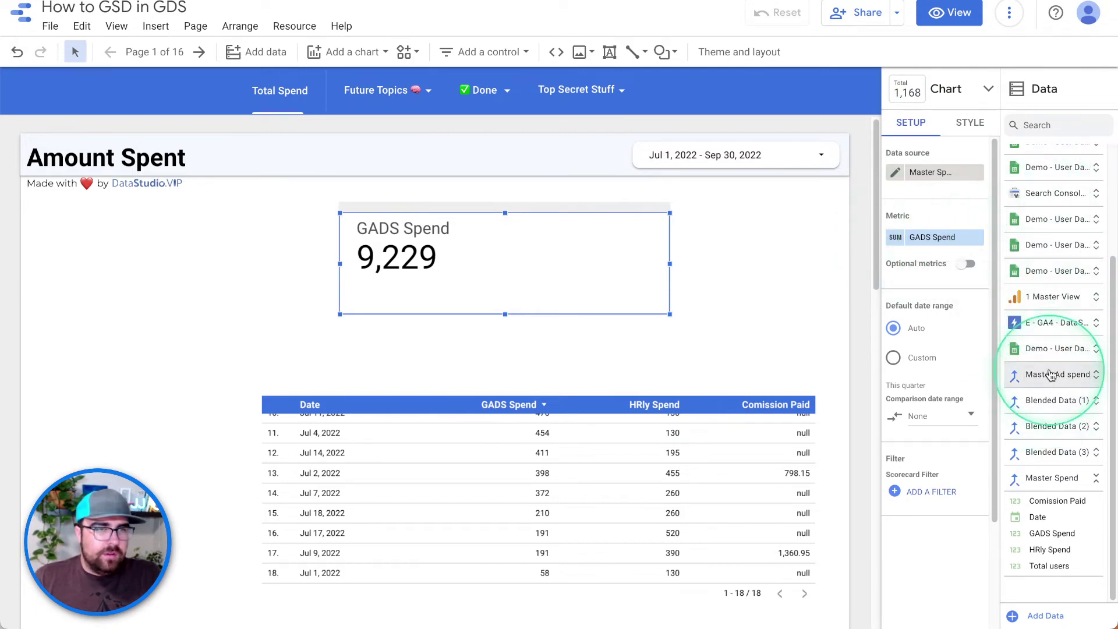
pyautogui.click(925, 238)
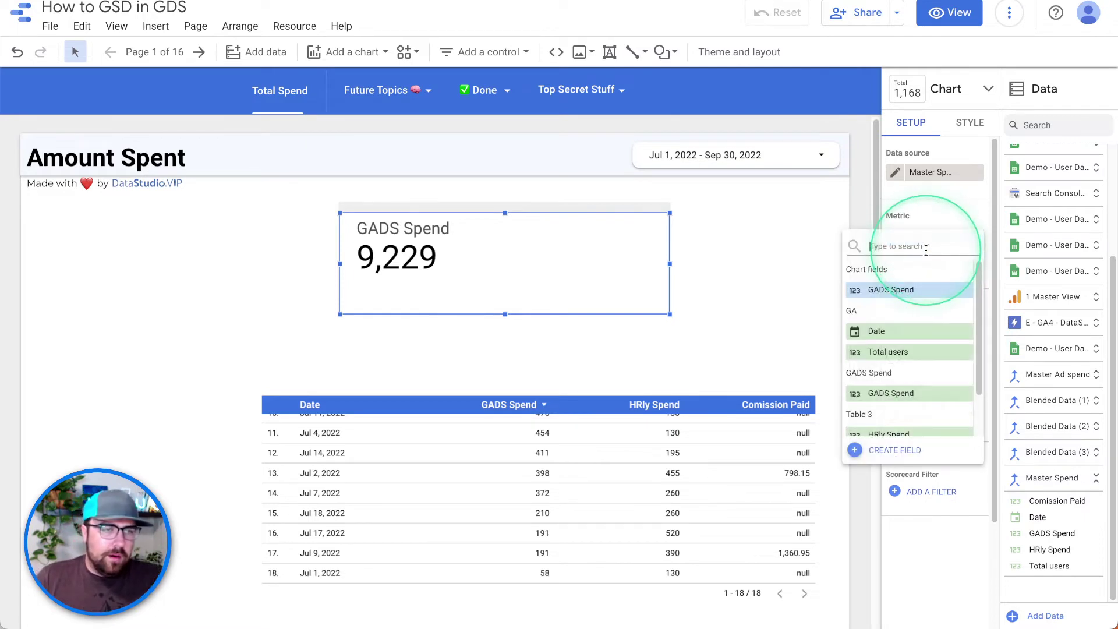
pyautogui.click(884, 451)
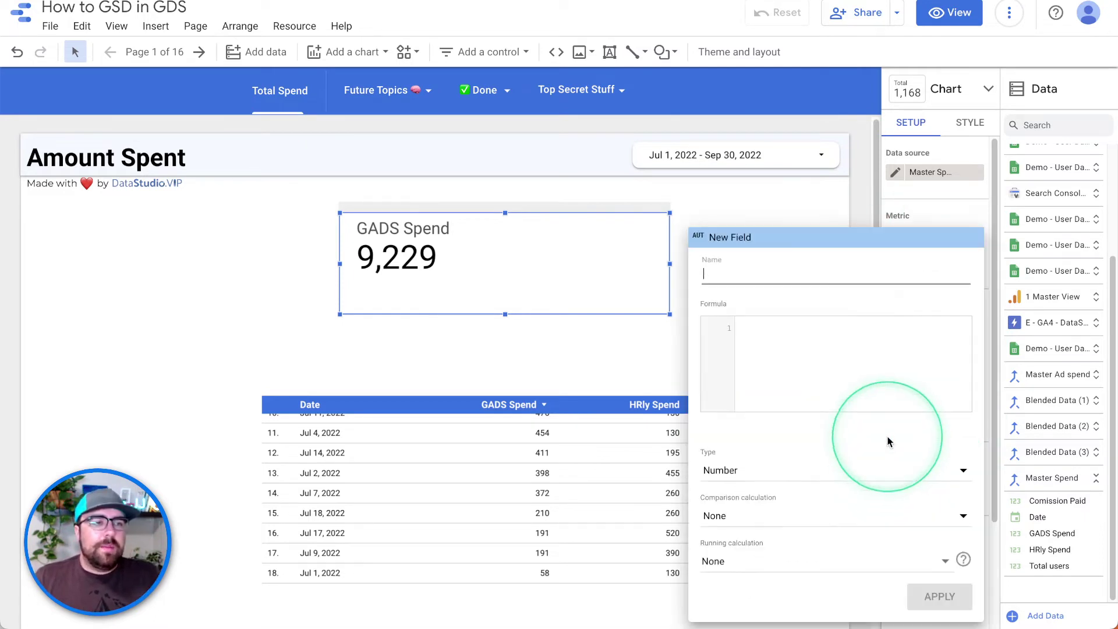
pyautogui.click(863, 373)
pyautogui.write('GADS')
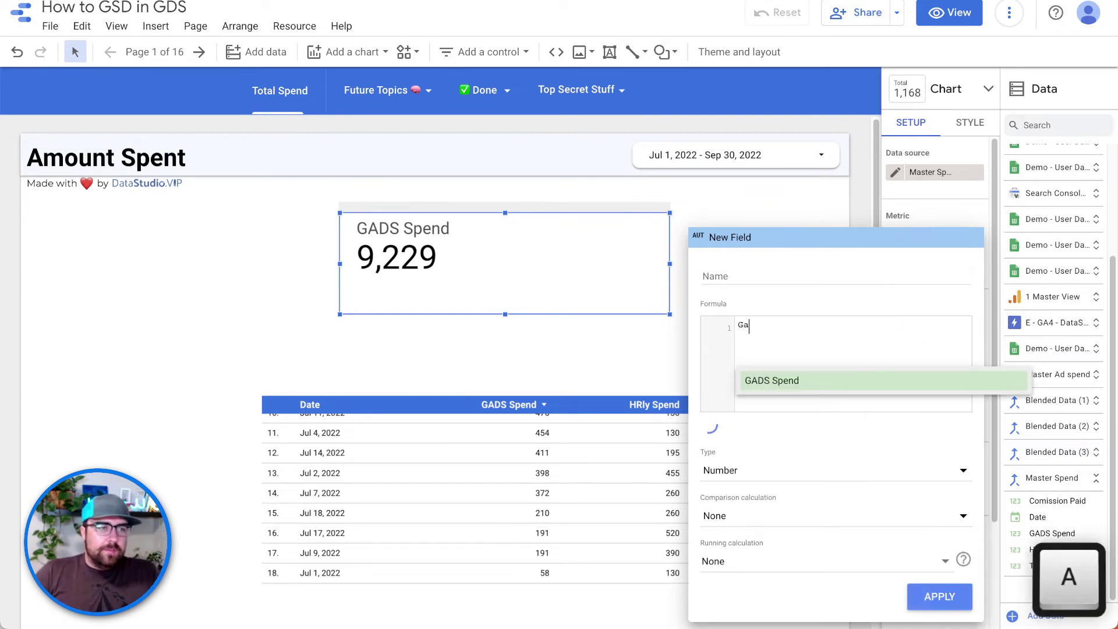
pyautogui.press('Return')
pyautogui.write('+ ')
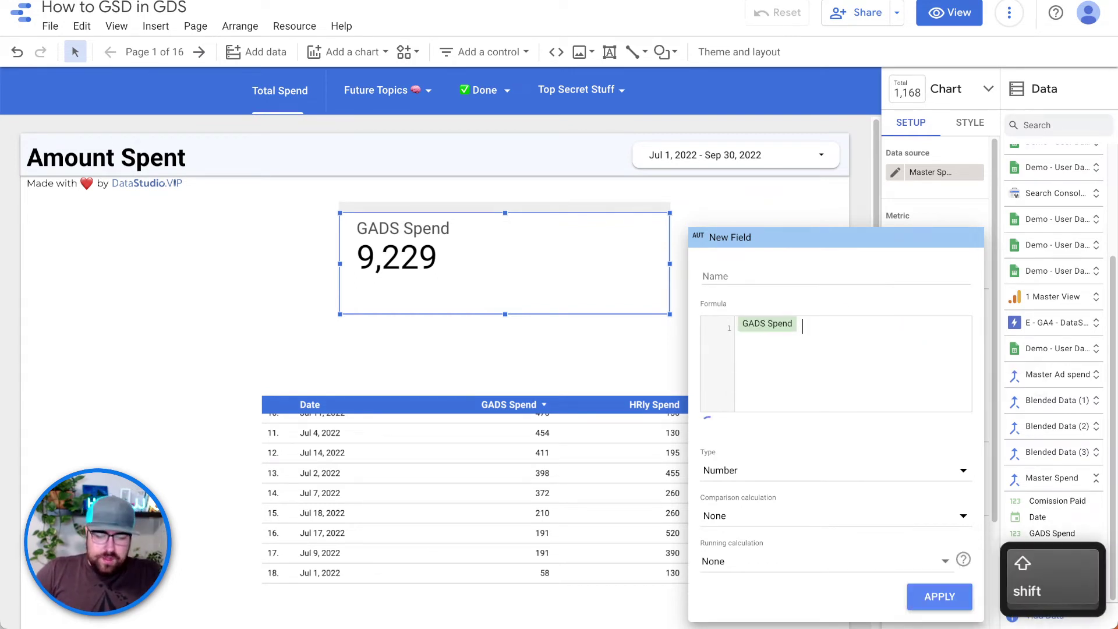
pyautogui.write('hr')
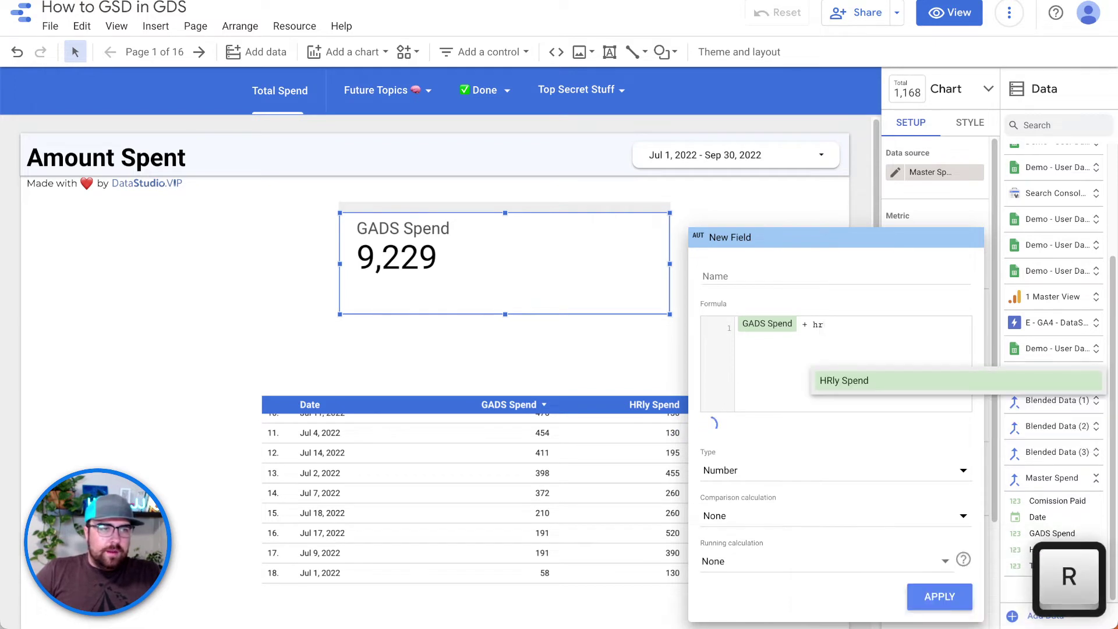
pyautogui.press('Return')
pyautogui.write('+ Com')
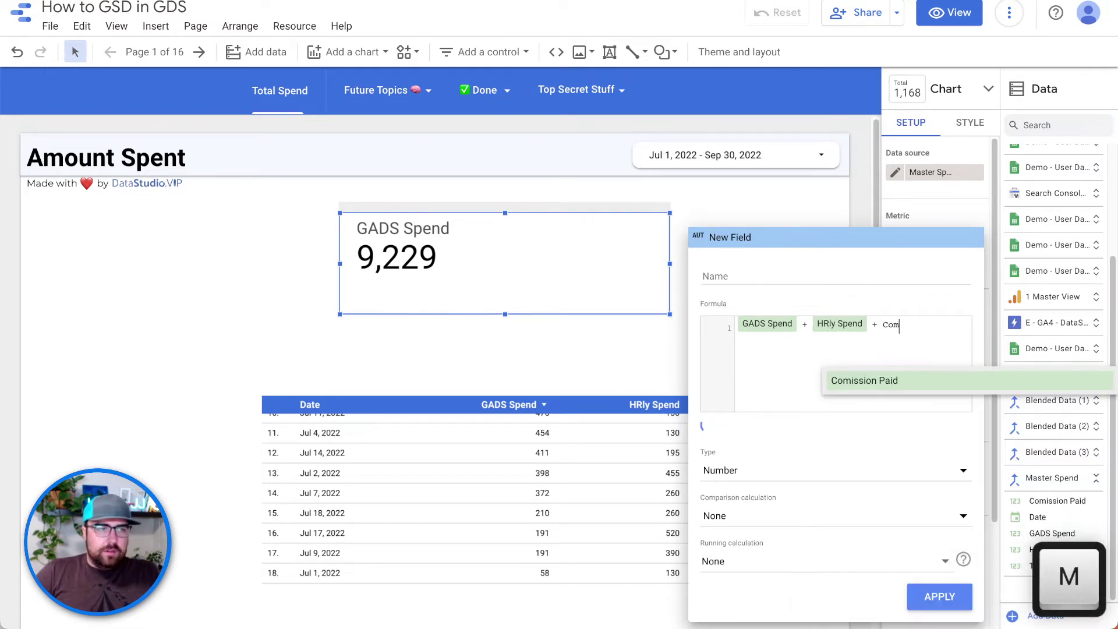
pyautogui.click(862, 380)
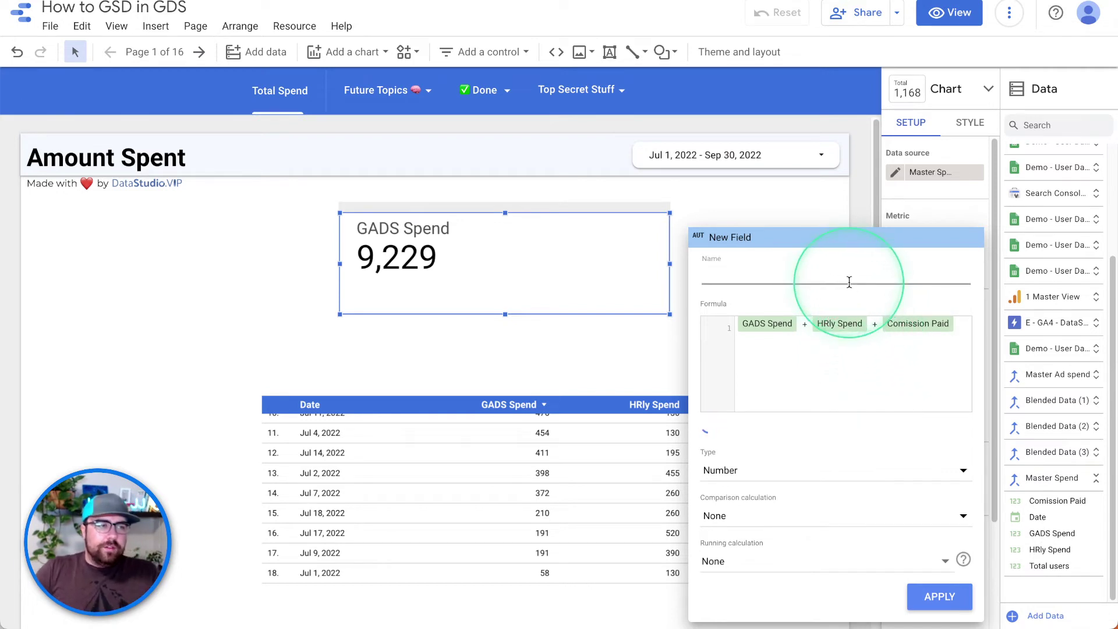
# Name the calculated field "Total Amount Spent!" and apply it to the scorecard
pyautogui.write('Total ')
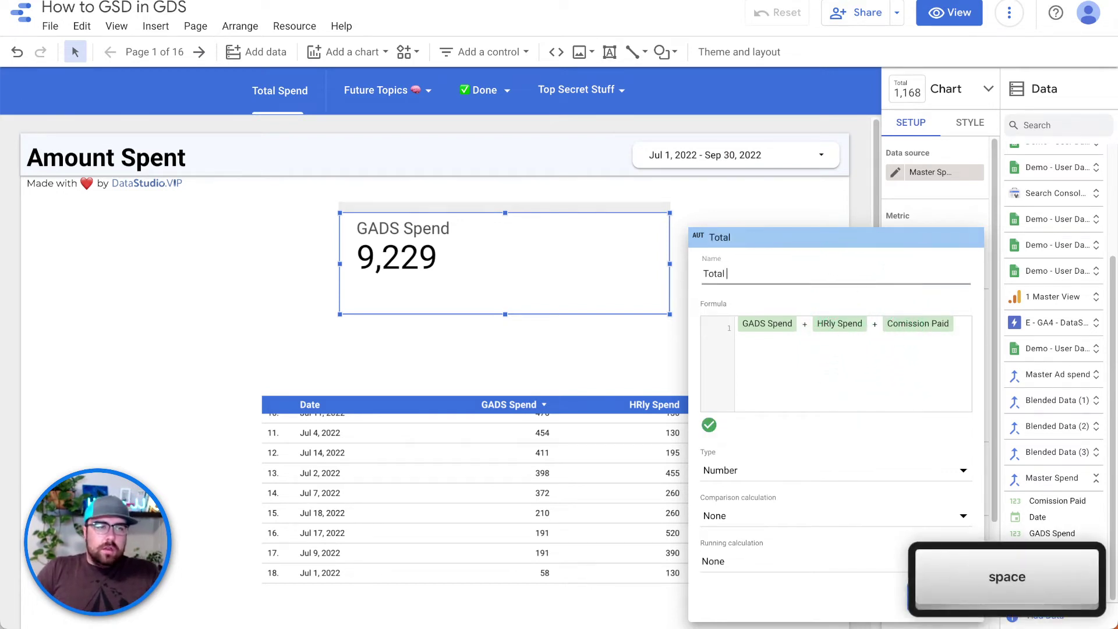
pyautogui.write('Amount Spent')
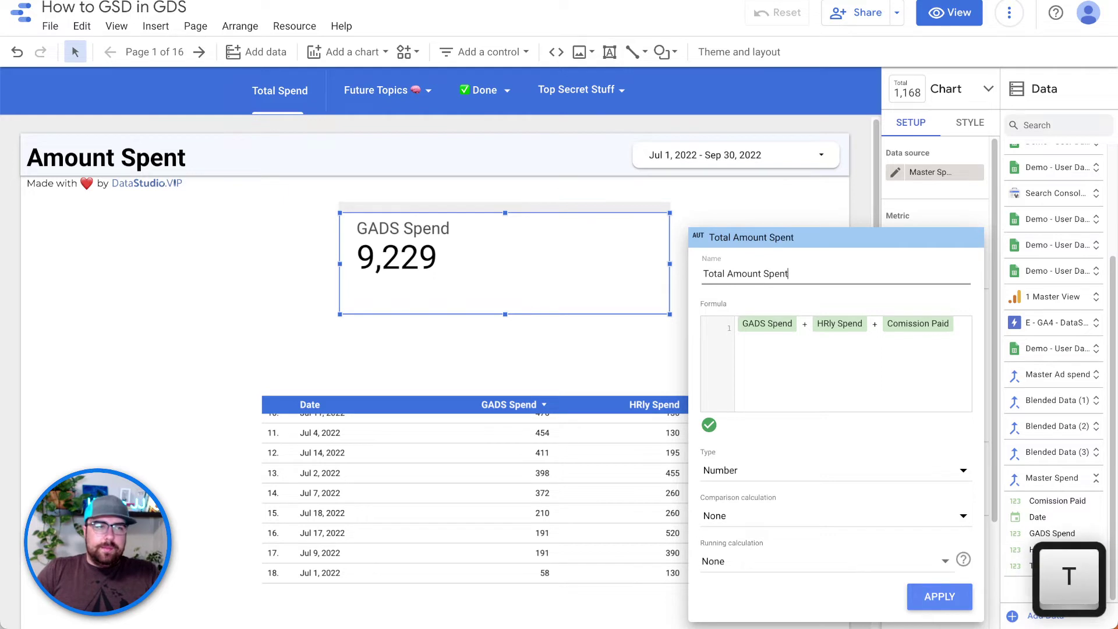
pyautogui.write('!')
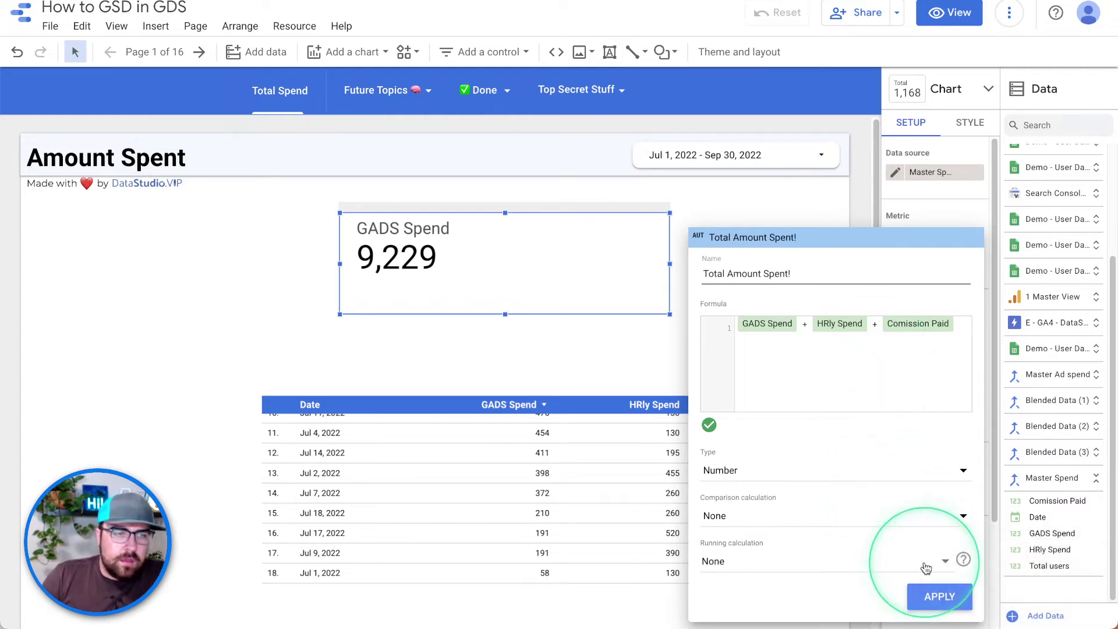
pyautogui.click(936, 595)
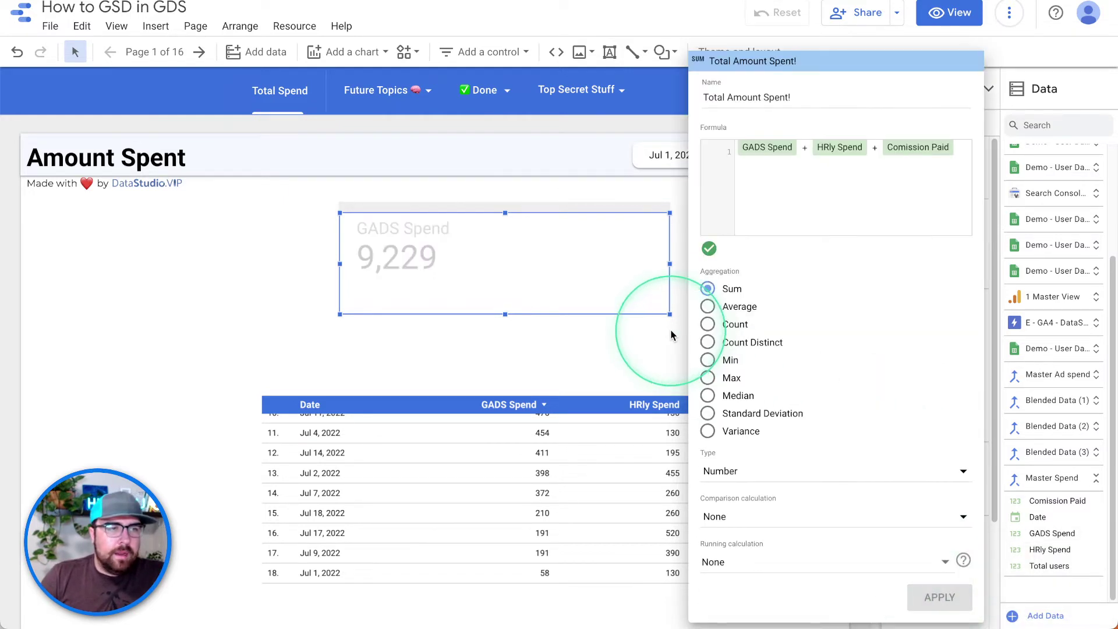
# Move the scorecard to line up roughly with the table's left edge and widen it by about a third
pyautogui.moveTo(609, 209); pyautogui.dragTo(524, 212)
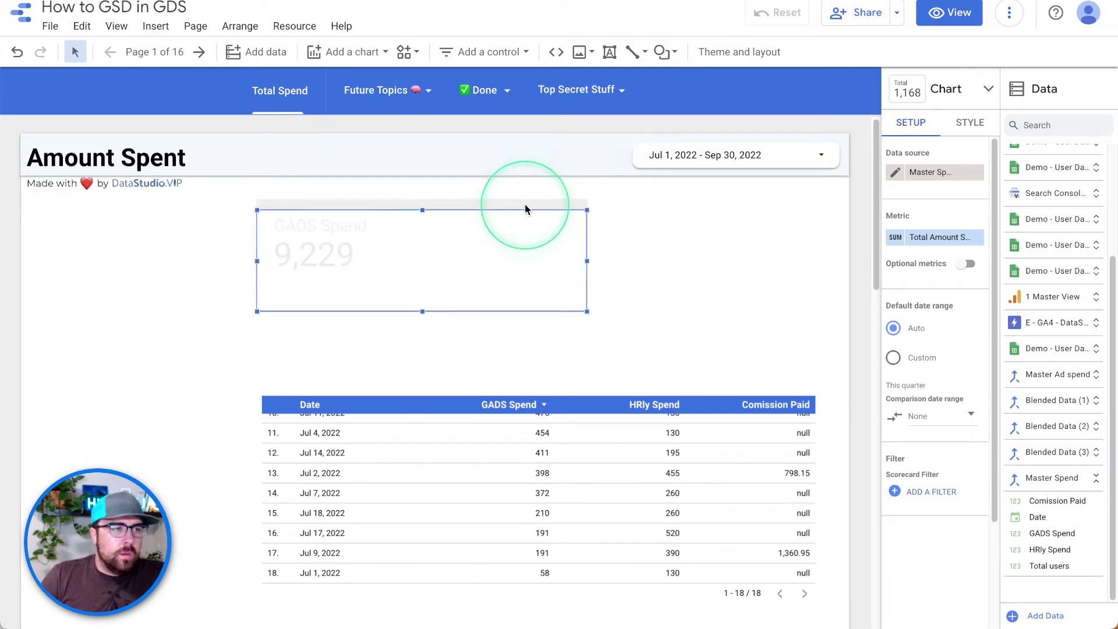
pyautogui.moveTo(587, 262); pyautogui.dragTo(703, 261)
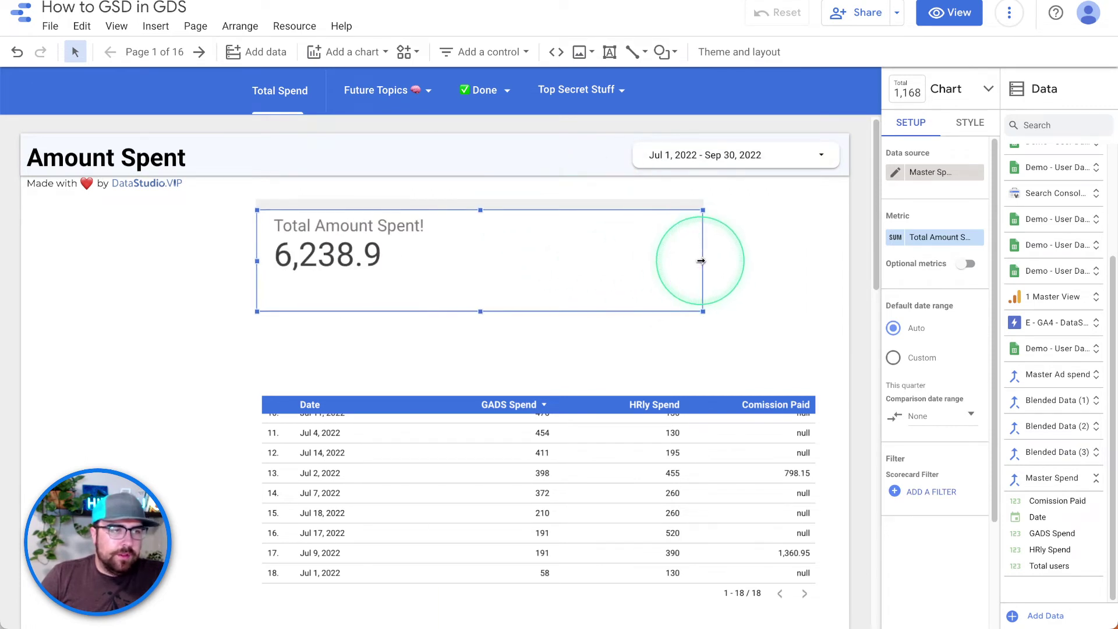
# Set the Total Amount Spent! metric's type to Currency (USD - US Dollar ($)) and apply it
pyautogui.click(897, 239)
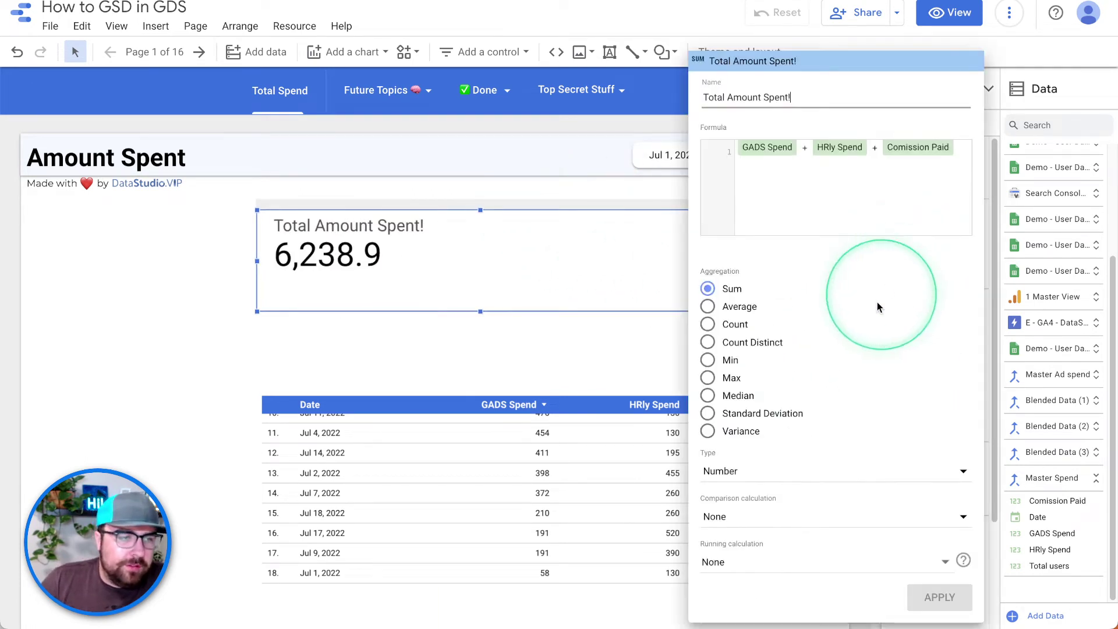
pyautogui.click(772, 466)
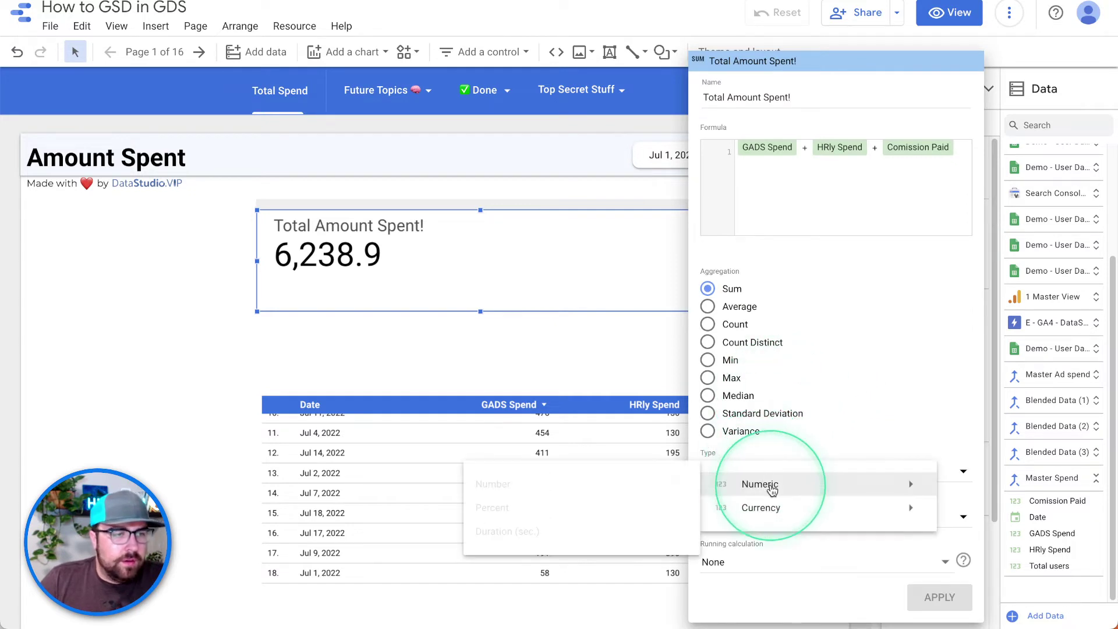
pyautogui.moveTo(781, 507)
pyautogui.scroll(-15, 594, 443)
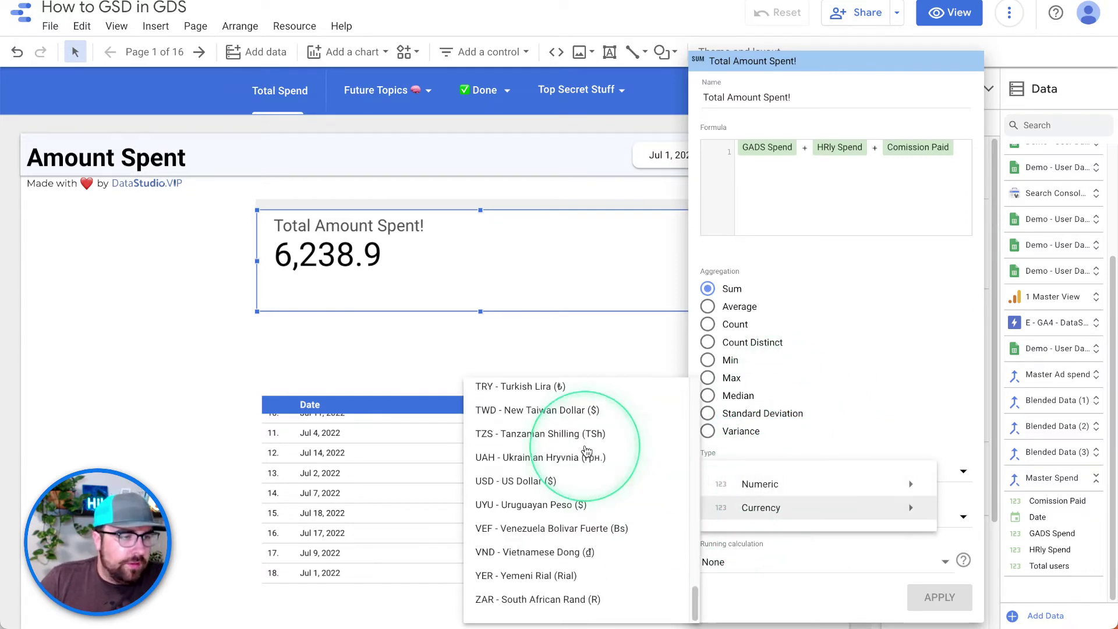
pyautogui.click(553, 482)
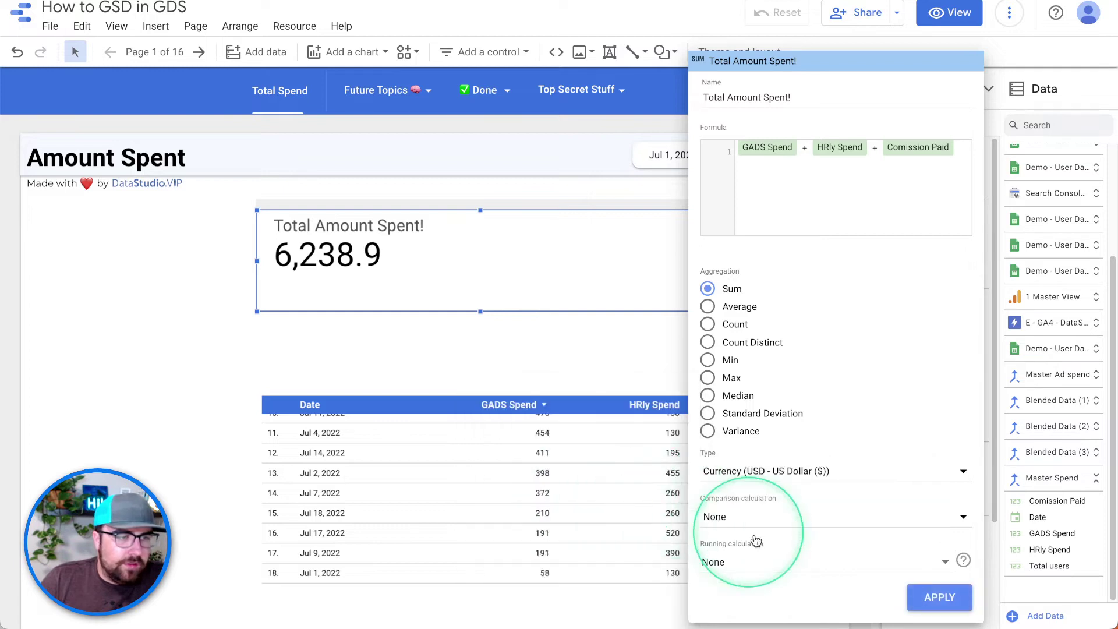
pyautogui.click(921, 600)
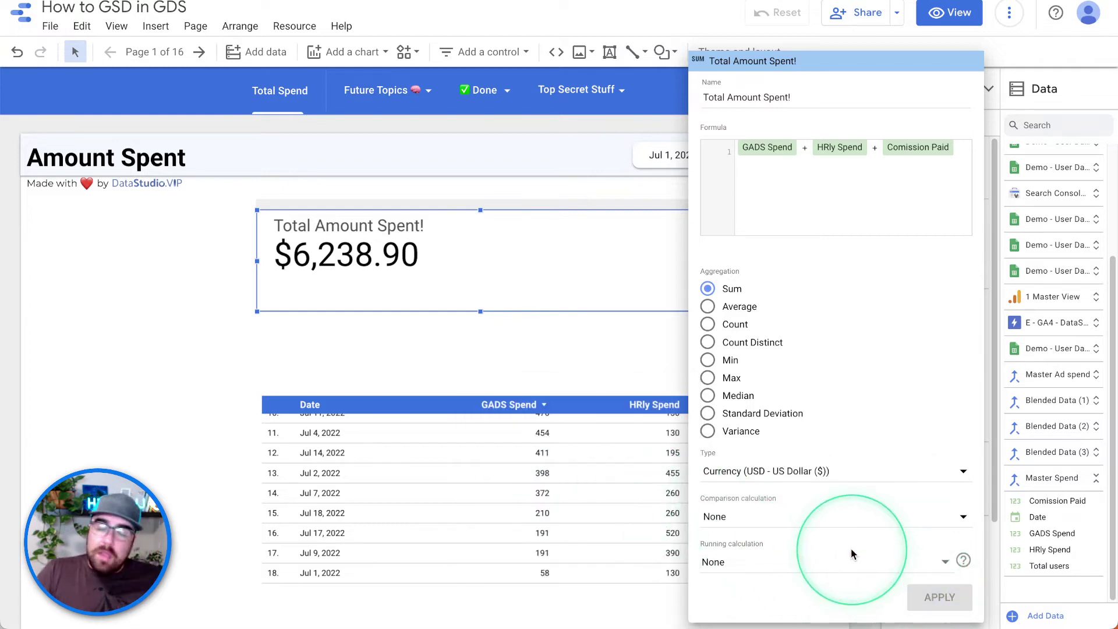
pyautogui.click(345, 312)
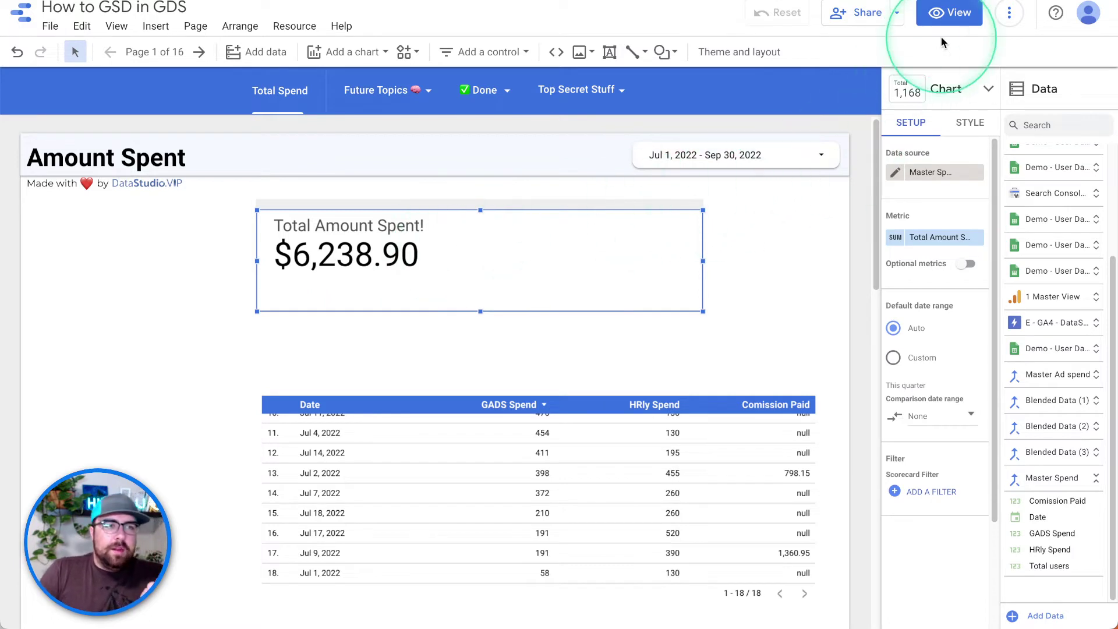
# Switch the report to view mode and set its date range to Last month
pyautogui.click(958, 17)
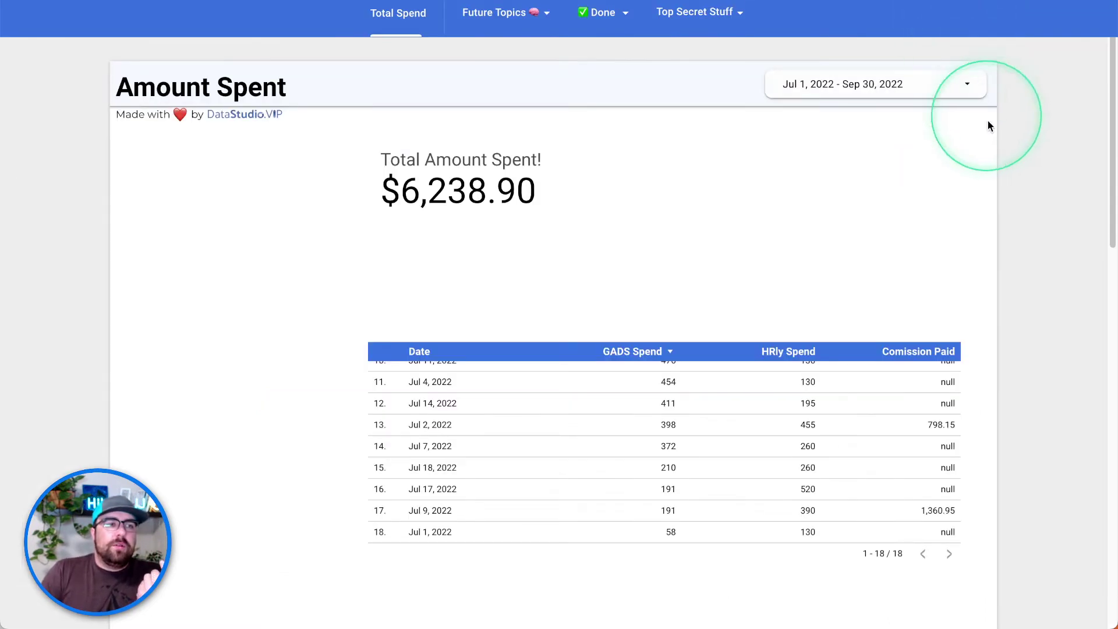
pyautogui.click(931, 90)
pyautogui.click(935, 100)
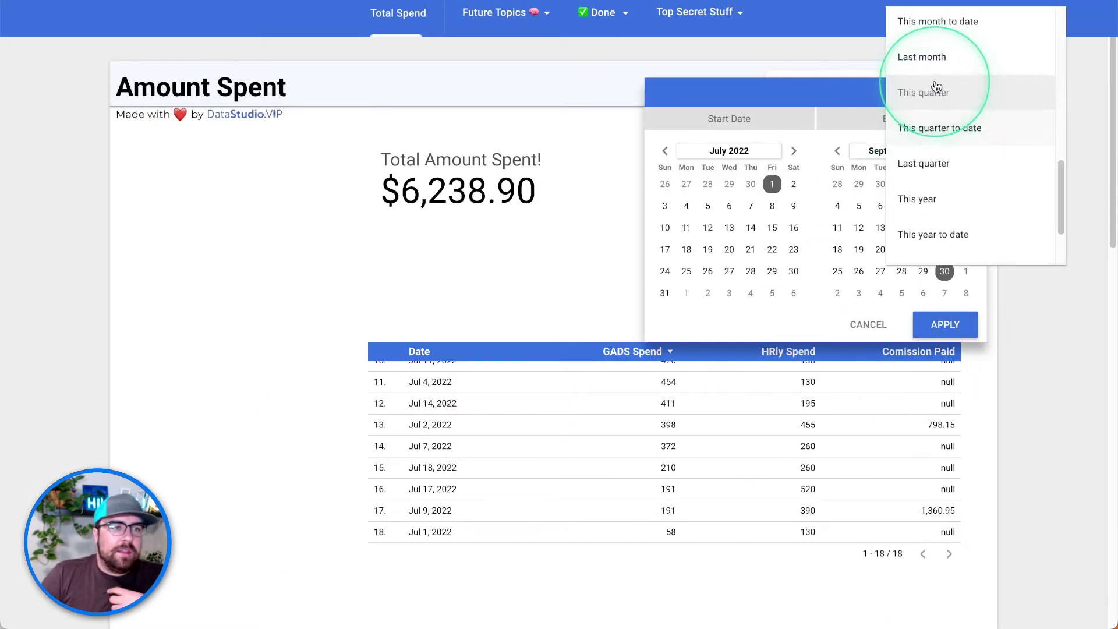
pyautogui.scroll(3, 949, 163)
pyautogui.click(953, 191)
pyautogui.click(942, 317)
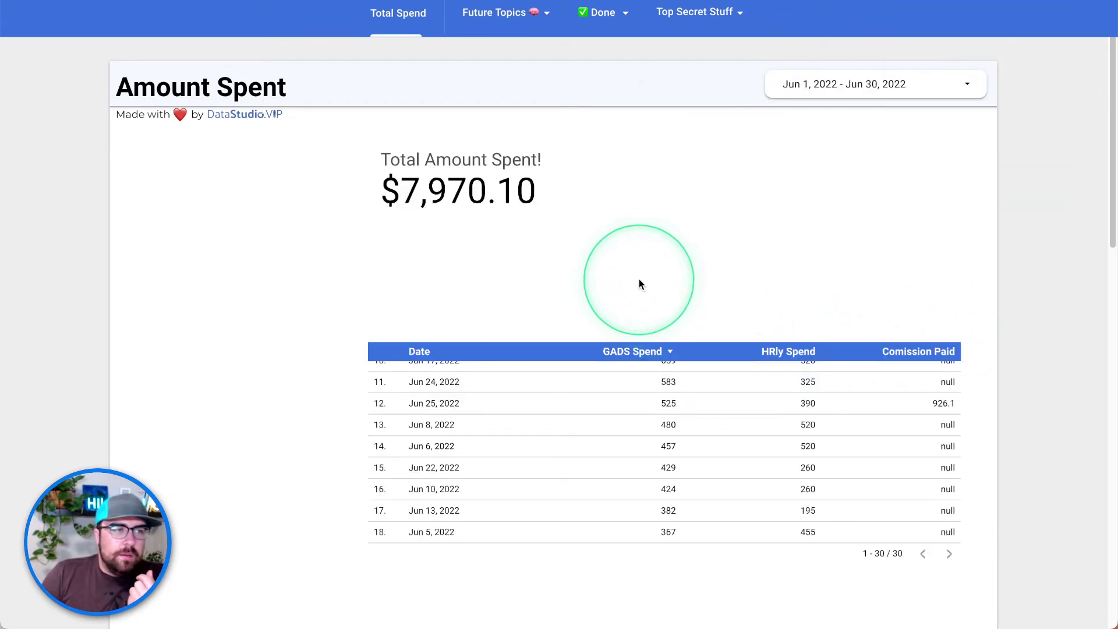
# Change the report's date range to the fixed period June 17 to June 30, 2022
pyautogui.click(870, 89)
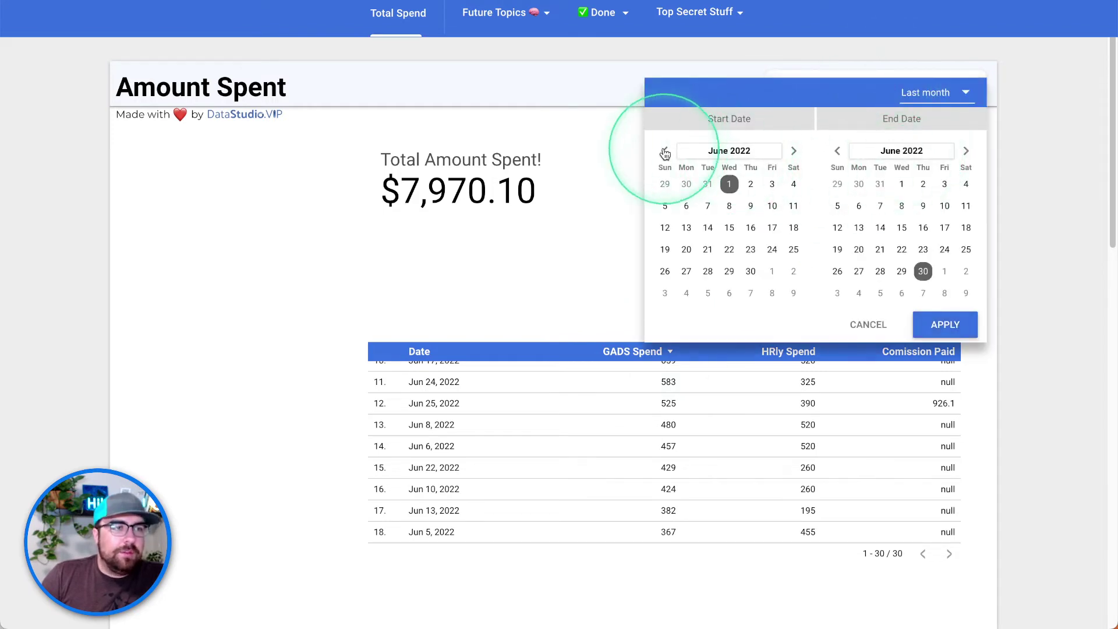
pyautogui.click(772, 227)
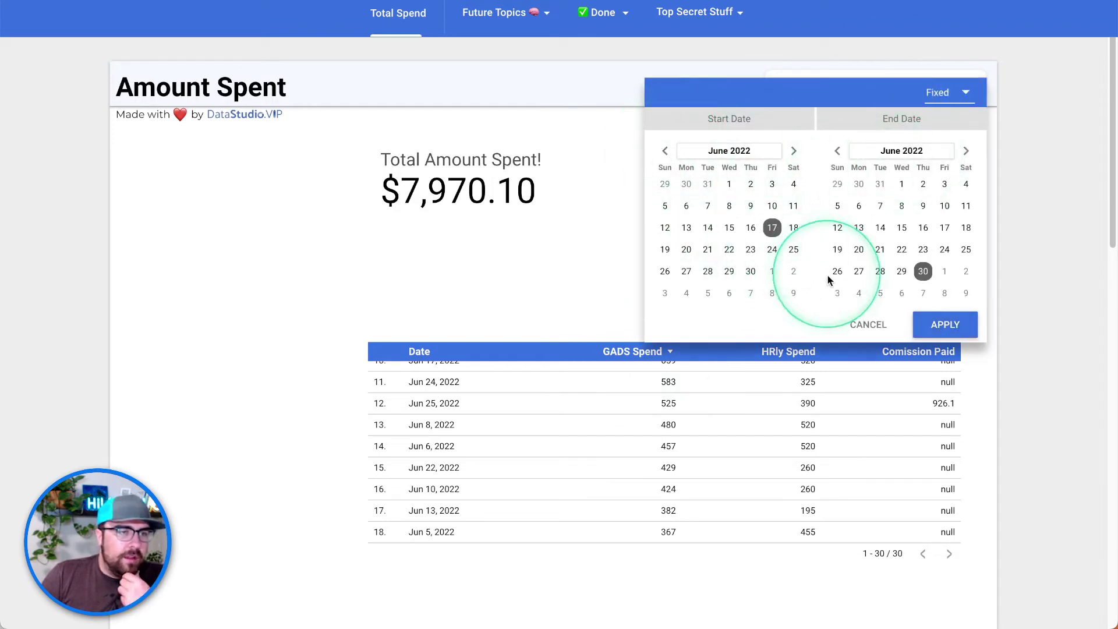
pyautogui.click(941, 323)
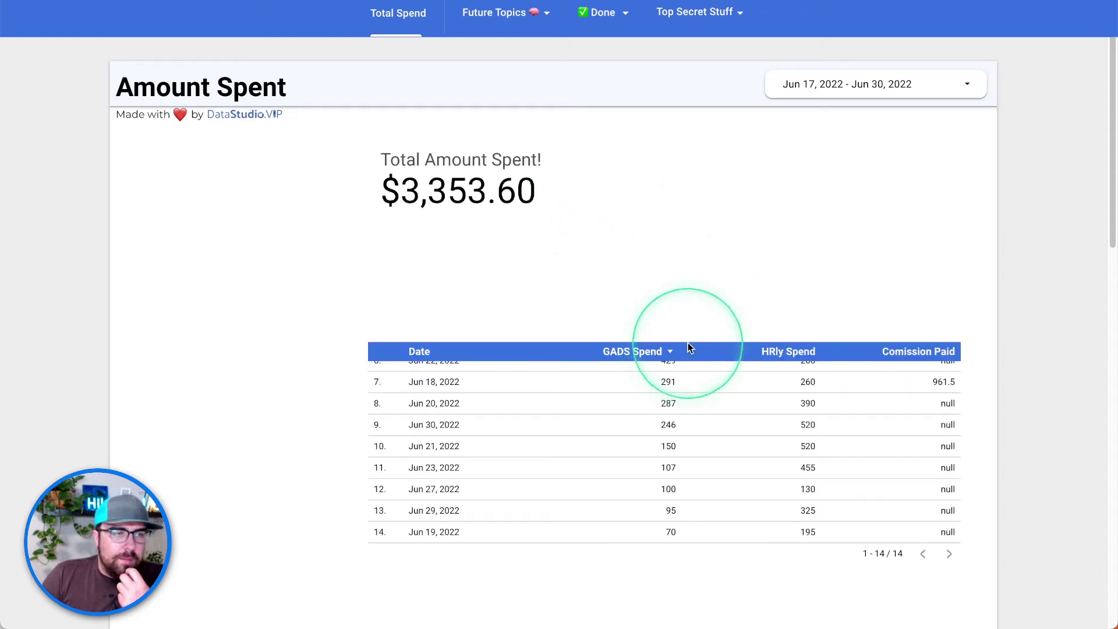
# Review the blended table's rows for the chosen dates and return the report to edit mode
pyautogui.scroll(2, 906, 478)
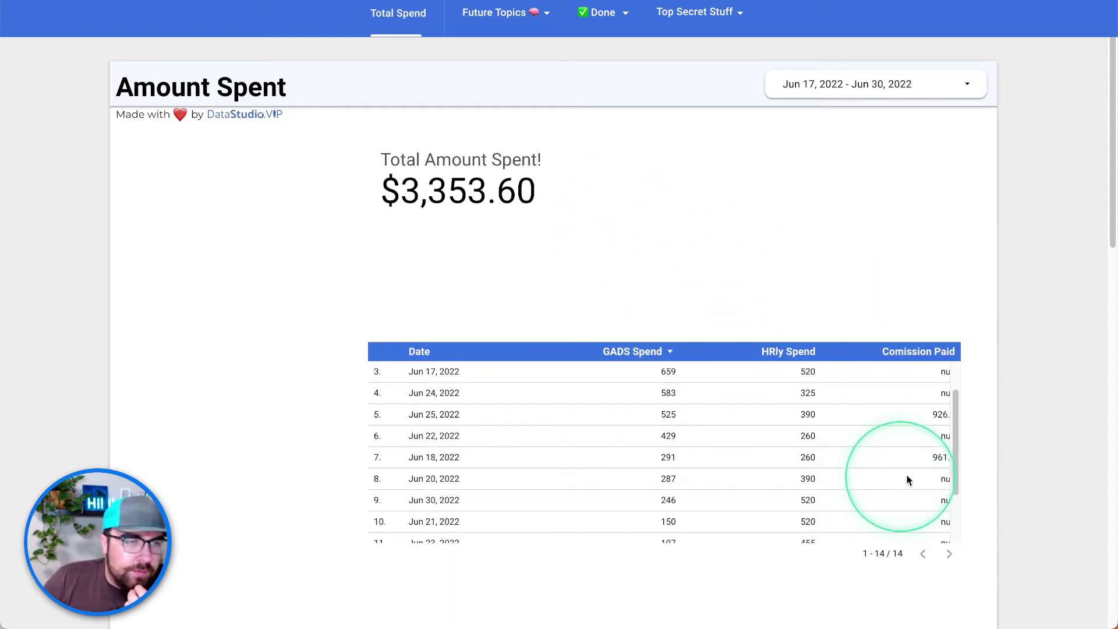
pyautogui.scroll(-2, 919, 446)
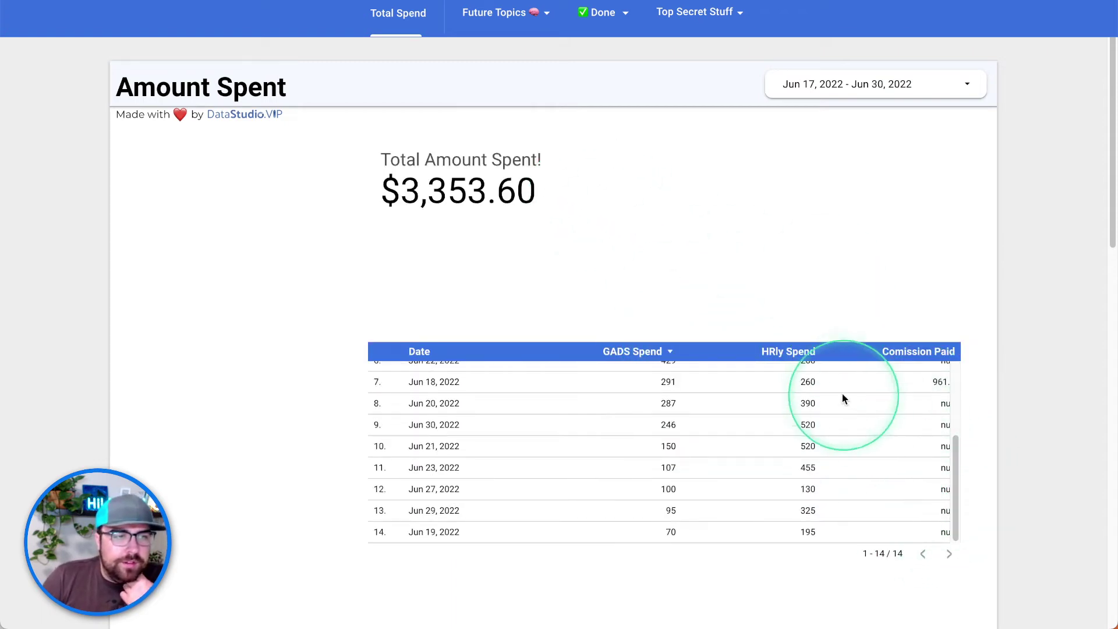
pyautogui.scroll(3, 809, 534)
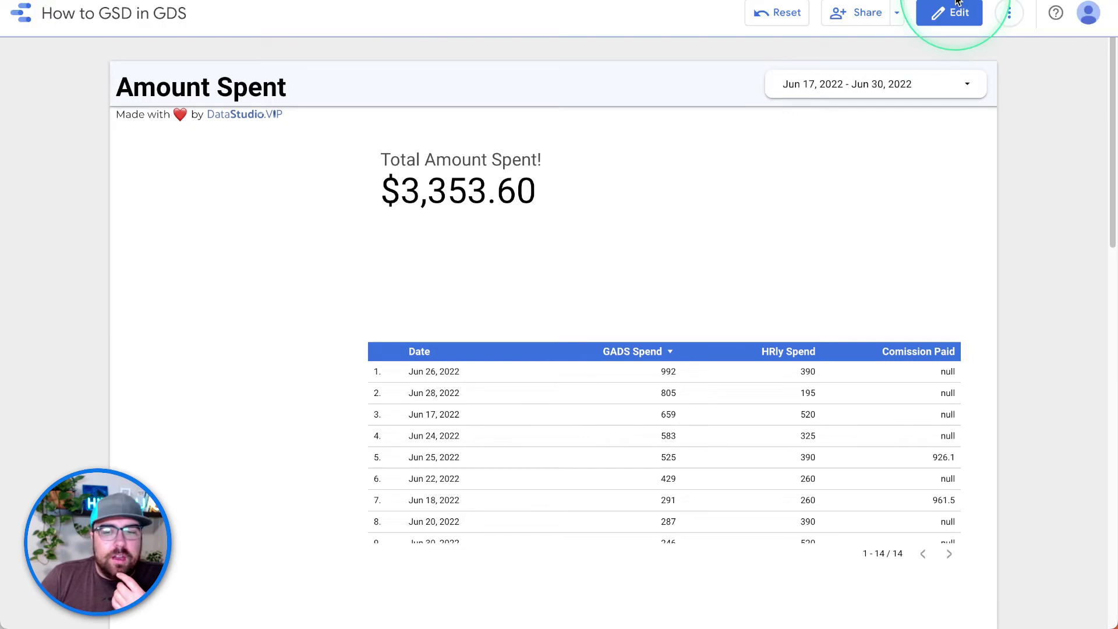
pyautogui.click(958, 17)
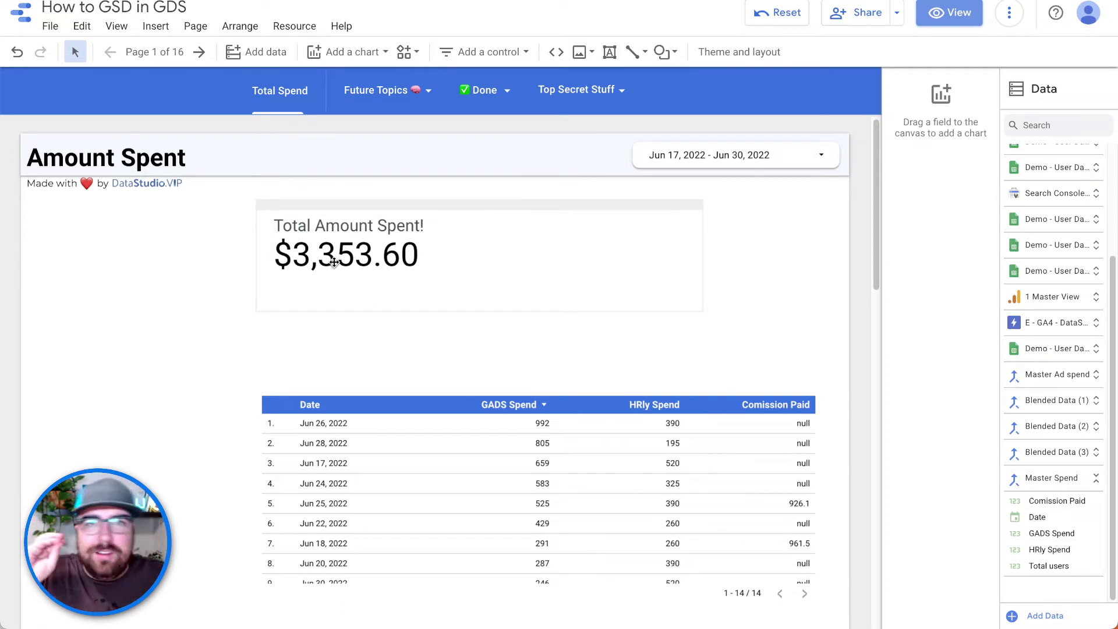
# Reduce the height of the Total Amount Spent! scorecard and place a column chart below it
pyautogui.click(437, 273)
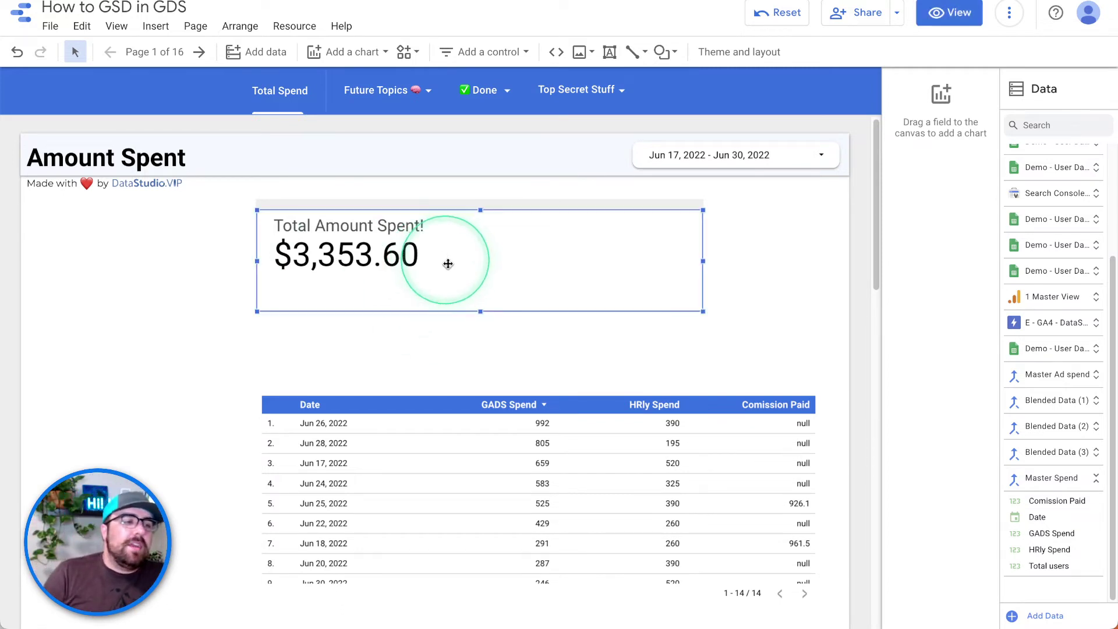
pyautogui.moveTo(481, 312); pyautogui.dragTo(481, 278)
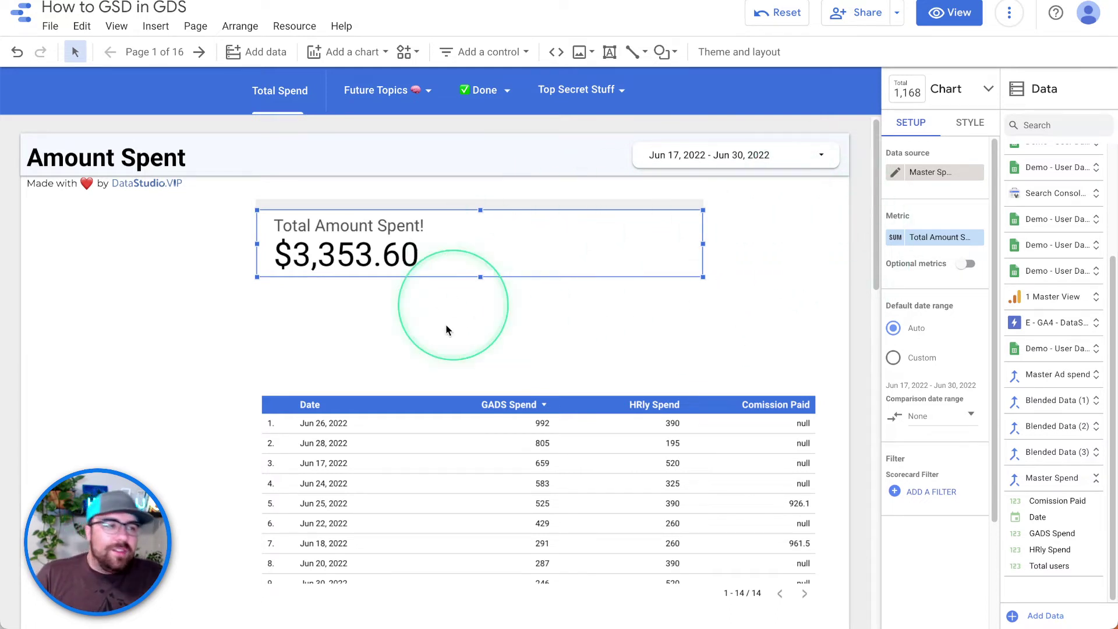
pyautogui.click(353, 52)
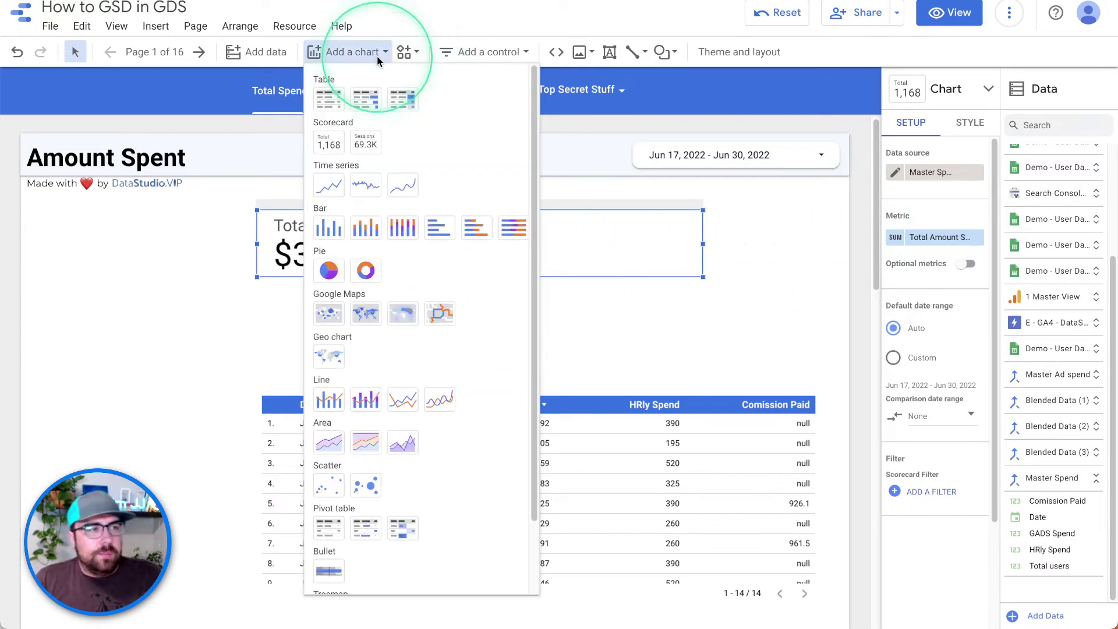
pyautogui.click(342, 239)
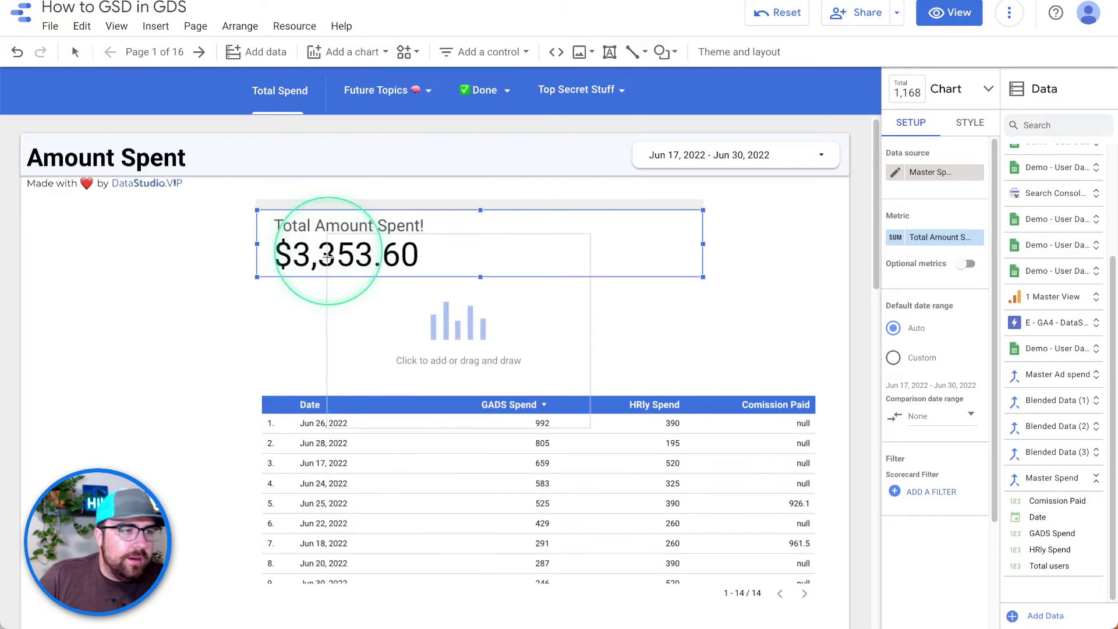
pyautogui.click(552, 292)
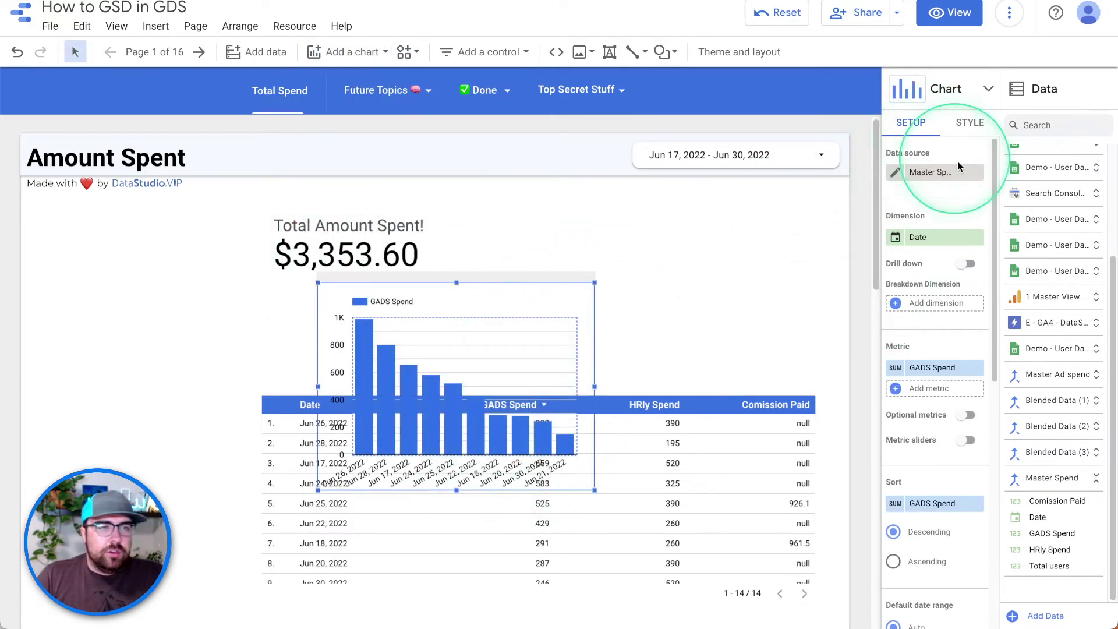
# Set the new bar chart's orientation to horizontal
pyautogui.click(960, 124)
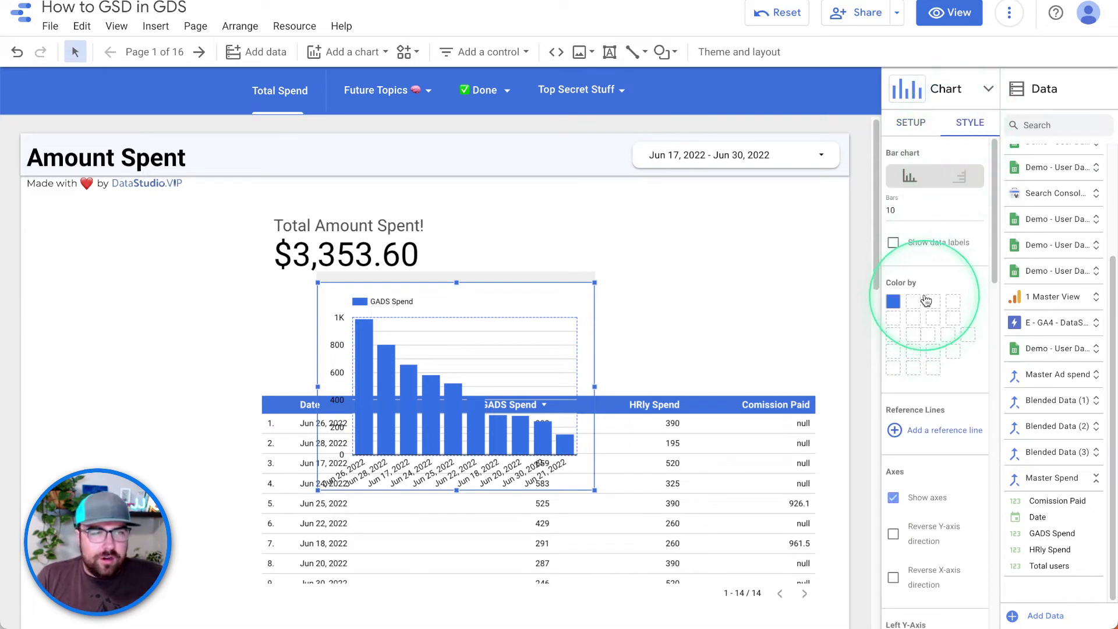
pyautogui.click(959, 176)
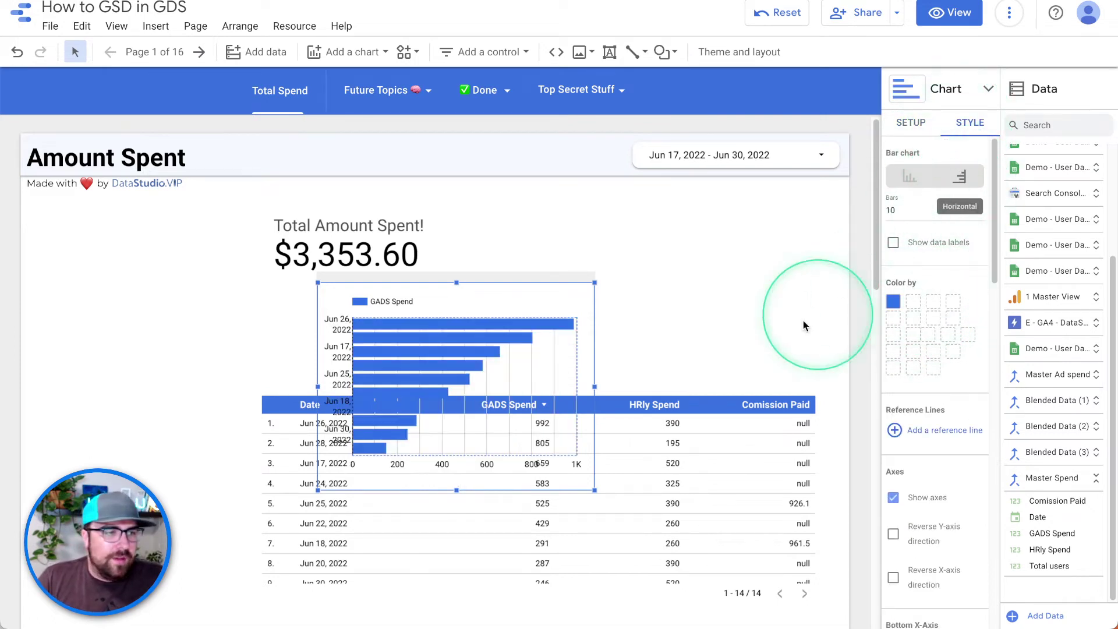
pyautogui.click(729, 406)
pyautogui.click(487, 350)
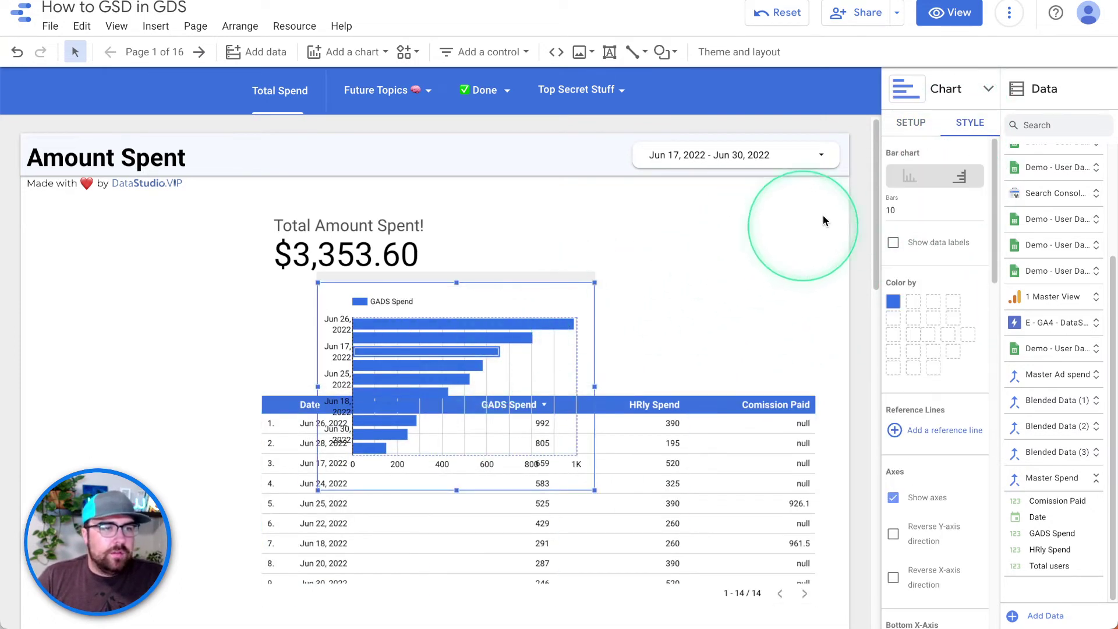
# Move the blended table down clear of the bar chart, then shorten the chart and extend it to the left
pyautogui.click(912, 129)
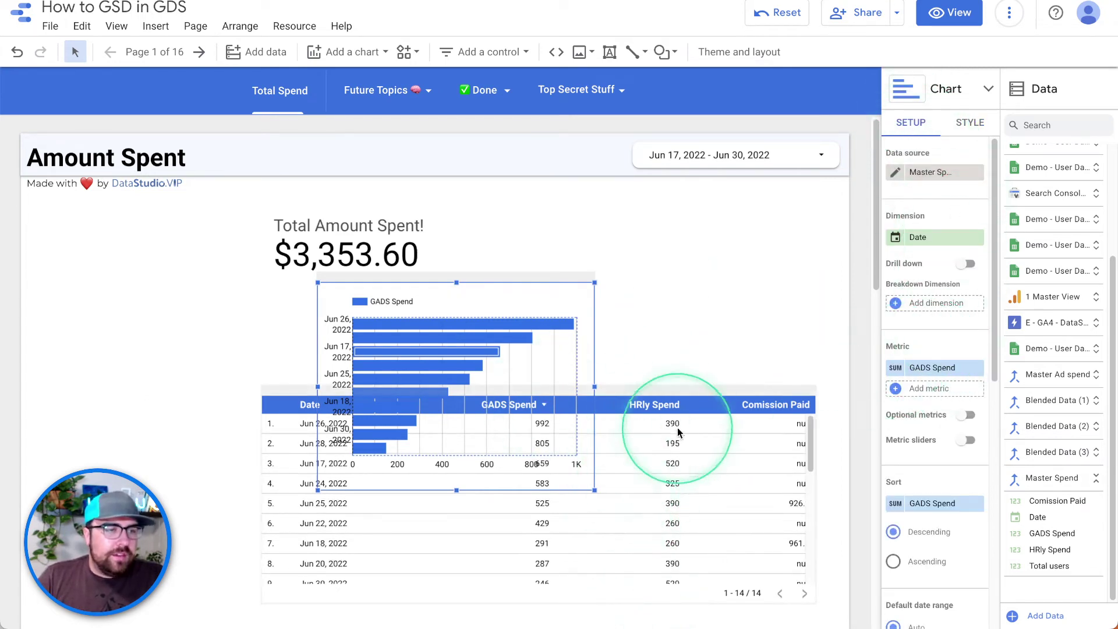
pyautogui.moveTo(676, 429); pyautogui.dragTo(687, 522)
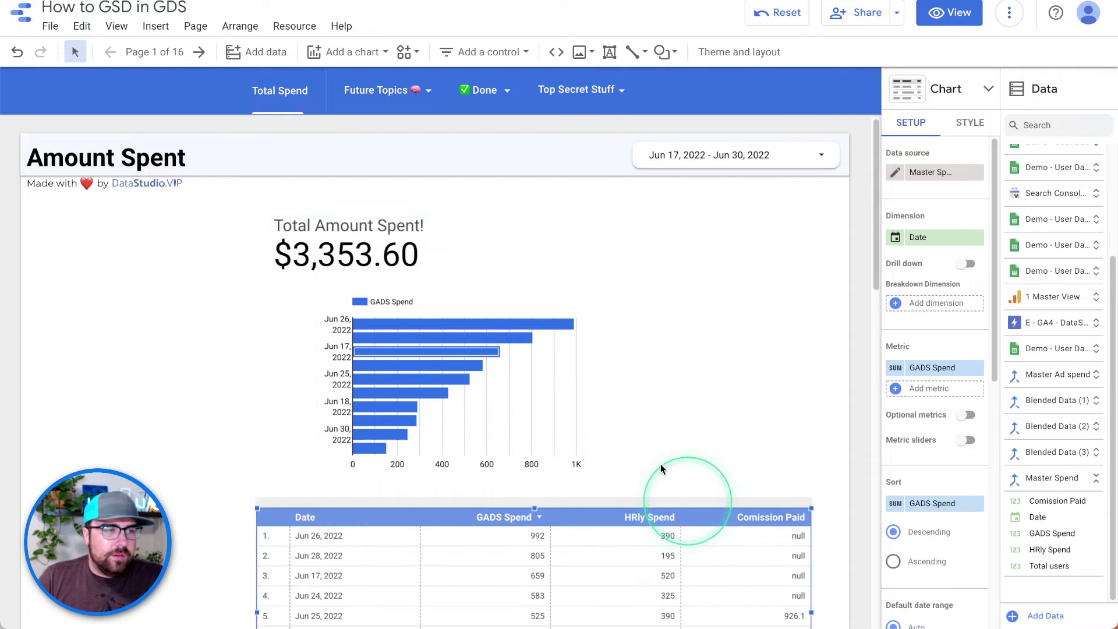
pyautogui.click(569, 391)
pyautogui.moveTo(458, 490); pyautogui.dragTo(458, 432)
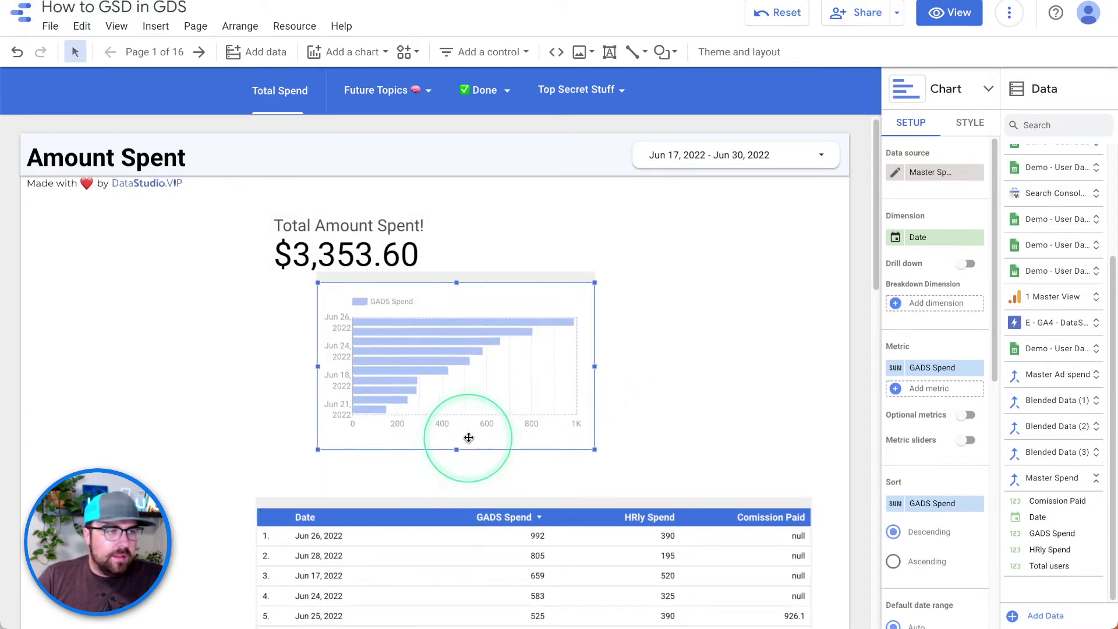
pyautogui.moveTo(317, 357); pyautogui.dragTo(244, 357)
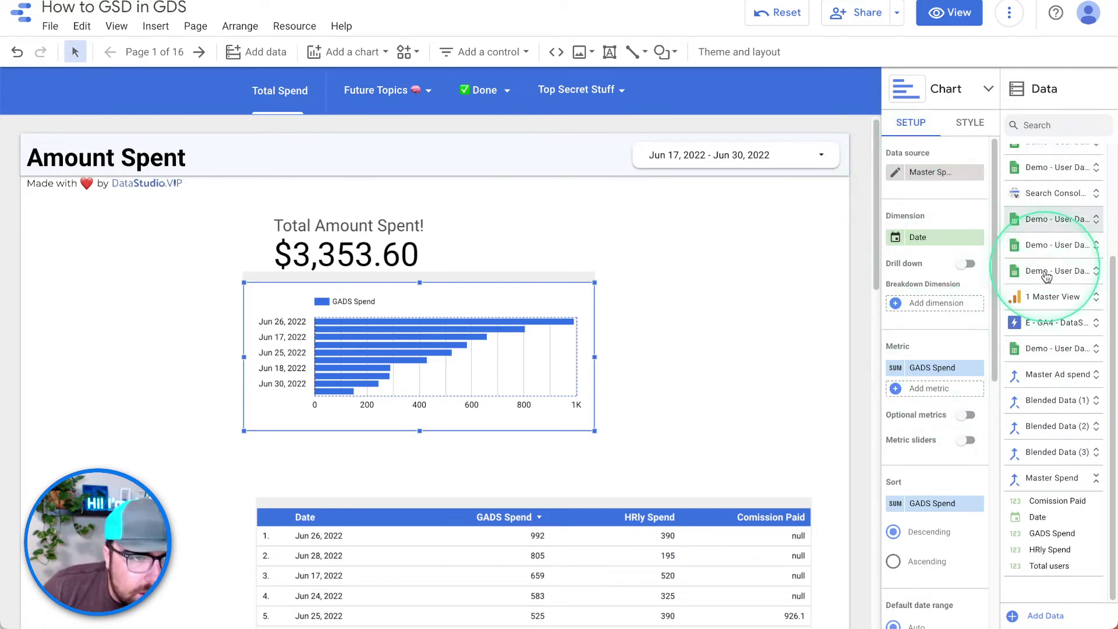
# Examine the report's available data sources, including the fields of Master Ad spend and Master Spend
pyautogui.scroll(3, 1071, 291)
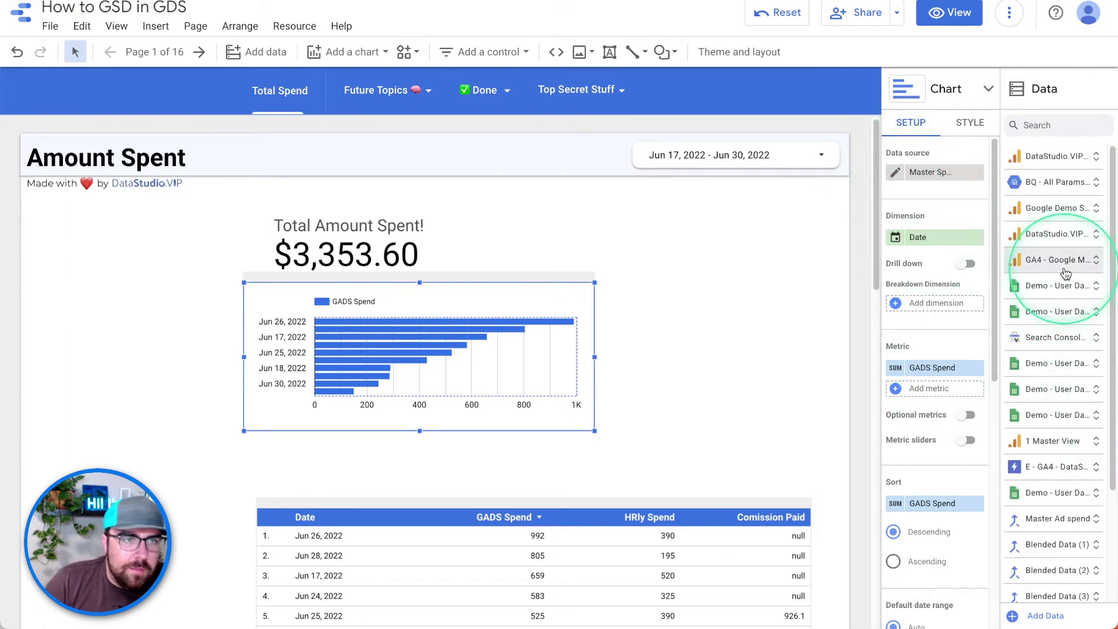
pyautogui.scroll(-2, 1075, 408)
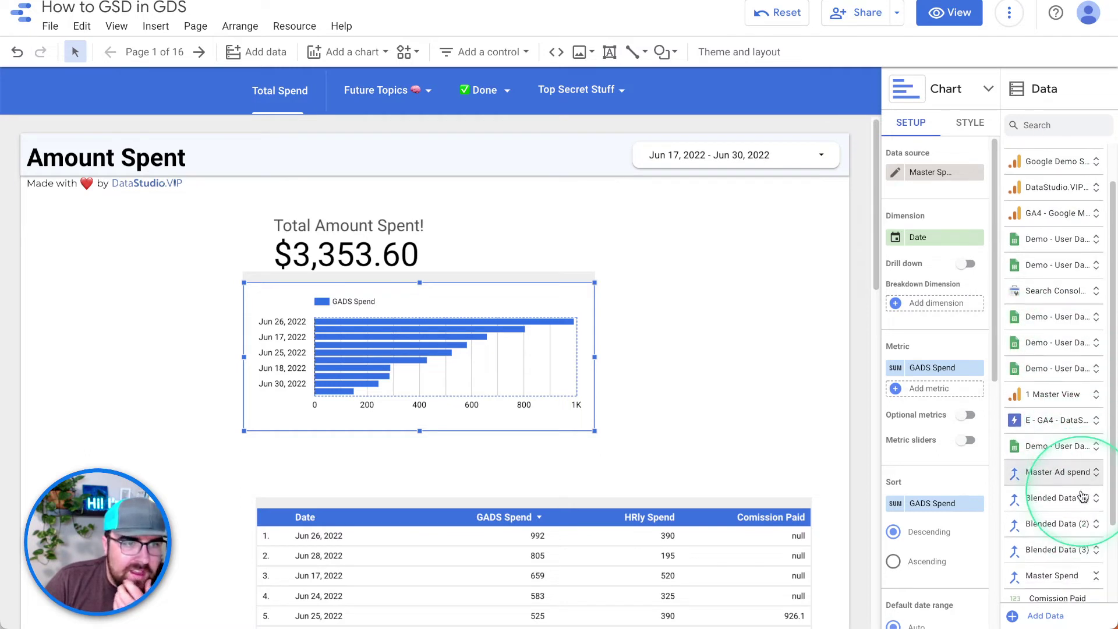
pyautogui.scroll(-3, 1083, 496)
pyautogui.click(1059, 404)
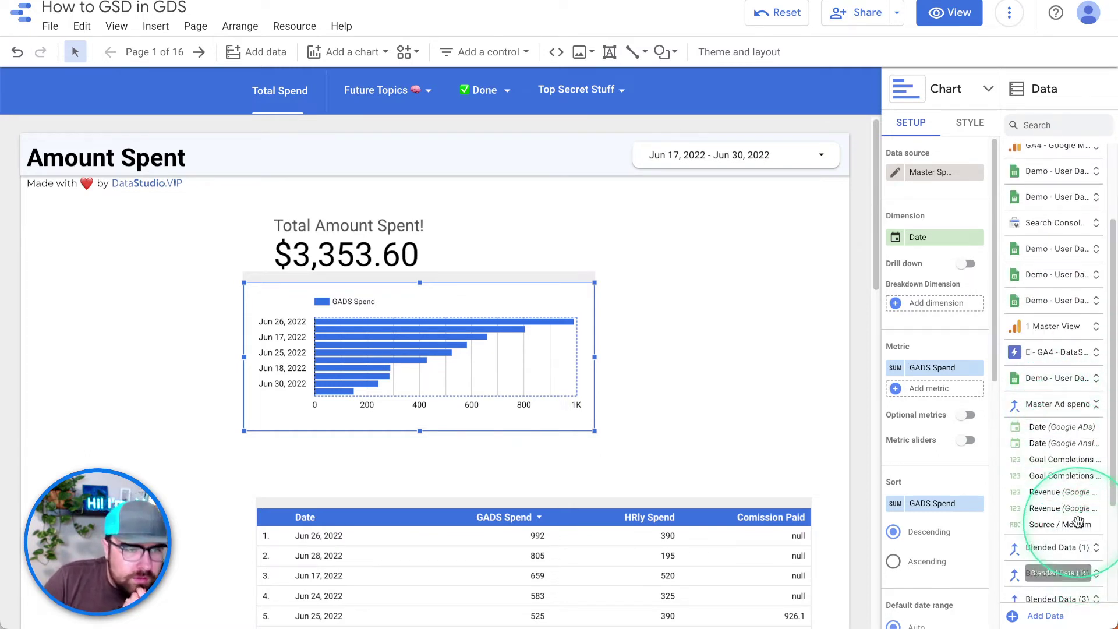
pyautogui.click(1057, 405)
pyautogui.click(1057, 405)
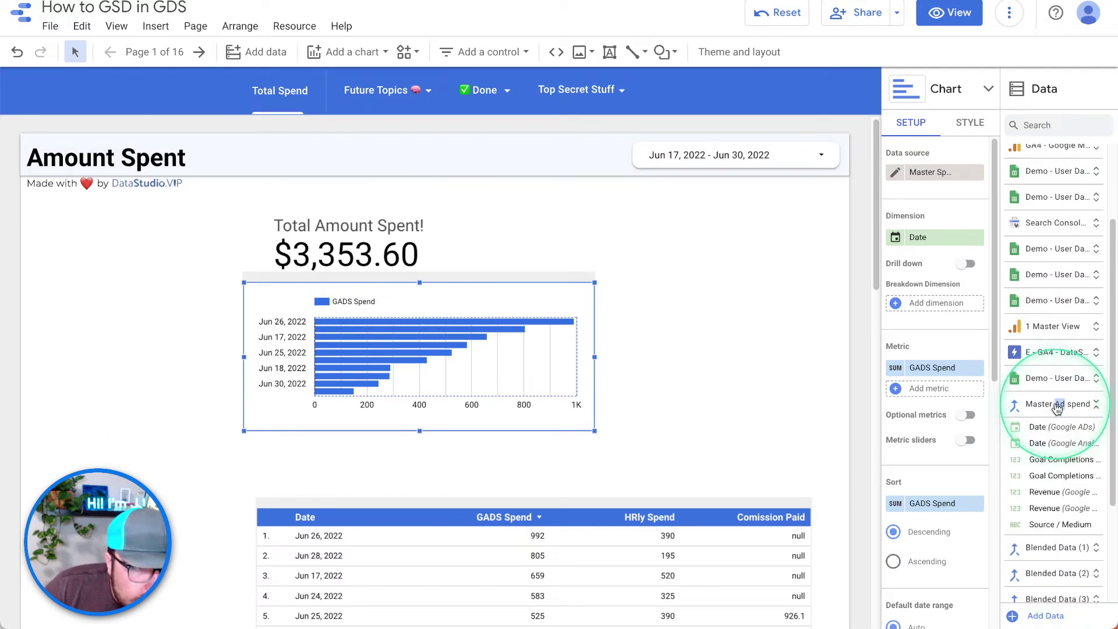
pyautogui.scroll(-3, 1063, 530)
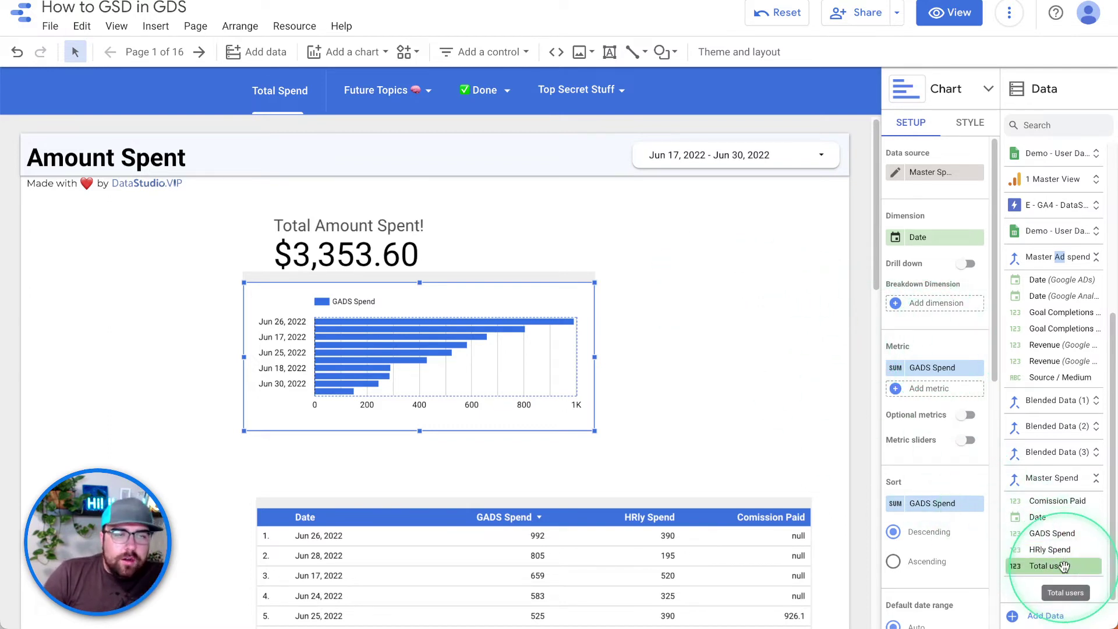
# Nudge the Total Amount Spent! scorecard slightly up and to the left, and reselect the bar chart
pyautogui.moveTo(384, 238); pyautogui.dragTo(489, 224)
pyautogui.click(679, 259)
pyautogui.moveTo(689, 222); pyautogui.dragTo(563, 242)
pyautogui.click(512, 317)
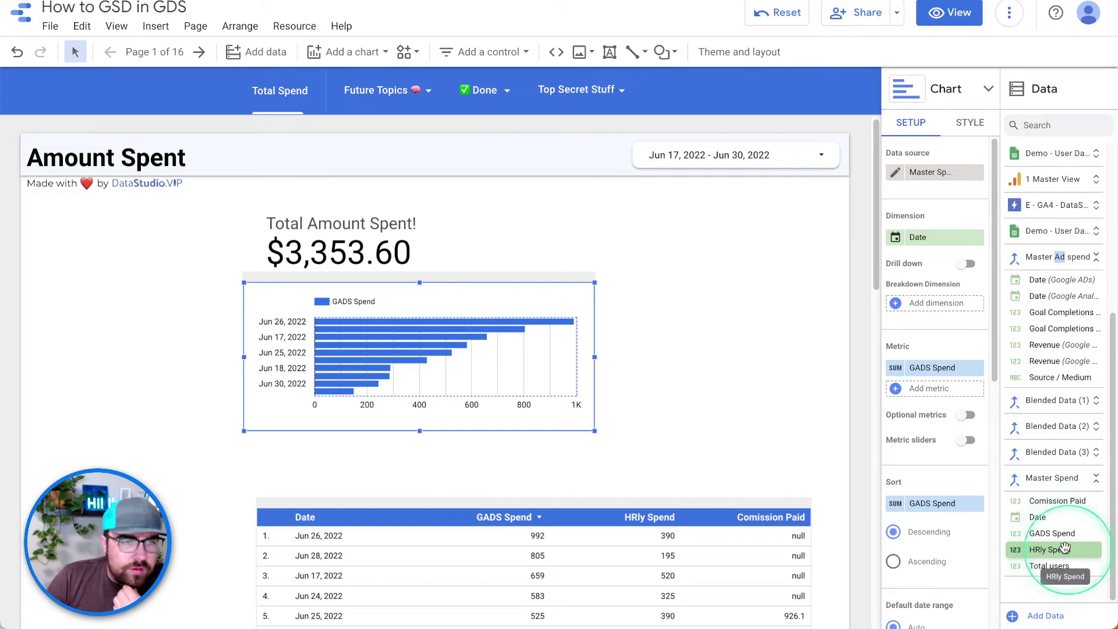
# Add the HRly Spend and Comission Paid metrics to the bar chart, trying and removing Total users in between
pyautogui.moveTo(1065, 548); pyautogui.dragTo(946, 394)
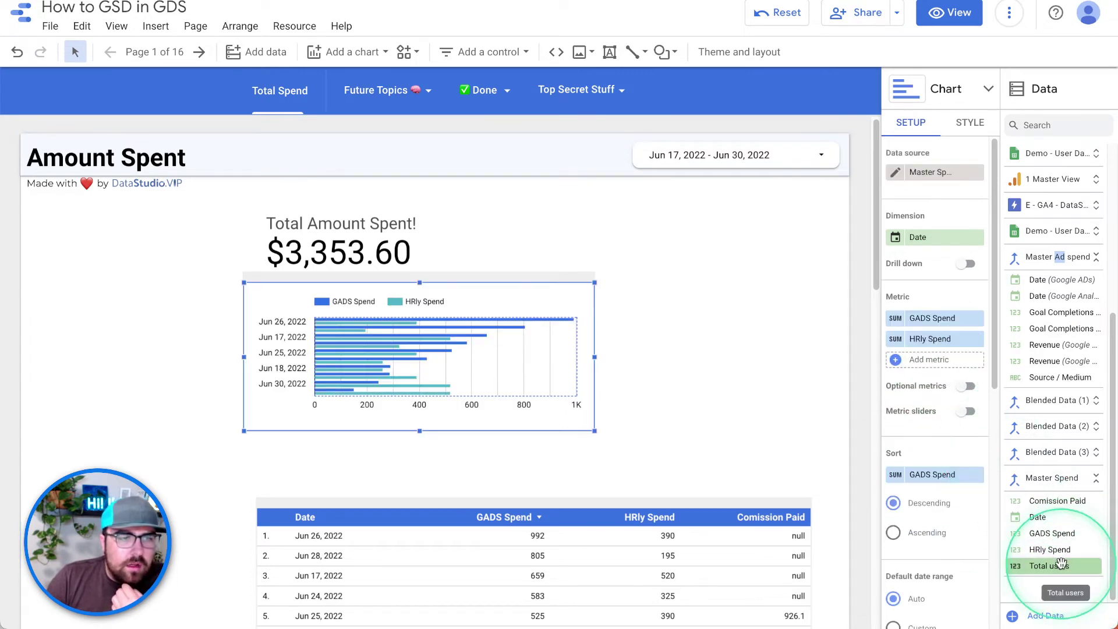
pyautogui.moveTo(1057, 568); pyautogui.dragTo(929, 367)
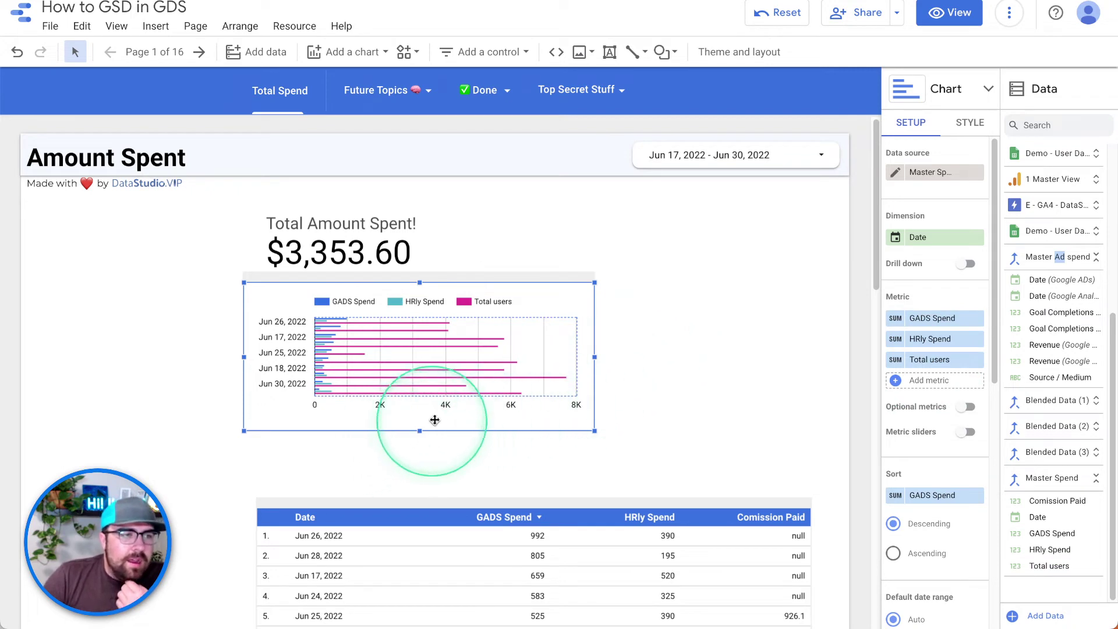
pyautogui.click(975, 361)
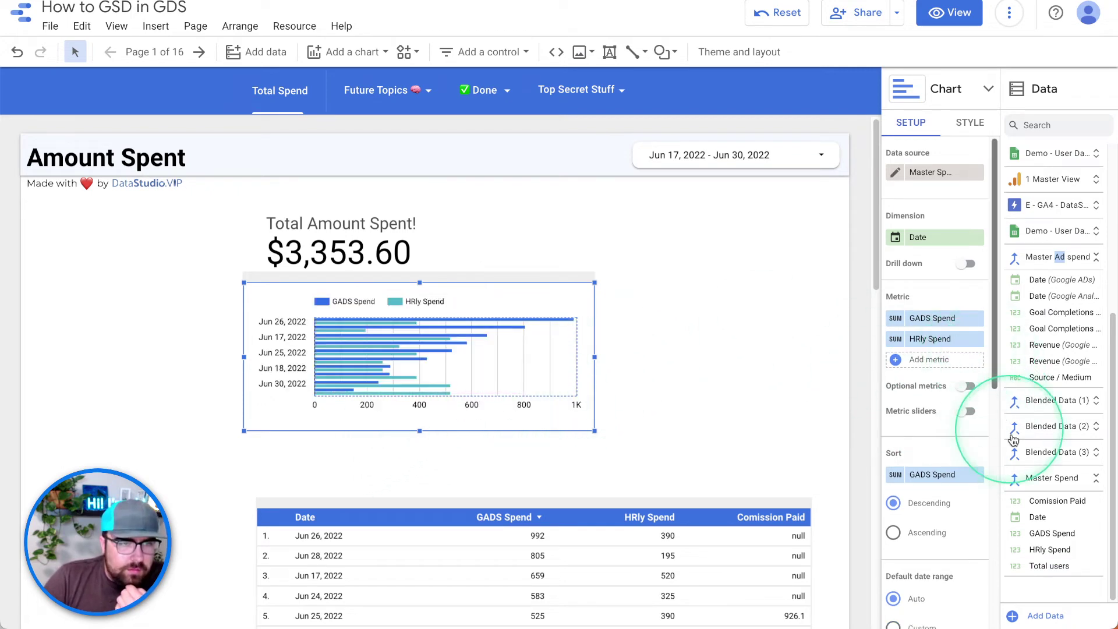
pyautogui.moveTo(1045, 500); pyautogui.dragTo(939, 361)
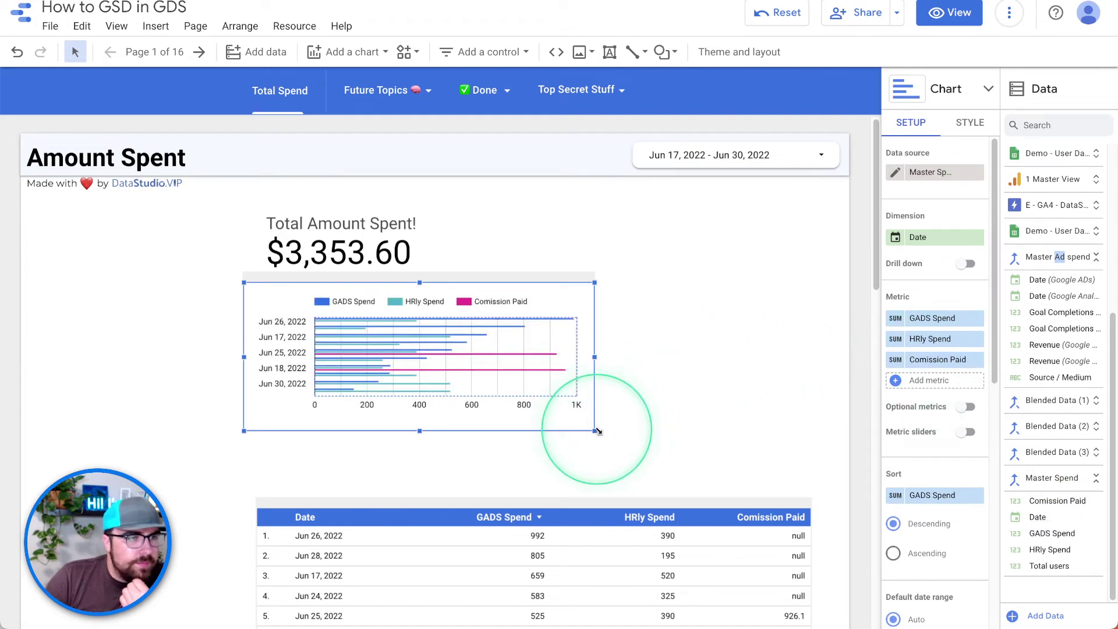
# Enlarge the bar chart toward the page's right edge and set its Date dimension's type to ISO Year Week
pyautogui.moveTo(597, 431); pyautogui.dragTo(836, 485)
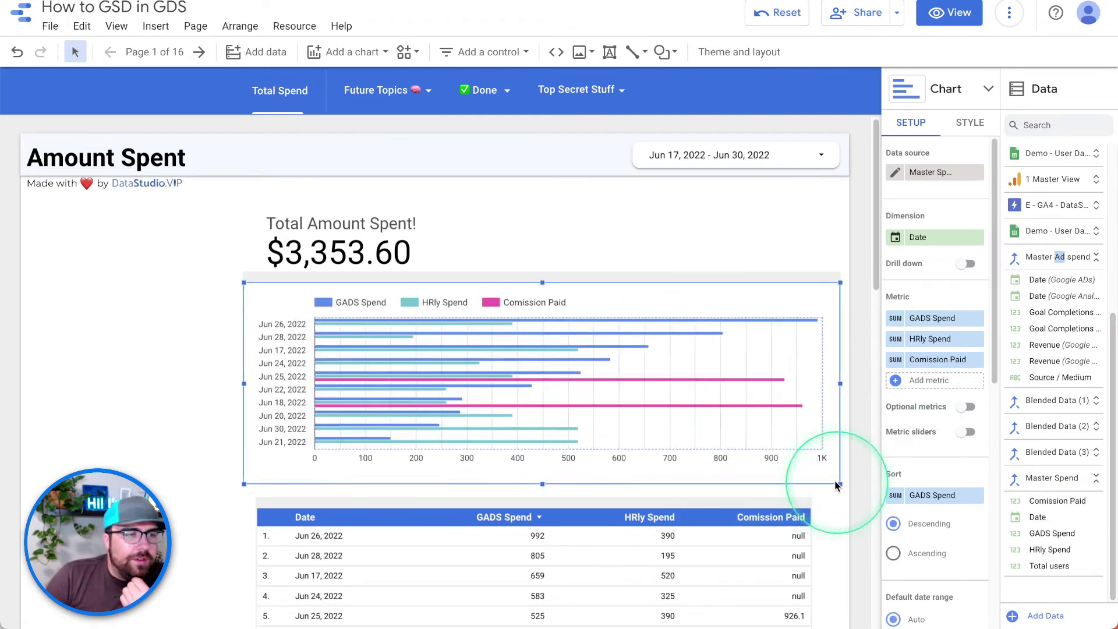
pyautogui.click(656, 382)
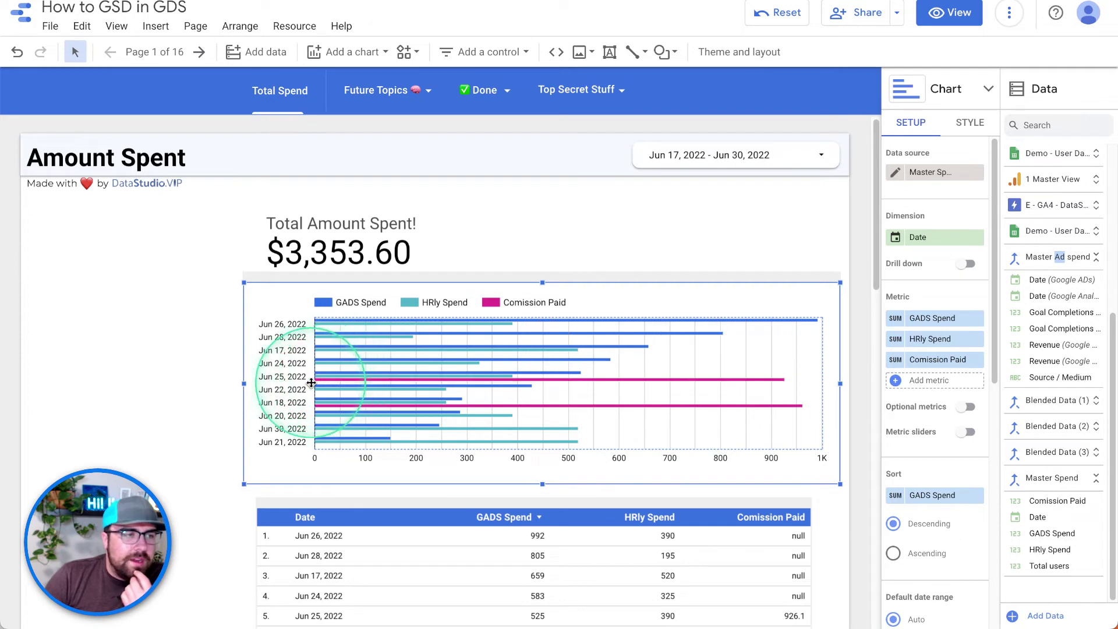
pyautogui.click(897, 239)
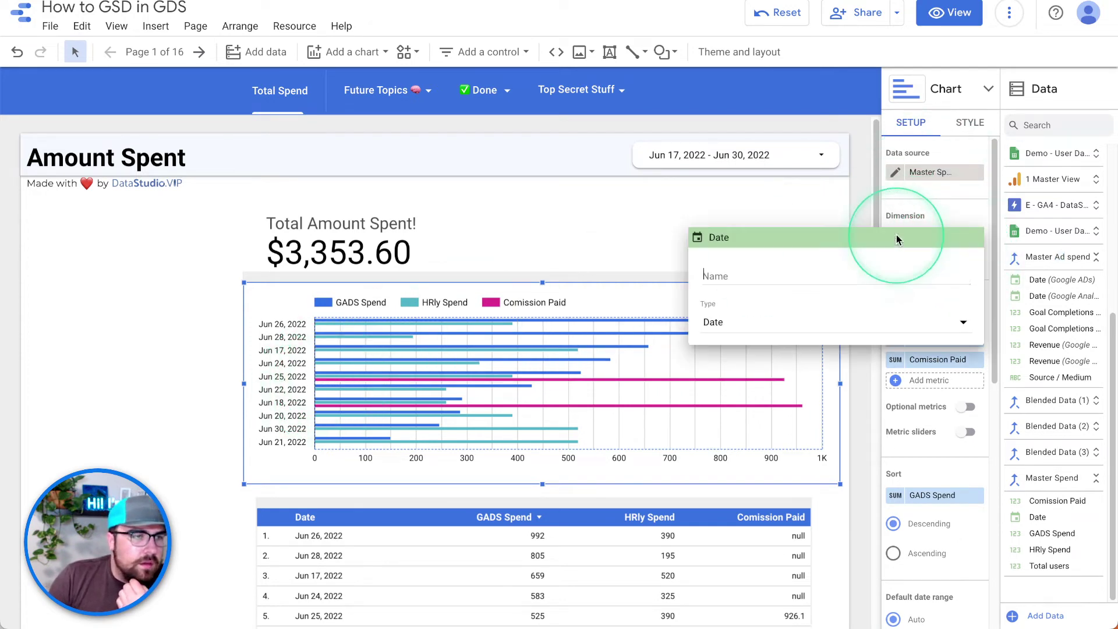
pyautogui.click(806, 307)
pyautogui.moveTo(818, 390)
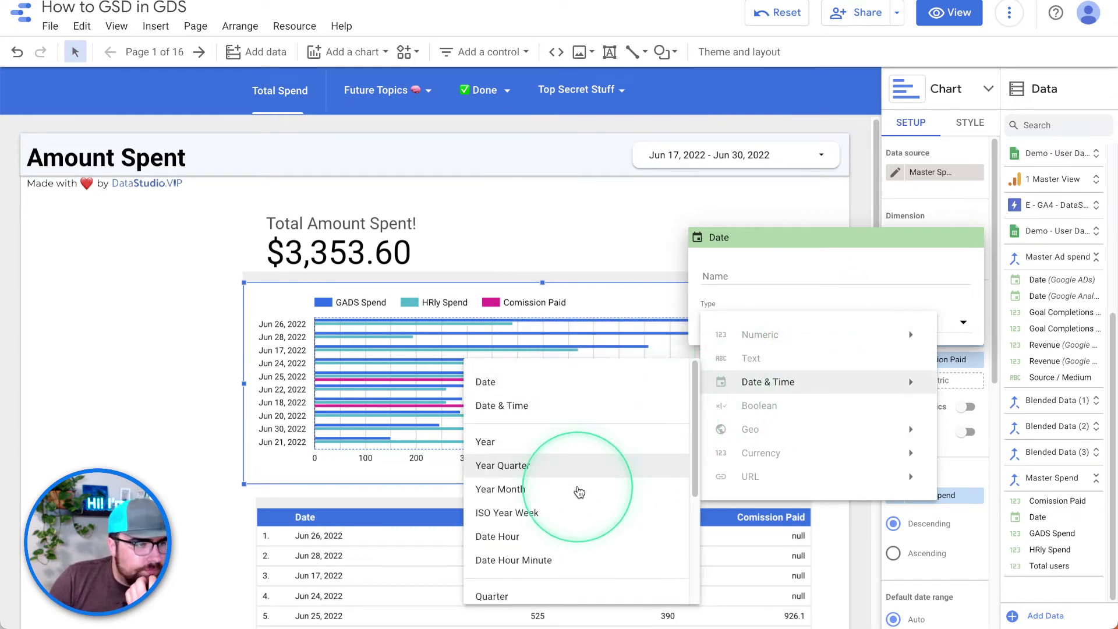
pyautogui.click(575, 512)
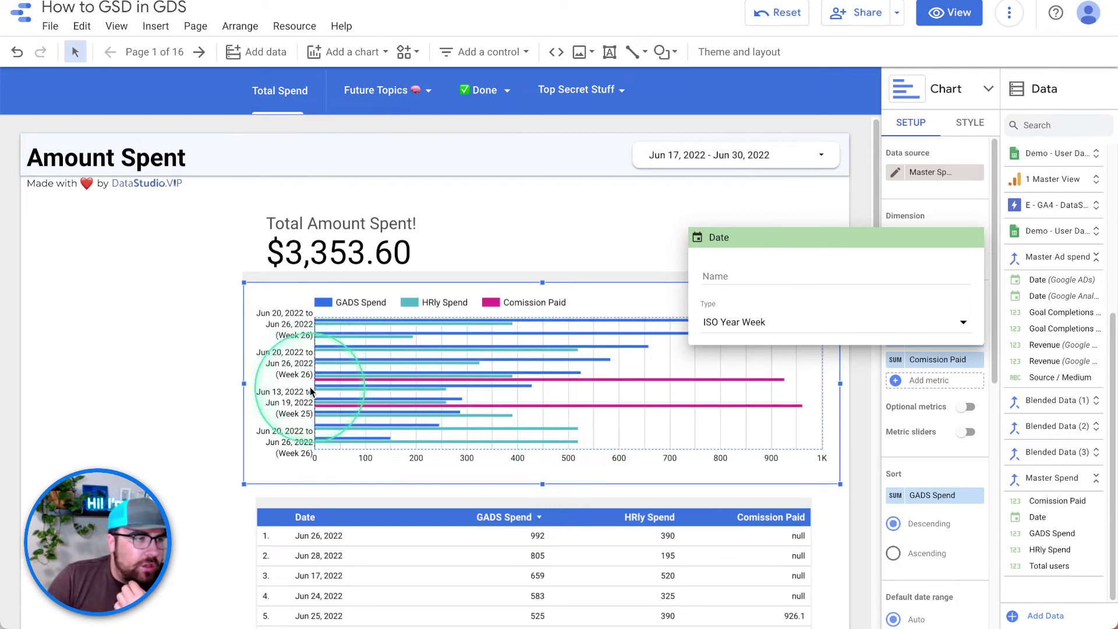
pyautogui.click(548, 372)
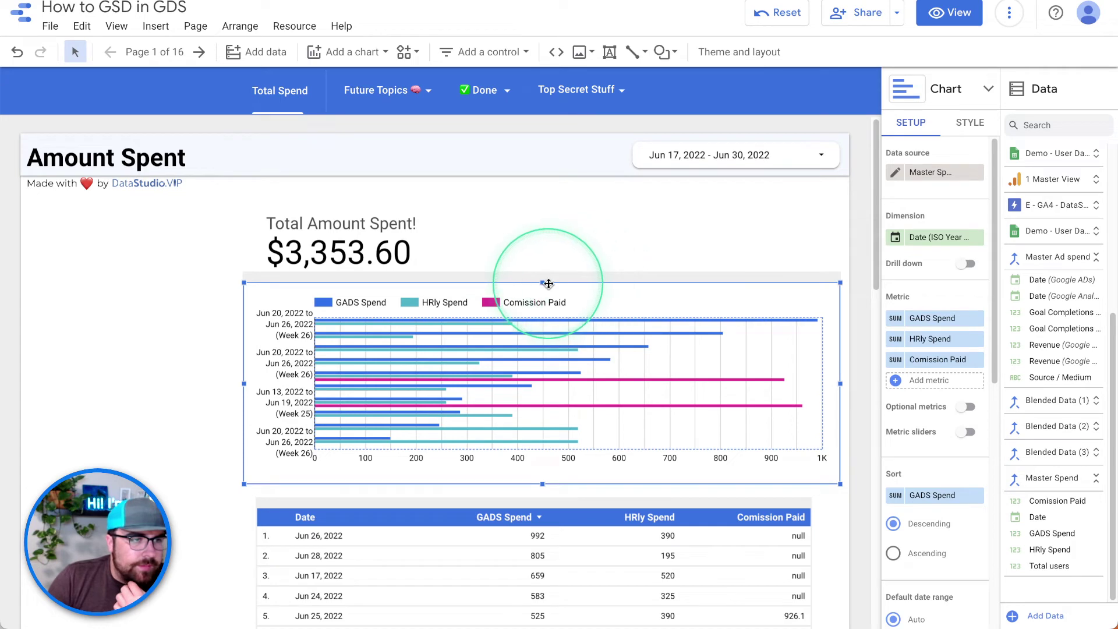
# Switch the bar chart to vertical bars, then move it left and widen it to the table's right edge
pyautogui.click(970, 122)
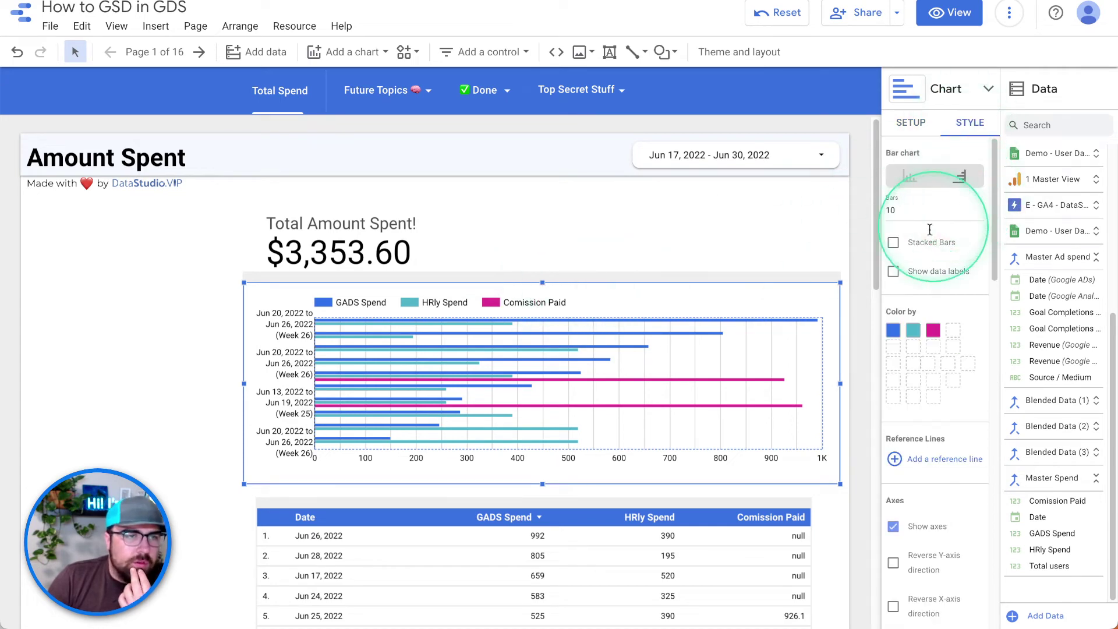
pyautogui.click(912, 183)
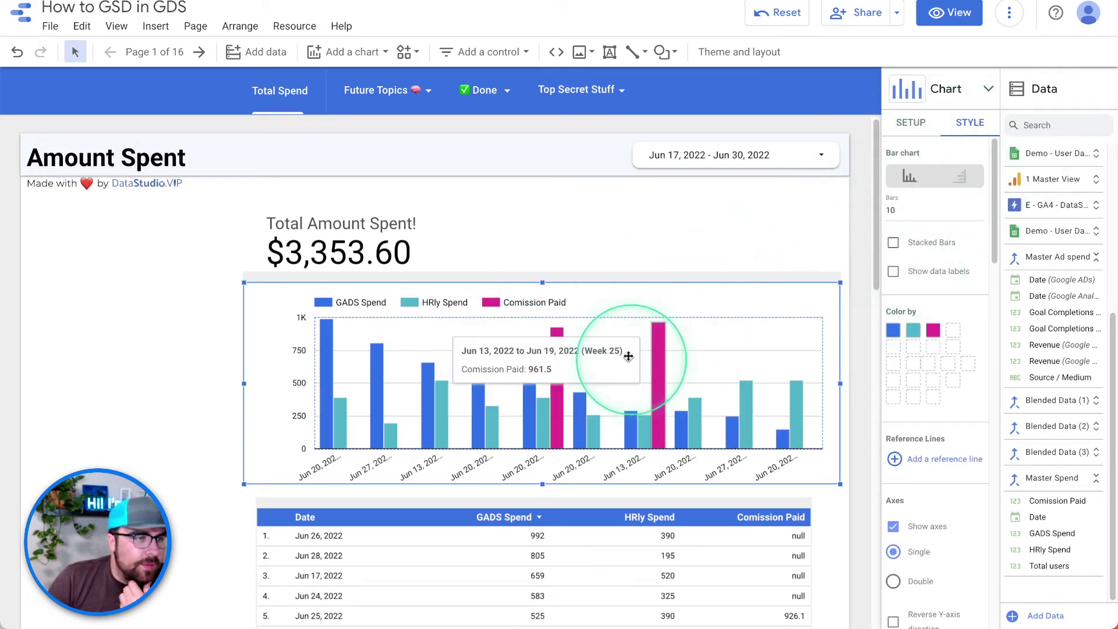
pyautogui.moveTo(636, 290); pyautogui.dragTo(477, 295)
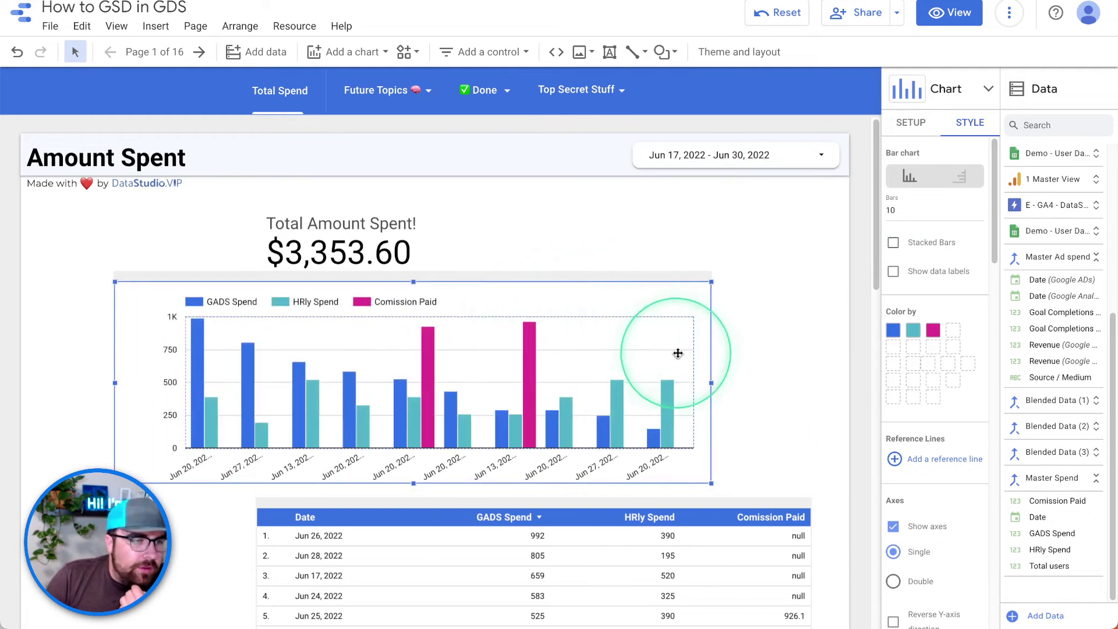
pyautogui.moveTo(713, 383); pyautogui.dragTo(811, 383)
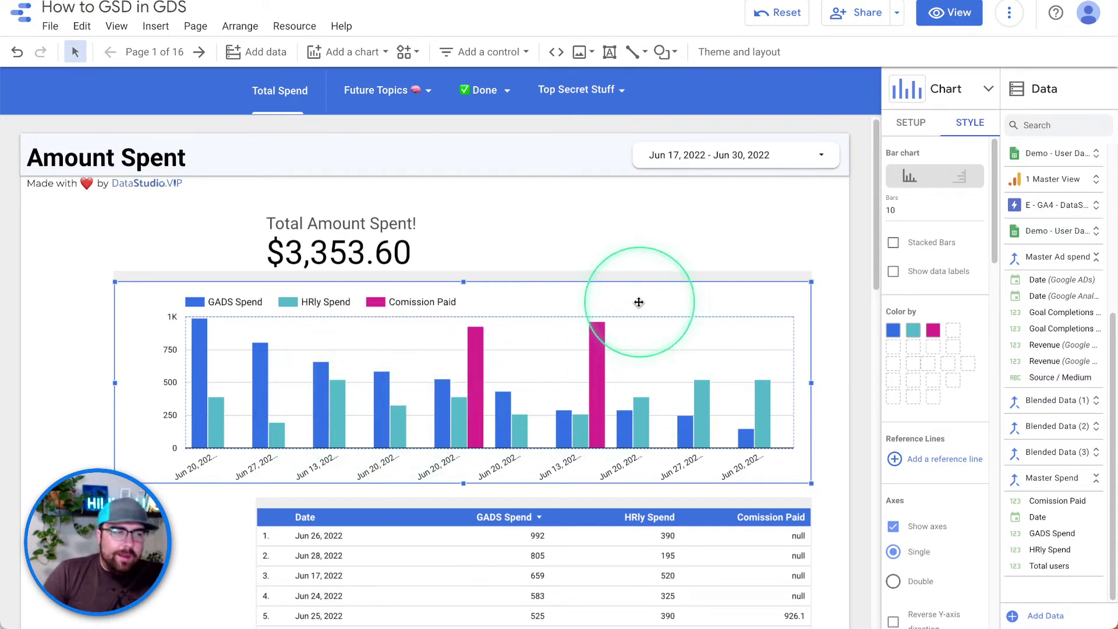
# Extend the column chart slightly upward and out to the page's left margin, and move the scorecard up and left above it
pyautogui.moveTo(460, 283); pyautogui.dragTo(460, 277)
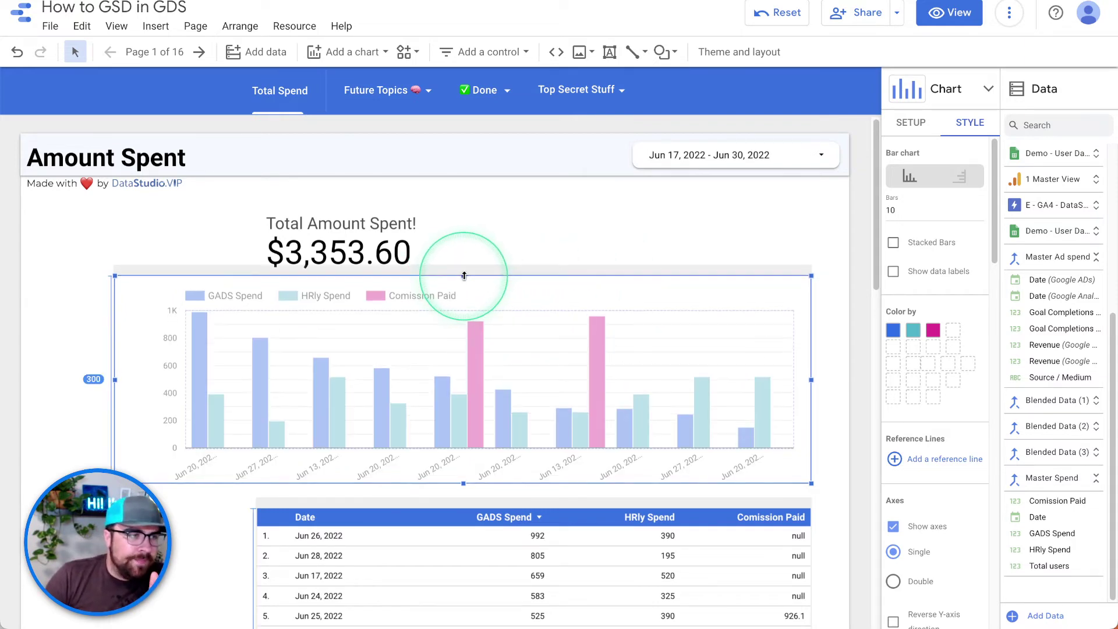
pyautogui.moveTo(124, 381); pyautogui.dragTo(44, 382)
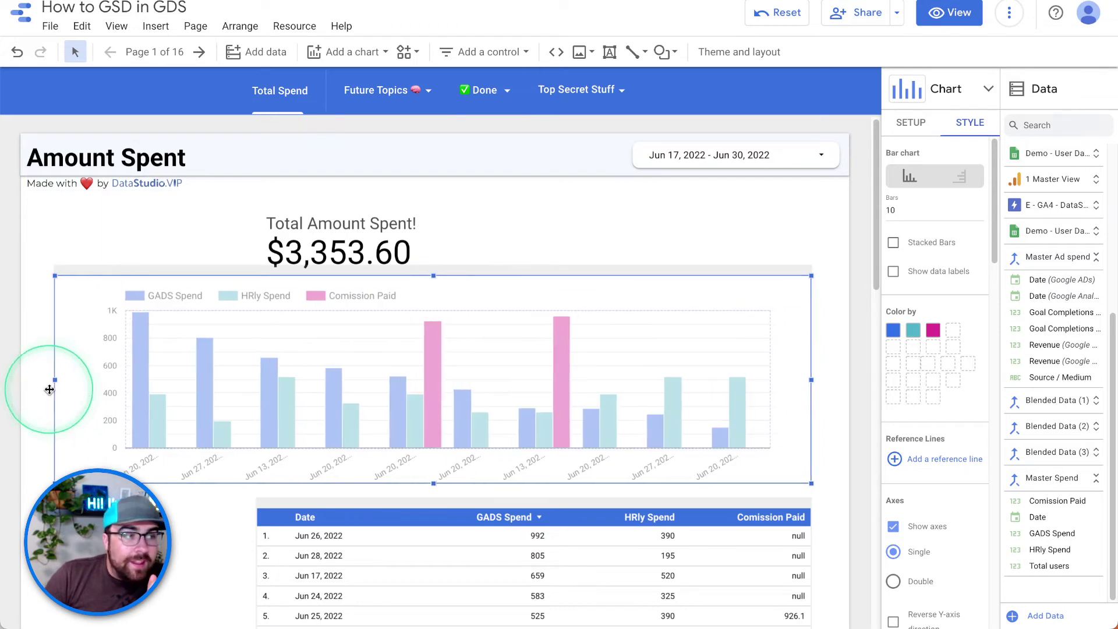
pyautogui.moveTo(349, 238); pyautogui.dragTo(294, 230)
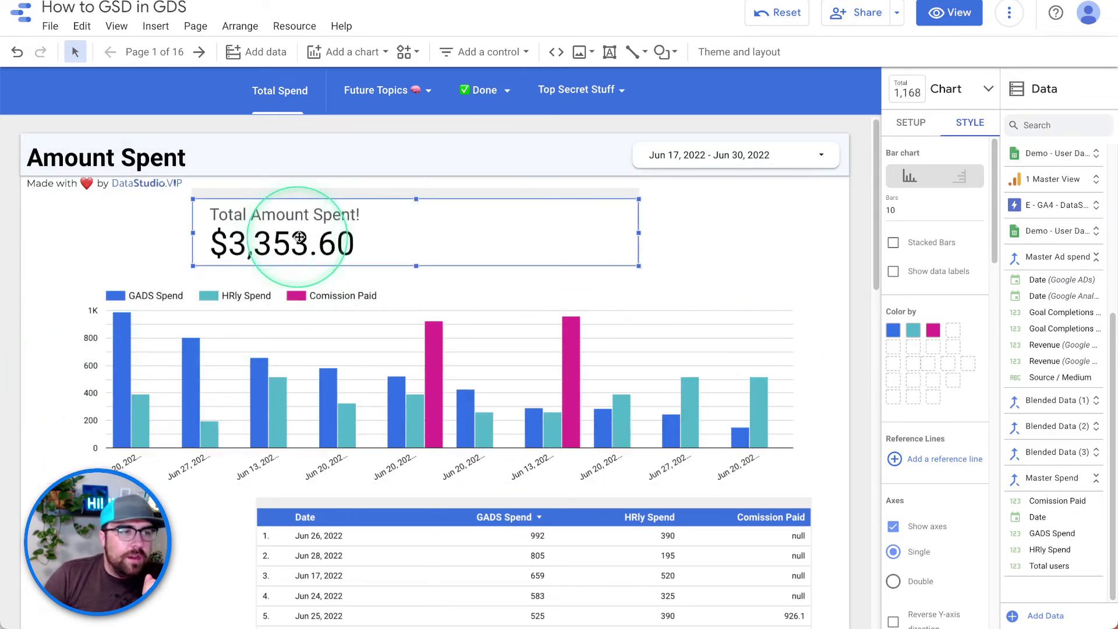
# Narrow the Total Amount Spent! scorecard to about half its width and paste a copy of it beside it
pyautogui.moveTo(635, 236); pyautogui.dragTo(537, 223)
pyautogui.press('super+c')
pyautogui.press('super+v')
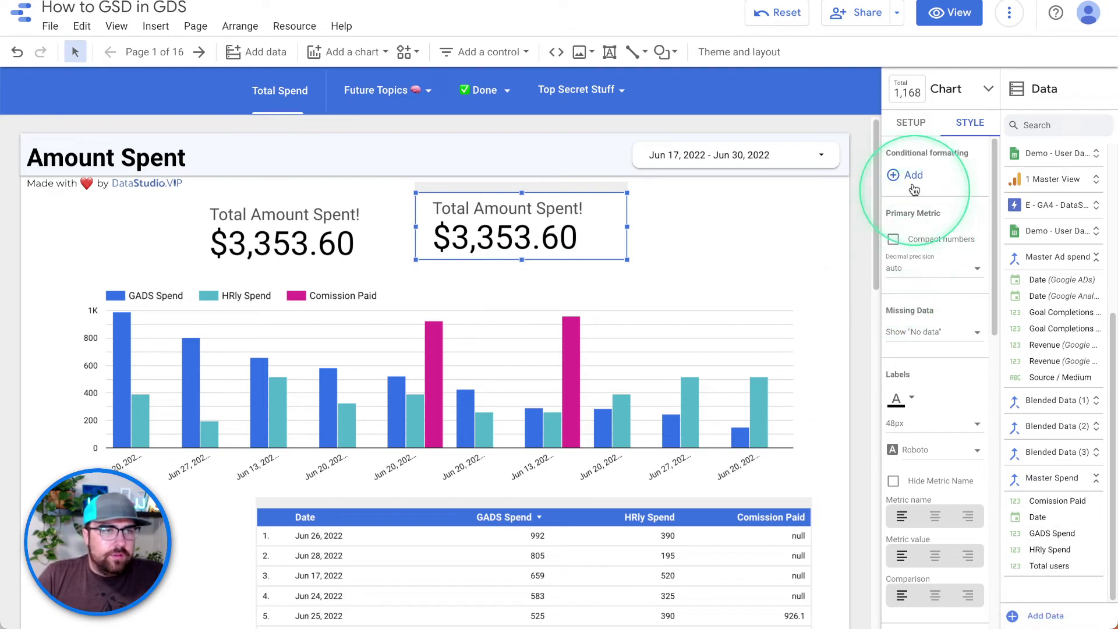
# Change the copied scorecard's metric to Total users
pyautogui.click(912, 123)
pyautogui.click(935, 234)
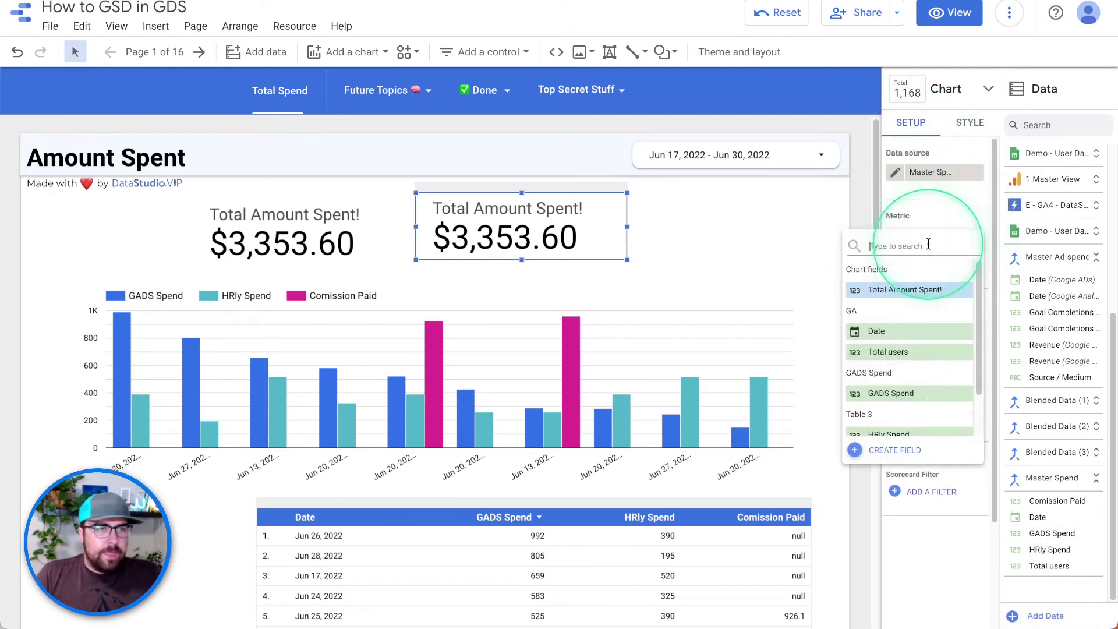
pyautogui.click(876, 351)
# Duplicate the Total users scorecard and place the copy beside it, near the page's right edge
pyautogui.press('super+c')
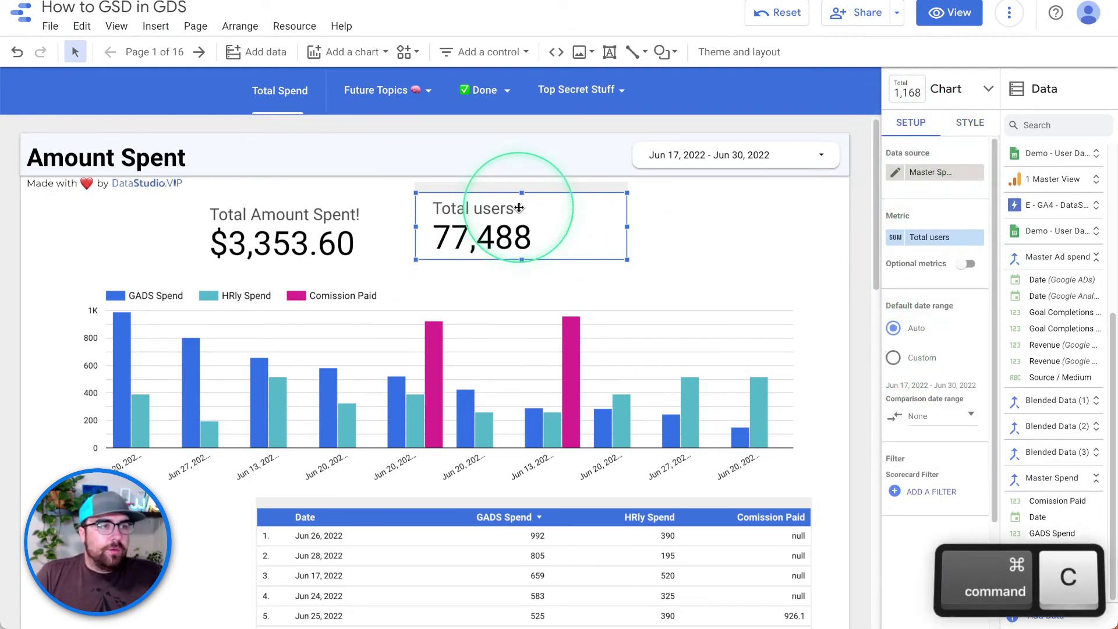
pyautogui.press('super+v')
pyautogui.moveTo(538, 234); pyautogui.dragTo(737, 211)
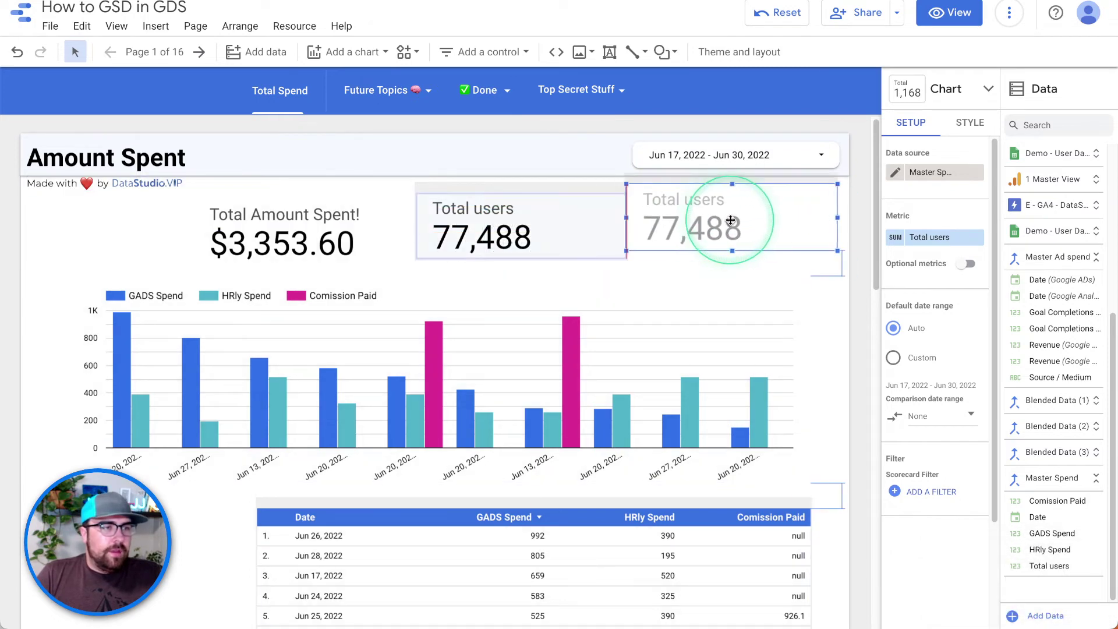
# Copy the whole formula of the Total Amount Spent! metric from the first scorecard
pyautogui.click(512, 212)
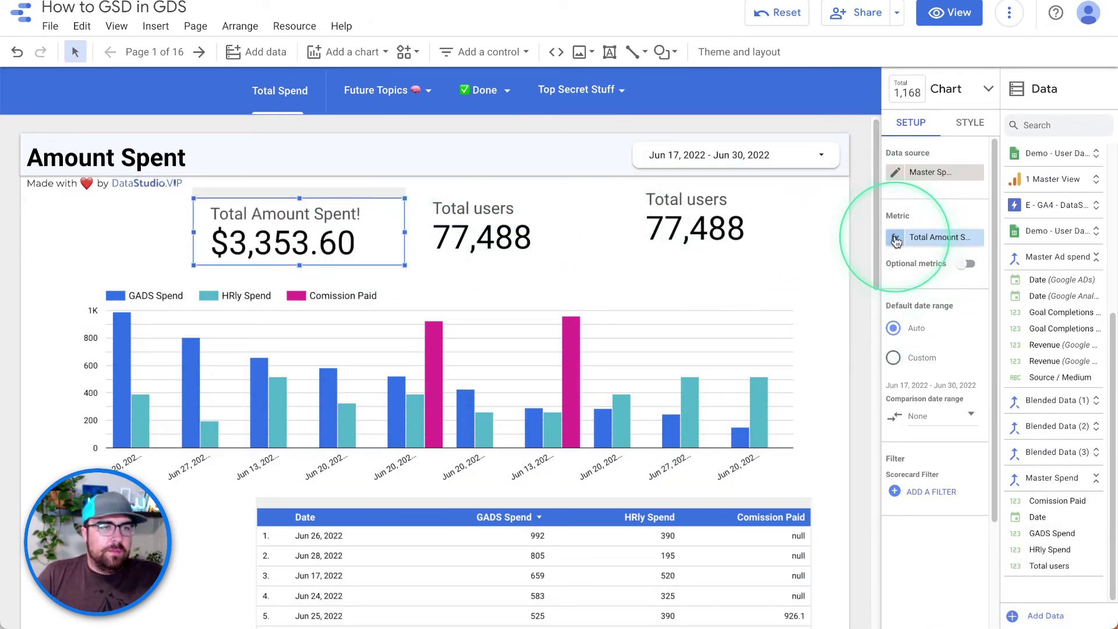
pyautogui.click(895, 238)
pyautogui.click(856, 213)
pyautogui.press('super+a')
pyautogui.press('super+c')
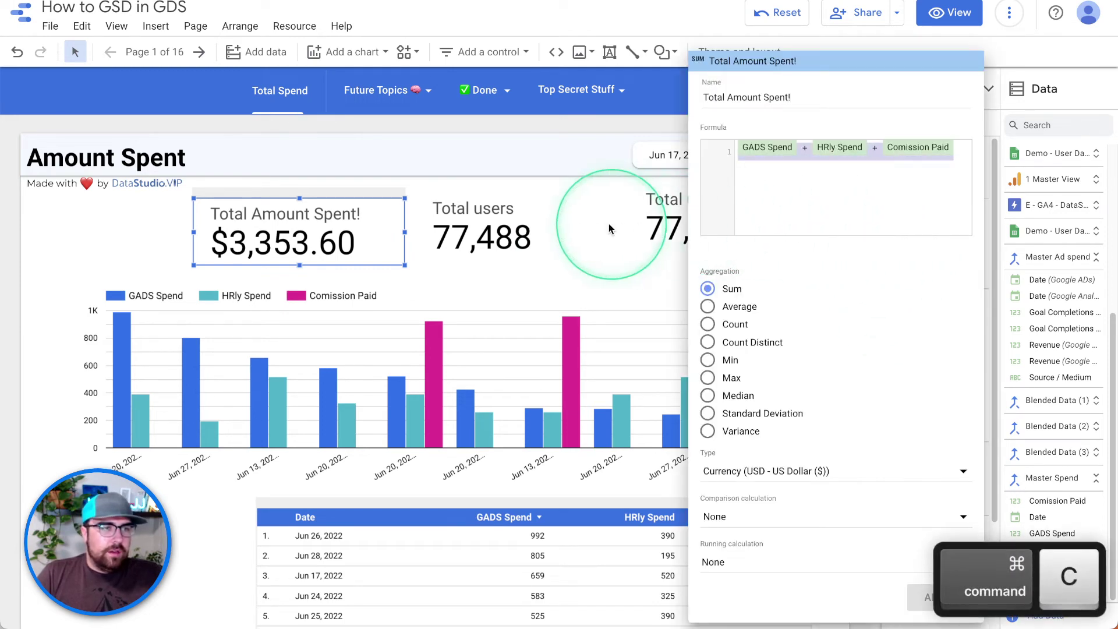
pyautogui.click(576, 217)
# Create a new metric field for the third scorecard with the formula GADS Spend + HRly Spend + Comission Paid
pyautogui.click(703, 225)
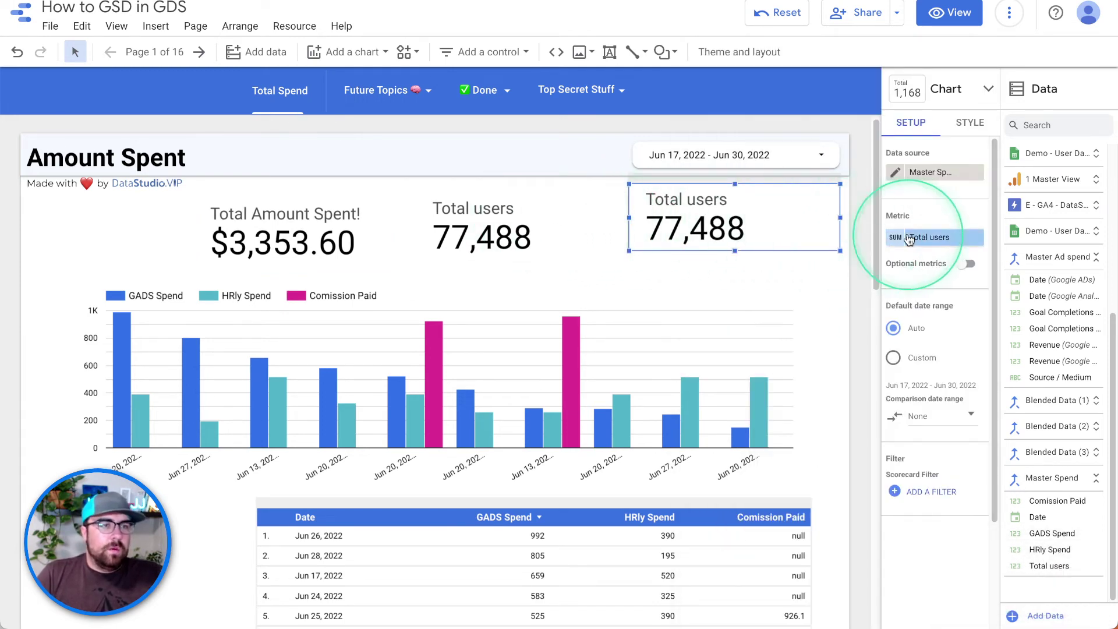
pyautogui.click(930, 237)
pyautogui.click(891, 451)
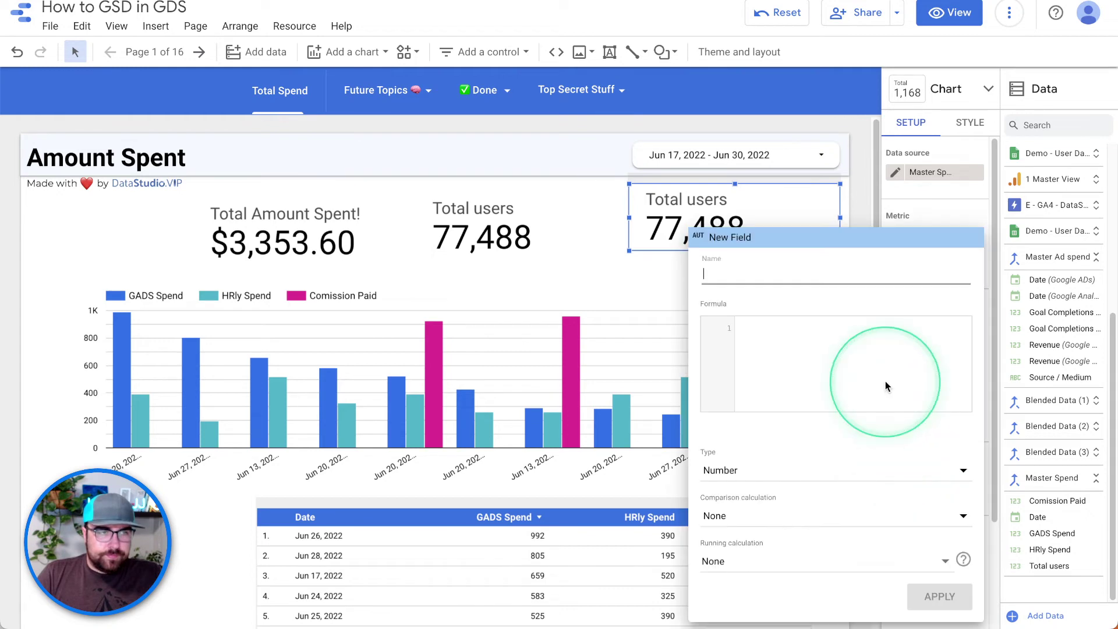
pyautogui.click(867, 370)
pyautogui.press('super+v')
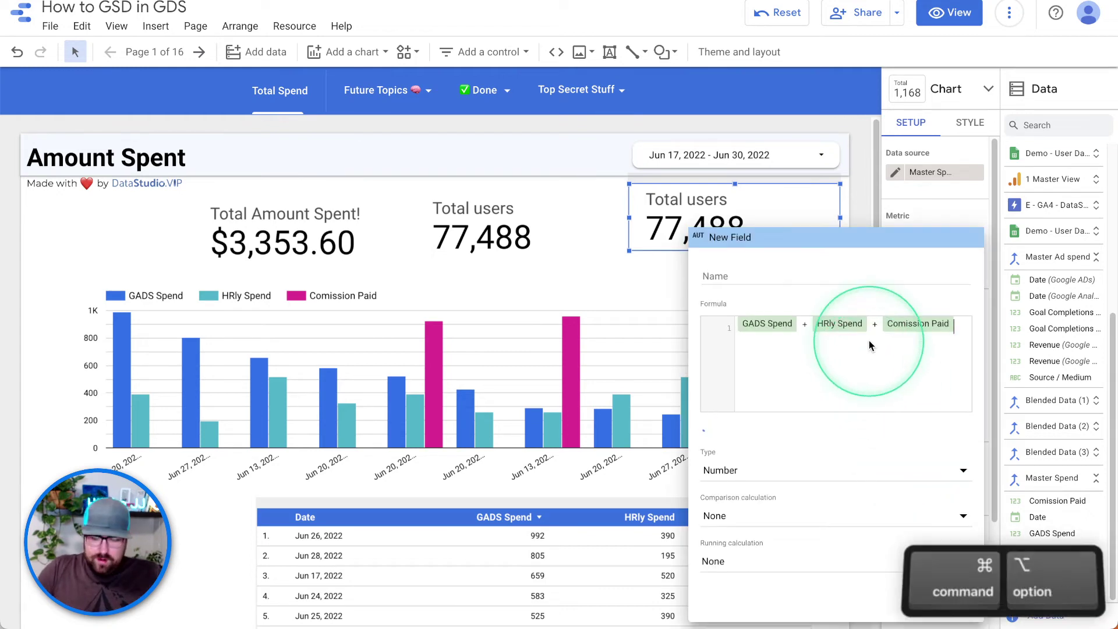
# Wrap the new field's three added spend fields in a single SUM function
pyautogui.write('sum')
pyautogui.press('super+z')
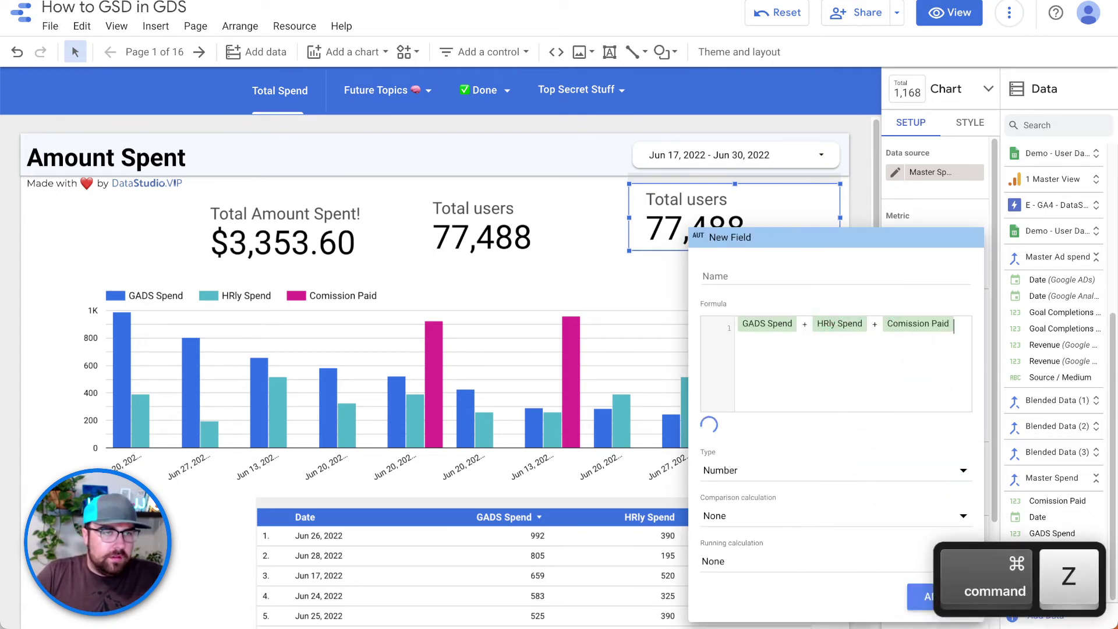
pyautogui.press('super+Left')
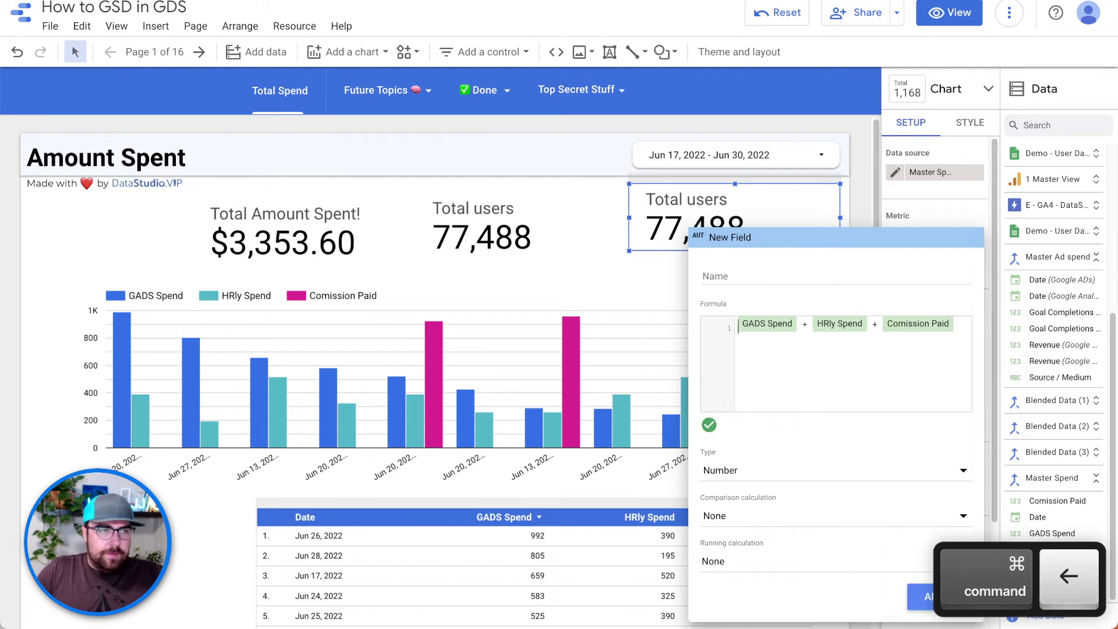
pyautogui.write('sum')
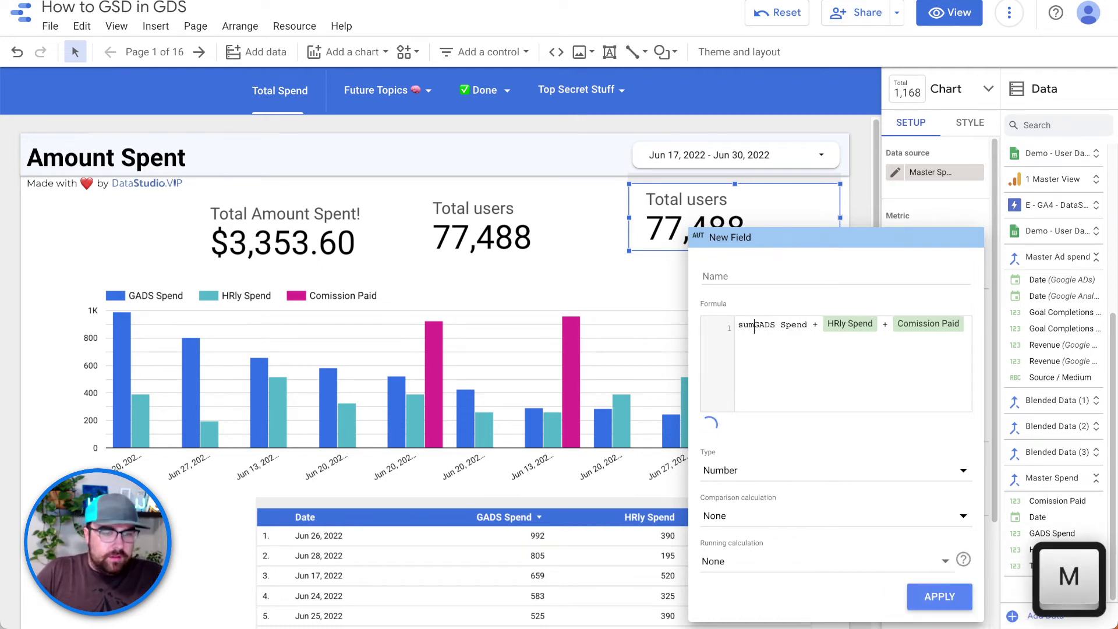
pyautogui.write('(')
pyautogui.press('super+Right')
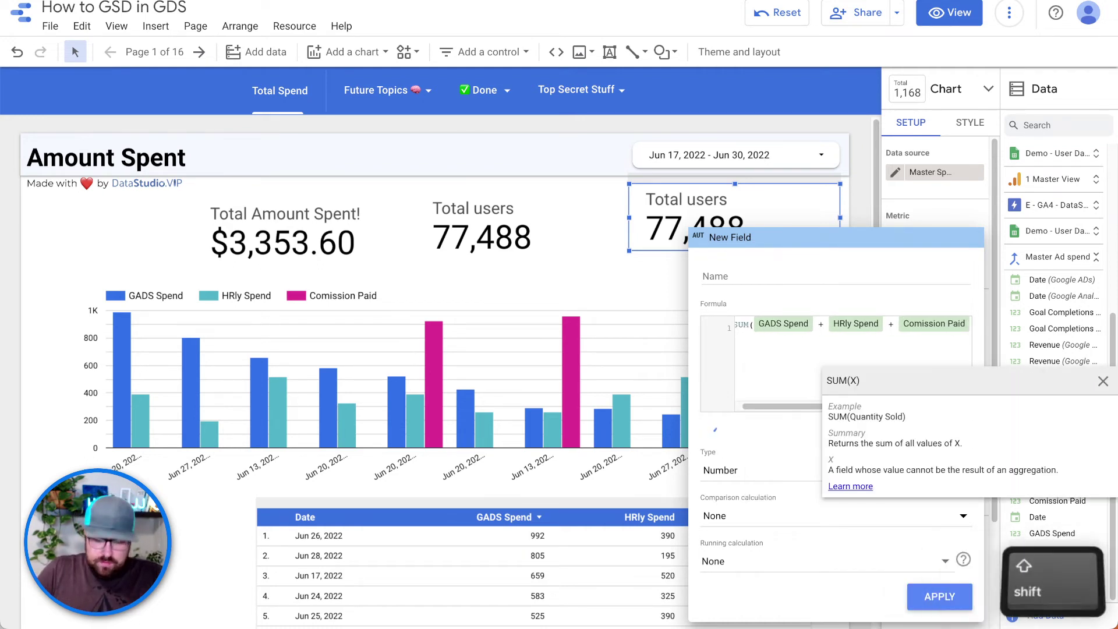
pyautogui.write(')')
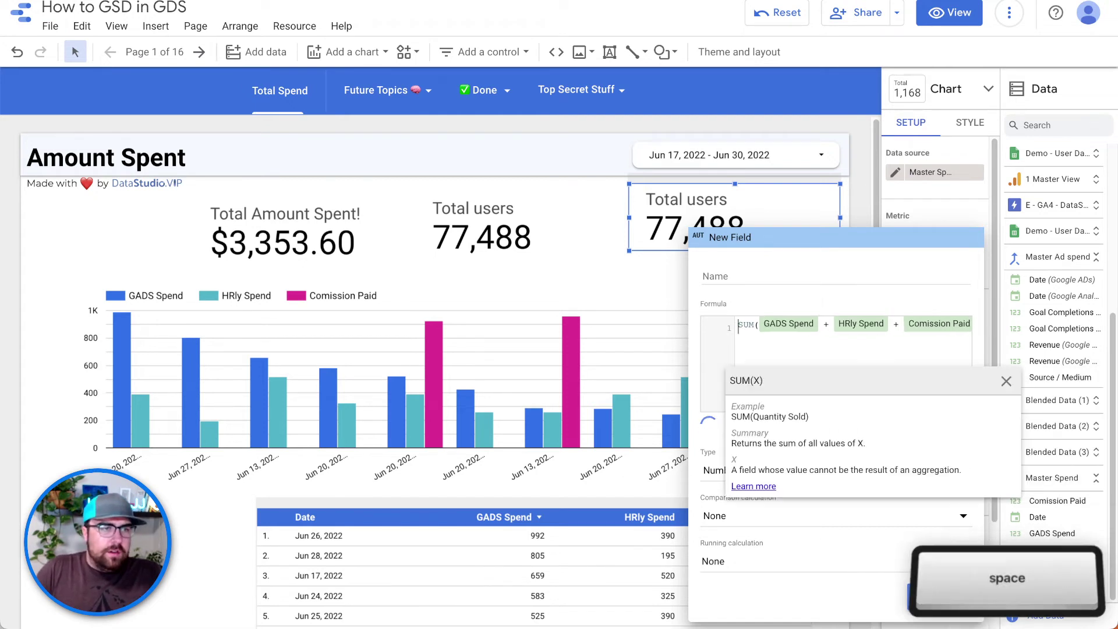
pyautogui.press('Left')
pyautogui.write('total')
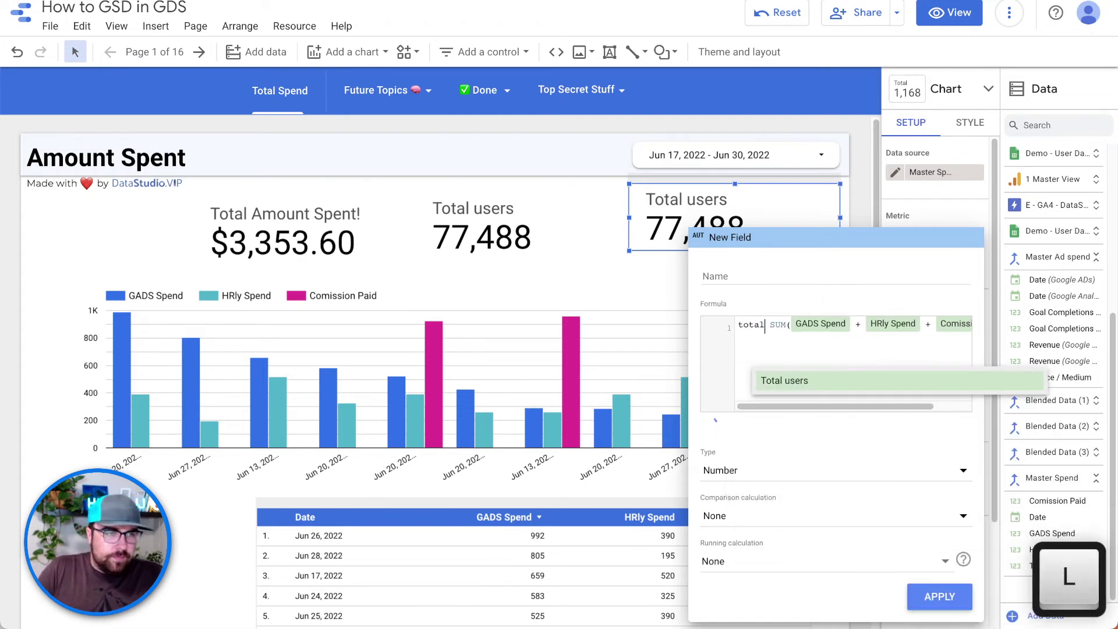
pyautogui.press('Return')
pyautogui.write('/')
pyautogui.press('super+BackSpace')
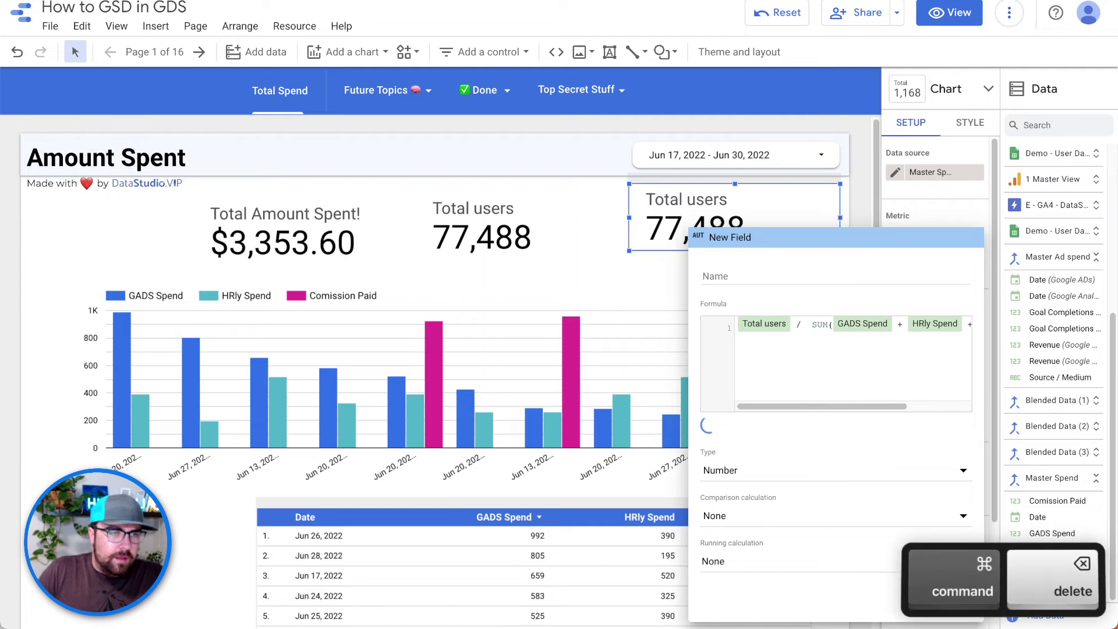
pyautogui.press('super+Right')
pyautogui.write('tot')
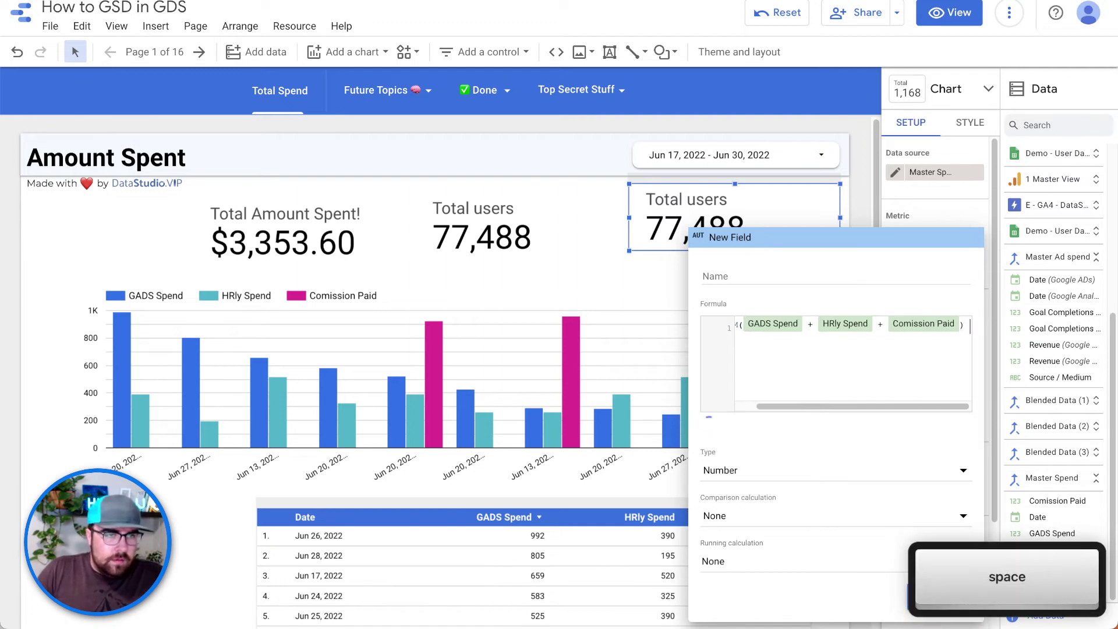
pyautogui.press('BackSpace')
pyautogui.press('BackSpace')
pyautogui.press('BackSpace')
pyautogui.press('BackSpace')
pyautogui.press('BackSpace')
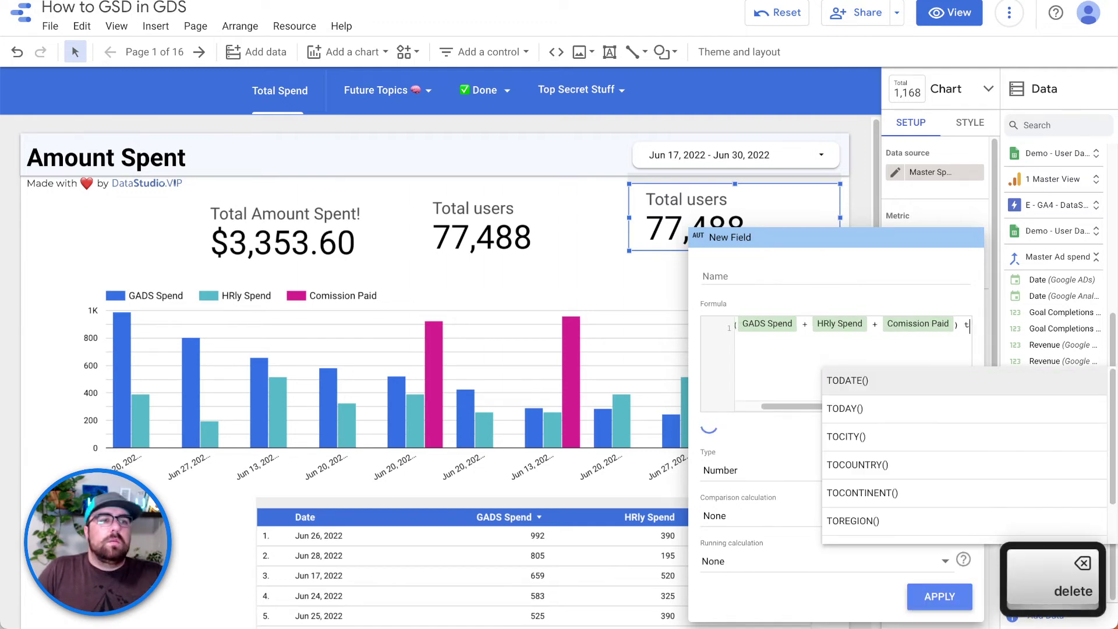
# Insert Total users and a division sign before the SUM of the spend fields in the formula
pyautogui.press('super+Left')
pyautogui.write('tota SUM')
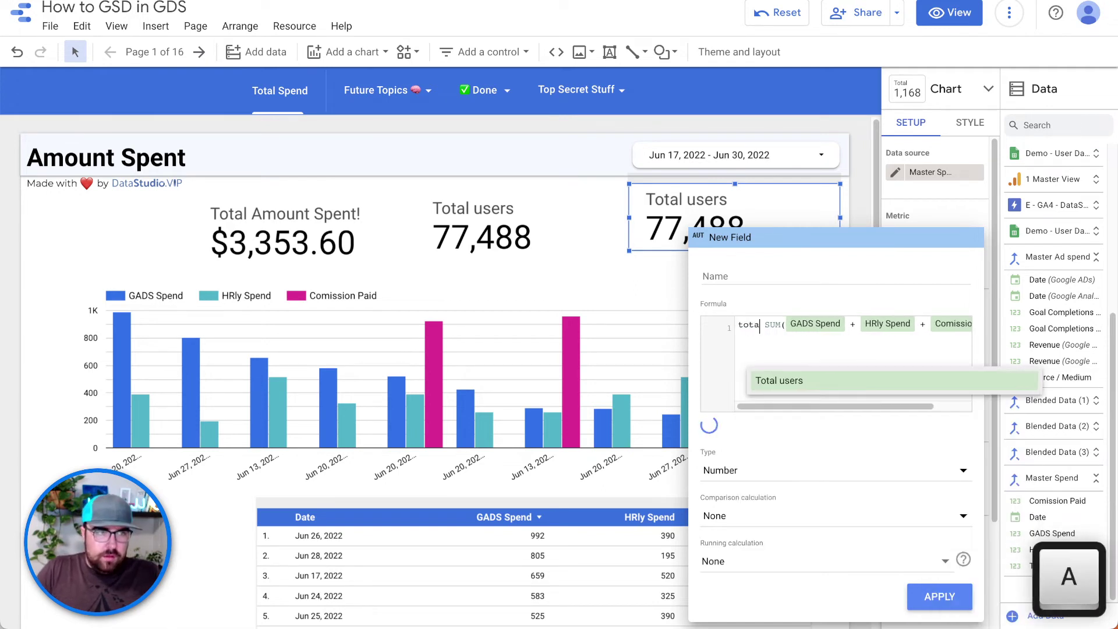
pyautogui.press('Return')
pyautogui.write('/')
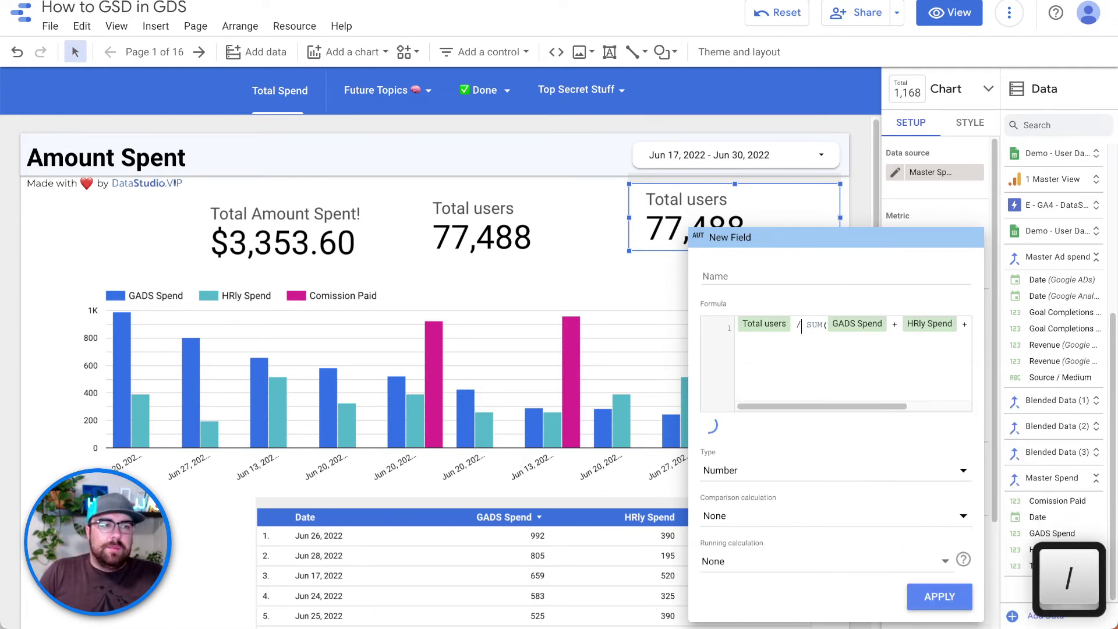
pyautogui.click(904, 473)
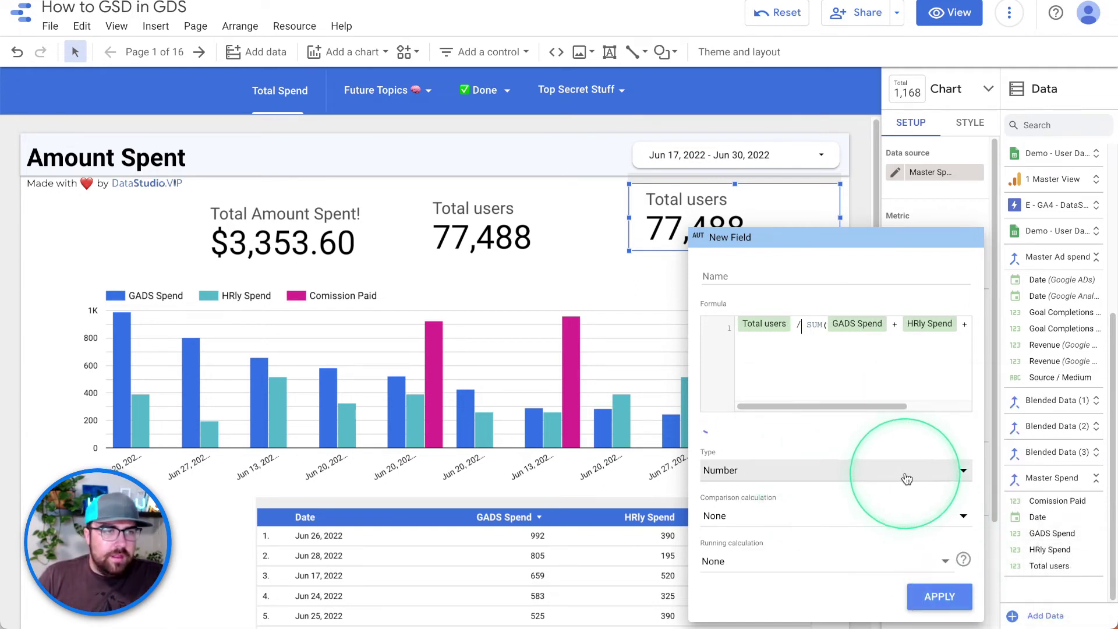
pyautogui.moveTo(906, 479)
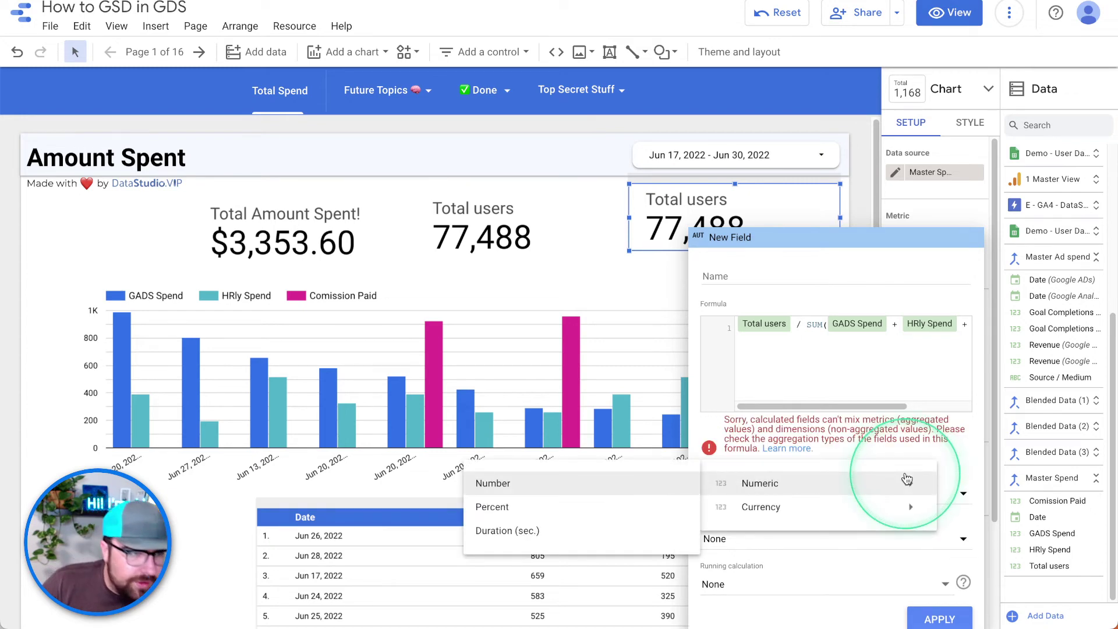
pyautogui.click(821, 382)
# Wrap Total users in its own SUM in the formula and apply the new field to the third scorecard
pyautogui.click(810, 336)
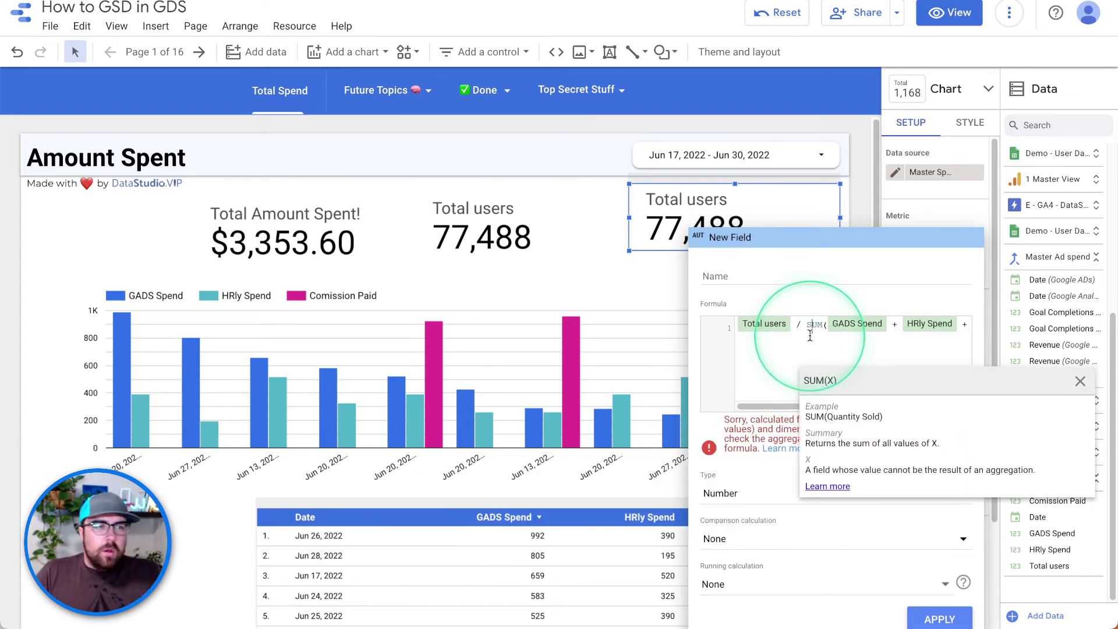
pyautogui.press('super+Left')
pyautogui.write('sum')
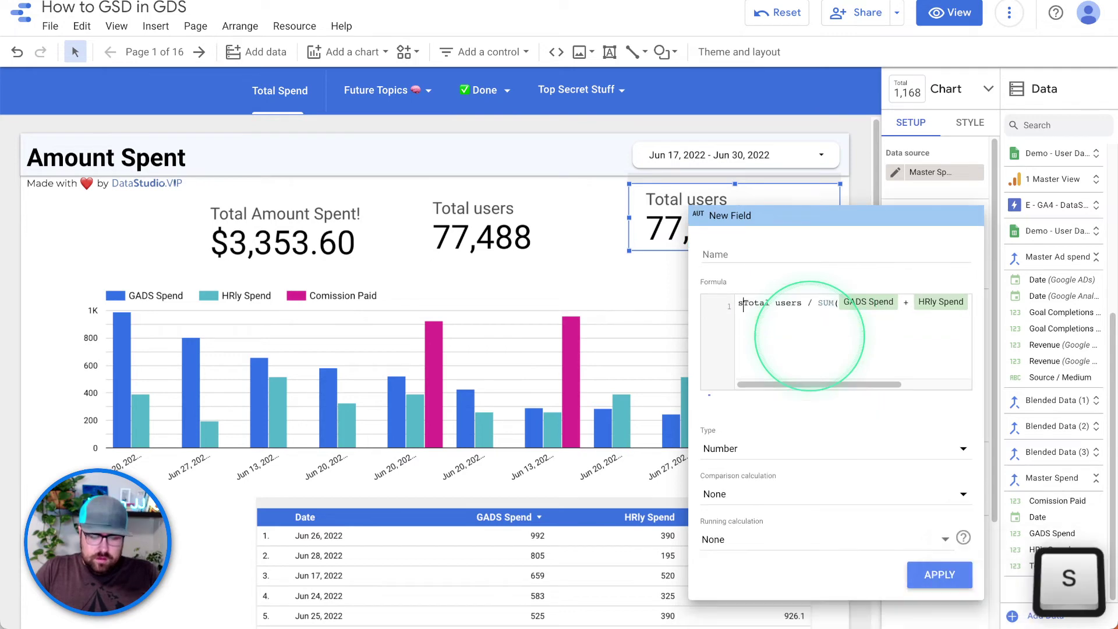
pyautogui.write('(')
pyautogui.press('Right')
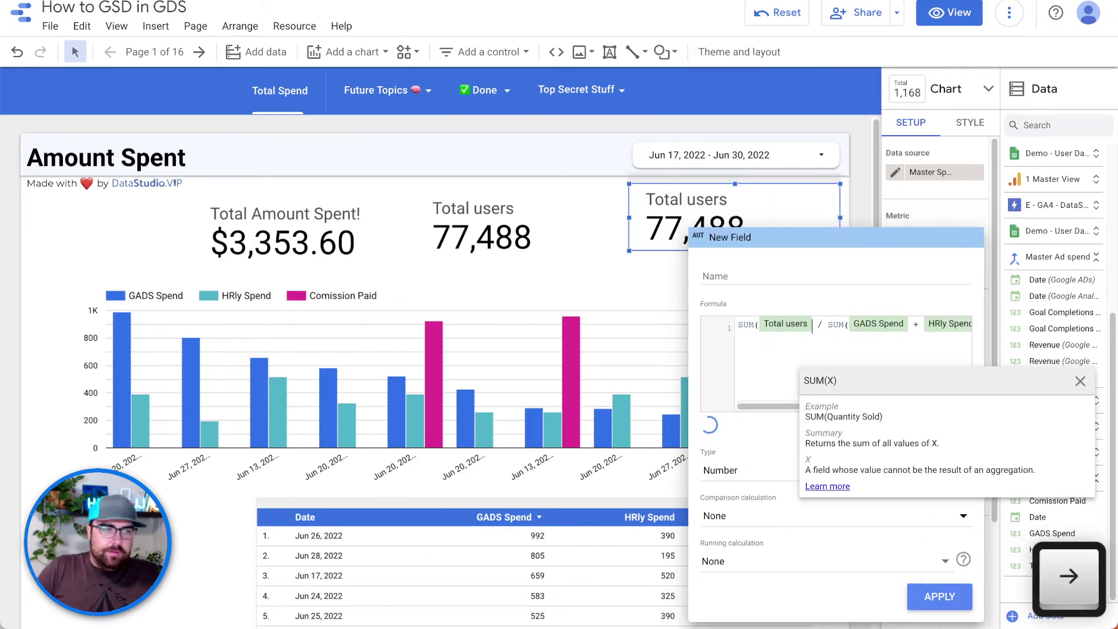
pyautogui.write(')')
pyautogui.click(815, 463)
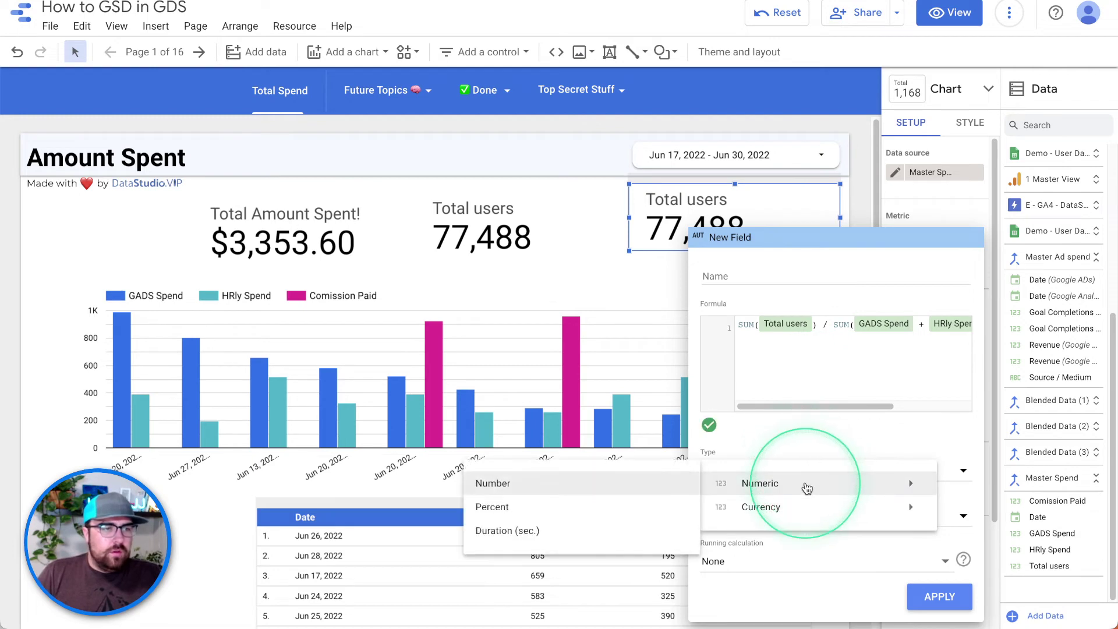
pyautogui.click(839, 430)
pyautogui.click(969, 600)
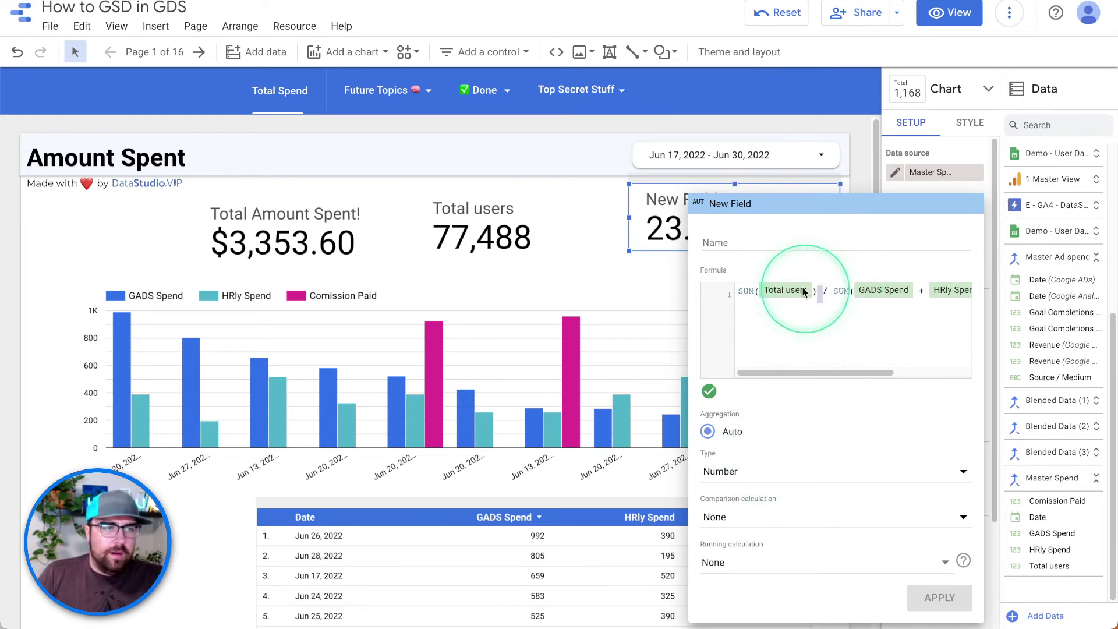
# Reverse the formula's division to read SUM(GADS Spend + HRly Spend + Comission Paid) / SUM(Total users)
pyautogui.moveTo(803, 291); pyautogui.dragTo(718, 287)
pyautogui.press('super+x')
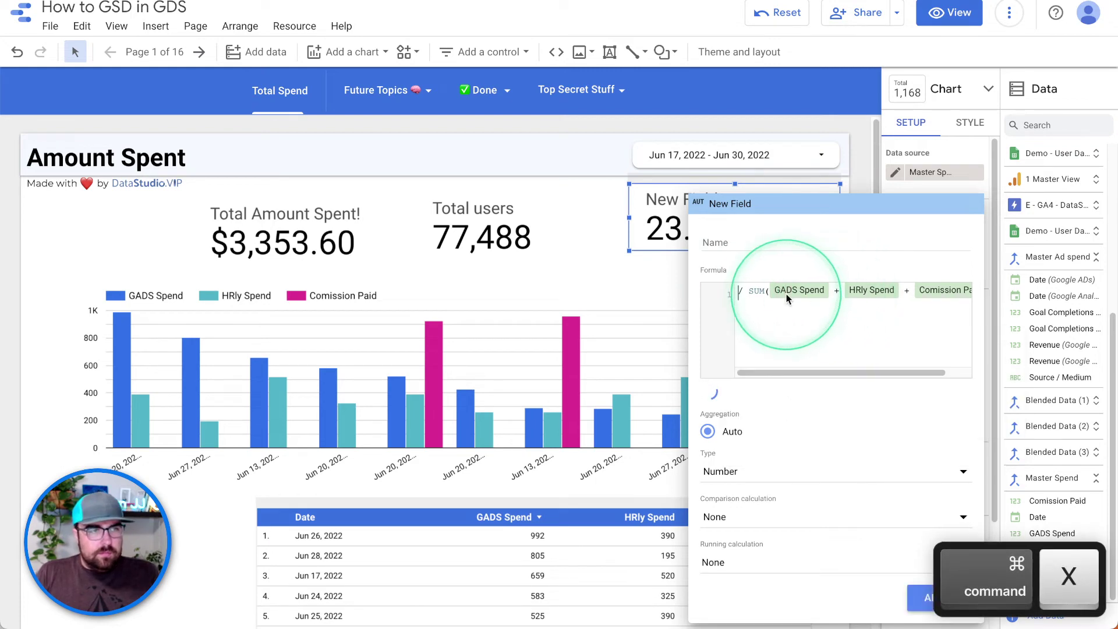
pyautogui.click(752, 291)
pyautogui.press('super+BackSpace')
pyautogui.press('super+Right')
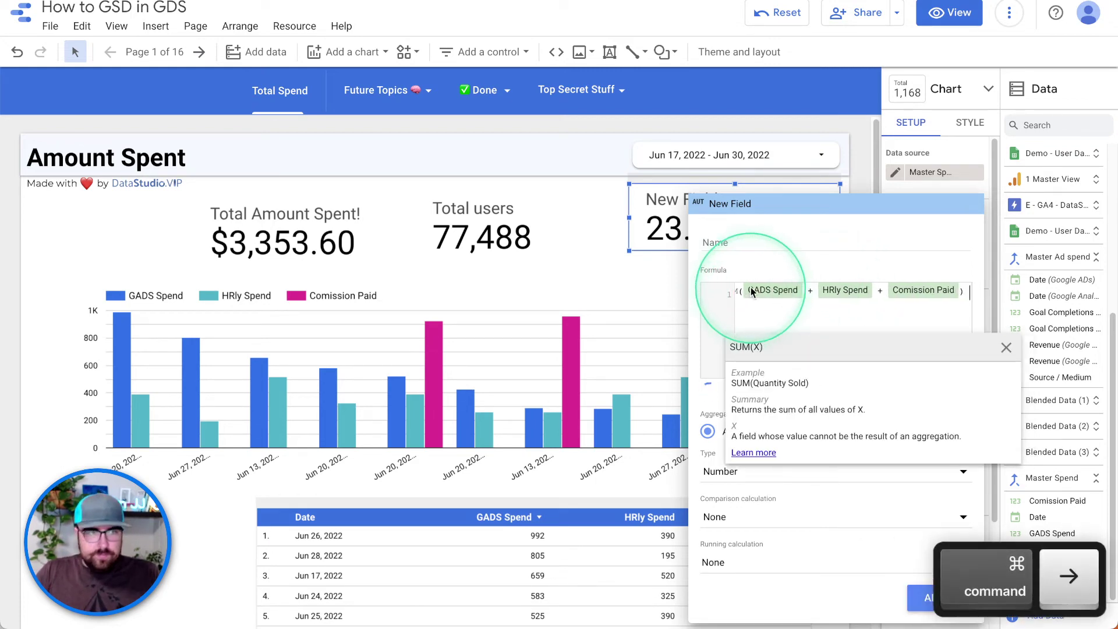
pyautogui.press('super+v')
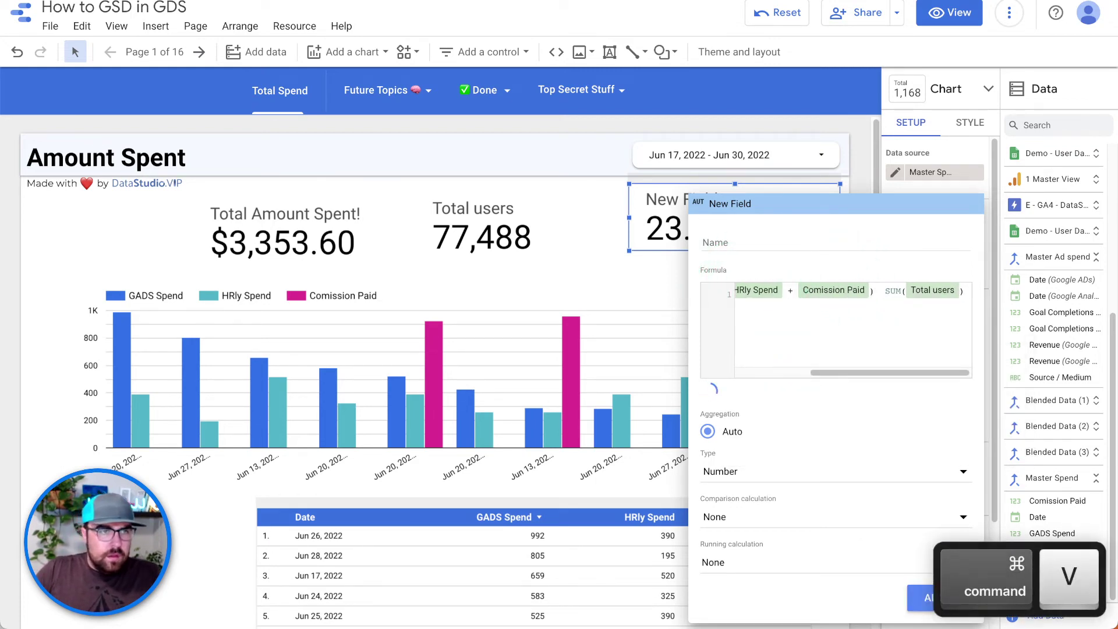
pyautogui.hotkey('alt', 'Left')
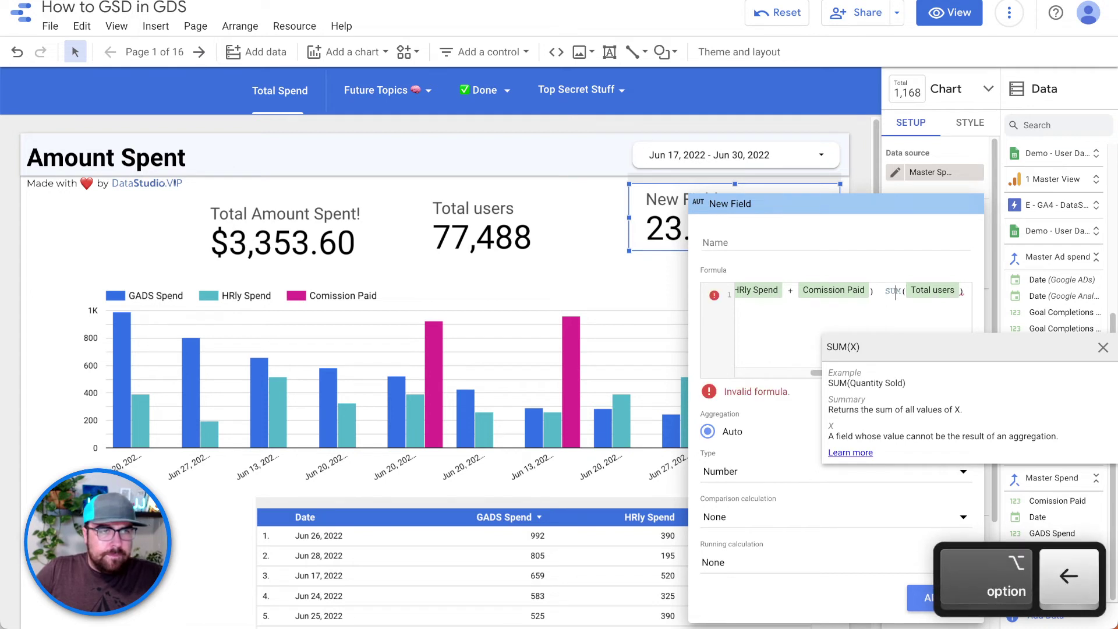
pyautogui.hotkey('alt', 'Left')
pyautogui.write('/')
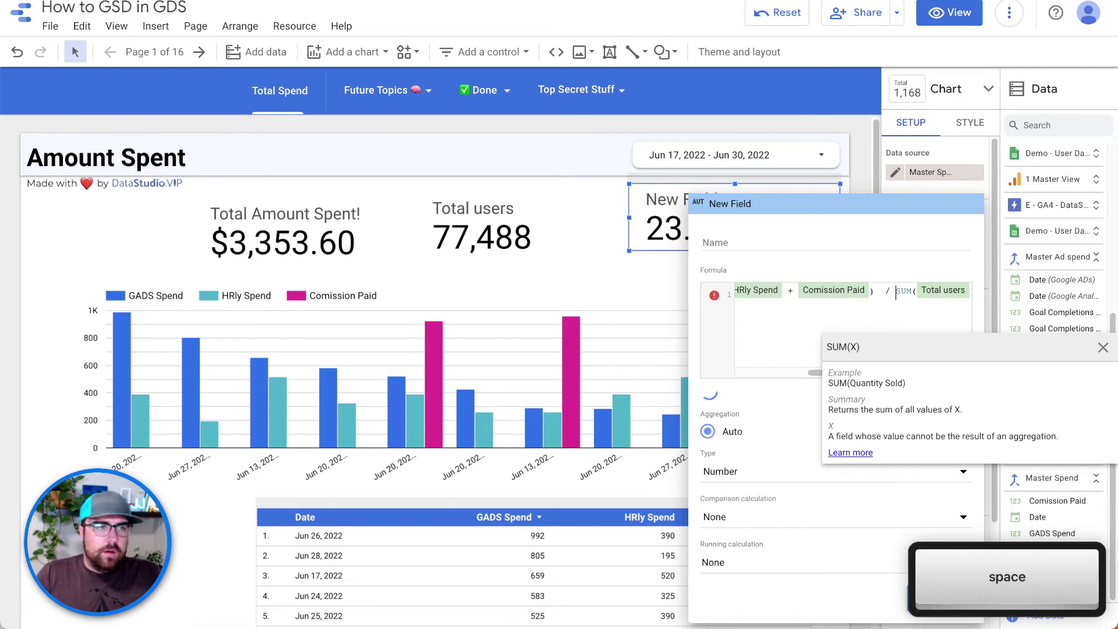
pyautogui.click(1102, 348)
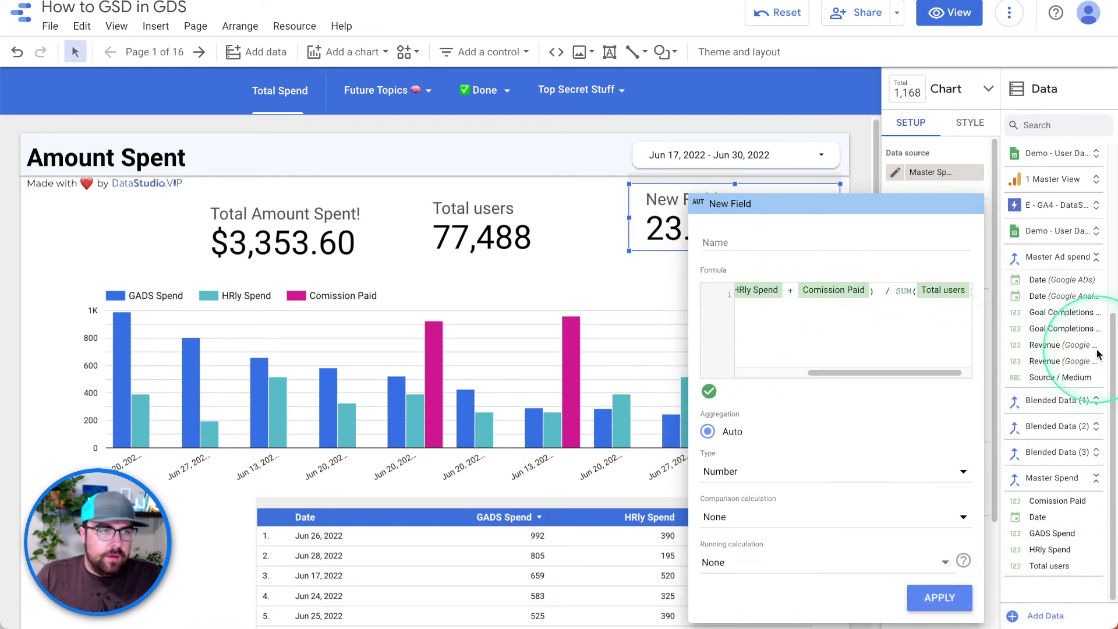
# Set the new field's type to Currency, USD - US Dollar ($), and apply it to the third scorecard
pyautogui.click(868, 469)
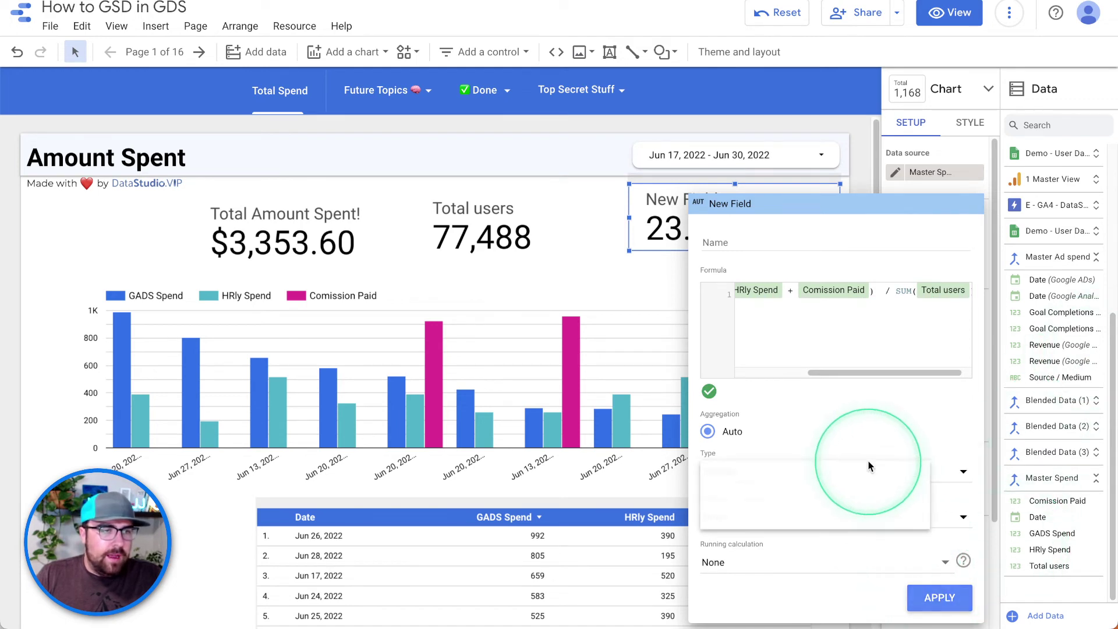
pyautogui.moveTo(778, 507)
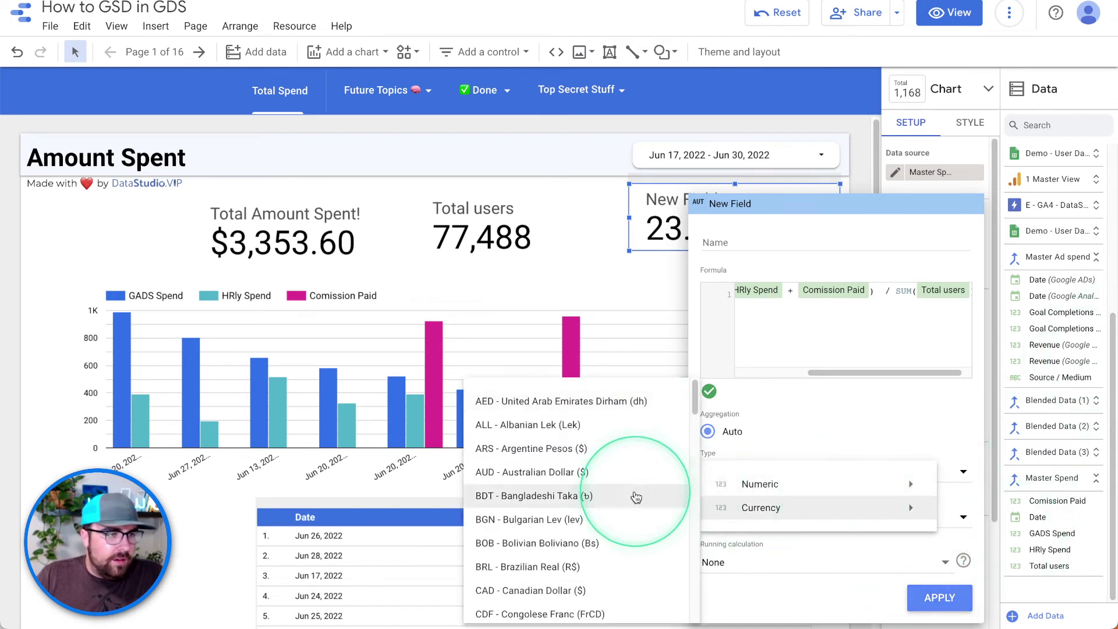
pyautogui.scroll(-15, 637, 565)
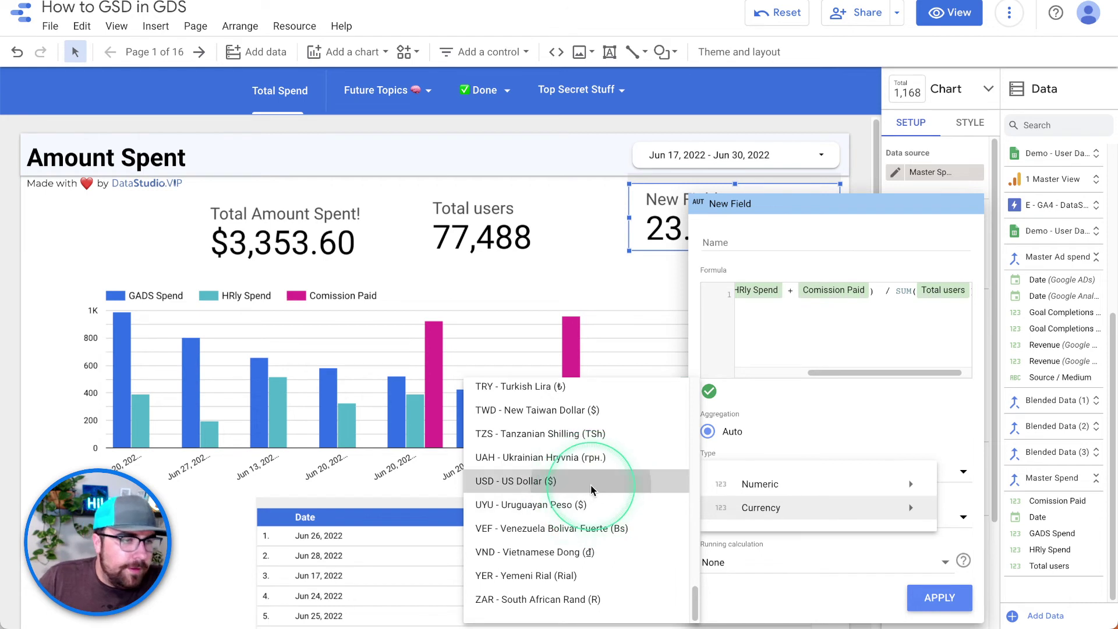
pyautogui.click(608, 482)
pyautogui.click(939, 598)
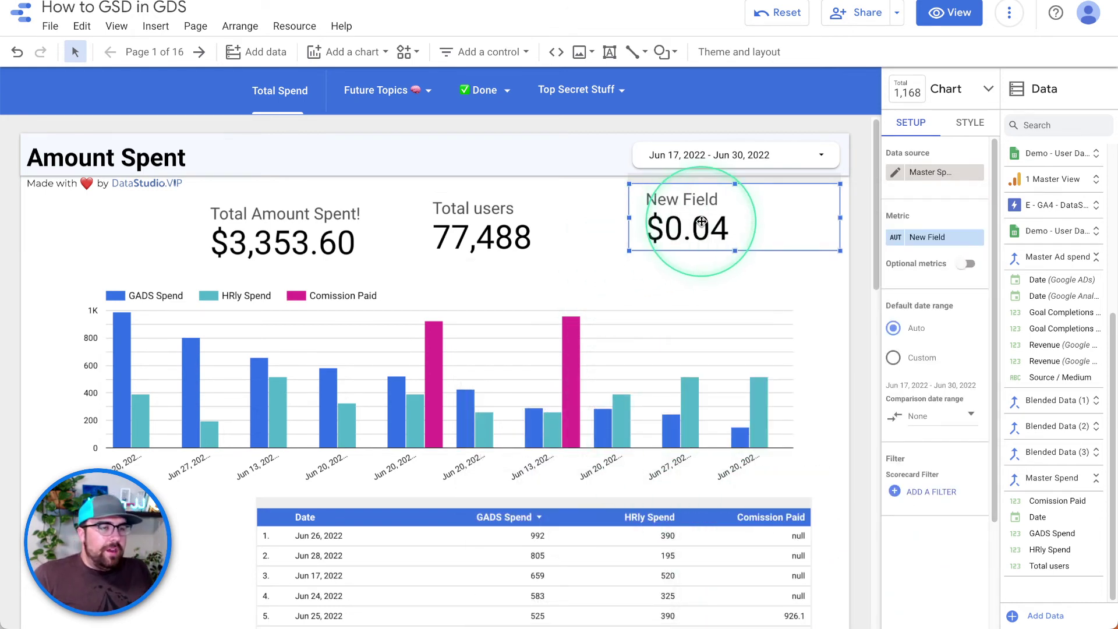
# Shift the third scorecard slightly downward and rename its metric to Cost Per User
pyautogui.moveTo(711, 229); pyautogui.dragTo(730, 272)
pyautogui.click(895, 240)
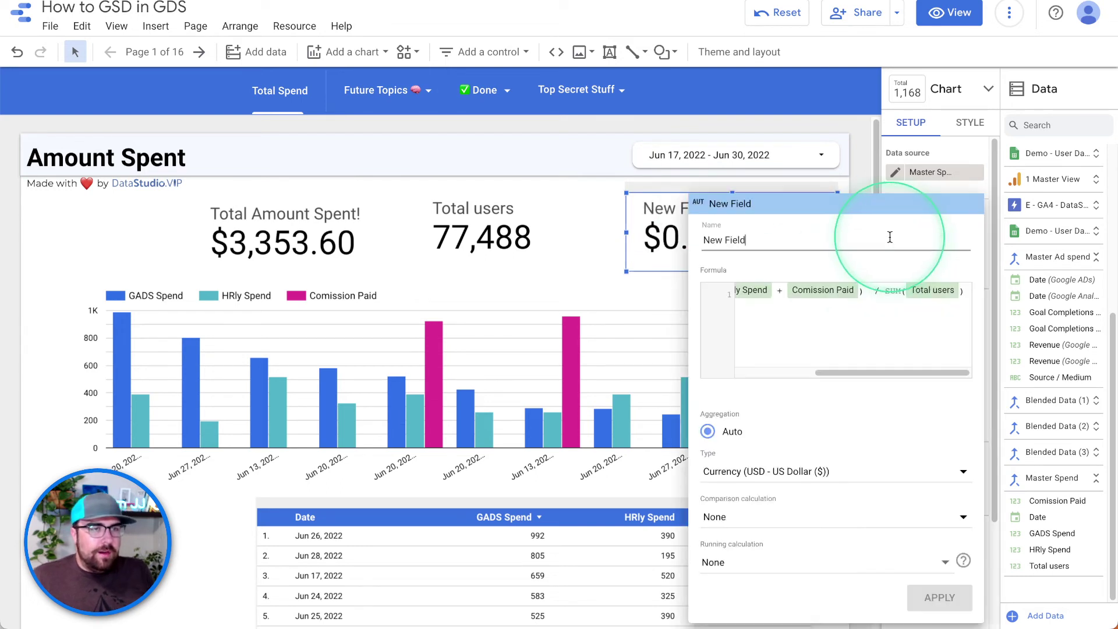
pyautogui.press('super+a')
pyautogui.write('Cost ')
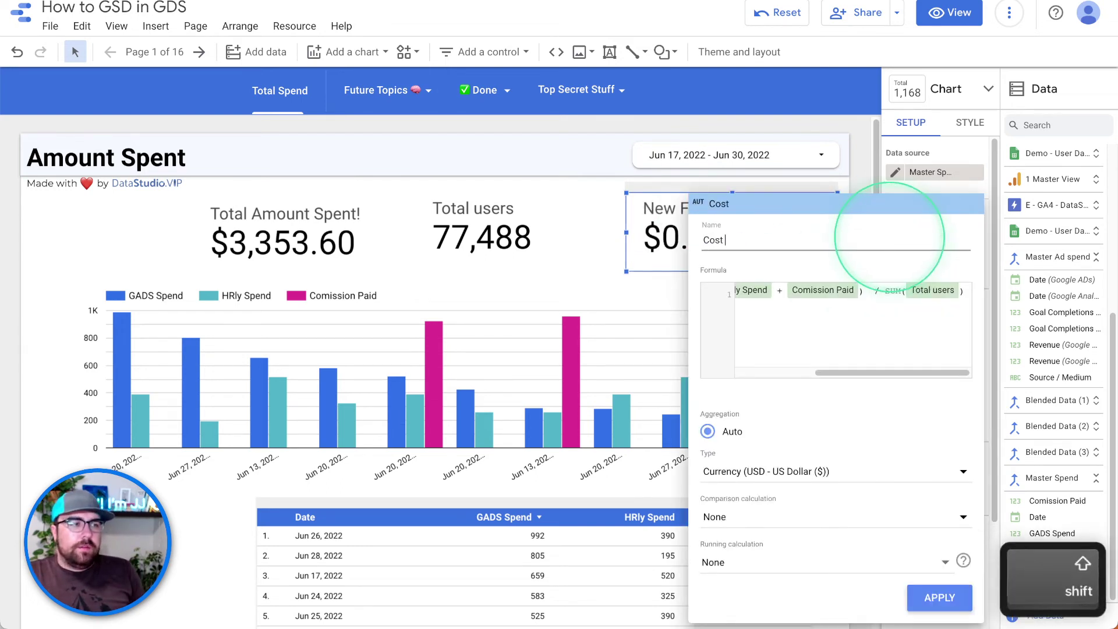
pyautogui.write('Per User')
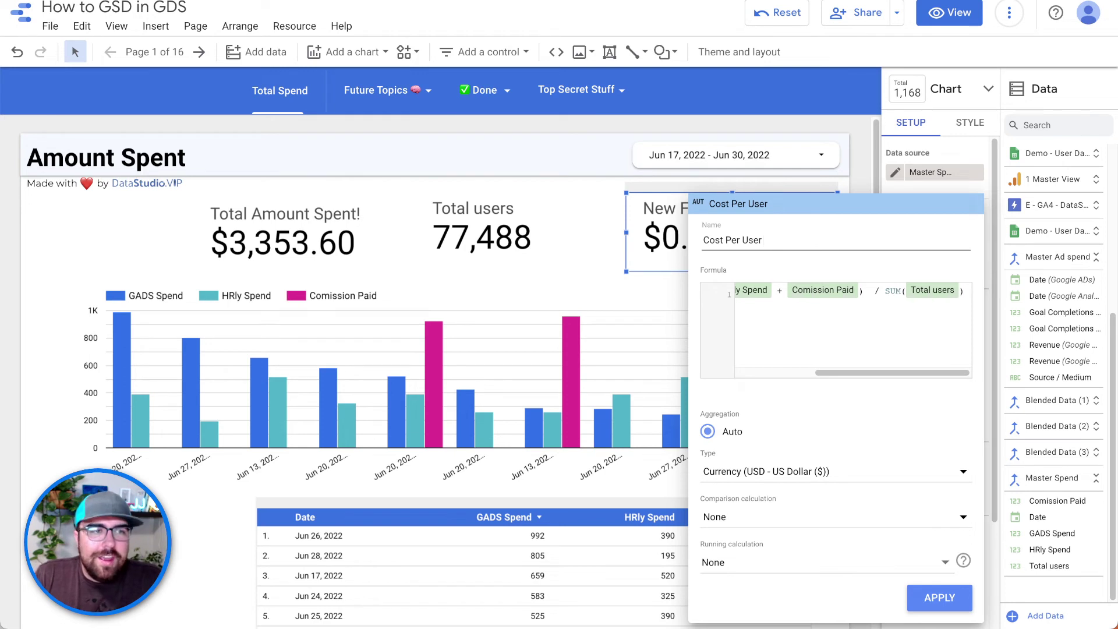
pyautogui.click(969, 601)
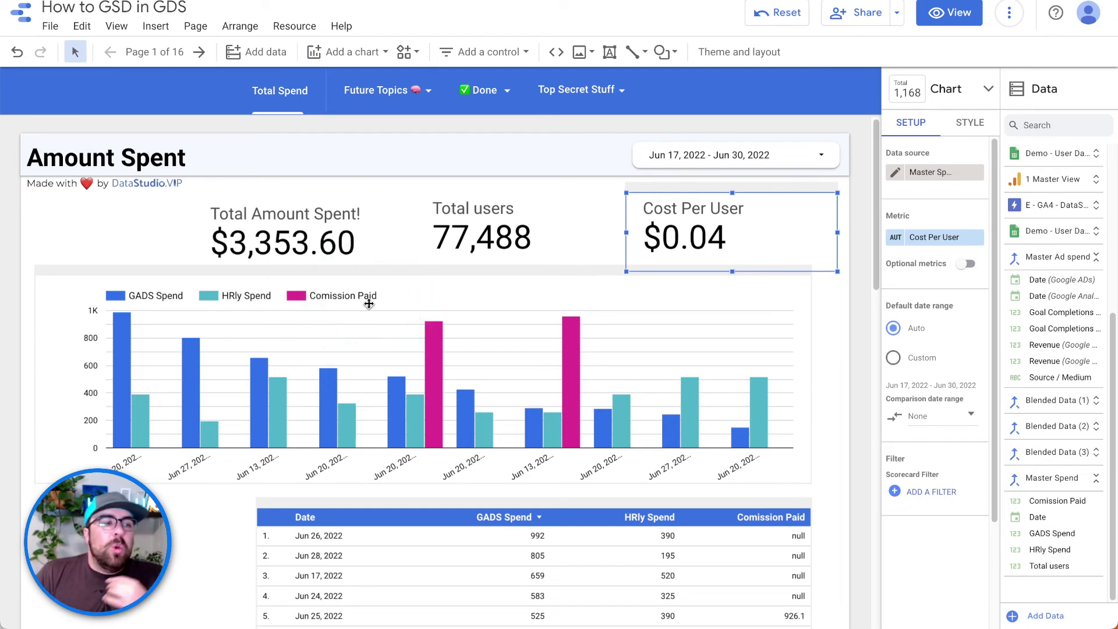
# Delete the spend table below the chart and nudge the Cost Per User scorecard slightly up and leftward
pyautogui.click(495, 328)
pyautogui.click(512, 521)
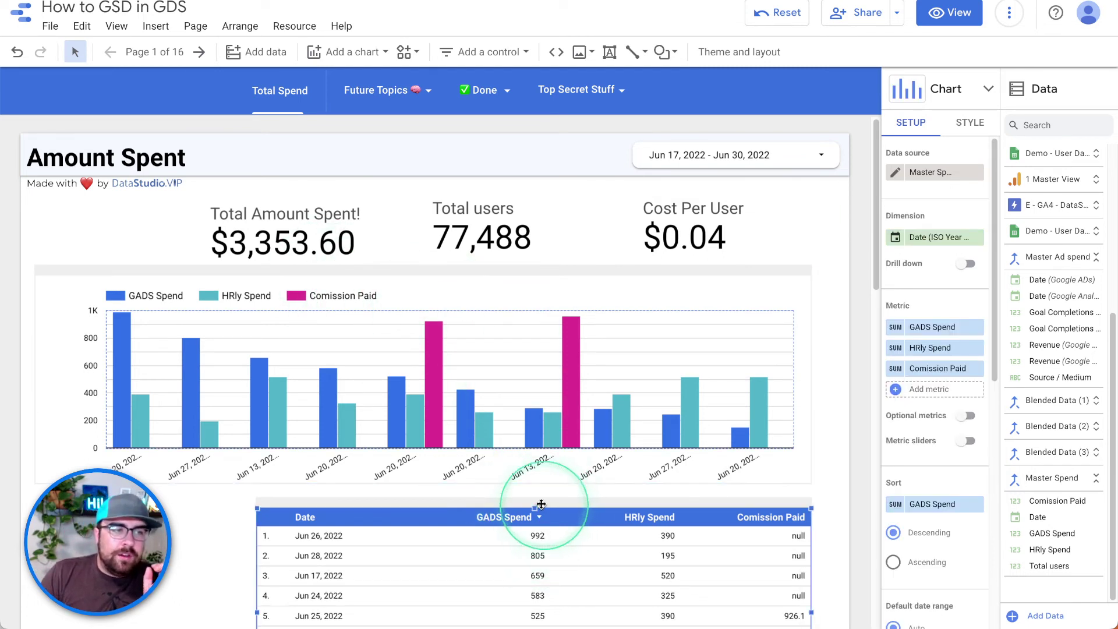
pyautogui.press('Delete')
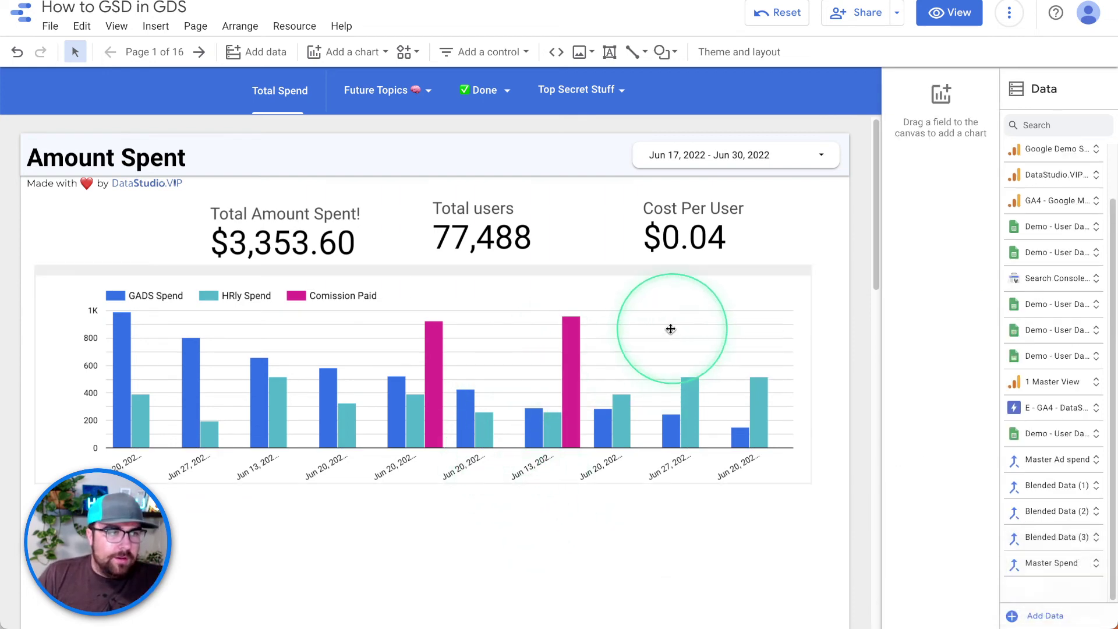
pyautogui.click(754, 202)
pyautogui.moveTo(754, 203)
pyautogui.mouseDown()
pyautogui.moveTo(704, 204)
pyautogui.moveTo(737, 199)
pyautogui.mouseUp()
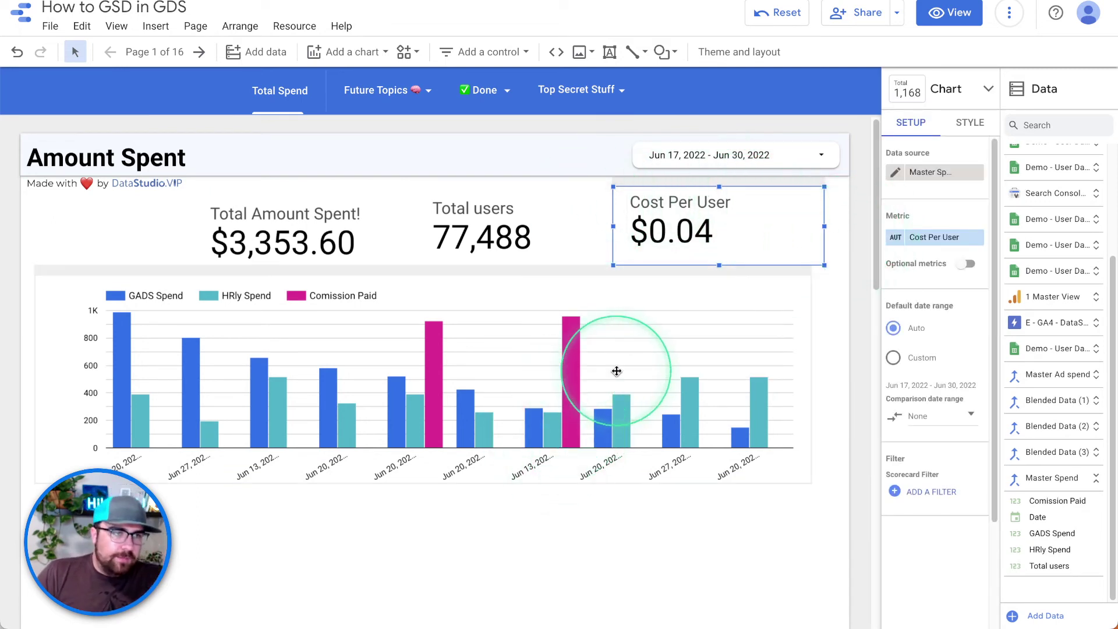
# Edit the Master Spend blend and add Conversions as a metric of the GA table
pyautogui.click(894, 175)
pyautogui.click(428, 426)
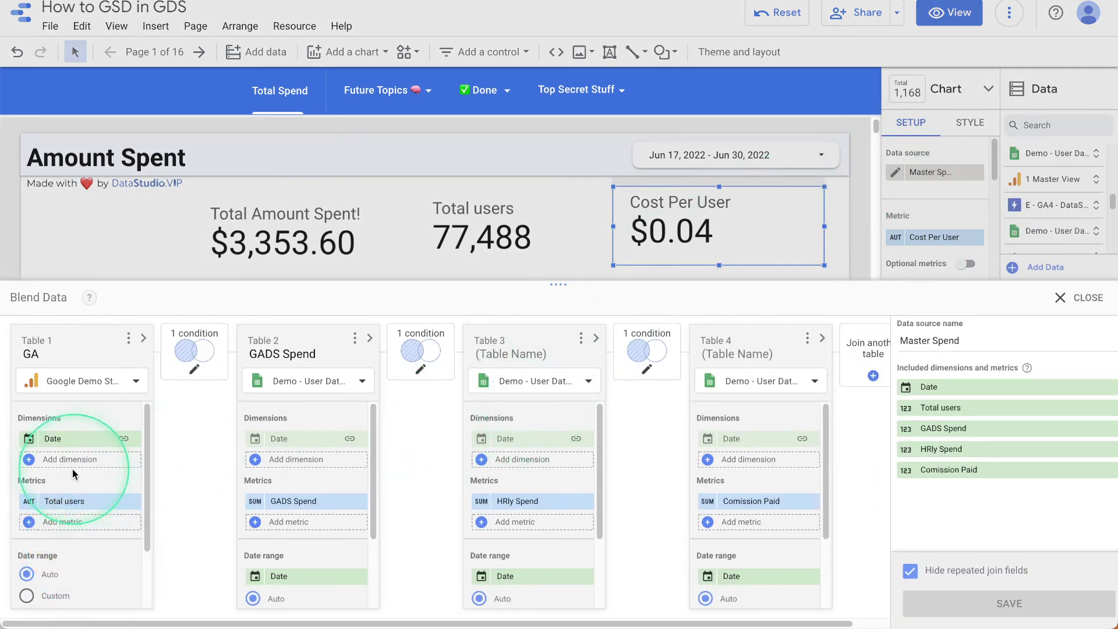
pyautogui.click(69, 522)
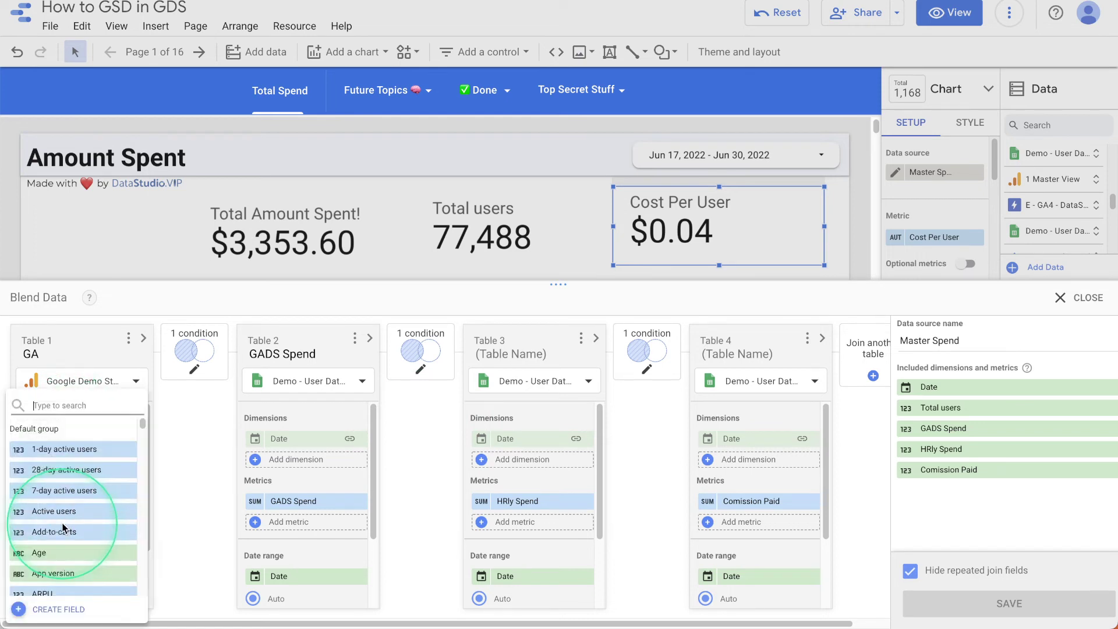
pyautogui.write('conversion')
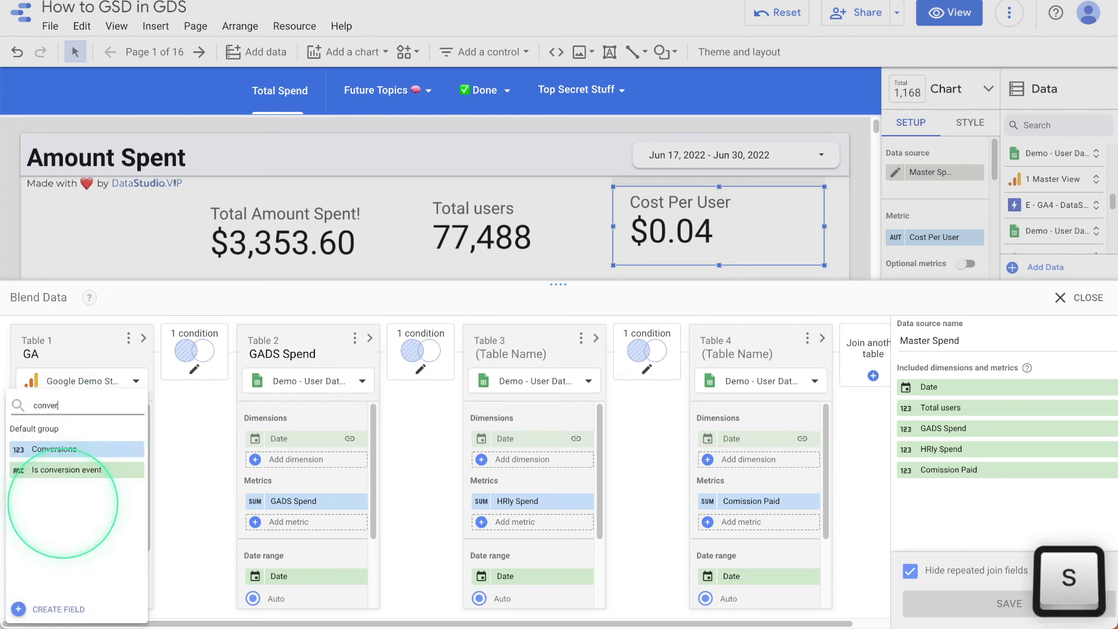
pyautogui.click(105, 449)
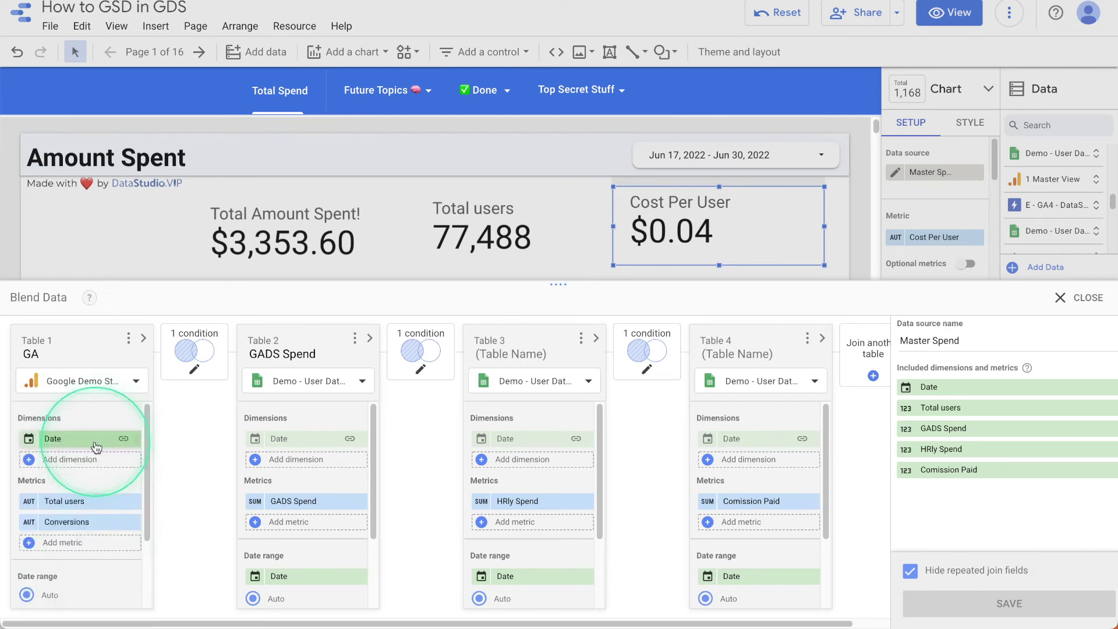
# Add Transactions as a metric of the GA table in the blend
pyautogui.click(68, 544)
pyautogui.write('tra')
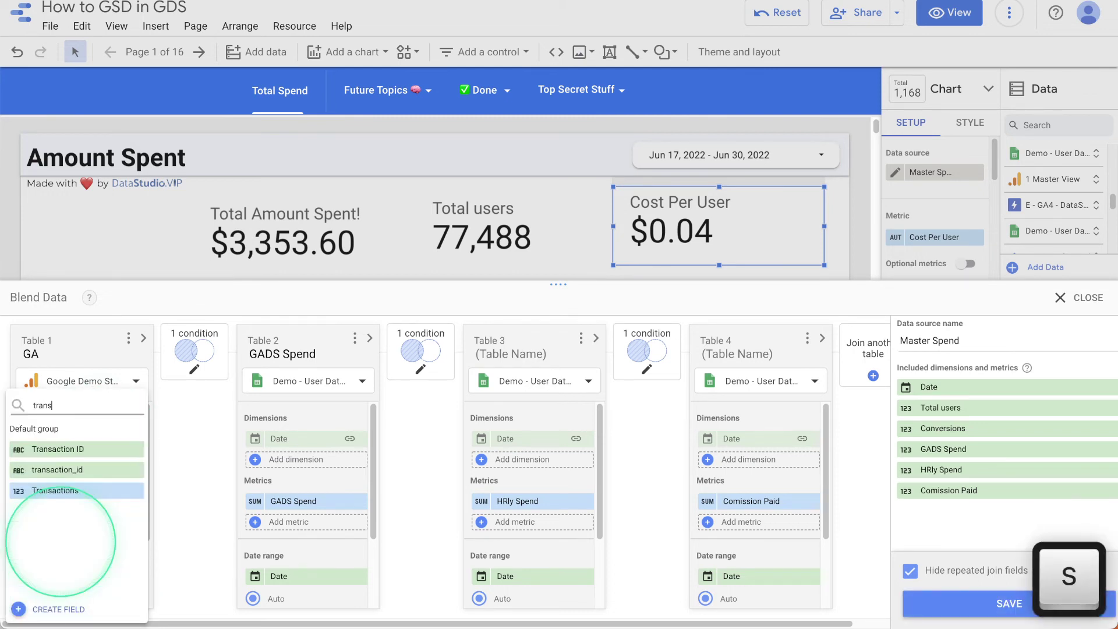
pyautogui.write('ns')
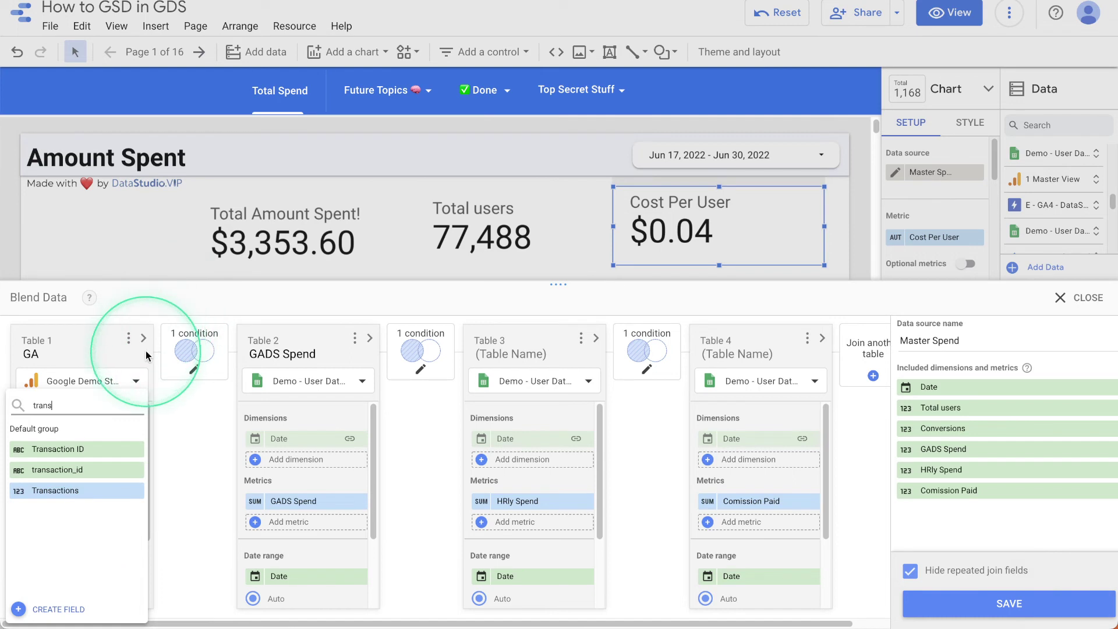
pyautogui.click(76, 490)
# Add Total revenue as a metric of the GA table, save the Master Spend blend and close its editor
pyautogui.click(71, 563)
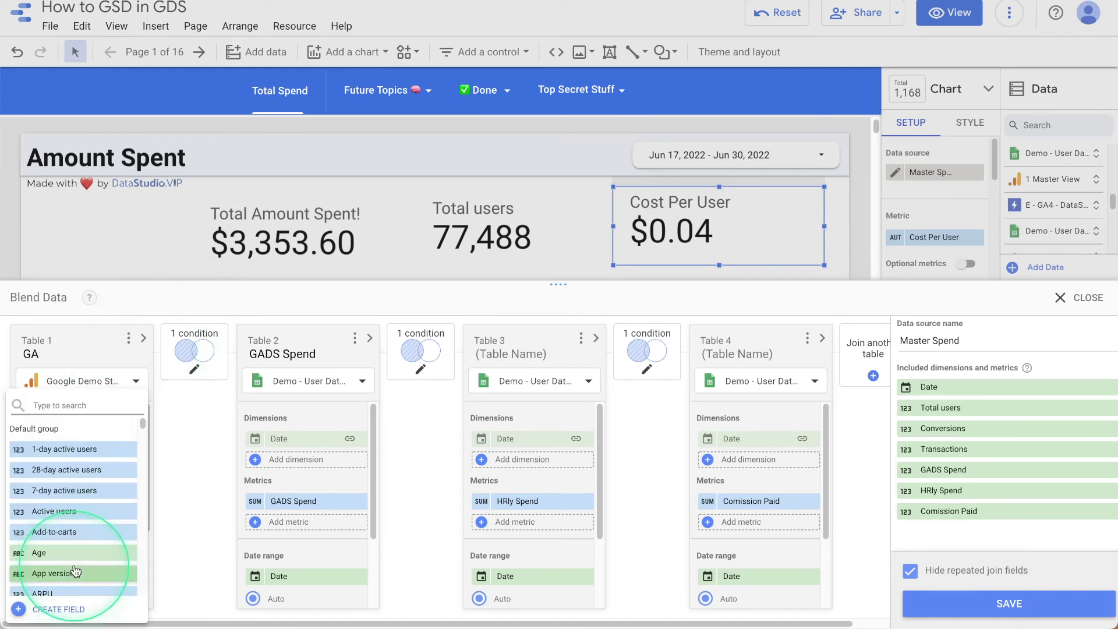
pyautogui.write('reven')
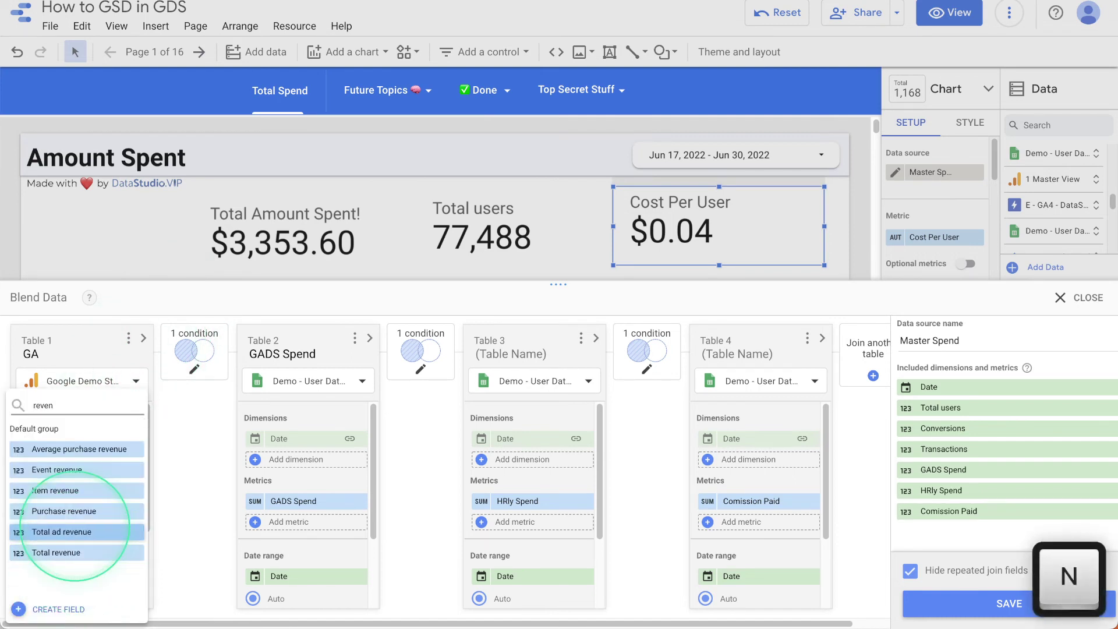
pyautogui.click(64, 553)
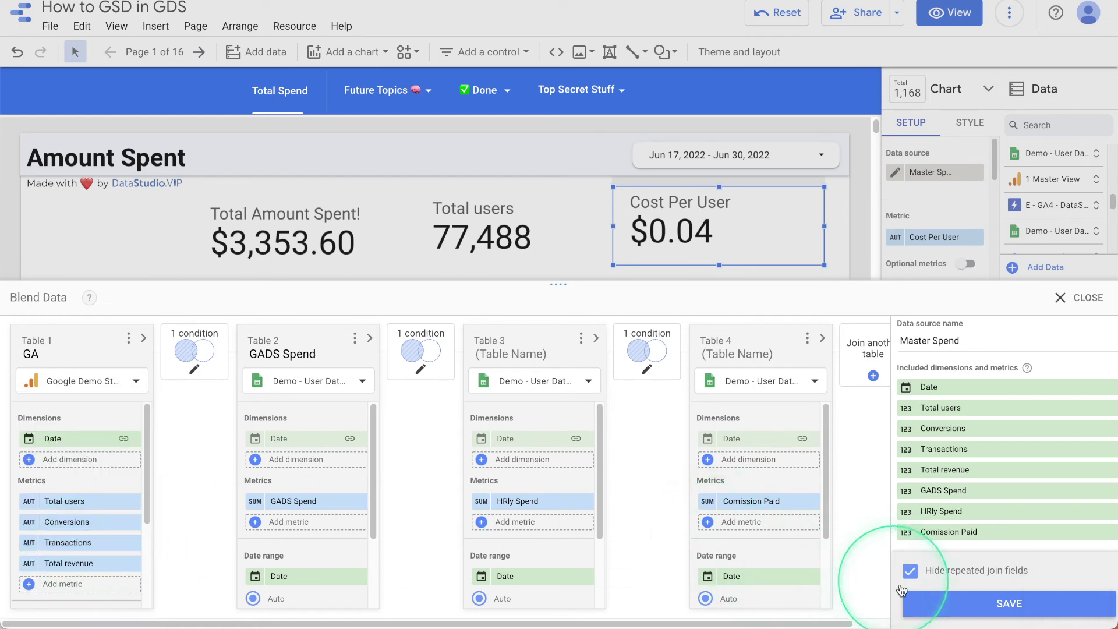
pyautogui.click(966, 604)
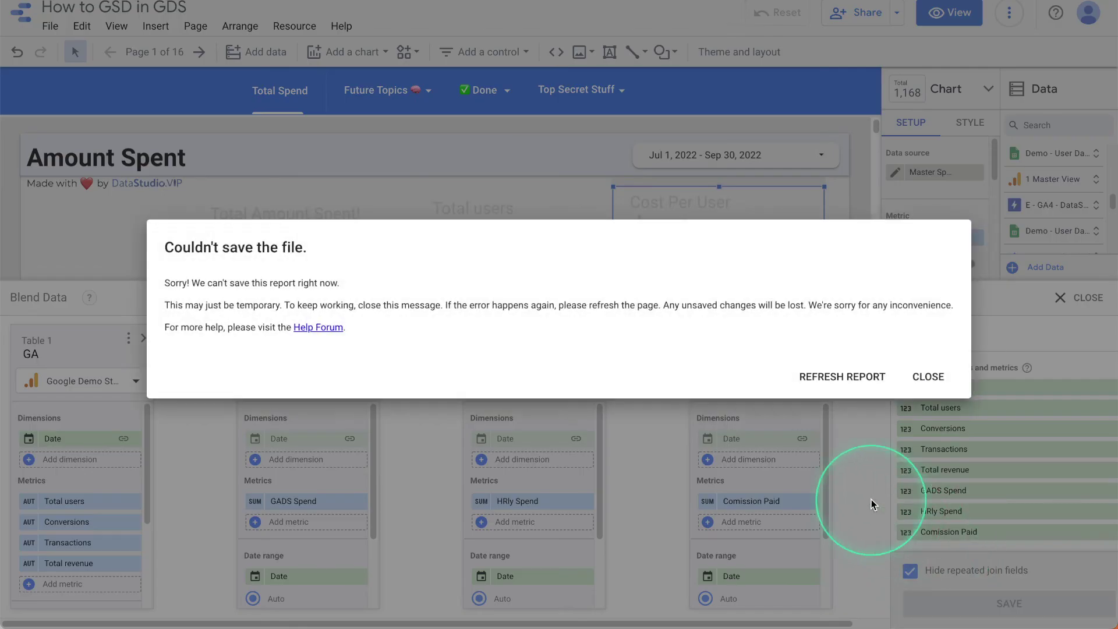
pyautogui.click(909, 380)
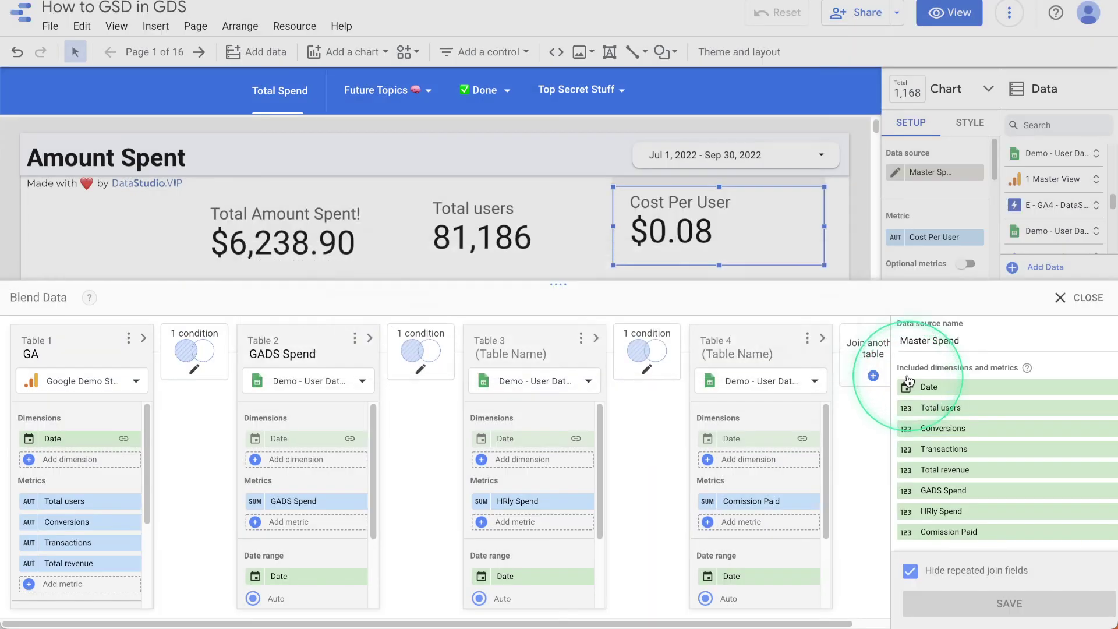
pyautogui.click(1063, 299)
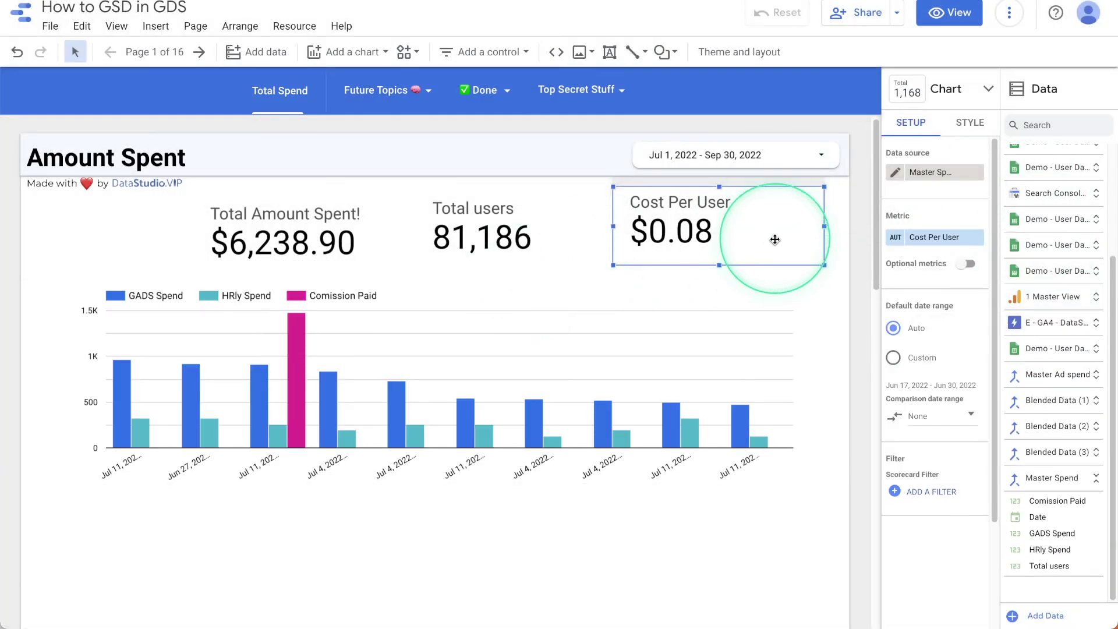
# Move the three scorecards together toward the page's left margin and narrow the Cost Per User scorecard
pyautogui.keyDown('shift'); pyautogui.click(447, 242); pyautogui.keyUp('shift')
pyautogui.keyDown('shift'); pyautogui.click(198, 235); pyautogui.keyUp('shift')
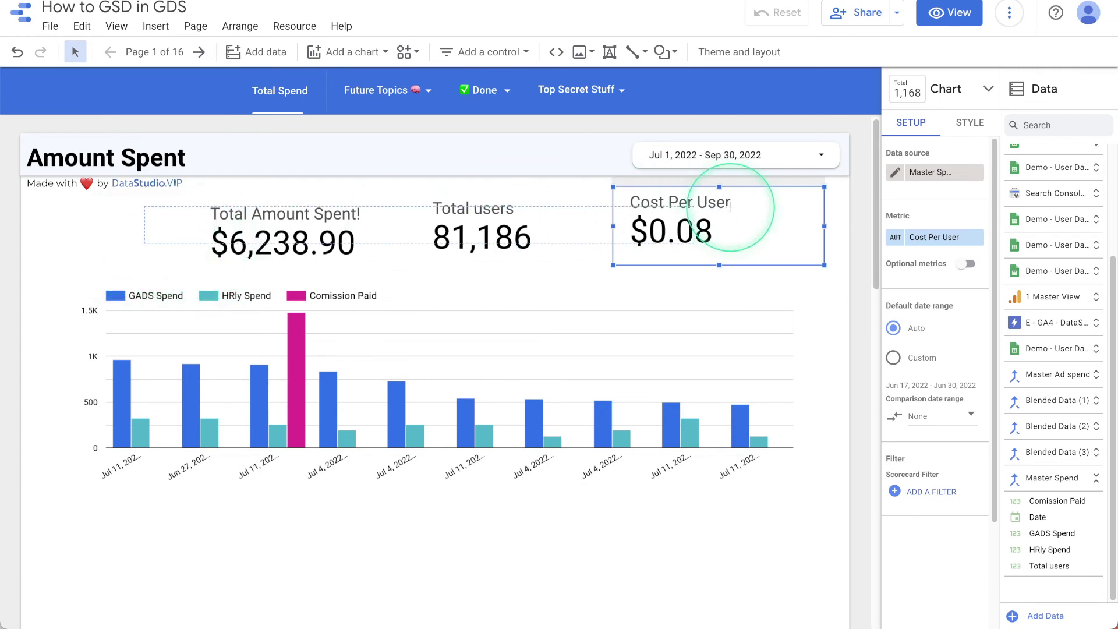
pyautogui.moveTo(768, 207); pyautogui.dragTo(619, 234)
pyautogui.click(714, 220)
pyautogui.click(592, 229)
# Replace the Cost Per User scorecard's metric with a new calculated field whose formula is left empty
pyautogui.click(938, 237)
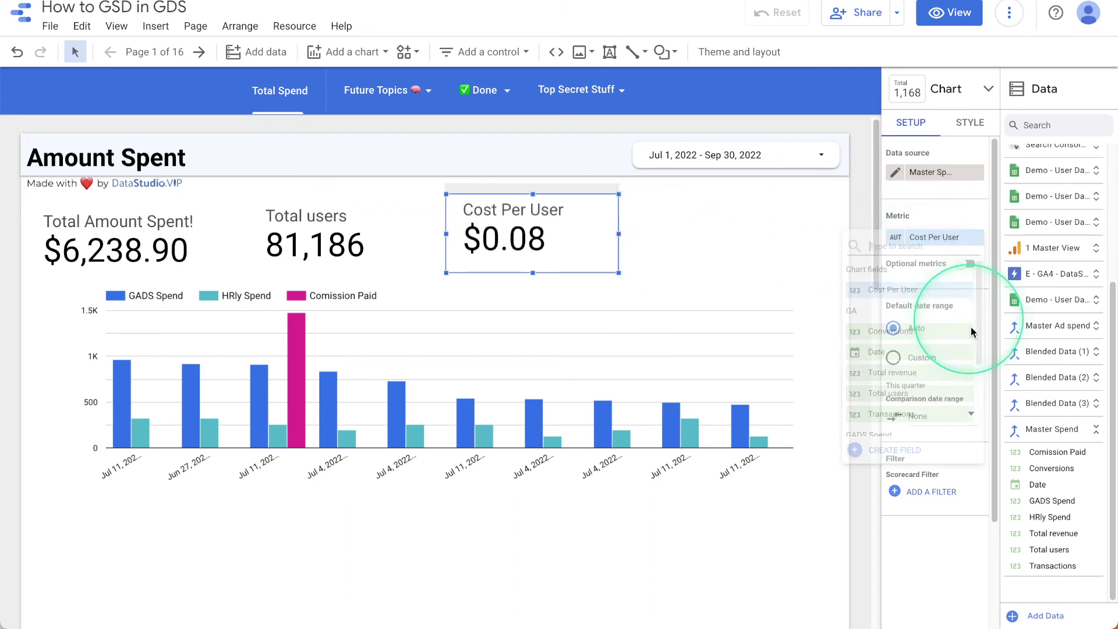
pyautogui.click(891, 450)
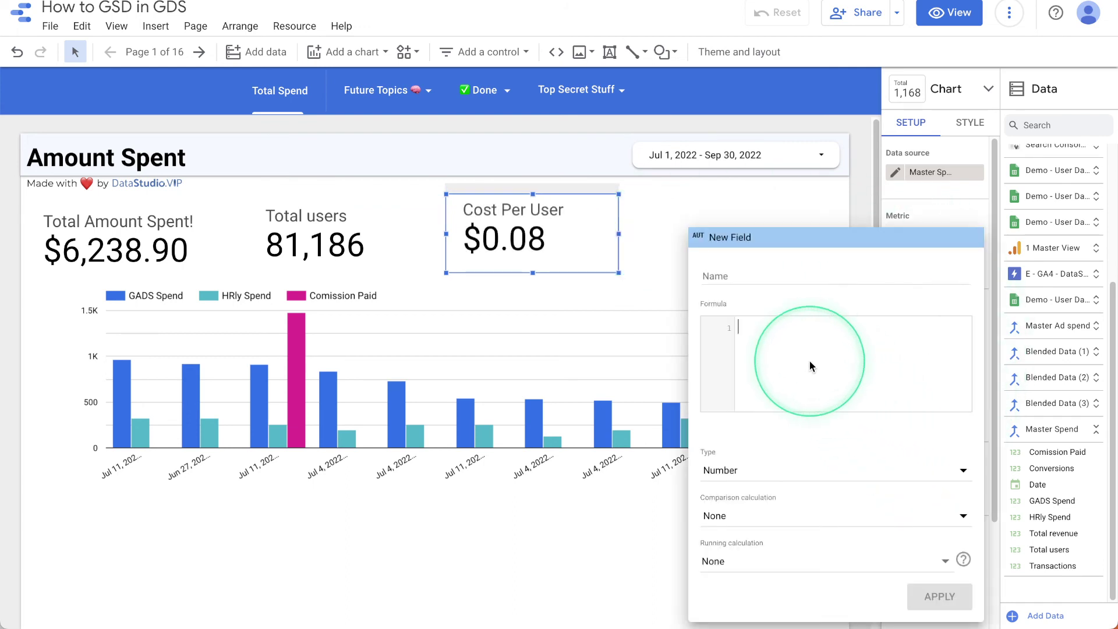
pyautogui.press('super+v')
pyautogui.press('super+BackSpace')
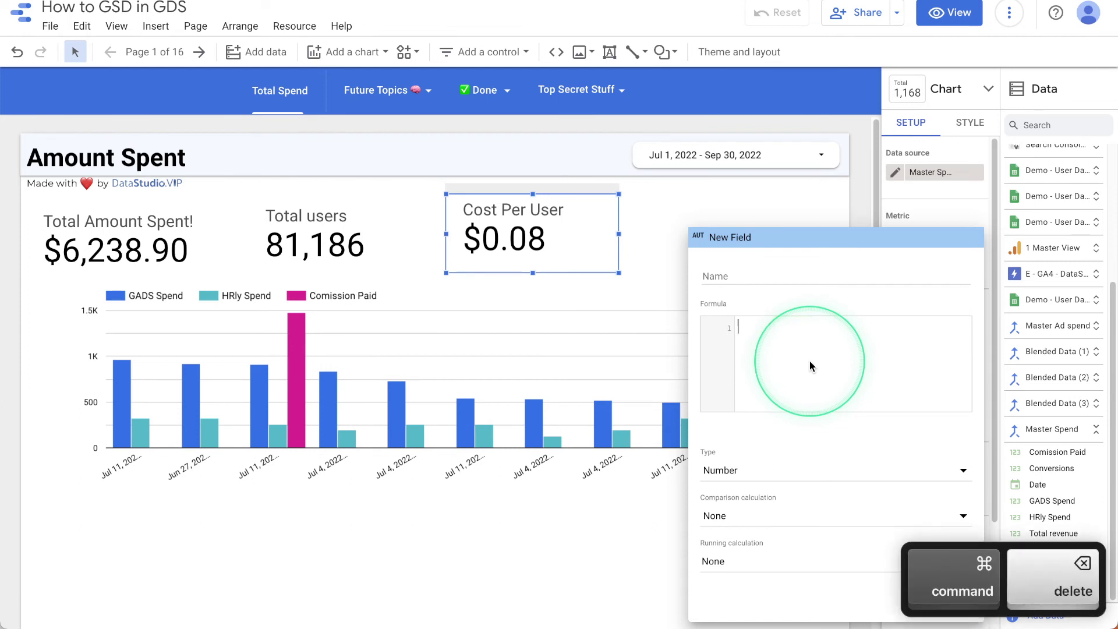
pyautogui.click(200, 300)
# Copy the spend-adding formula from the Total Amount Spent! scorecard's metric
pyautogui.click(58, 236)
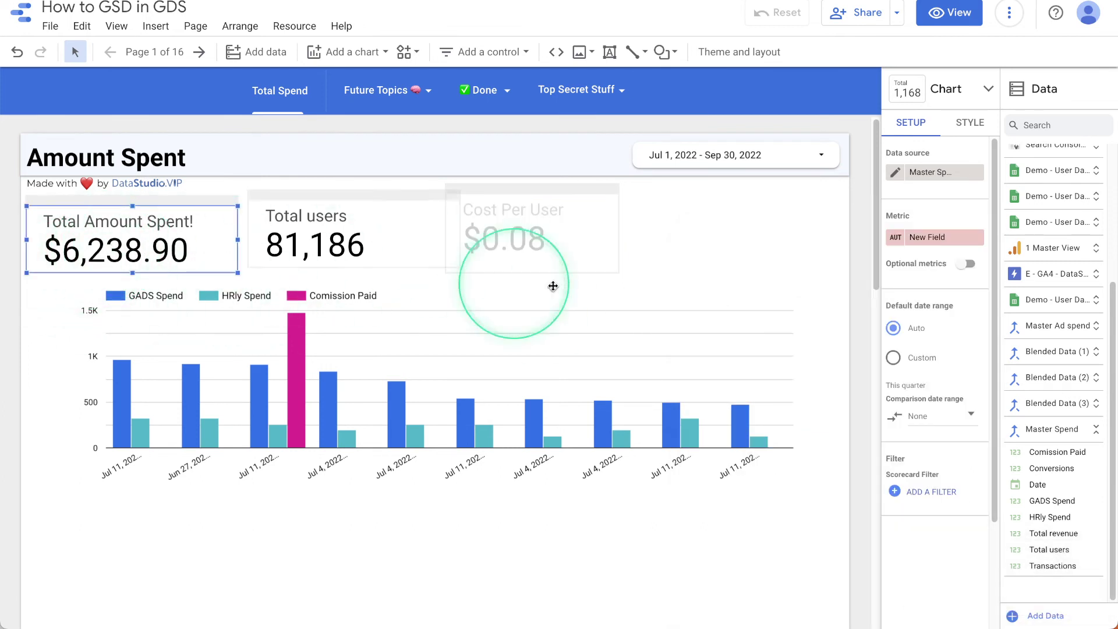
pyautogui.click(884, 240)
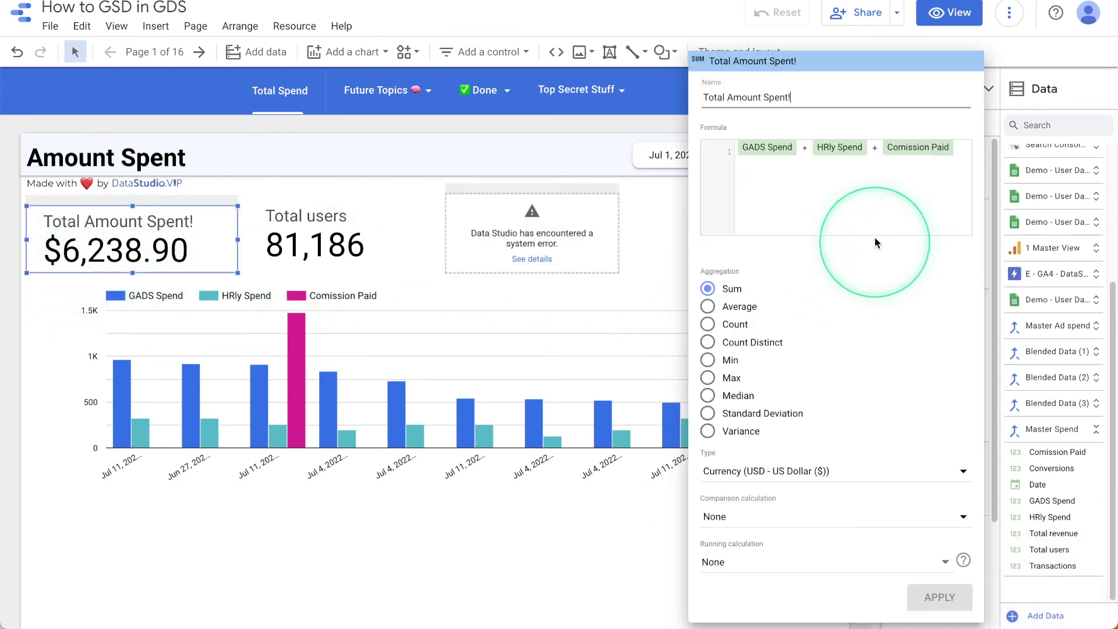
pyautogui.press('super+a')
pyautogui.press('super+c')
# Paste GADS Spend + HRly Spend + Comission Paid into the formula of the third scorecard's new field
pyautogui.click(569, 219)
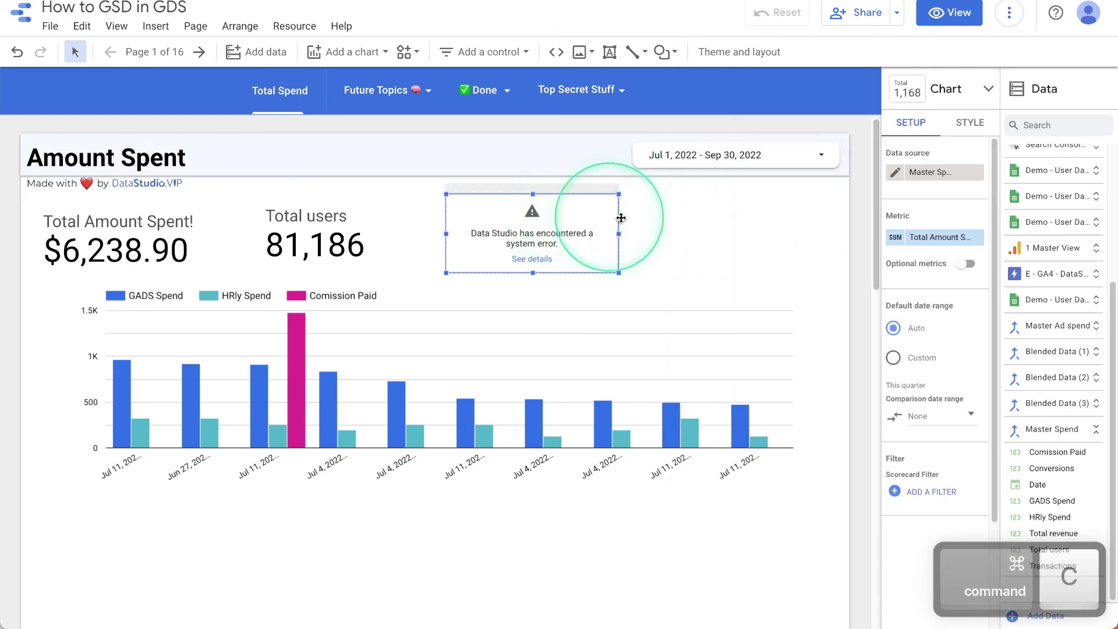
pyautogui.click(903, 236)
pyautogui.click(766, 332)
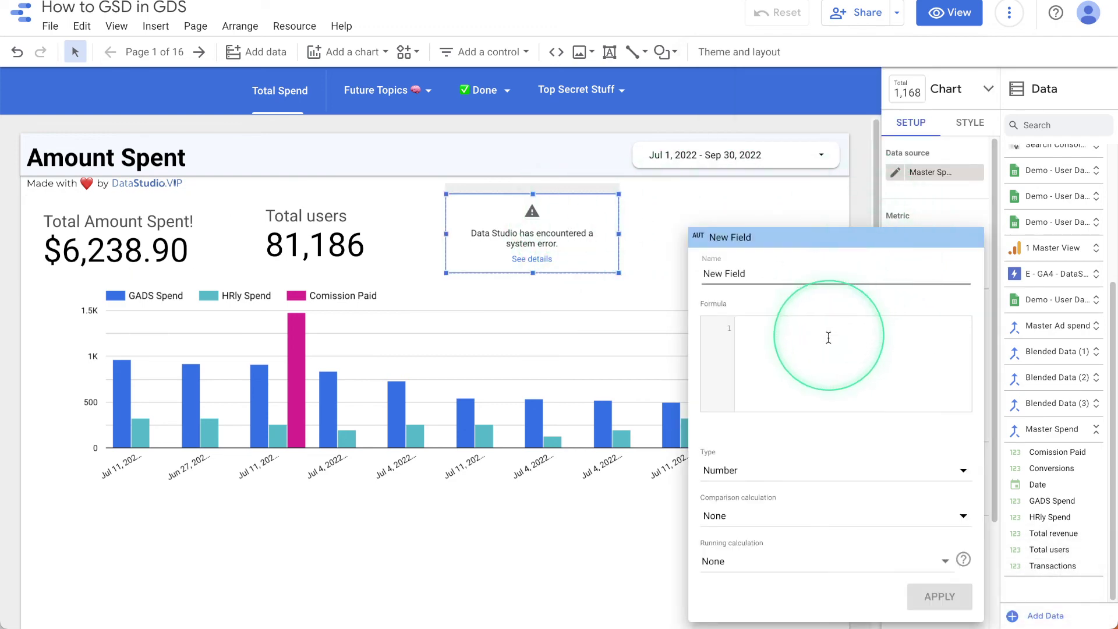
pyautogui.press('super+v')
pyautogui.press('super+Tab')
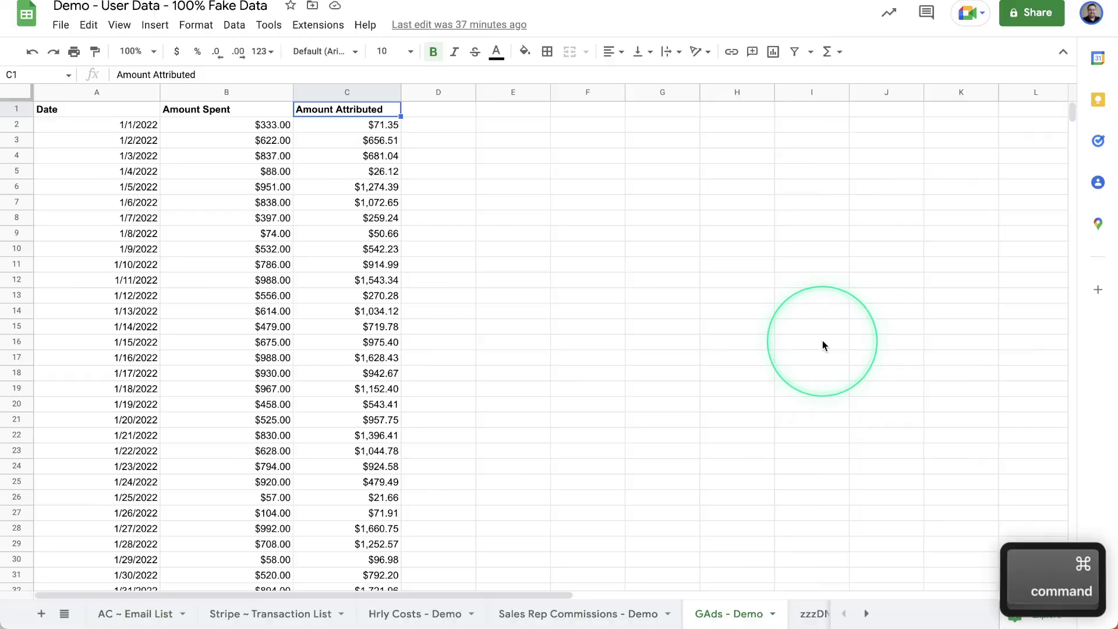
pyautogui.press('super+alt+Right')
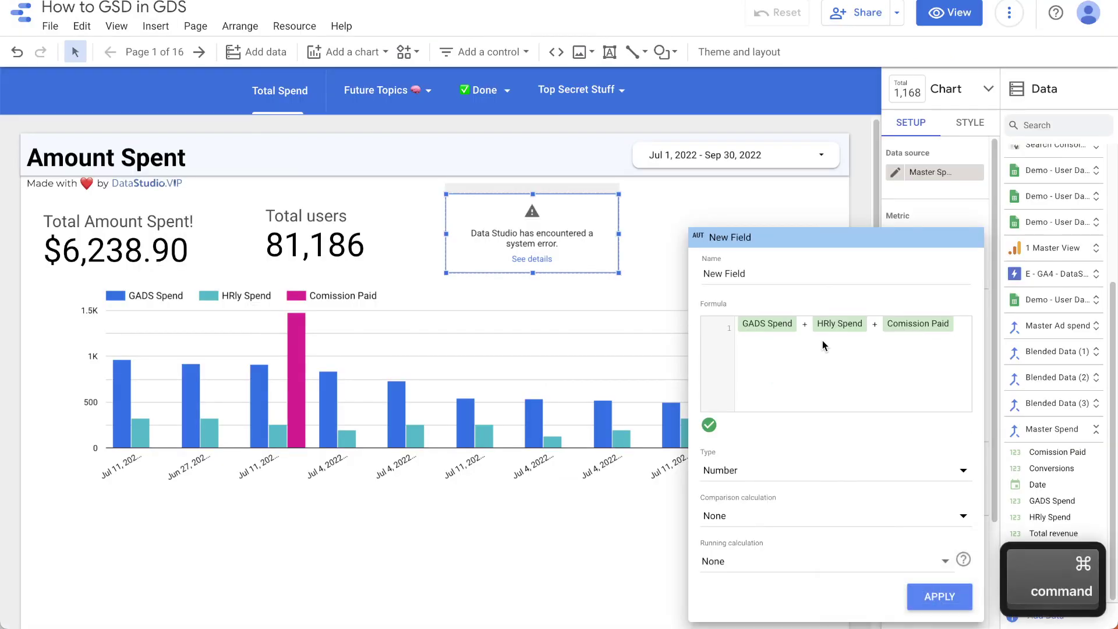
# Wrap the pasted spend fields in a single SUM function in the new field's formula
pyautogui.press('super+Left')
pyautogui.write('SUM(')
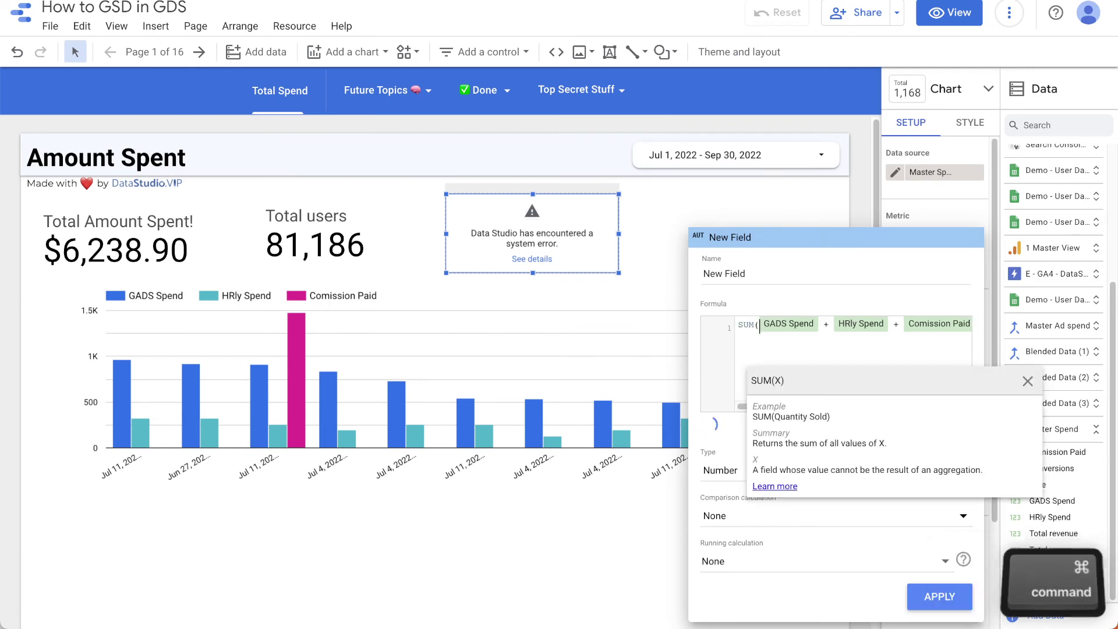
pyautogui.press('super+Right')
pyautogui.write(')')
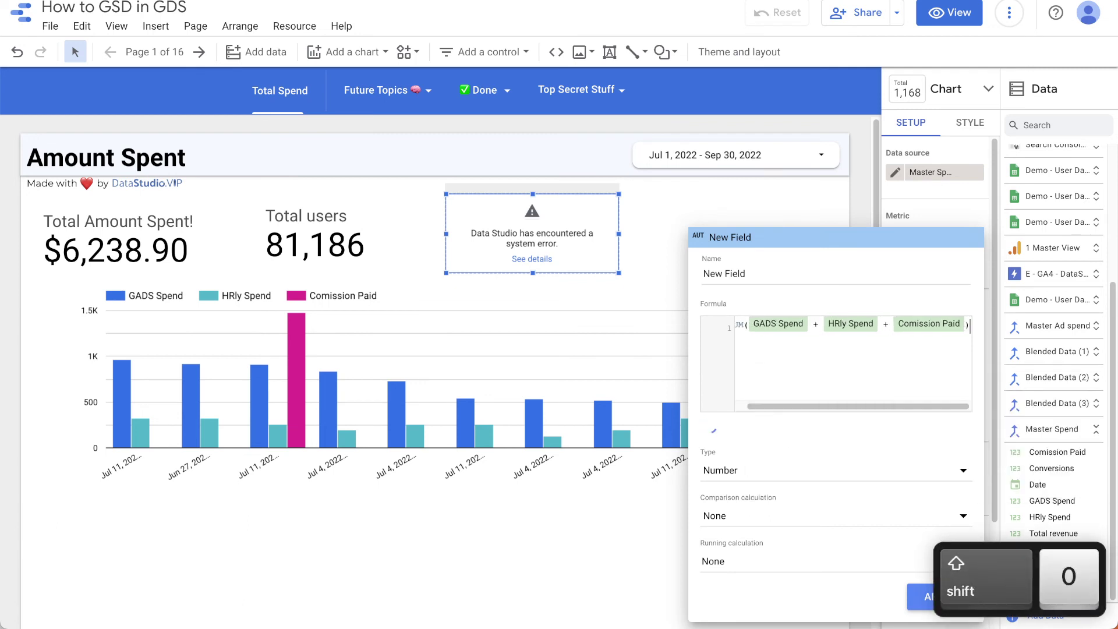
# Divide the summed spend fields by SUM(Total revenue) in the third scorecard's new field and apply the formula
pyautogui.write(' / ')
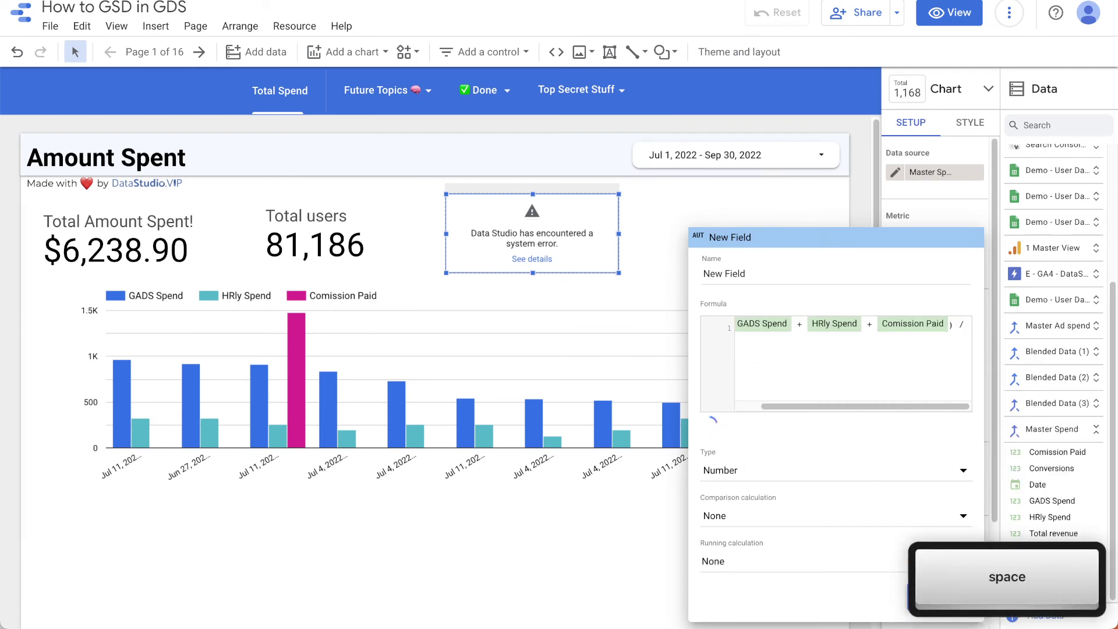
pyautogui.write('sum(reve')
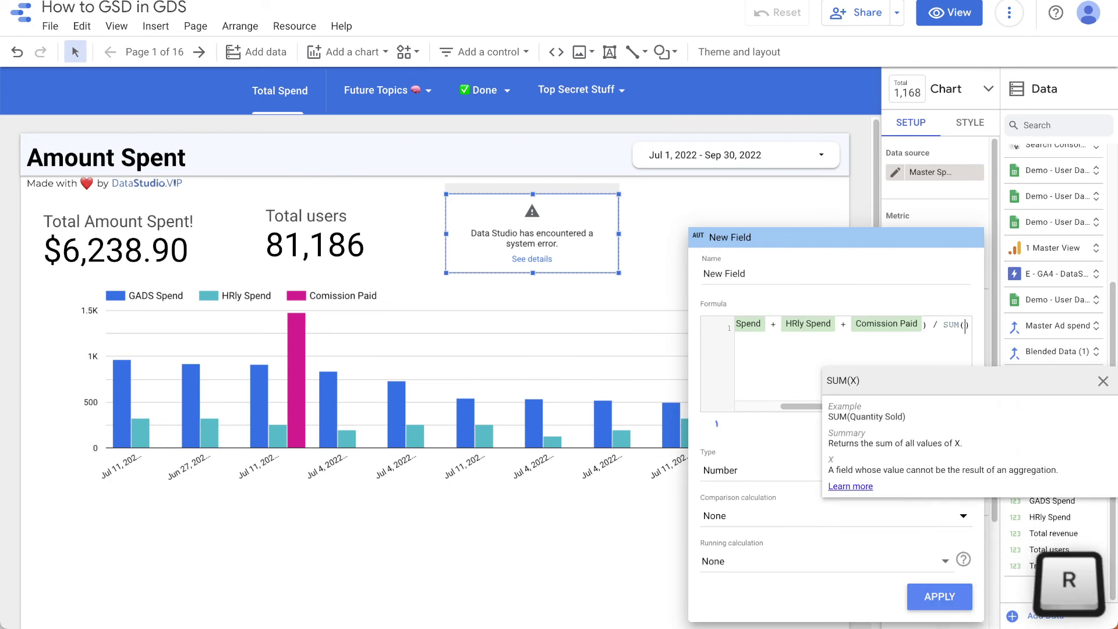
pyautogui.write('n')
pyautogui.press('BackSpace')
pyautogui.press('BackSpace')
pyautogui.press('BackSpace')
pyautogui.press('BackSpace')
pyautogui.press('BackSpace')
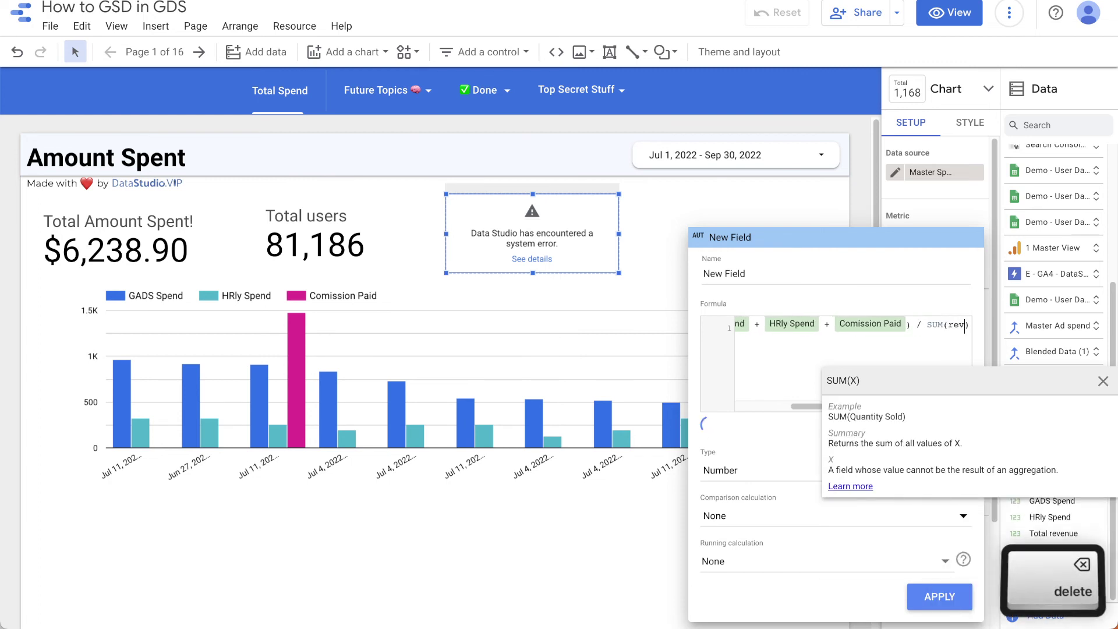
pyautogui.write('total')
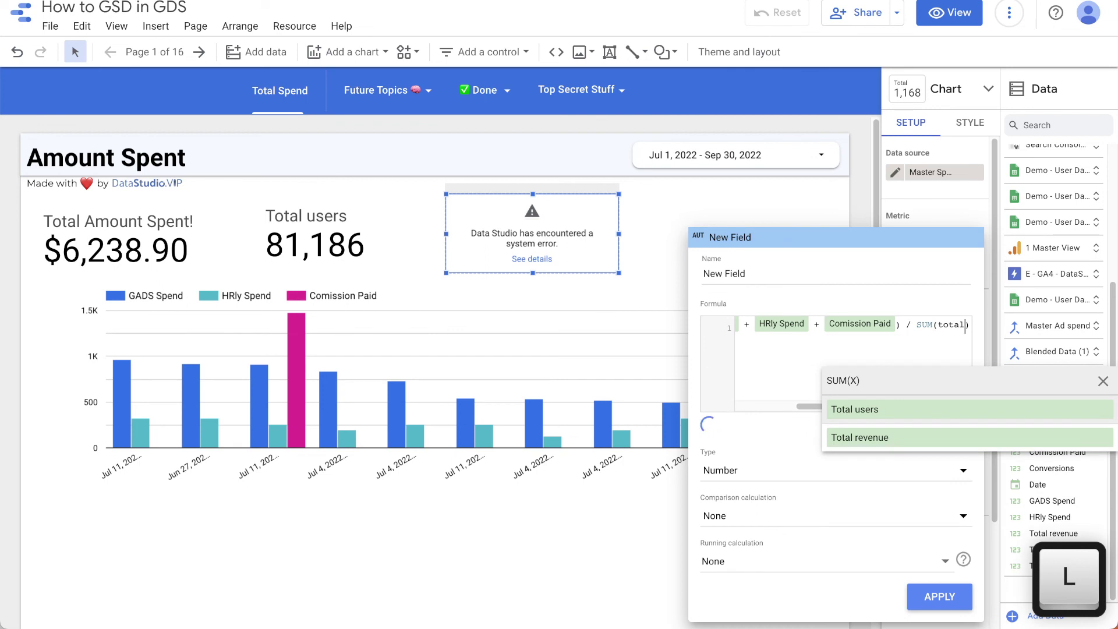
pyautogui.click(903, 438)
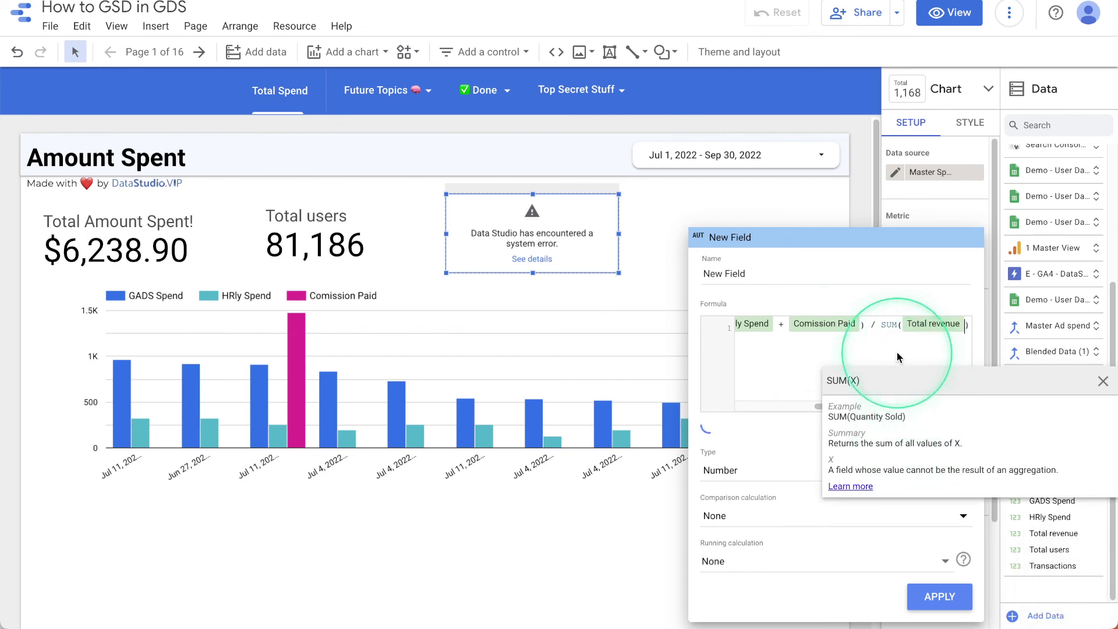
pyautogui.click(1102, 382)
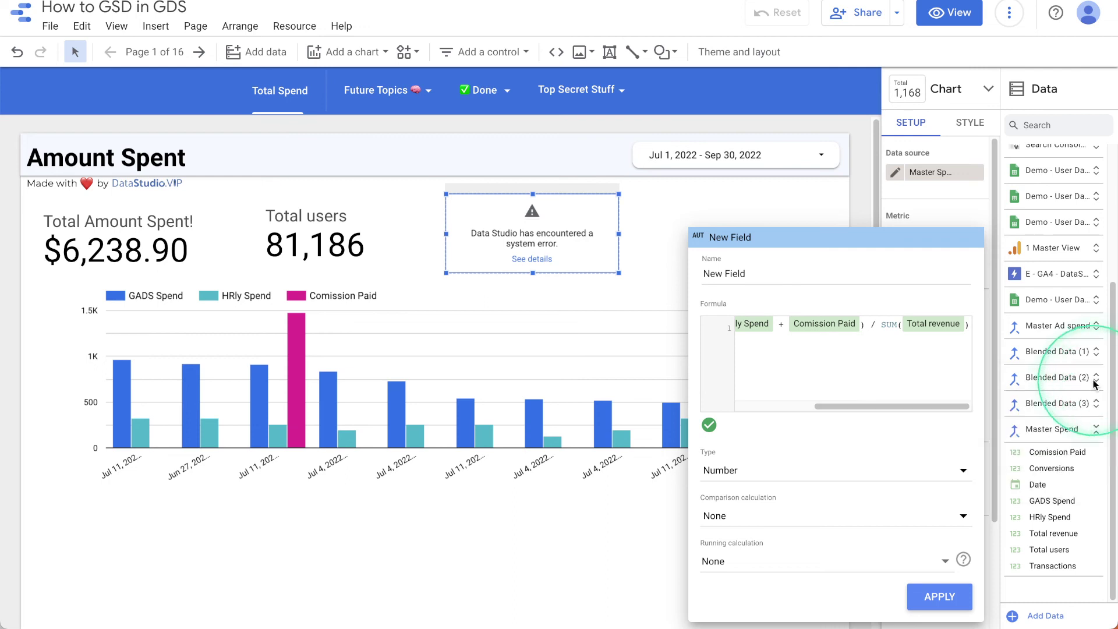
pyautogui.click(946, 598)
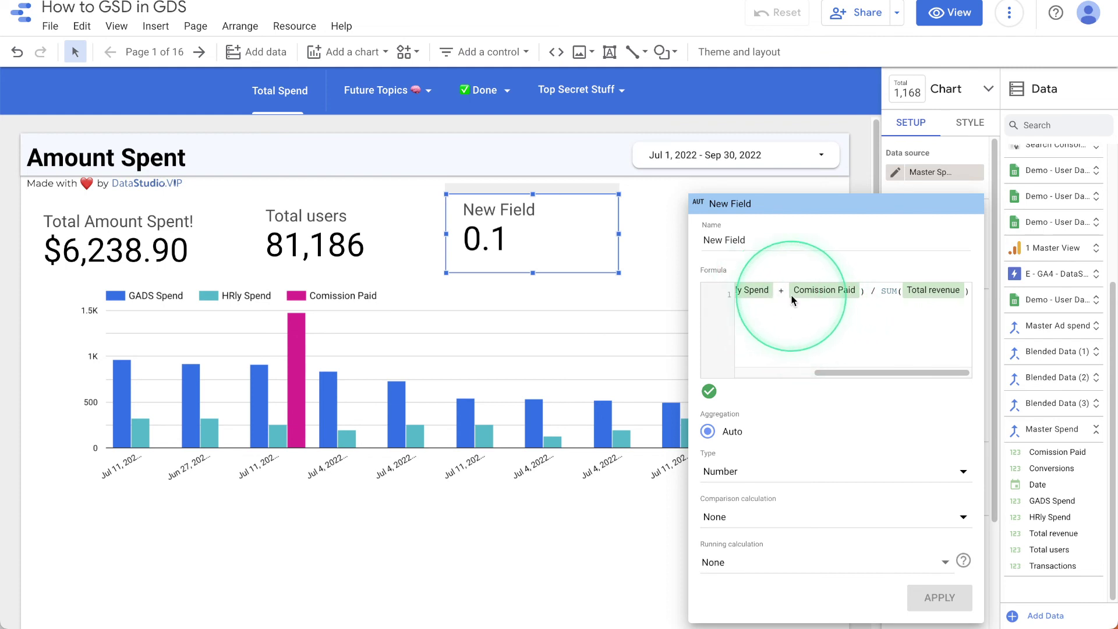
# Invert the new field's formula so SUM(Total revenue) is divided by the summed spend fields, and apply it
pyautogui.moveTo(881, 291); pyautogui.dragTo(997, 297)
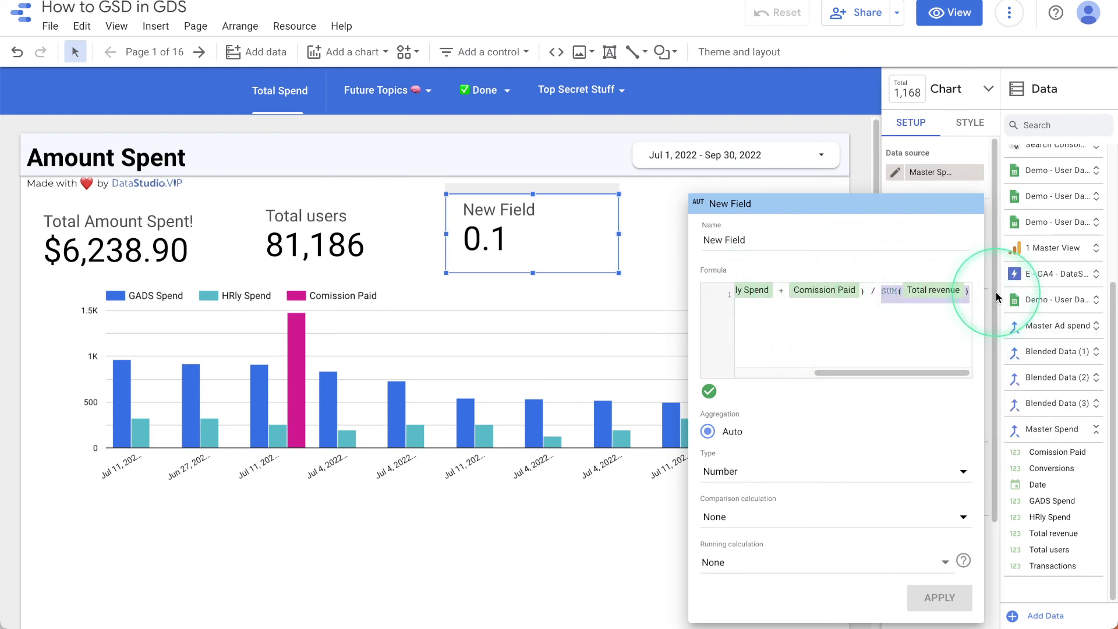
pyautogui.press('super+x')
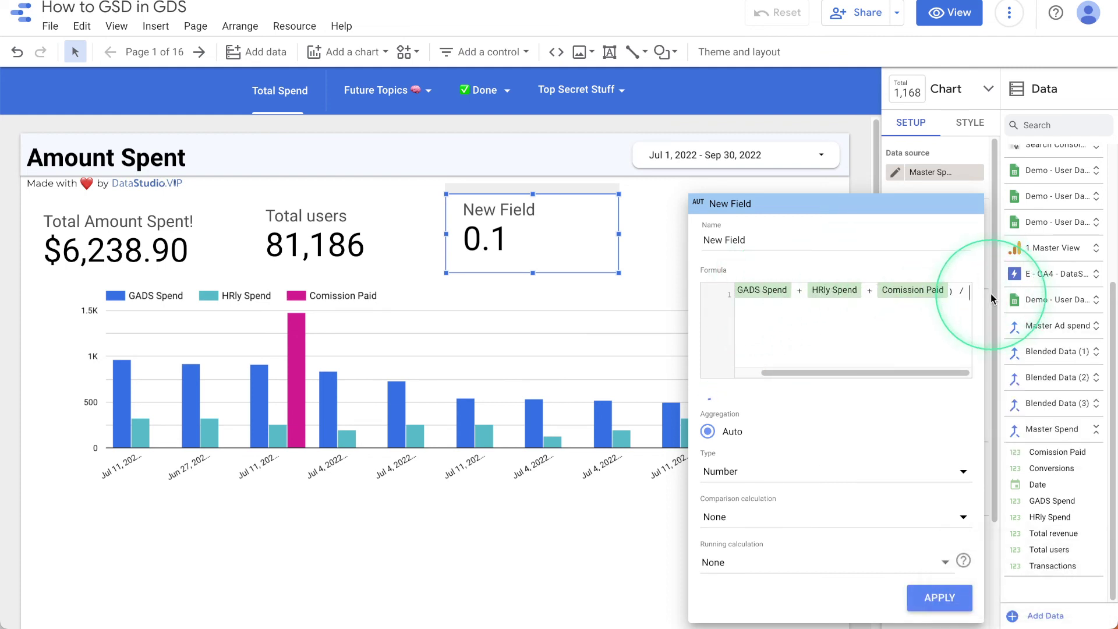
pyautogui.press('BackSpace')
pyautogui.press('super+Left')
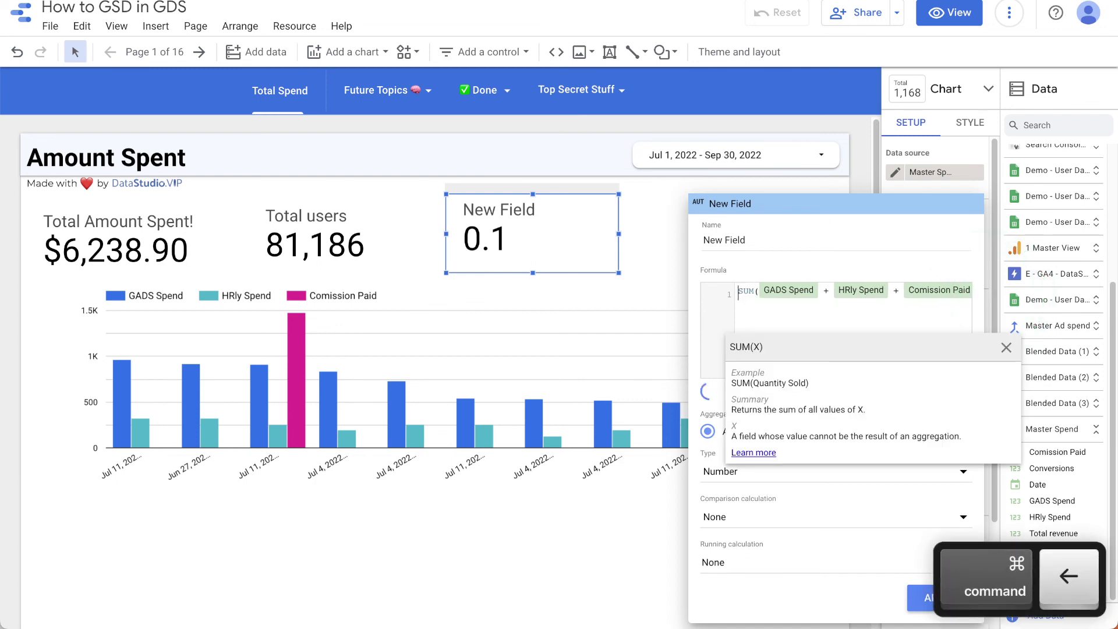
pyautogui.press('super+v')
pyautogui.write('/')
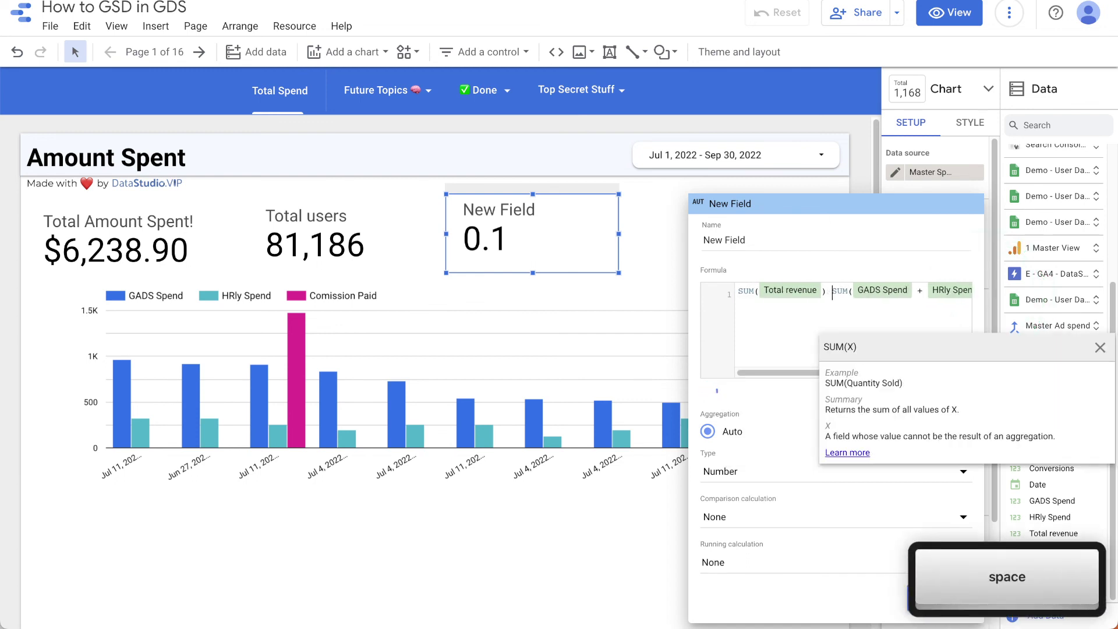
pyautogui.click(1062, 328)
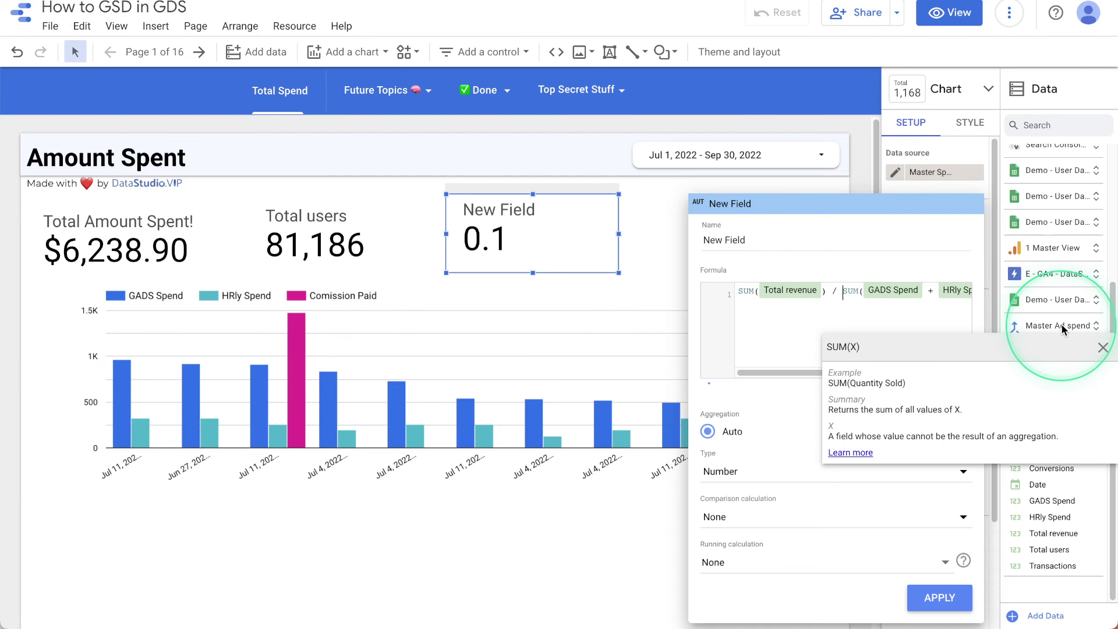
pyautogui.click(1102, 348)
pyautogui.click(934, 596)
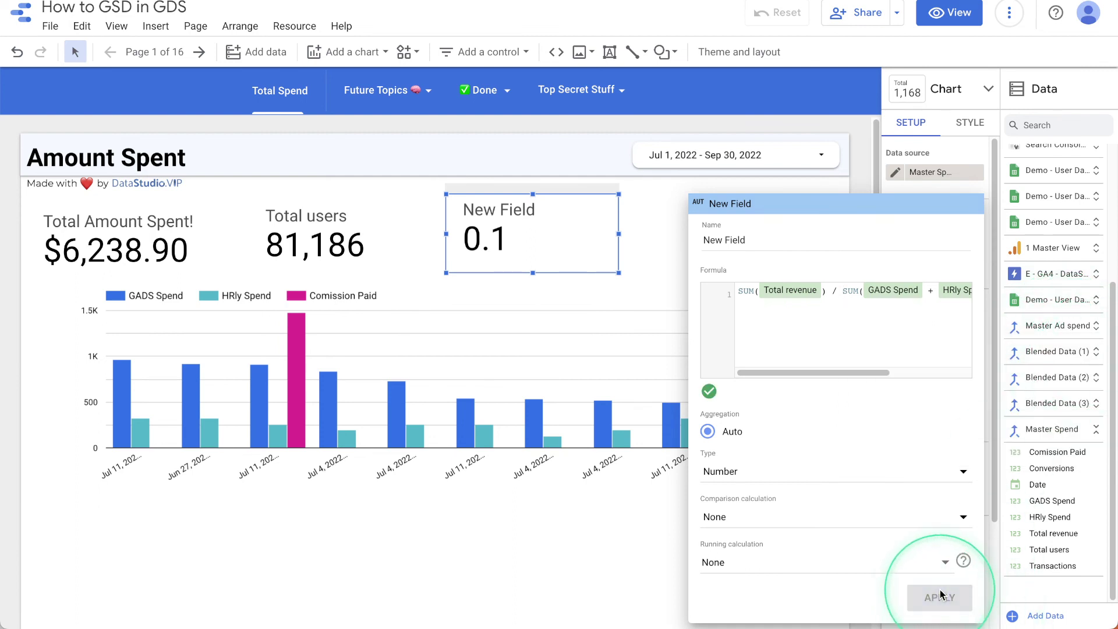
pyautogui.click(630, 233)
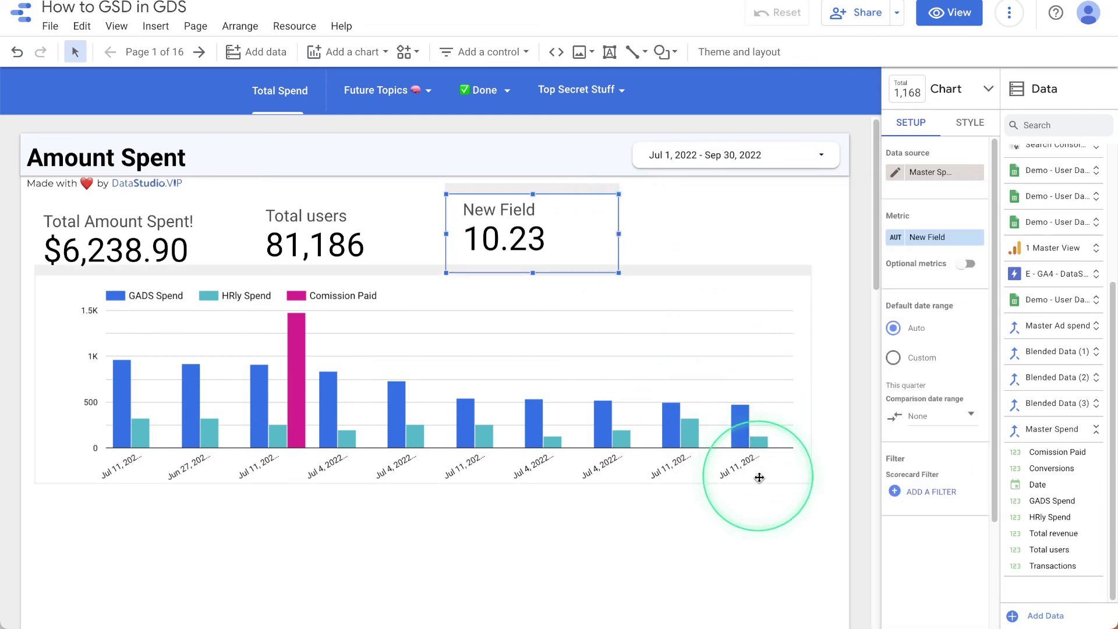
# Rename the third scorecard's calculated field as Return on Total Spen
pyautogui.click(894, 238)
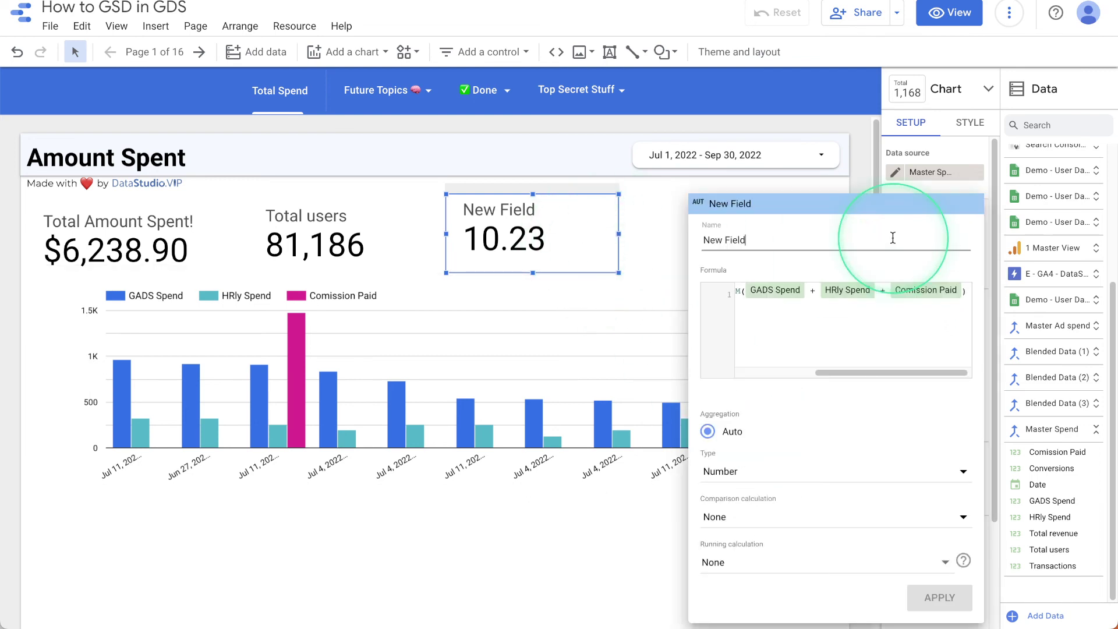
pyautogui.press('super+a')
pyautogui.write('ET')
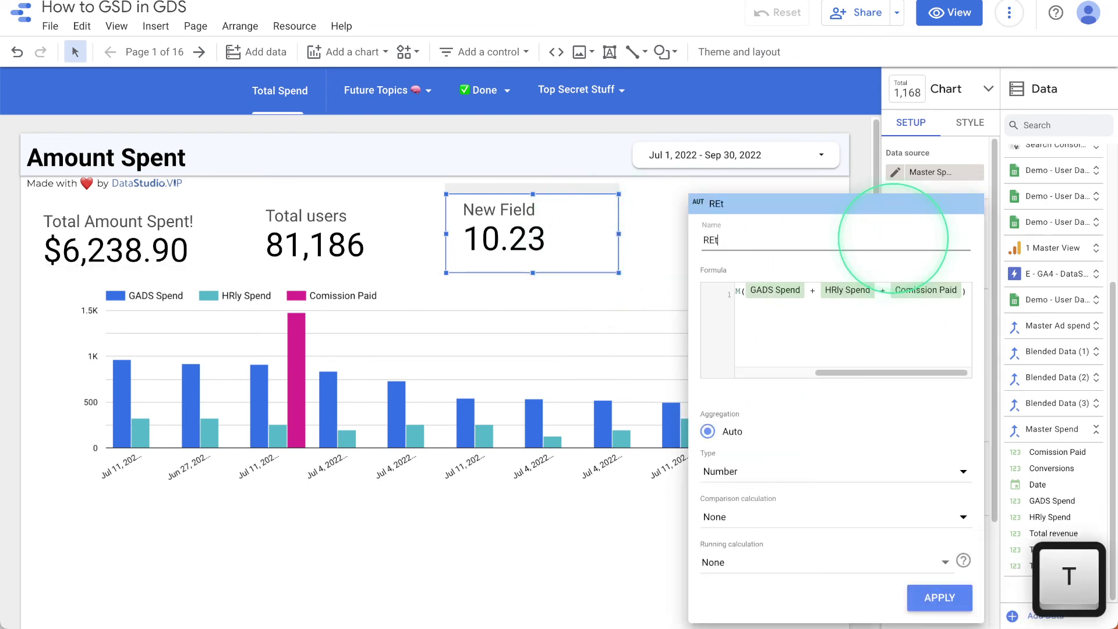
pyautogui.press('BackSpace')
pyautogui.press('BackSpace')
pyautogui.write('Return')
pyautogui.press('BackSpace')
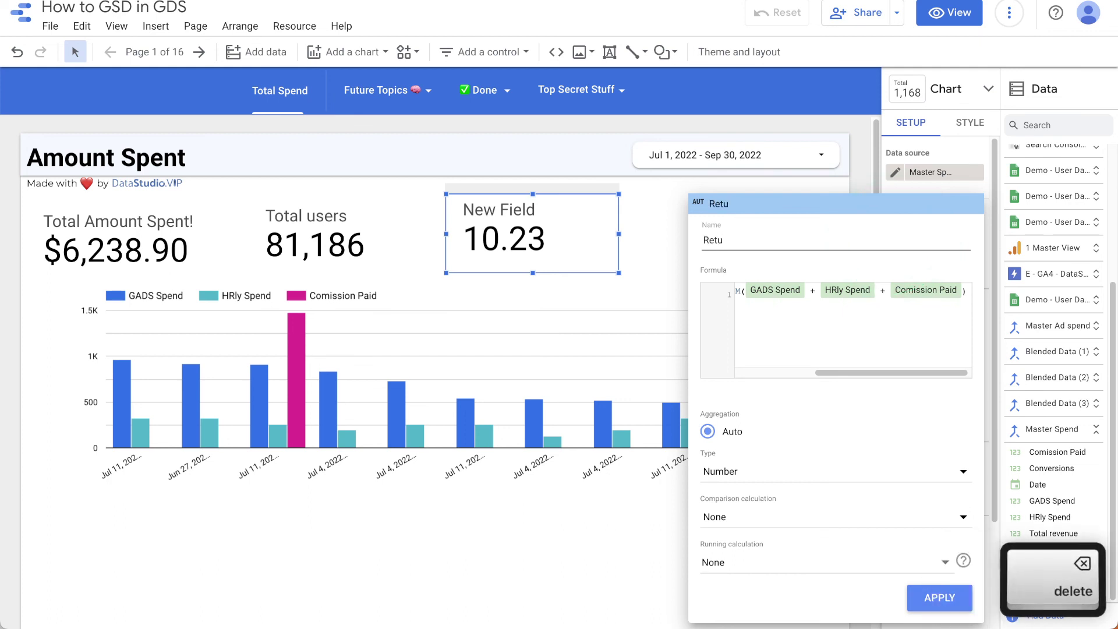
pyautogui.write('rn on Total Spen')
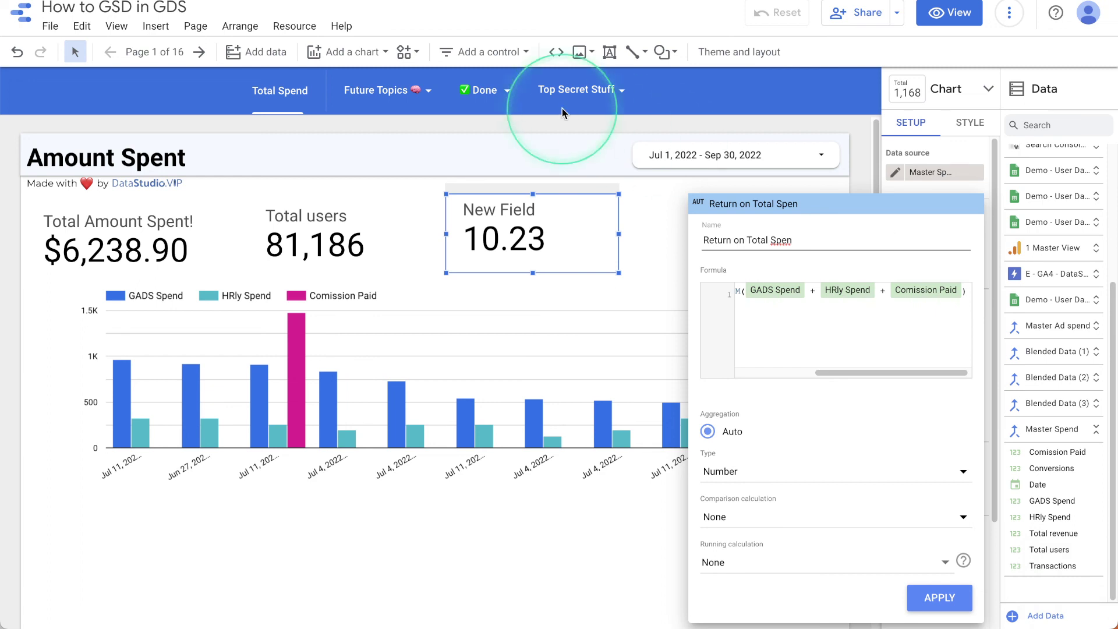
# Widen the return-on-spend scorecard on both sides so its longer title has more room
pyautogui.click(619, 218)
pyautogui.moveTo(542, 233); pyautogui.dragTo(503, 229)
pyautogui.moveTo(584, 233); pyautogui.dragTo(655, 230)
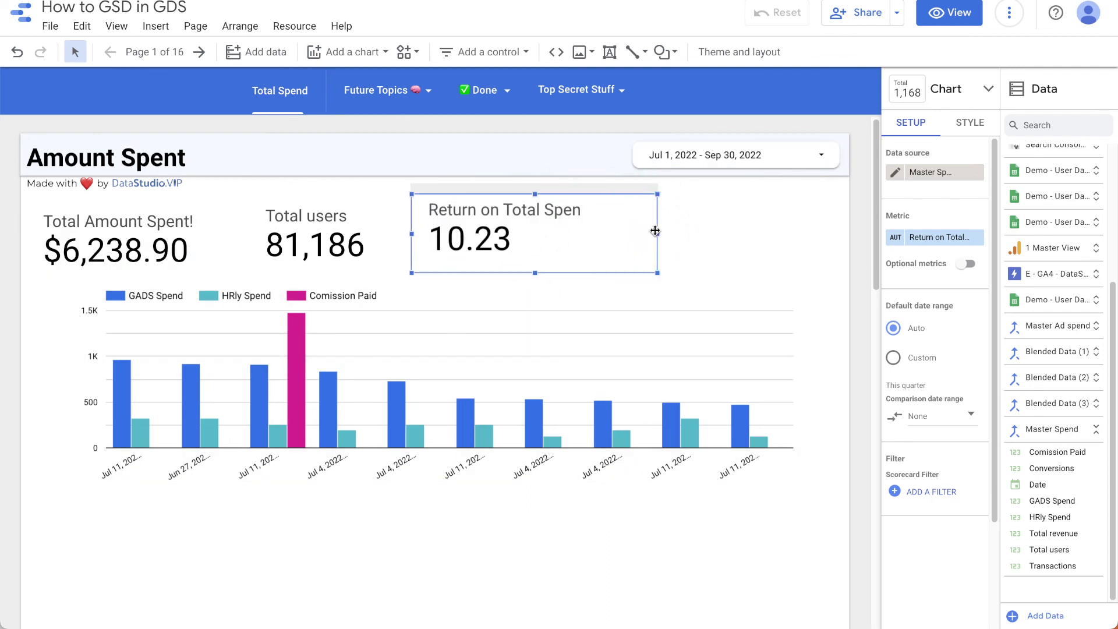
# Try Total revenue as a fourth metric in the spend column chart and remove it again
pyautogui.click(456, 322)
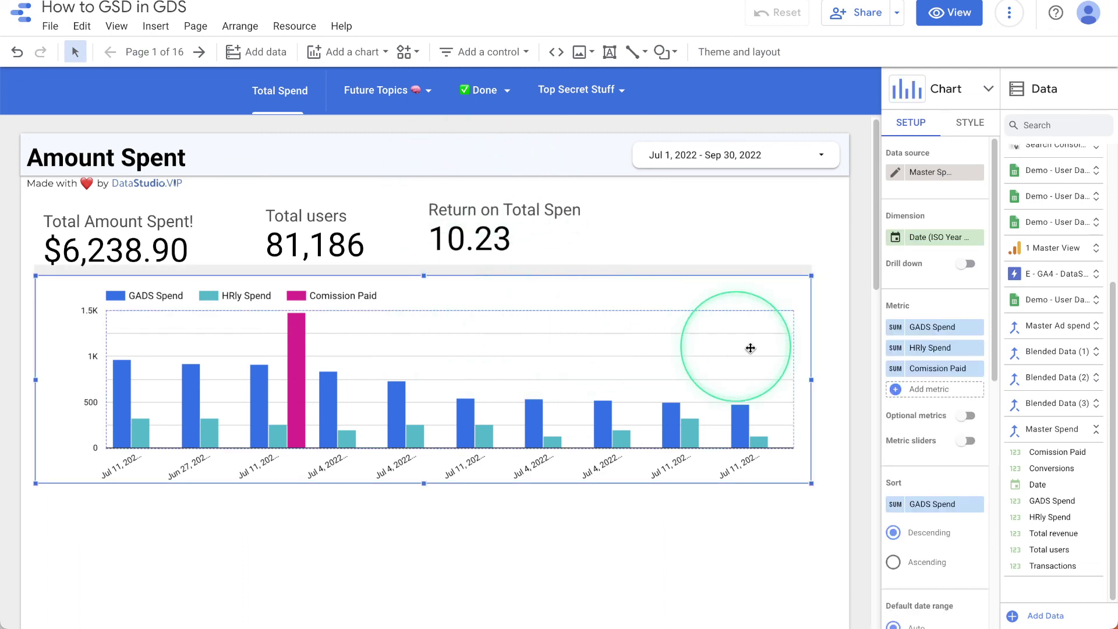
pyautogui.click(929, 389)
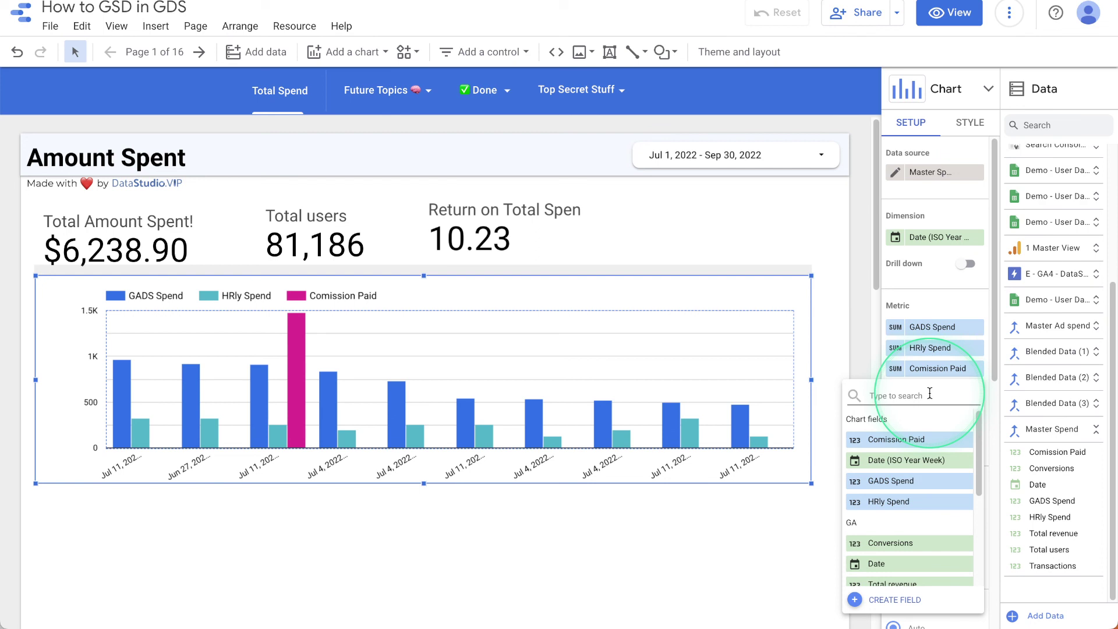
pyautogui.write('total')
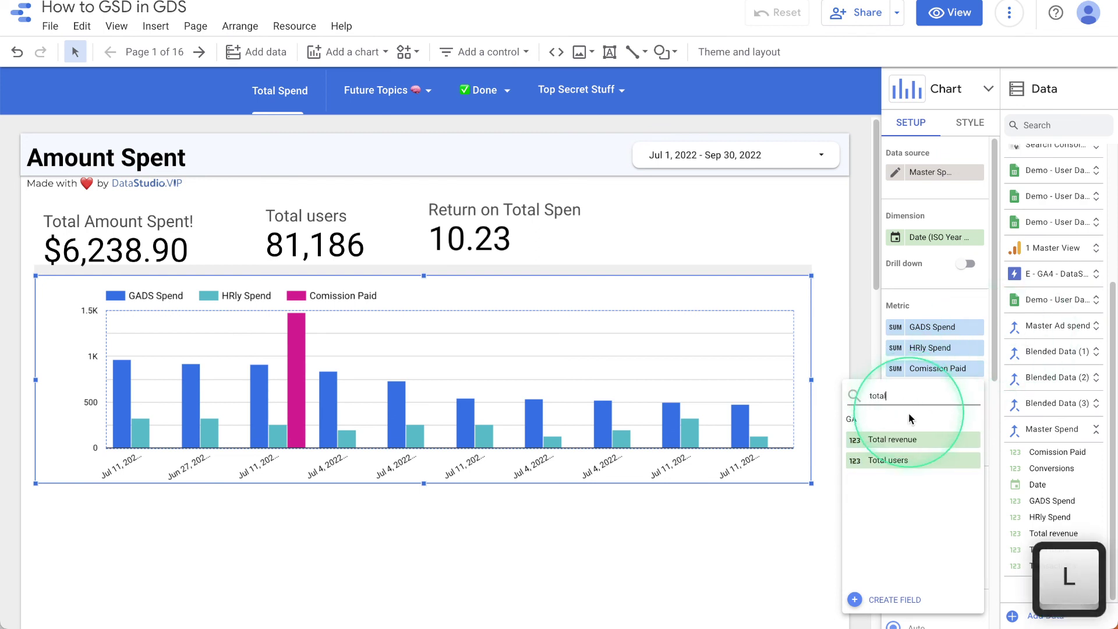
pyautogui.click(897, 440)
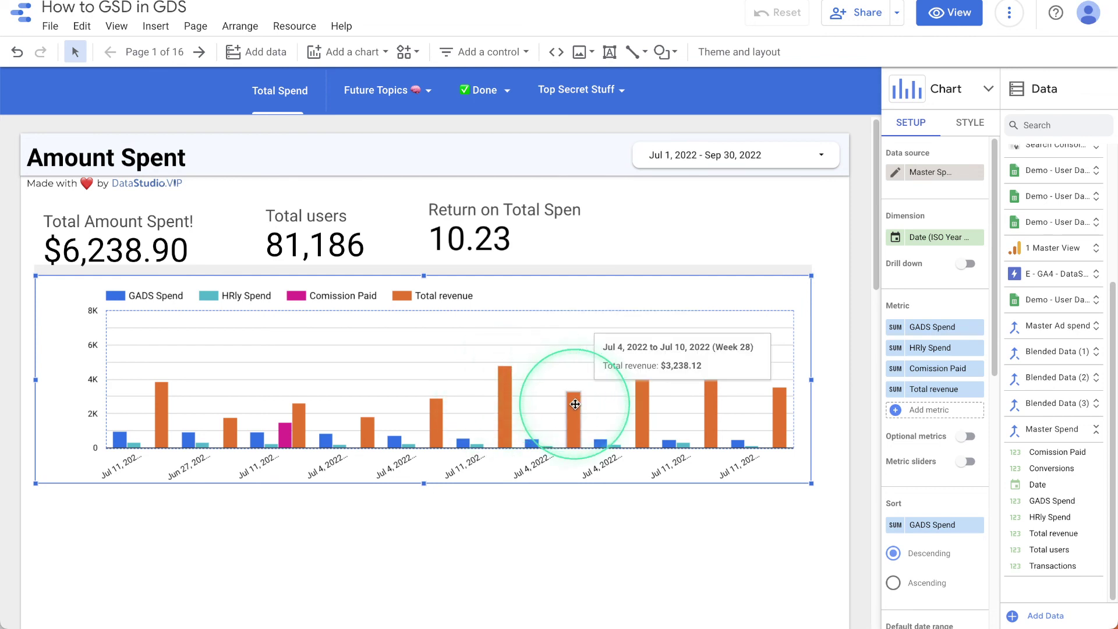
pyautogui.click(976, 390)
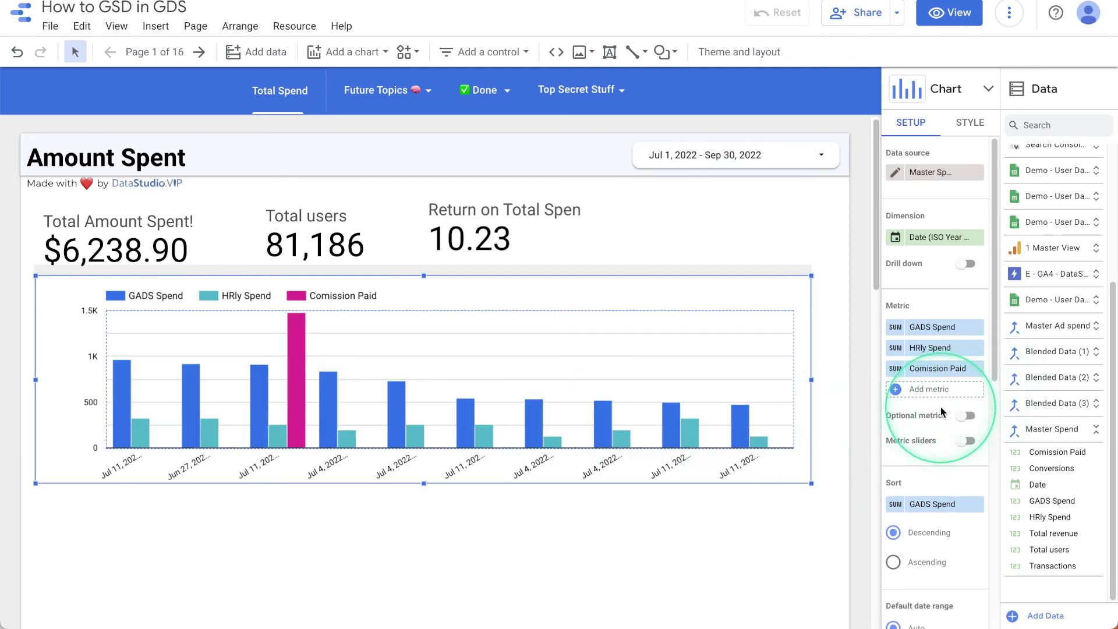